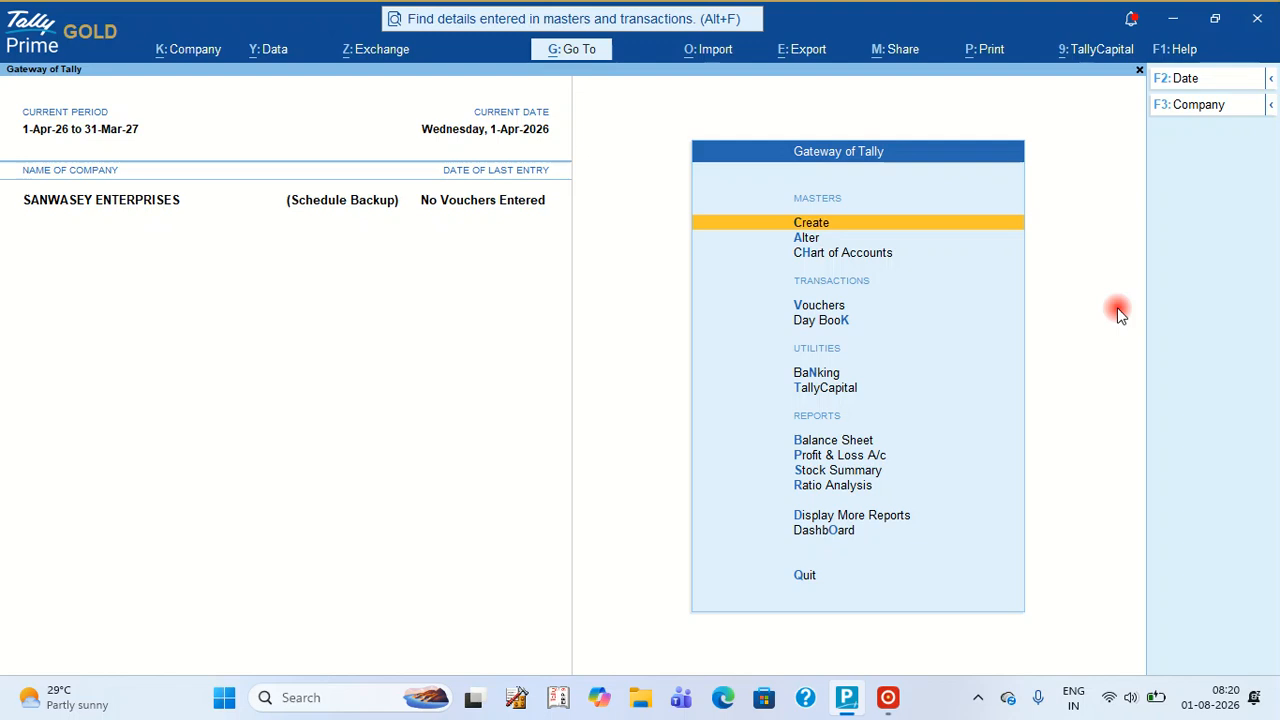
Step: Start a new ledger named HDFC BANK A/C and place it under the Bank Accounts group
key("Return")
key("Down")
key("Down")
key("Up")
key("Return")
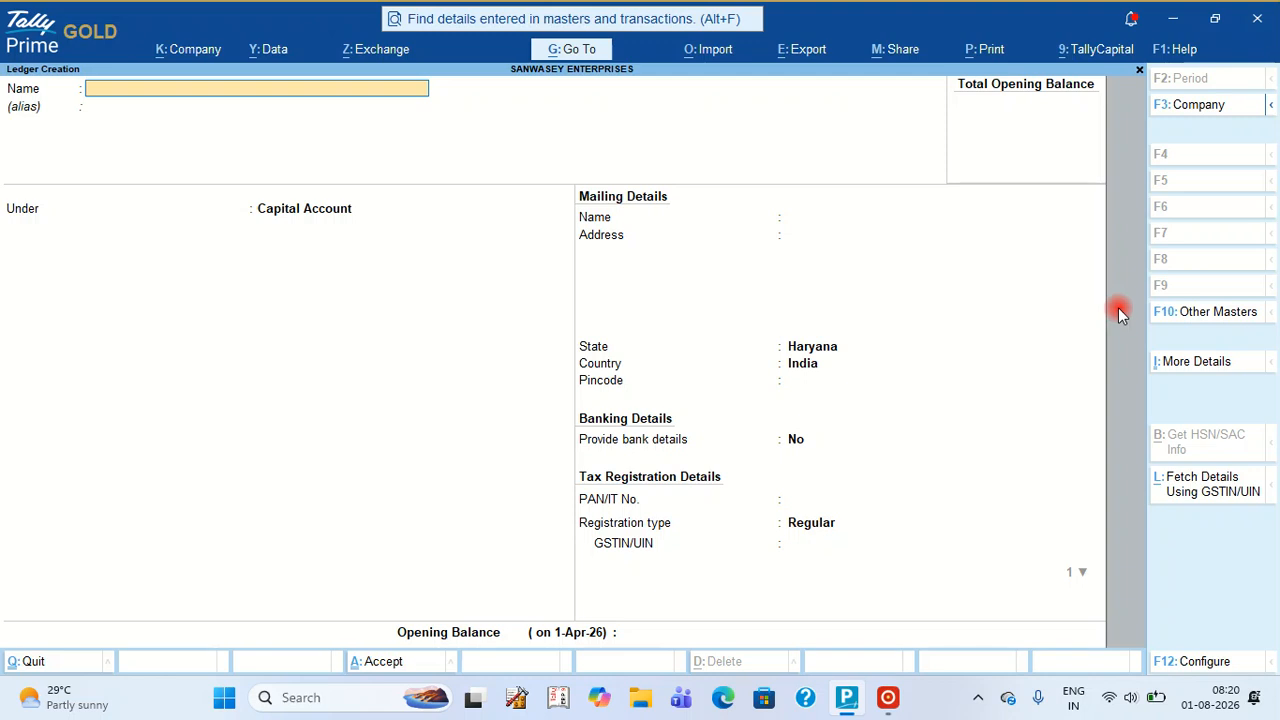
type("HDFC BANK A/C")
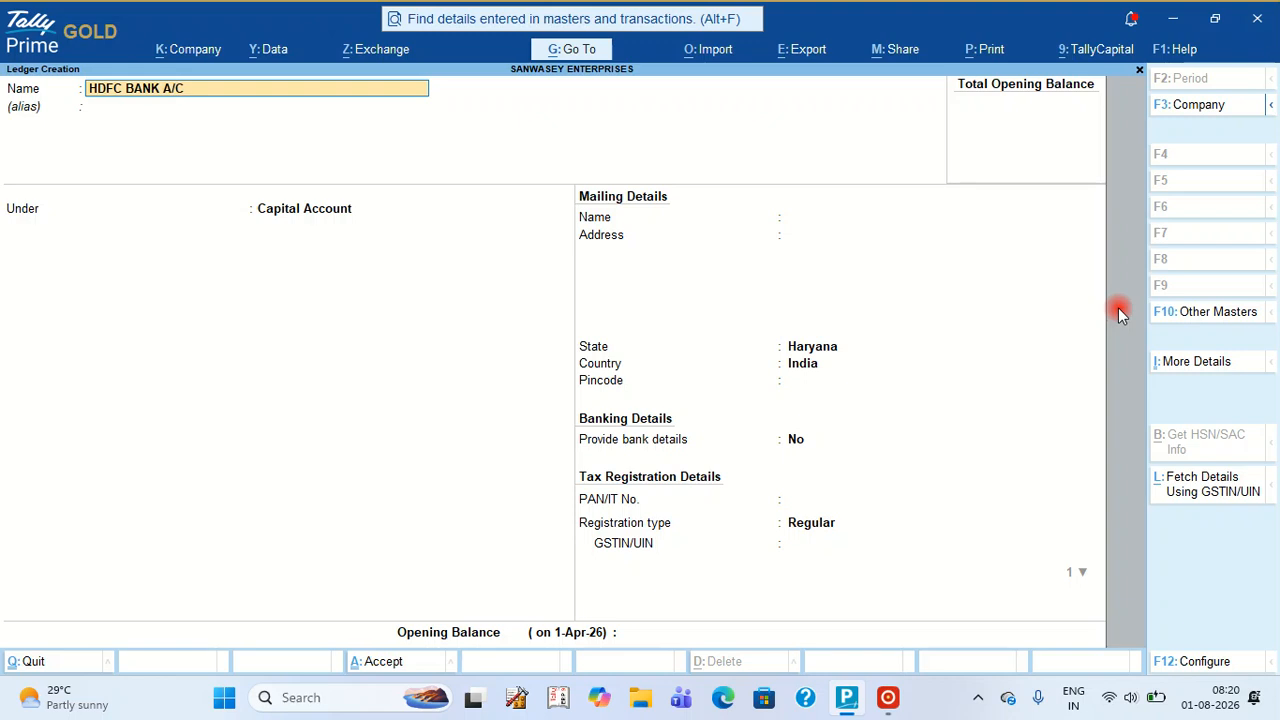
key("Return")
key("Return")
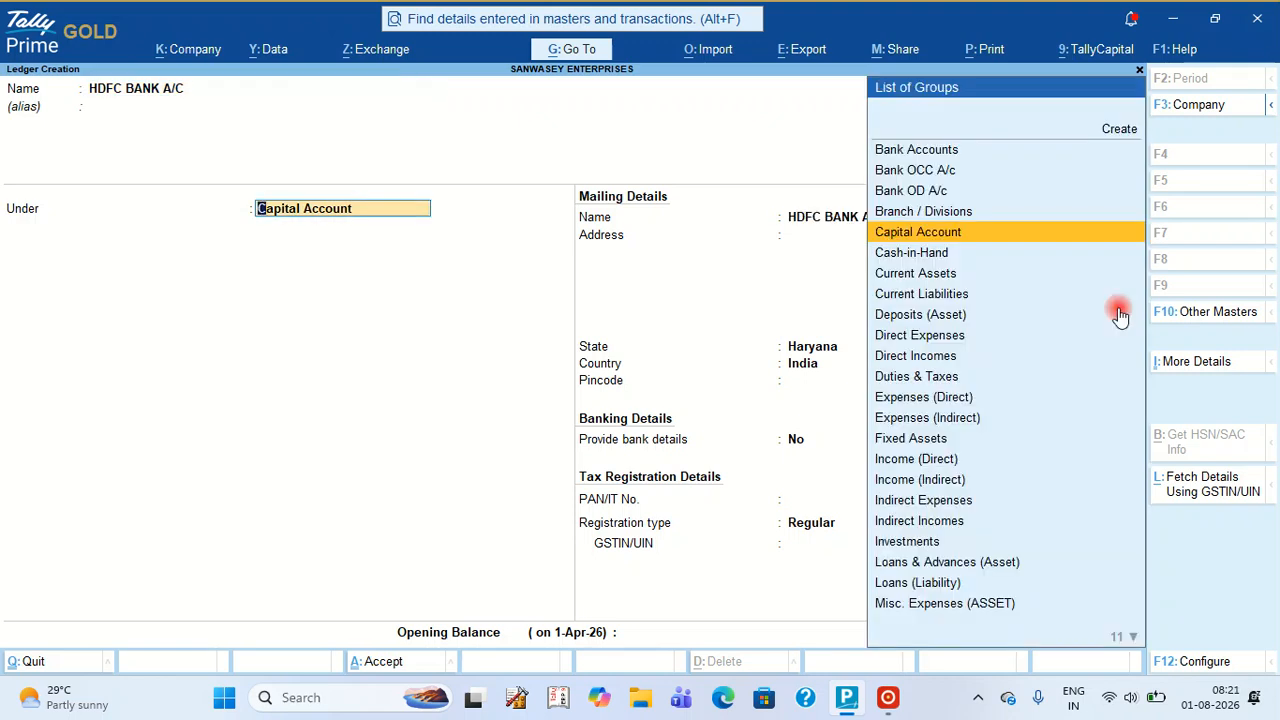
type("BANK")
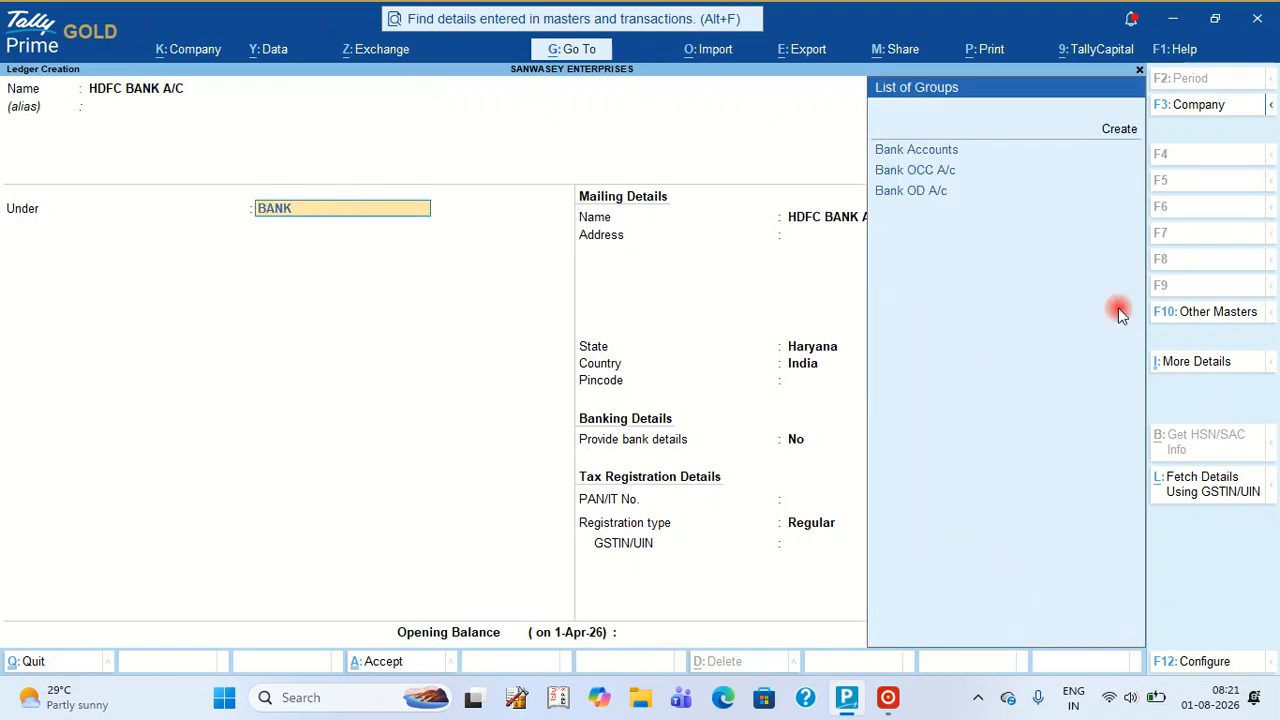
key("Return")
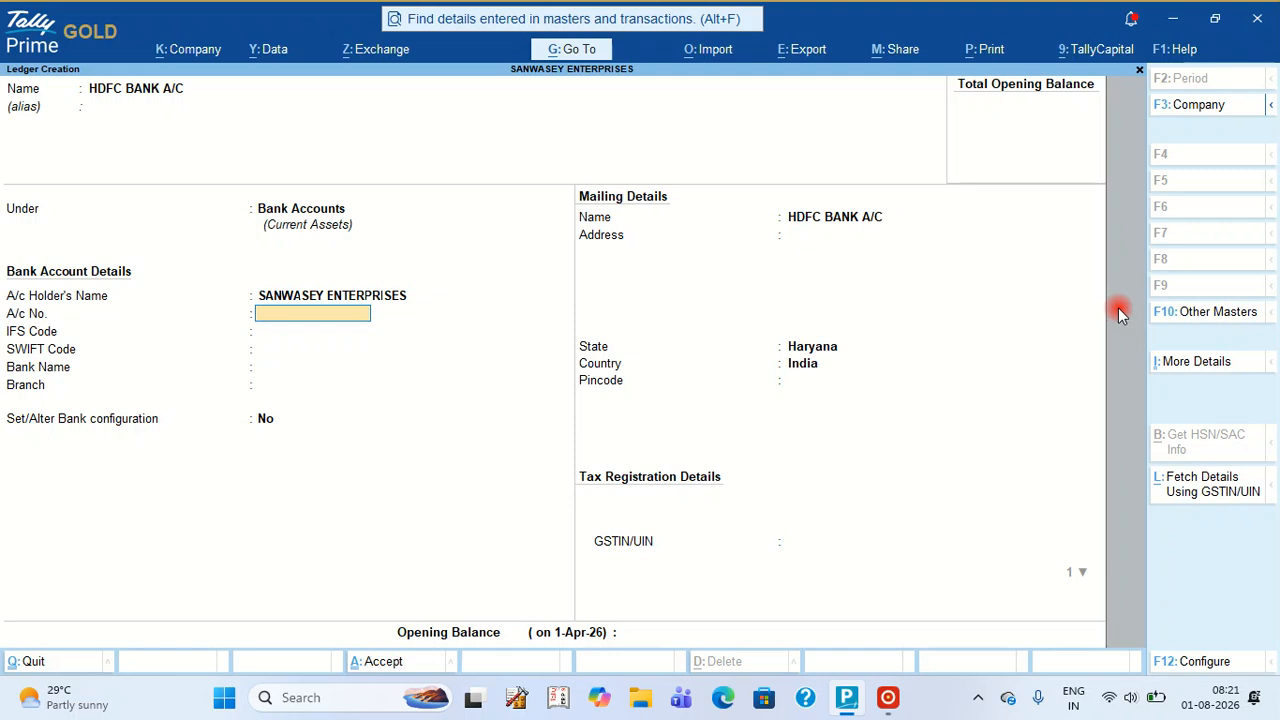
Step: Enter the ledger's bank account number and HDFC000610 as the IFS code
type("1234567890")
key("Return")
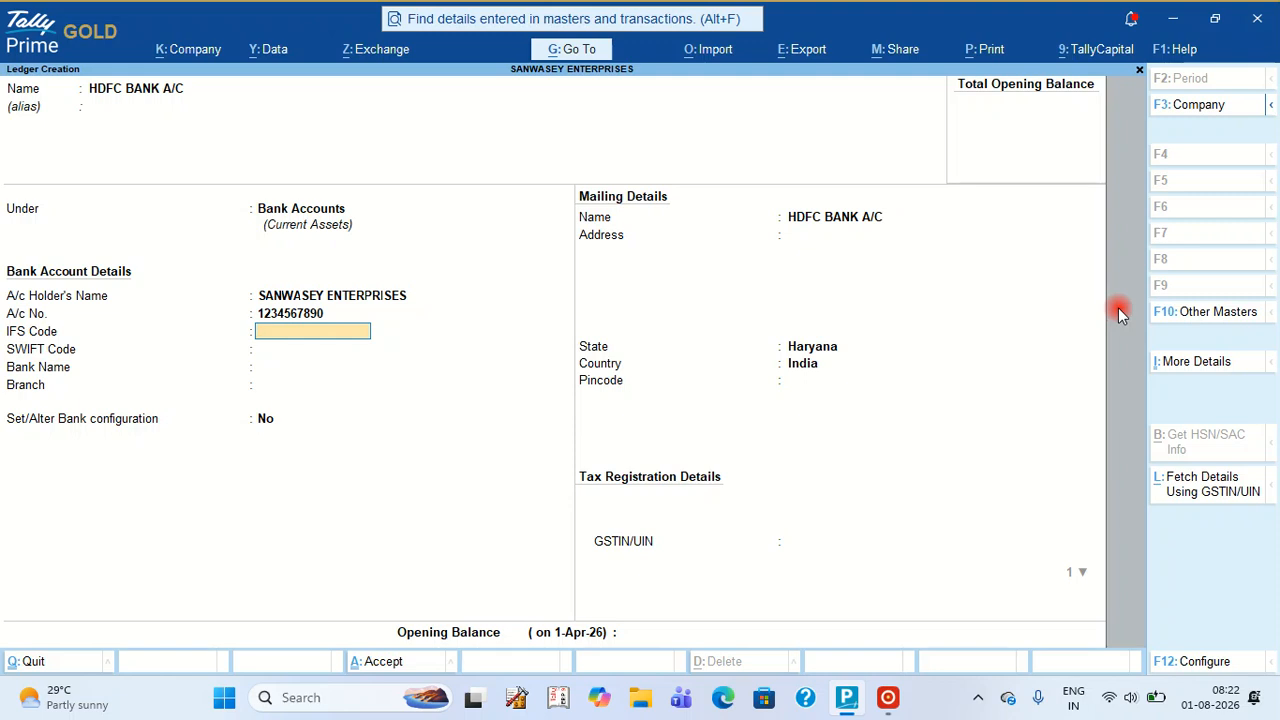
type("HDFC000610")
key("Return")
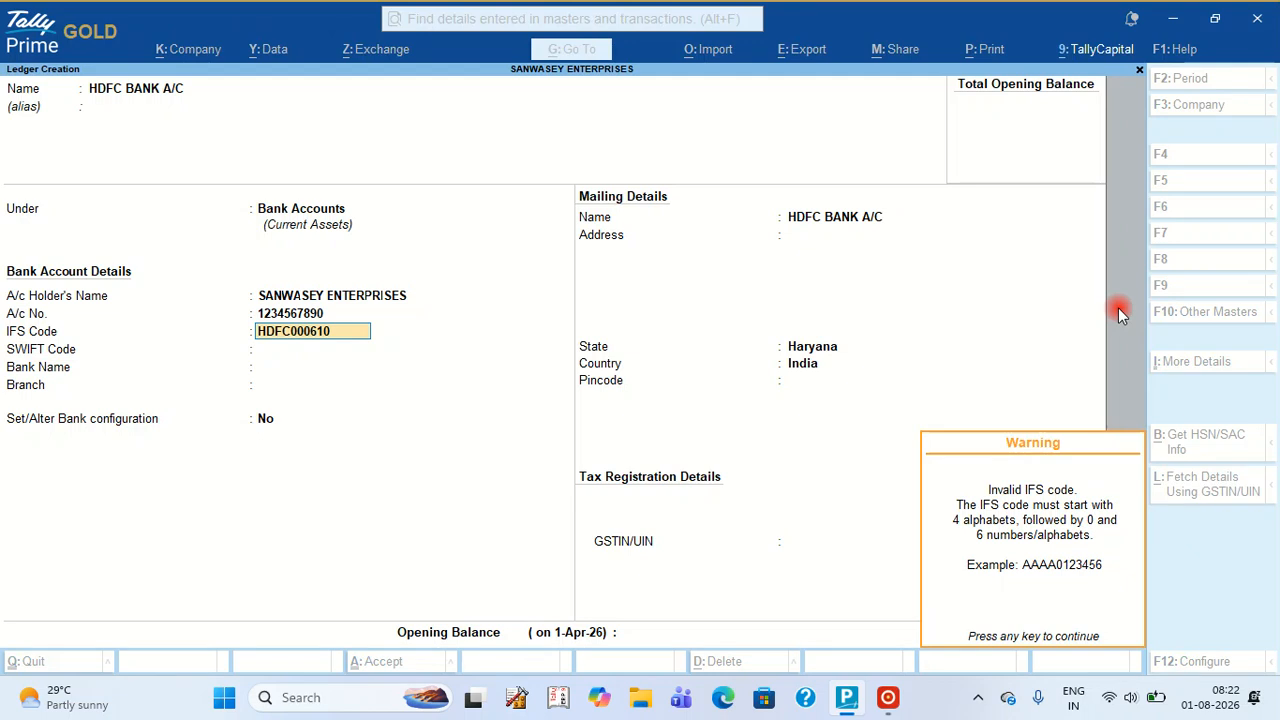
Step: Correct the ledger's IFS code to HDFC0000610
key("Return")
left_click(333, 333)
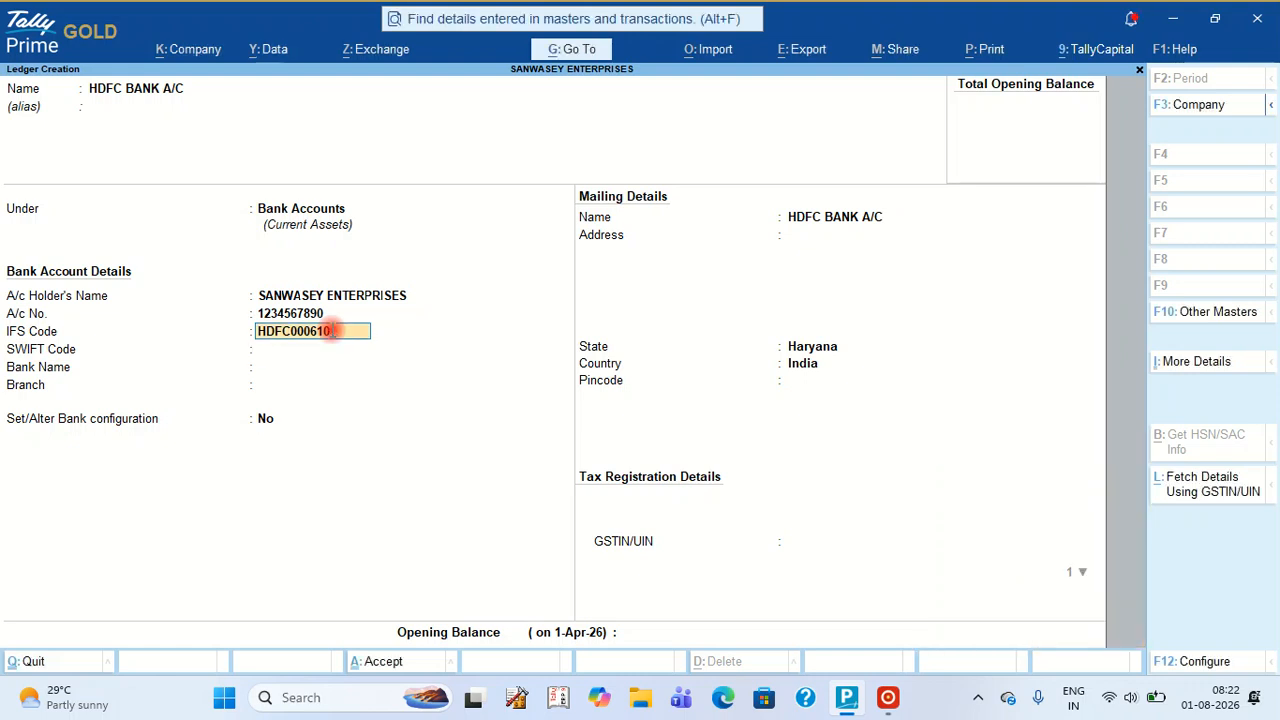
key("BackSpace")
key("BackSpace")
key("BackSpace")
type("06")
key("Return")
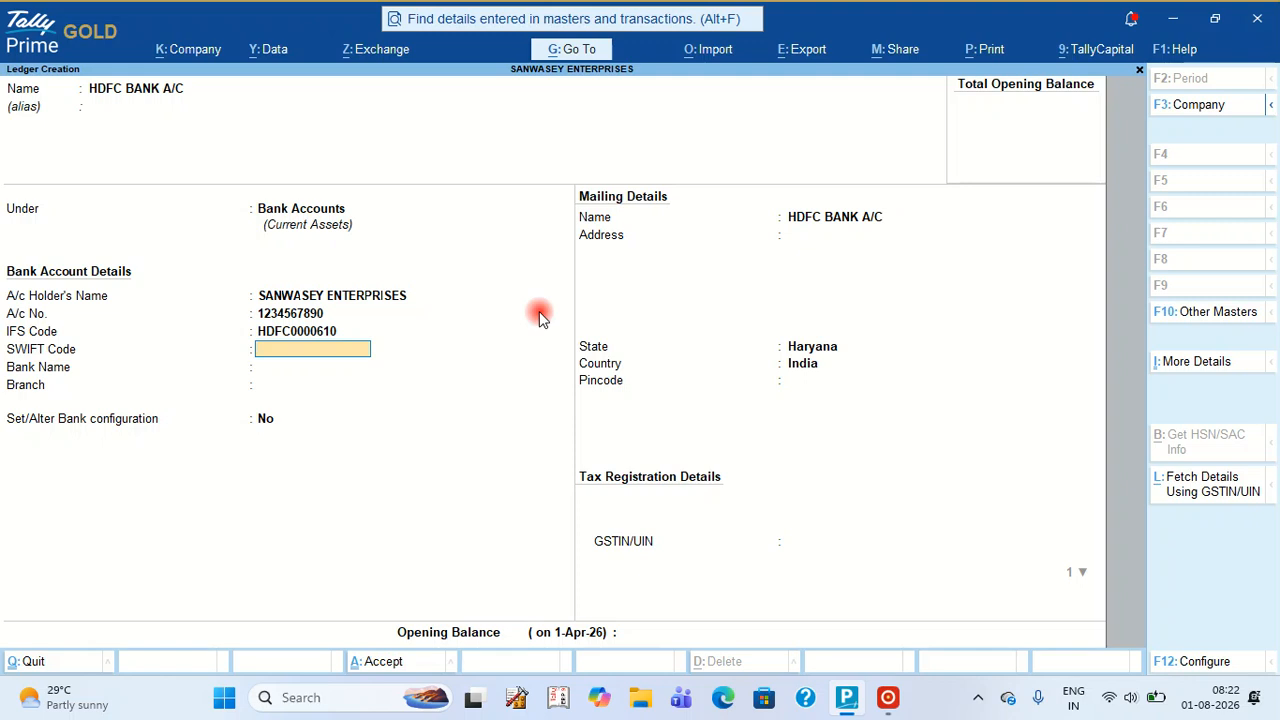
key("Return")
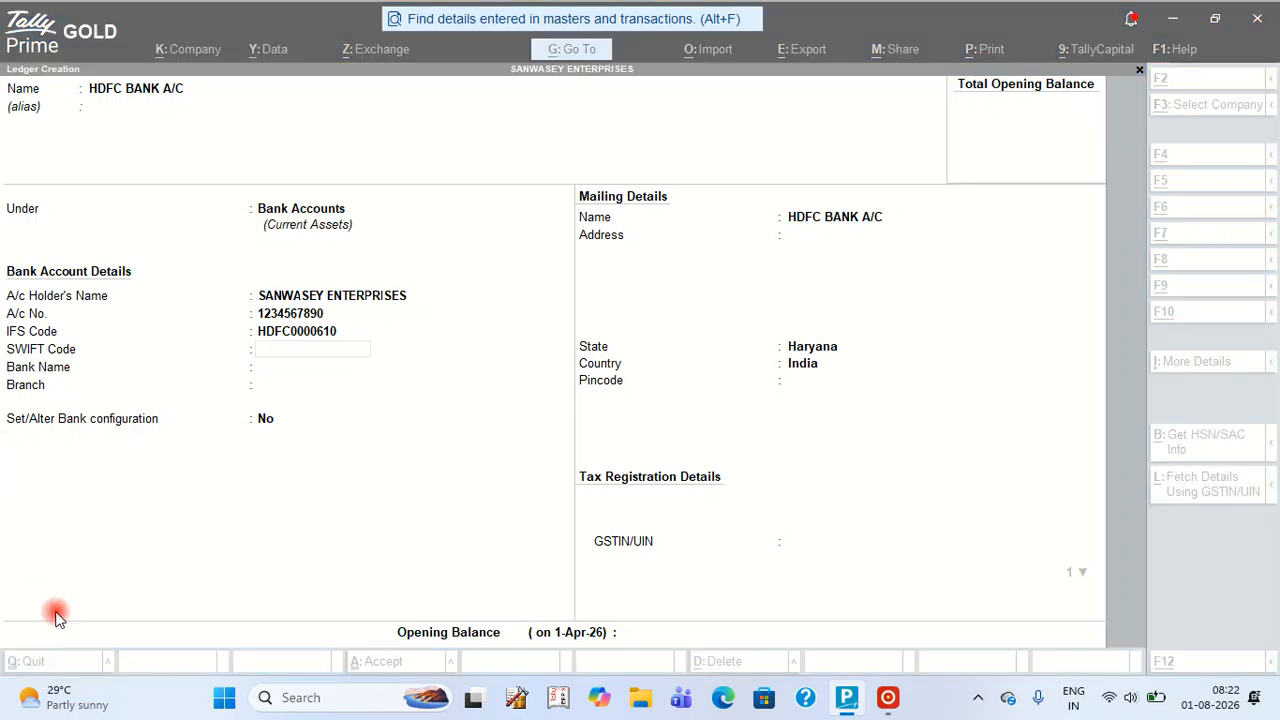
Step: Switch to Google Chrome from the desktop and search Google for HDFC SIRSA BANK DETAIL
key("alt+Tab")
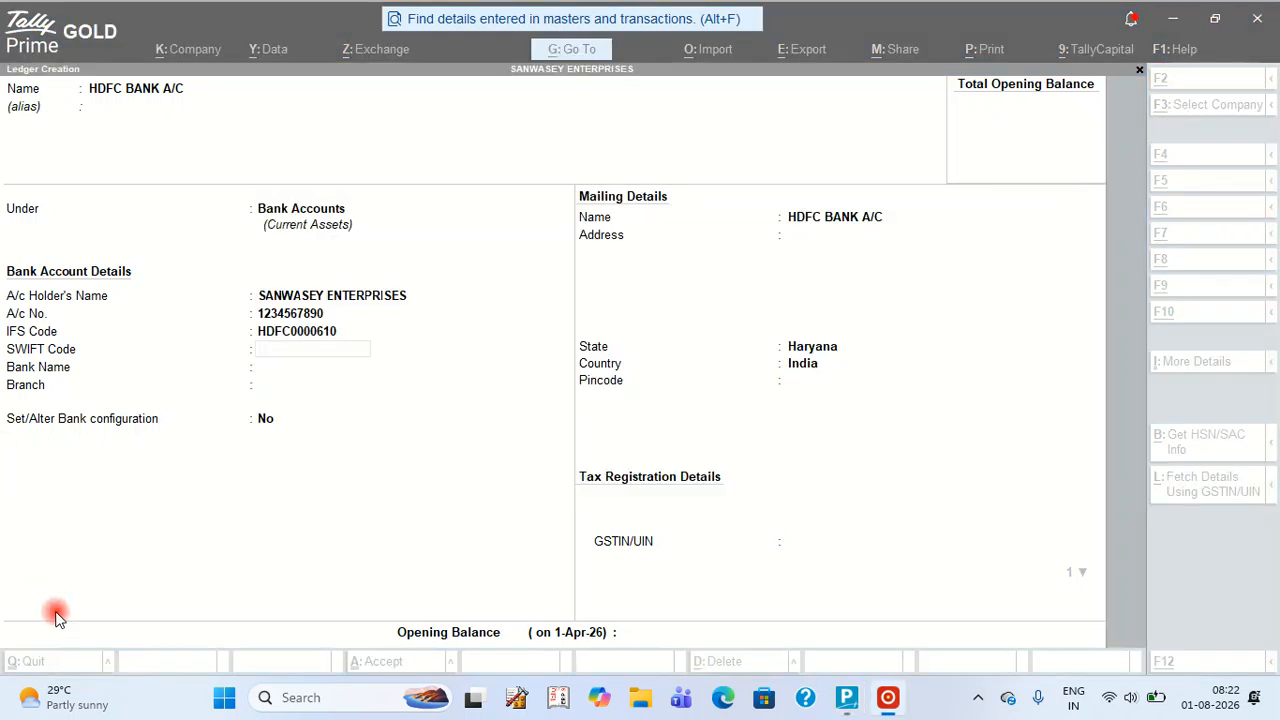
key("super+d")
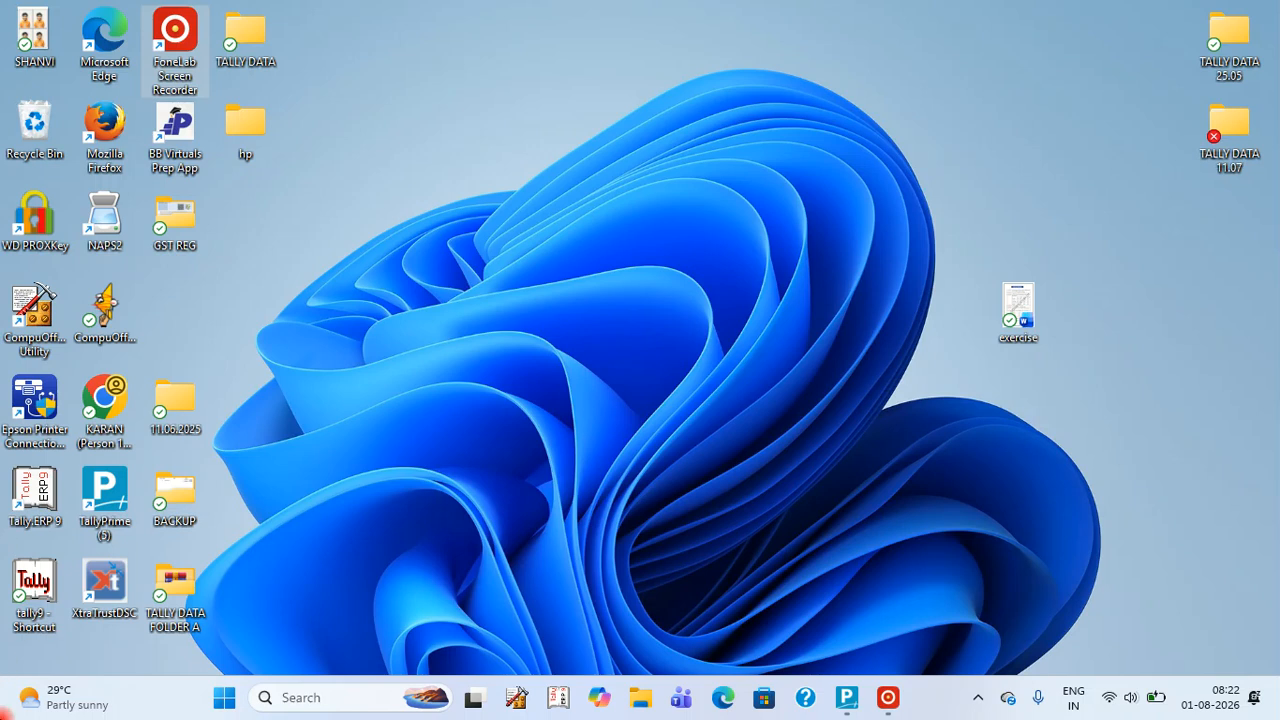
double_click(105, 396)
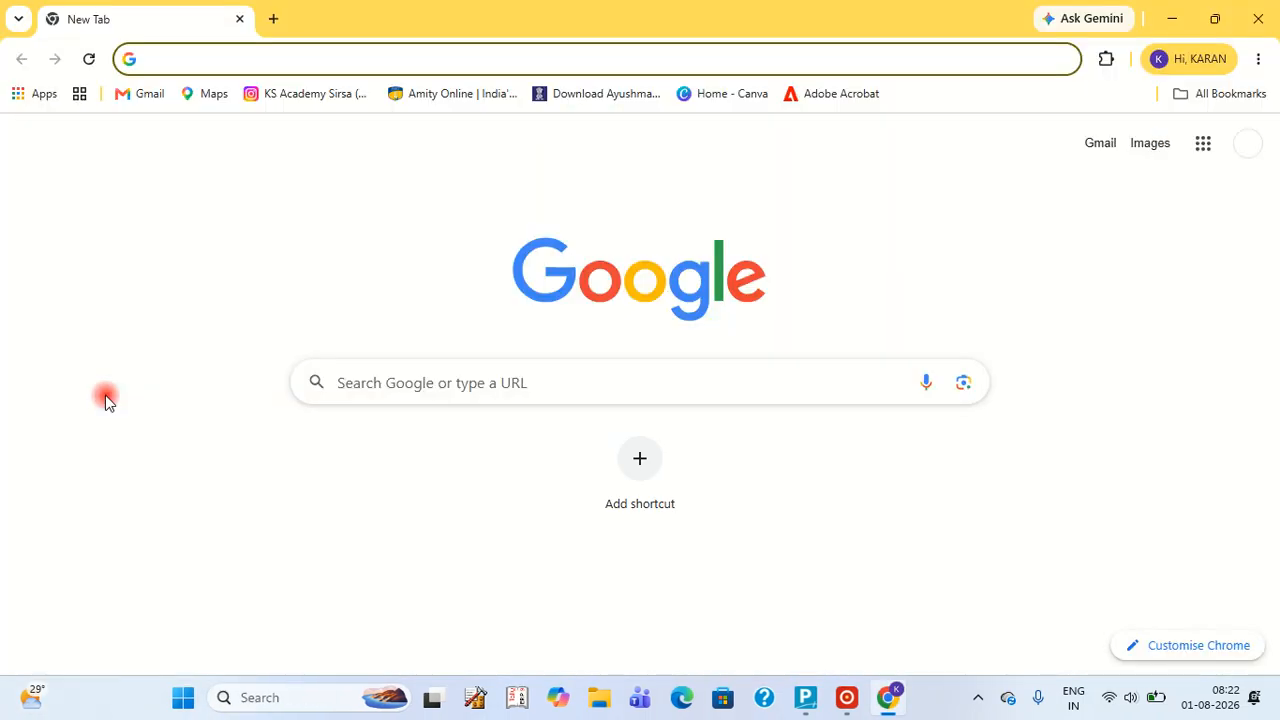
left_click(432, 374)
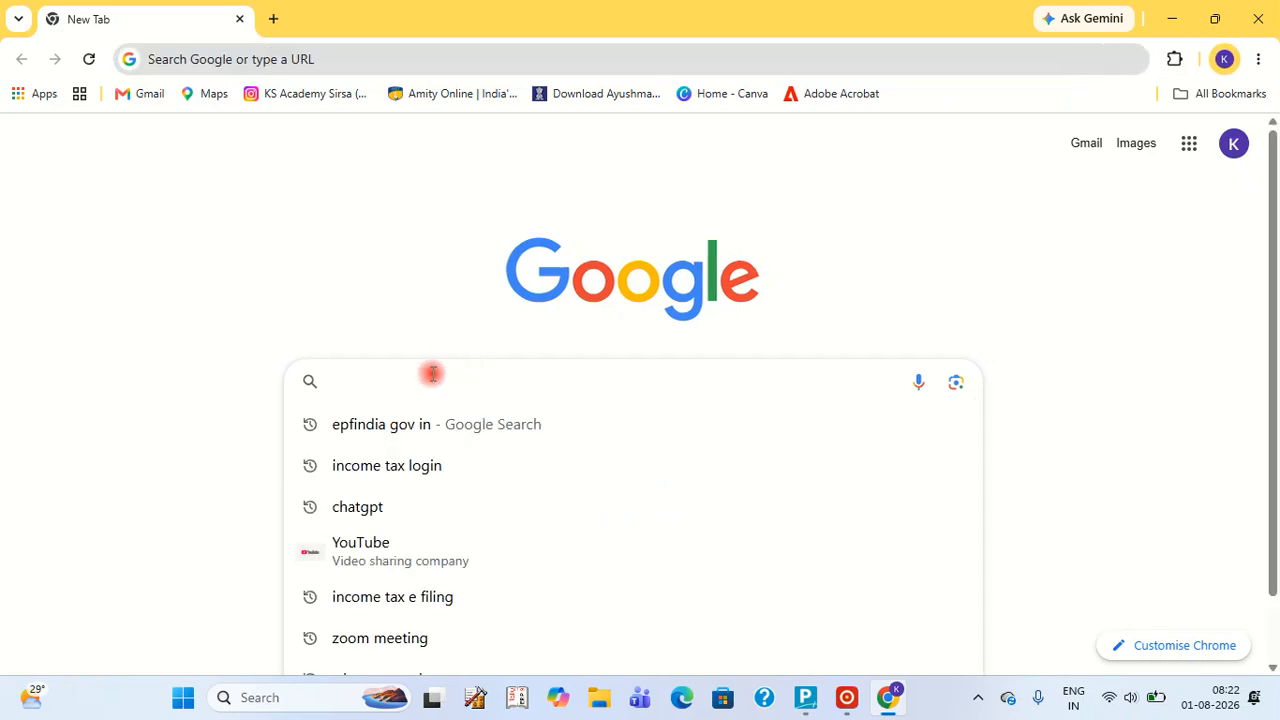
type("HDFC SIRSA")
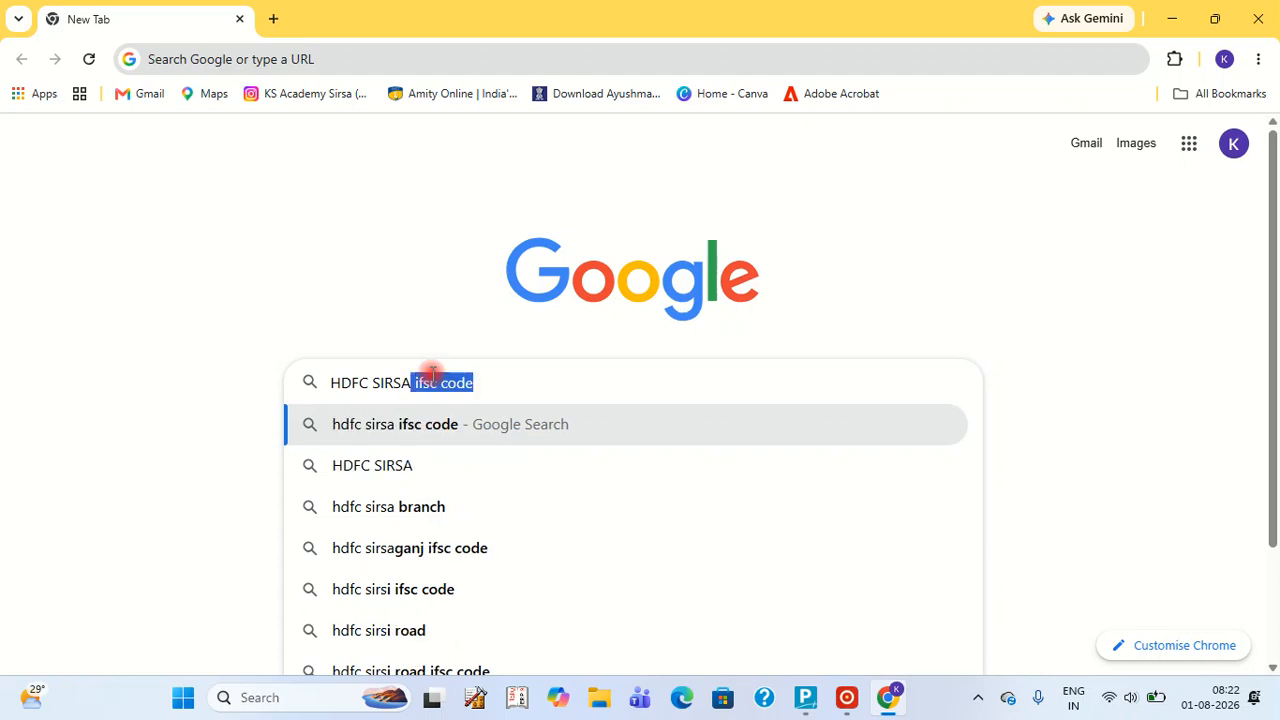
type(" BANK KD")
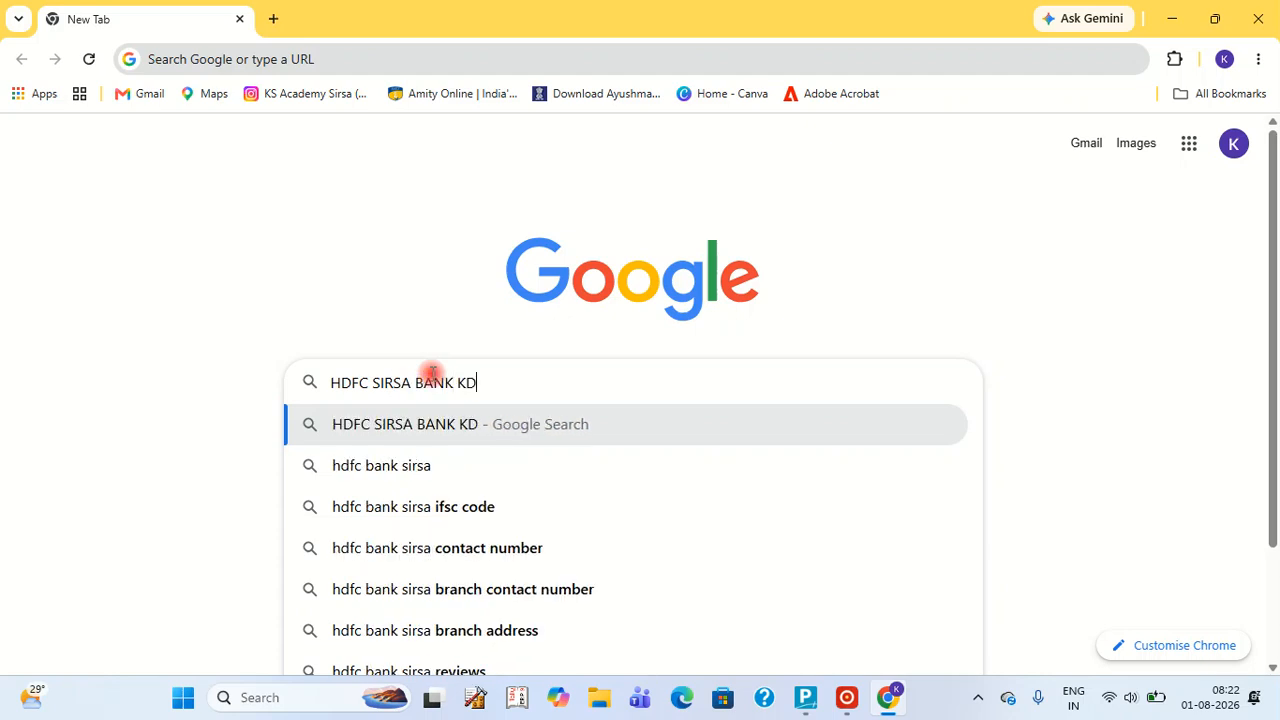
key("BackSpace")
key("BackSpace")
type("DETAIL")
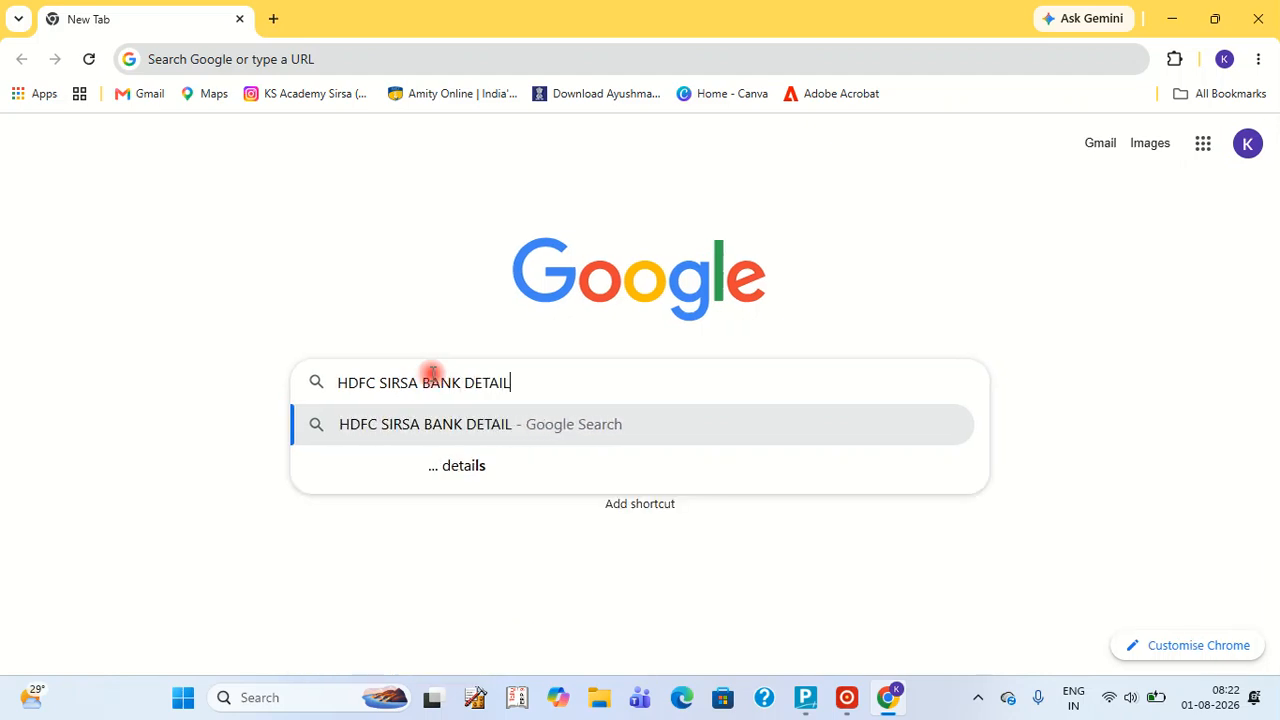
key("Return")
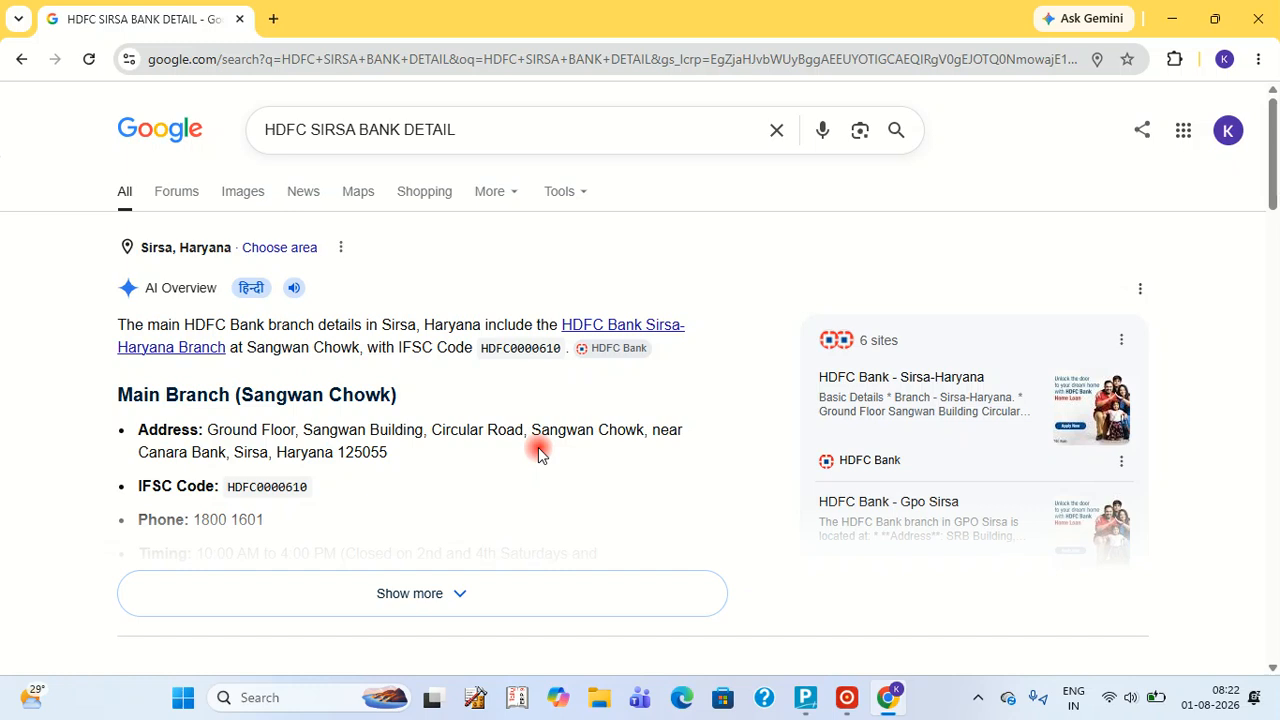
Step: Expand the full overview of HDFC branches in Sirsa and read the main branch's details
scroll(538, 447, "down", 2)
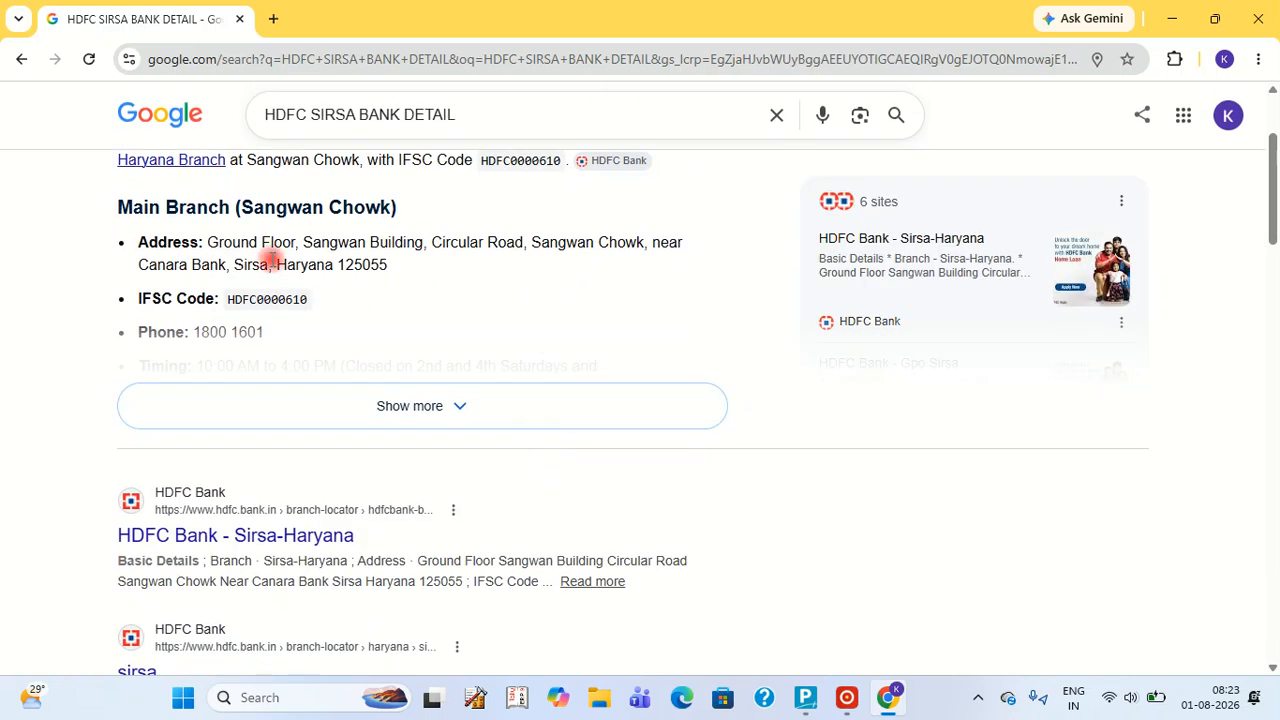
left_click(457, 406)
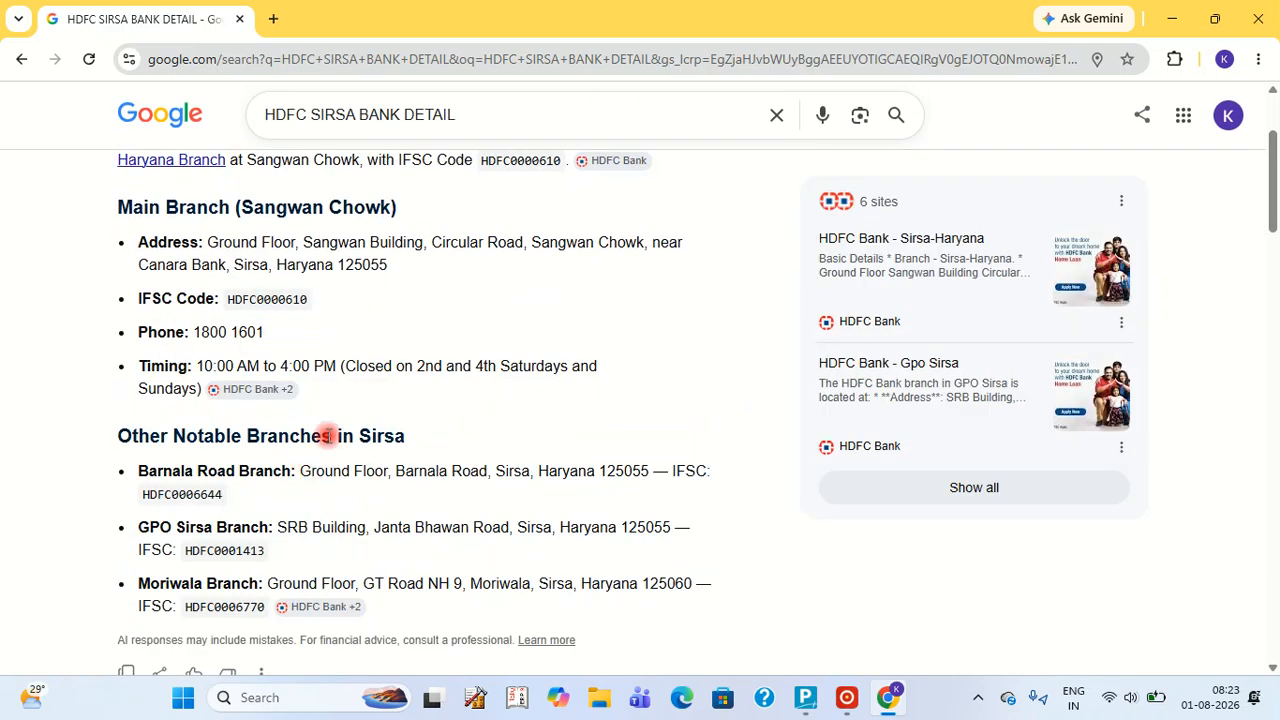
scroll(401, 391, "up", 2)
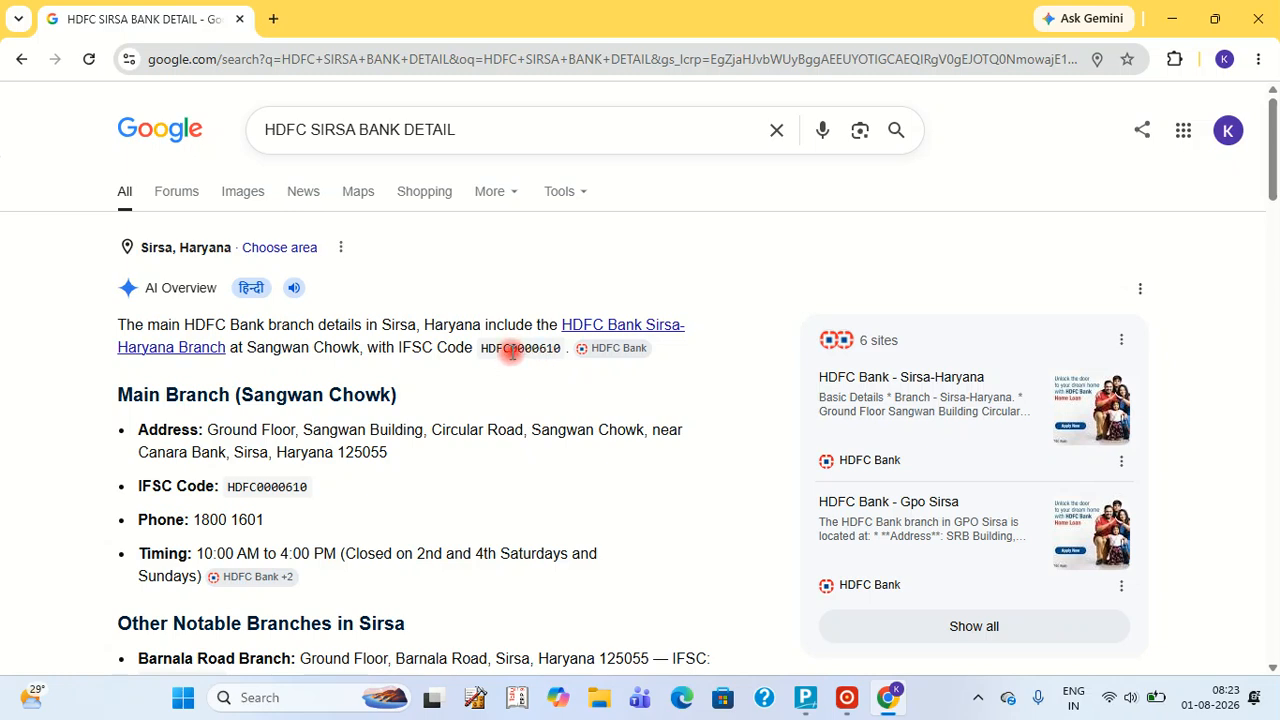
Step: Open the HDFC Bank Sirsa-Haryana branch page and examine its basic details for the bank codes
left_click(622, 326)
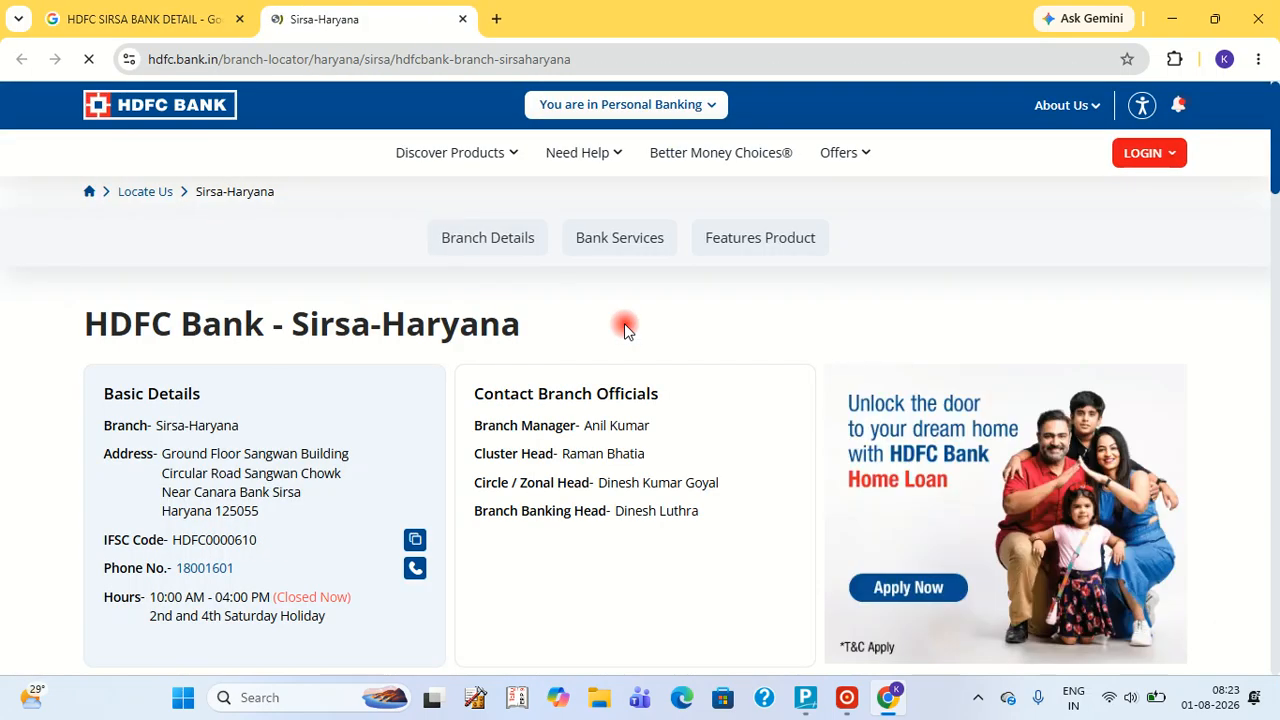
scroll(621, 347, "down", 3)
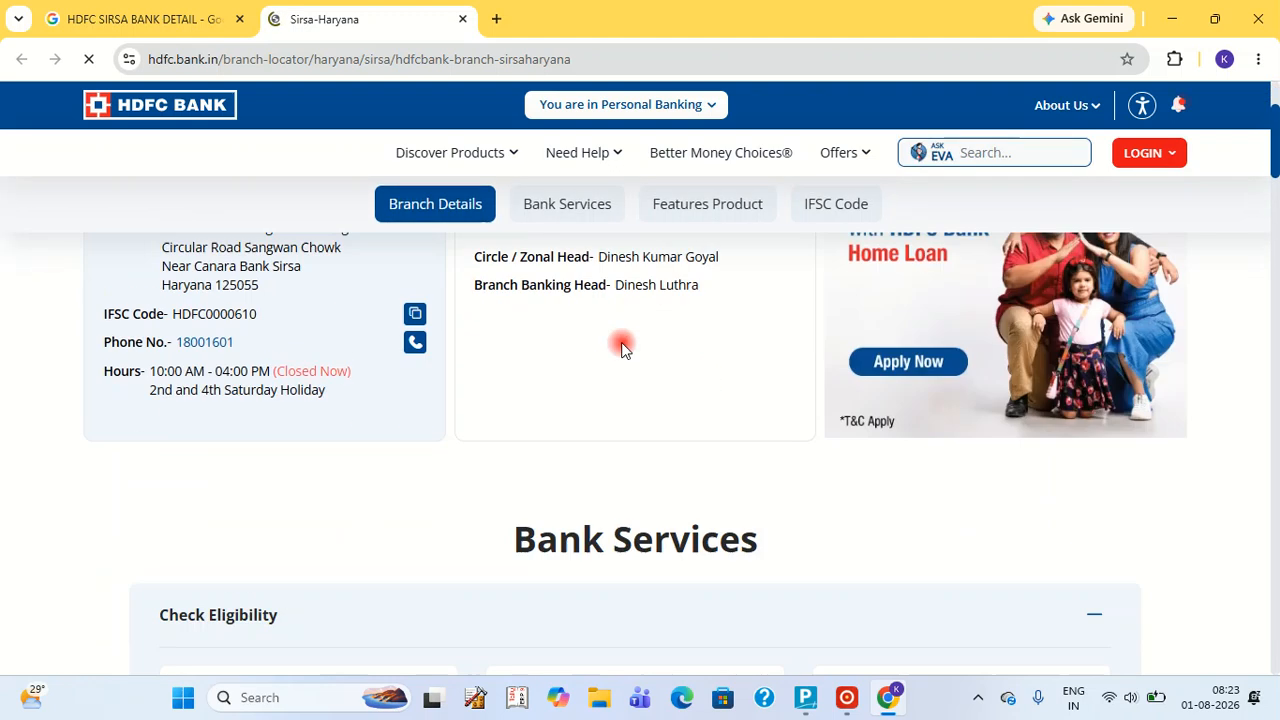
scroll(621, 347, "up", 3)
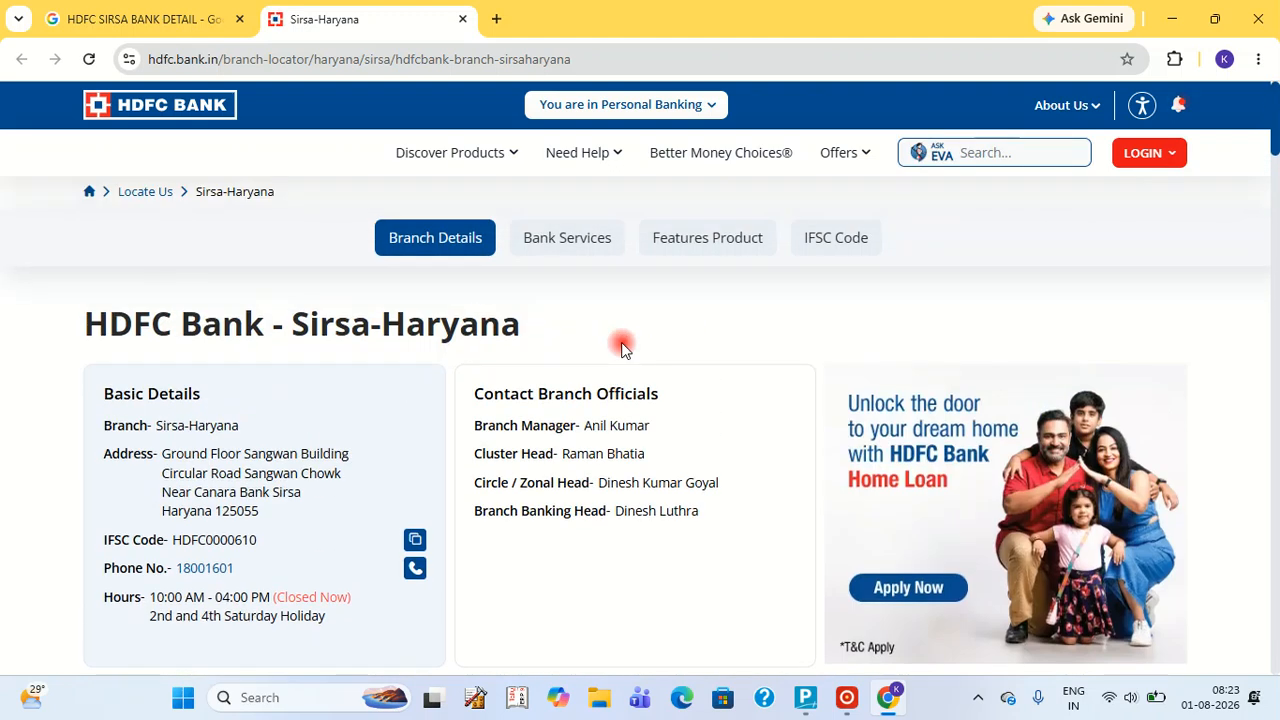
scroll(621, 347, "down", 6)
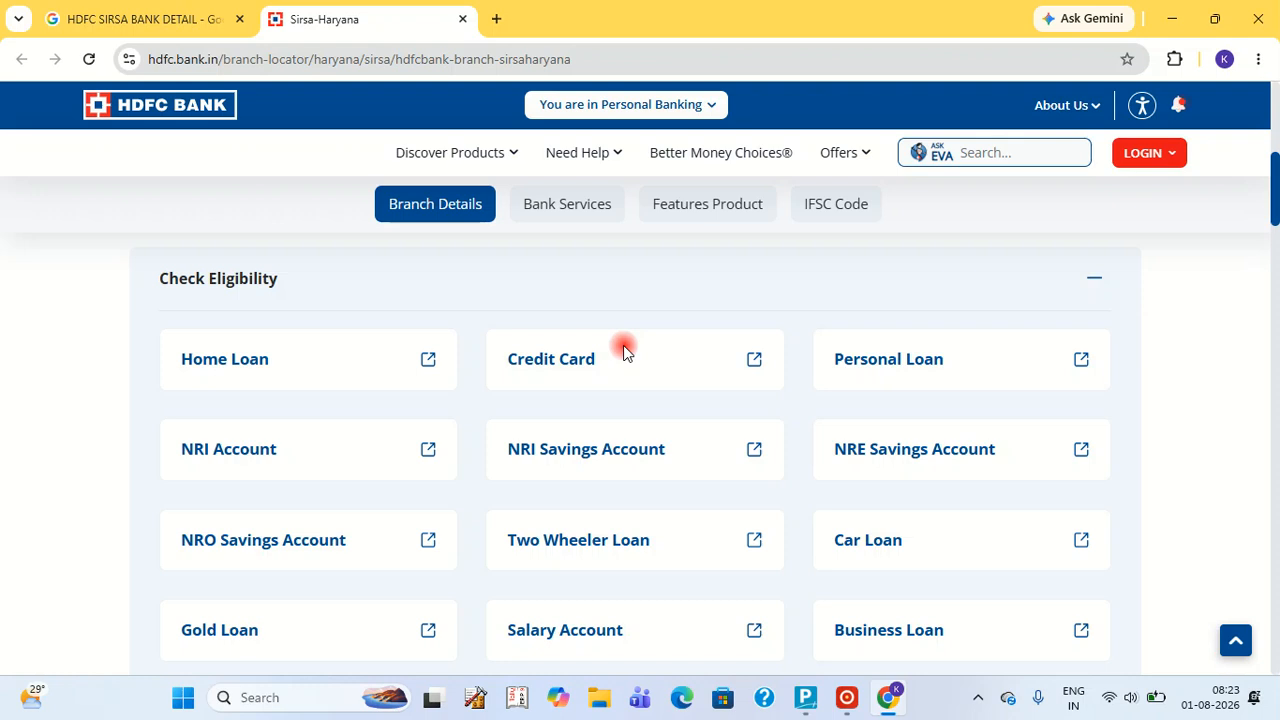
scroll(622, 350, "up", 3)
scroll(622, 350, "up", 3)
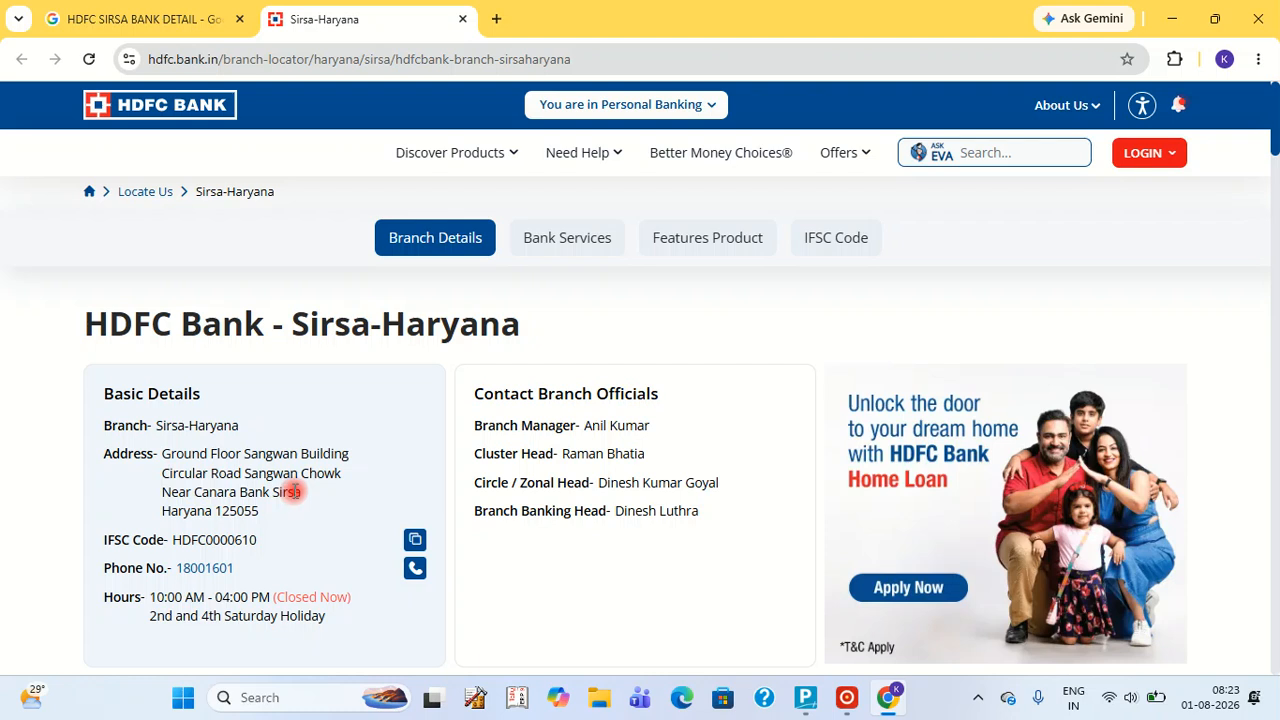
scroll(291, 490, "down", 1)
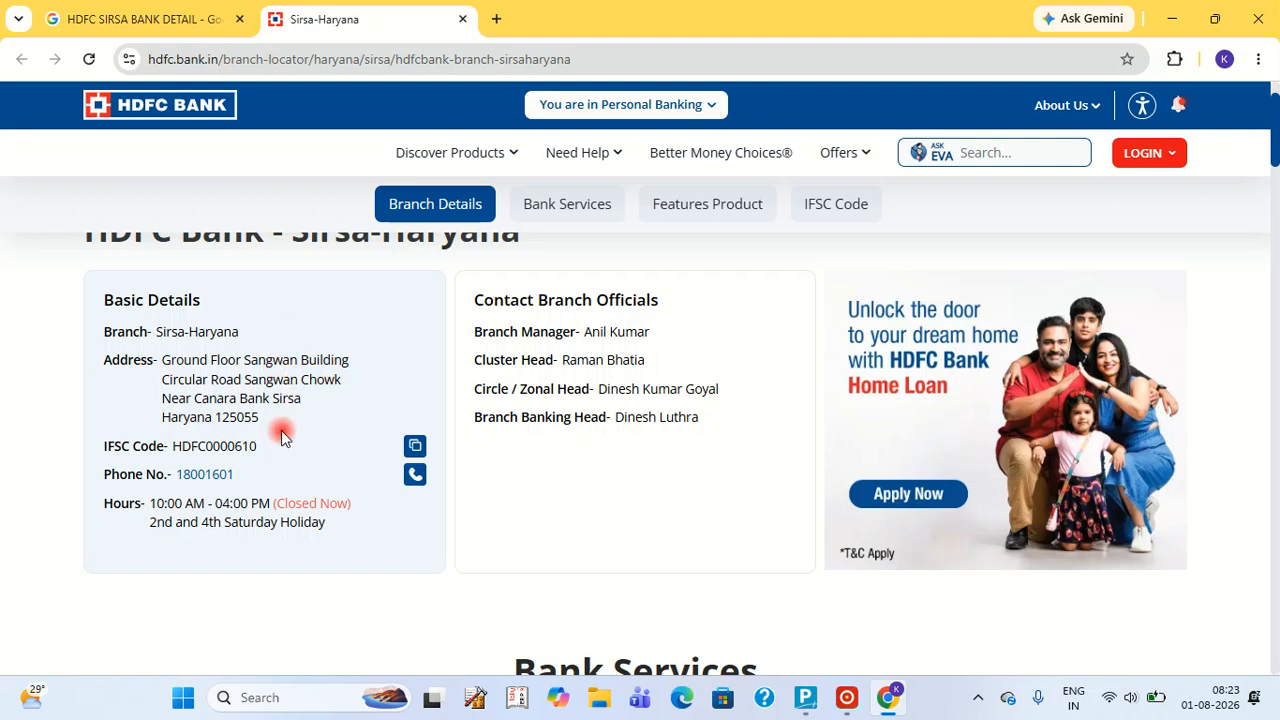
Step: Search Google in a new tab for the branch page's text "IFSC Code - HDFC0000610"
left_click_drag(265, 452, 95, 452)
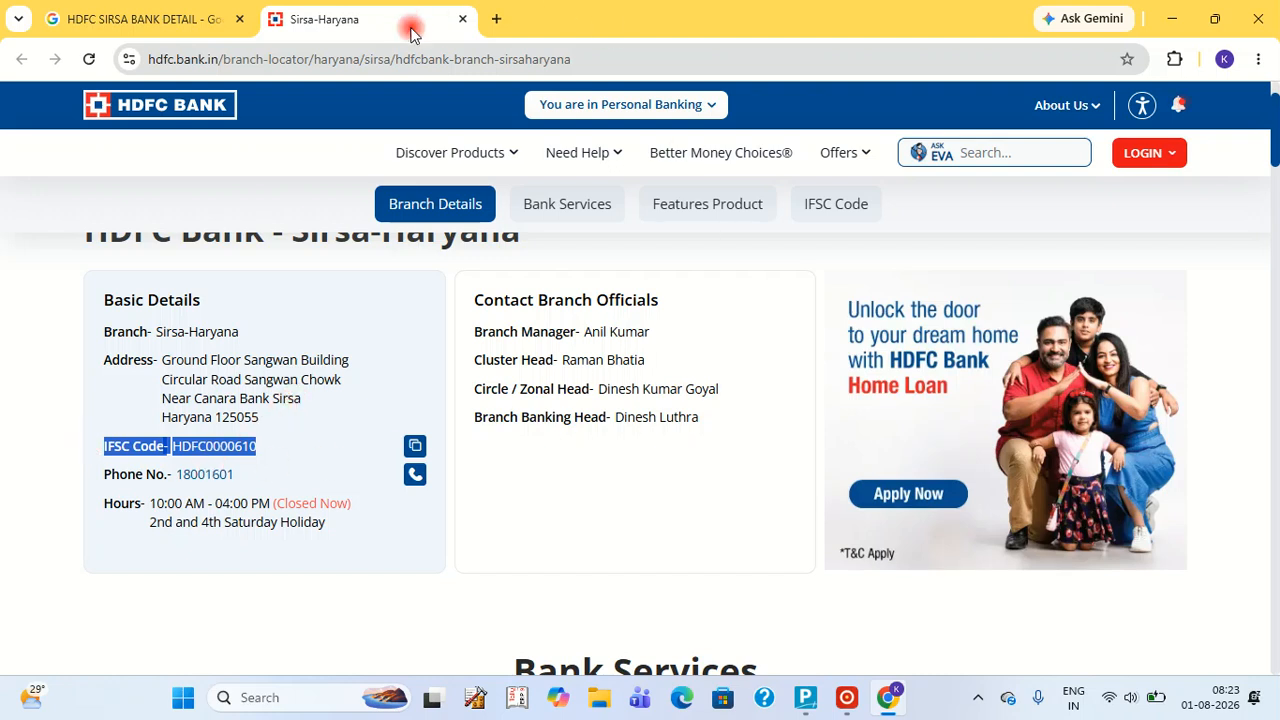
left_click(496, 19)
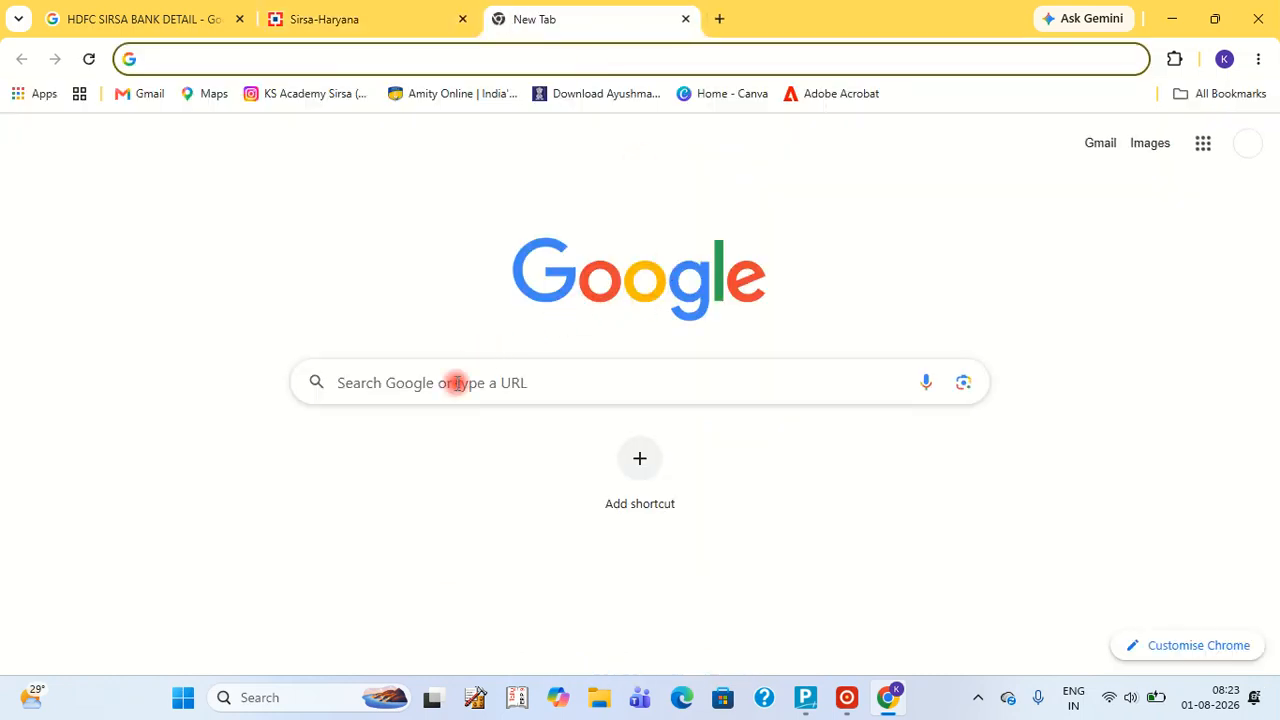
type("IFSC Code - HDFC0000610")
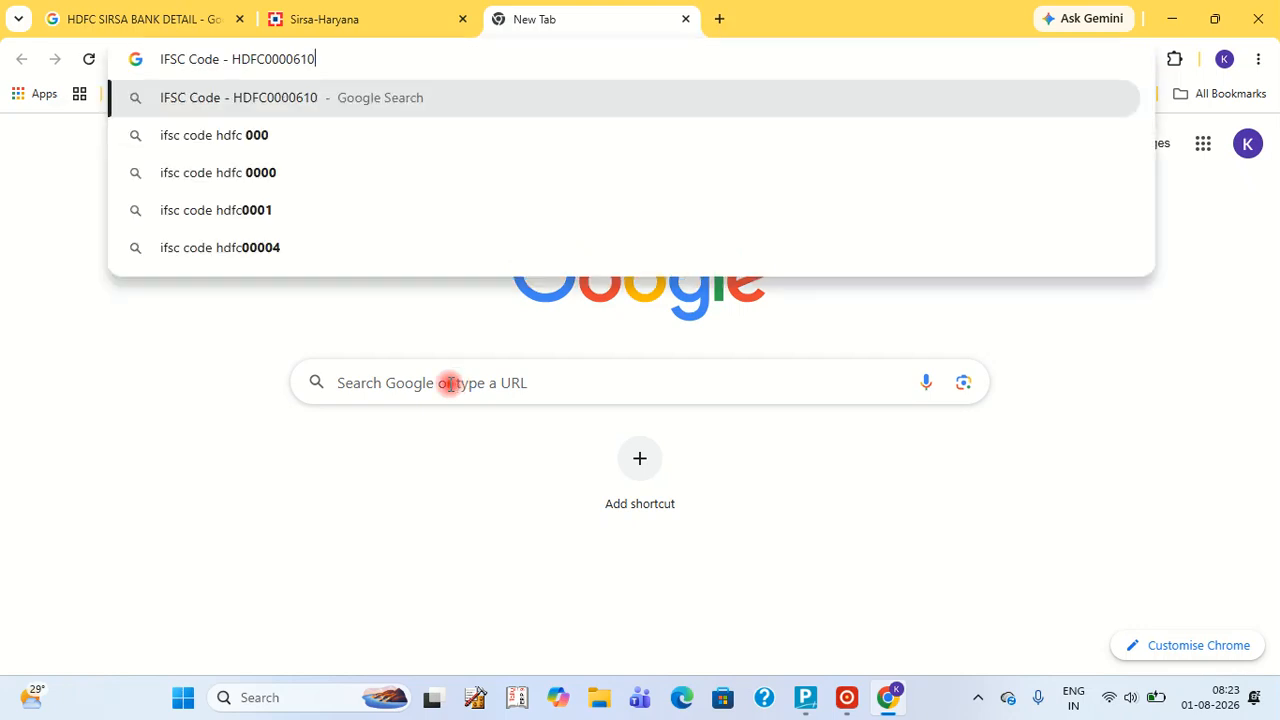
key("Return")
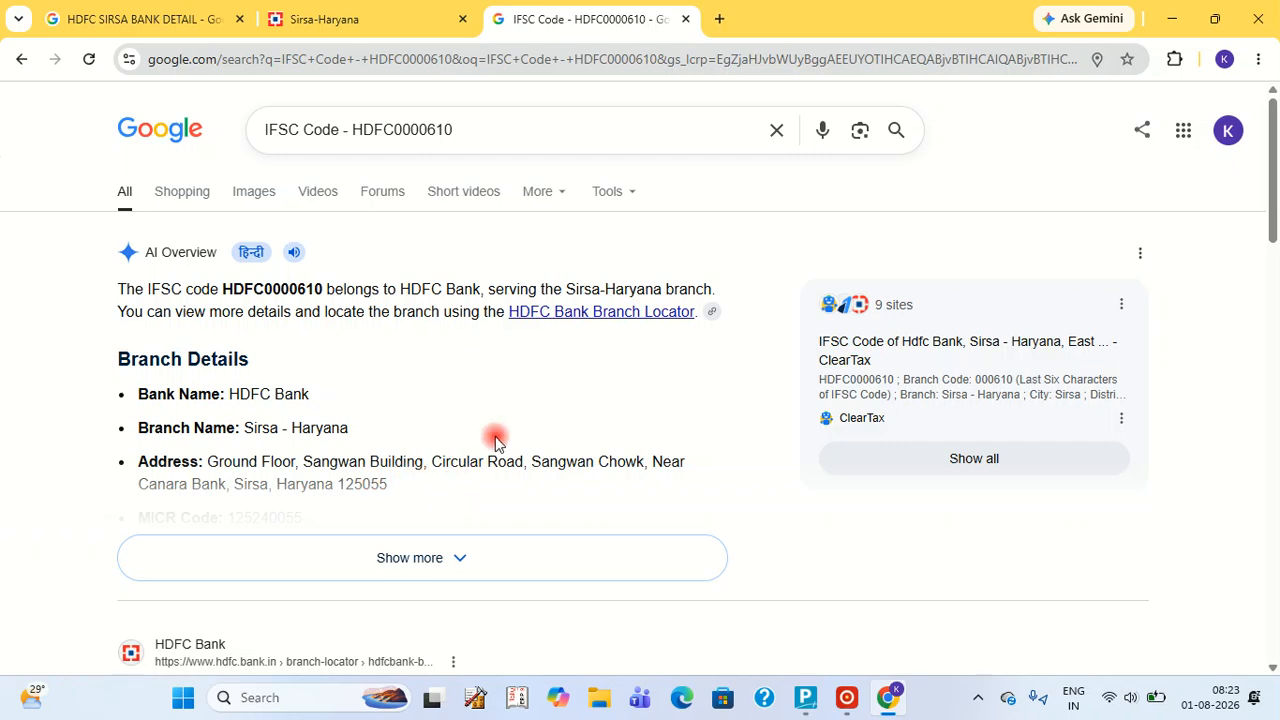
Step: Open the Banks IFSC code result for HDFC0000610 and examine the branch's address, IFSC and MICR details
scroll(481, 385, "down", 5)
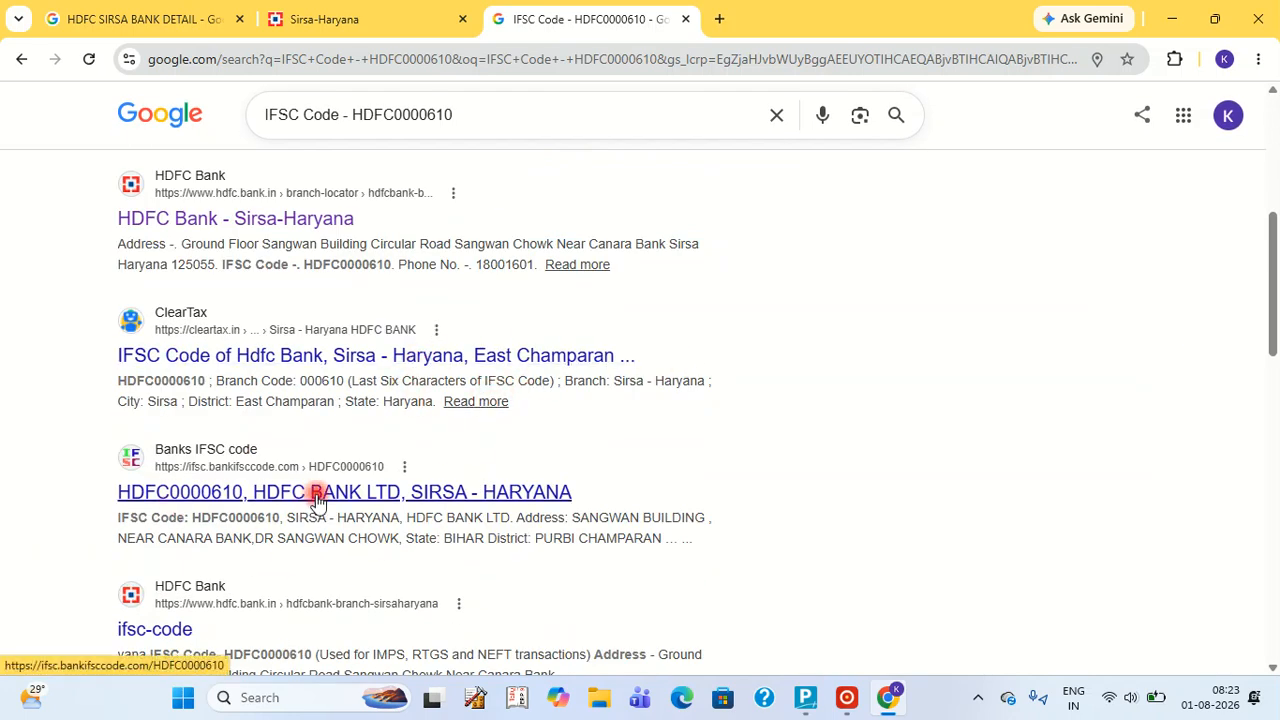
left_click(372, 500)
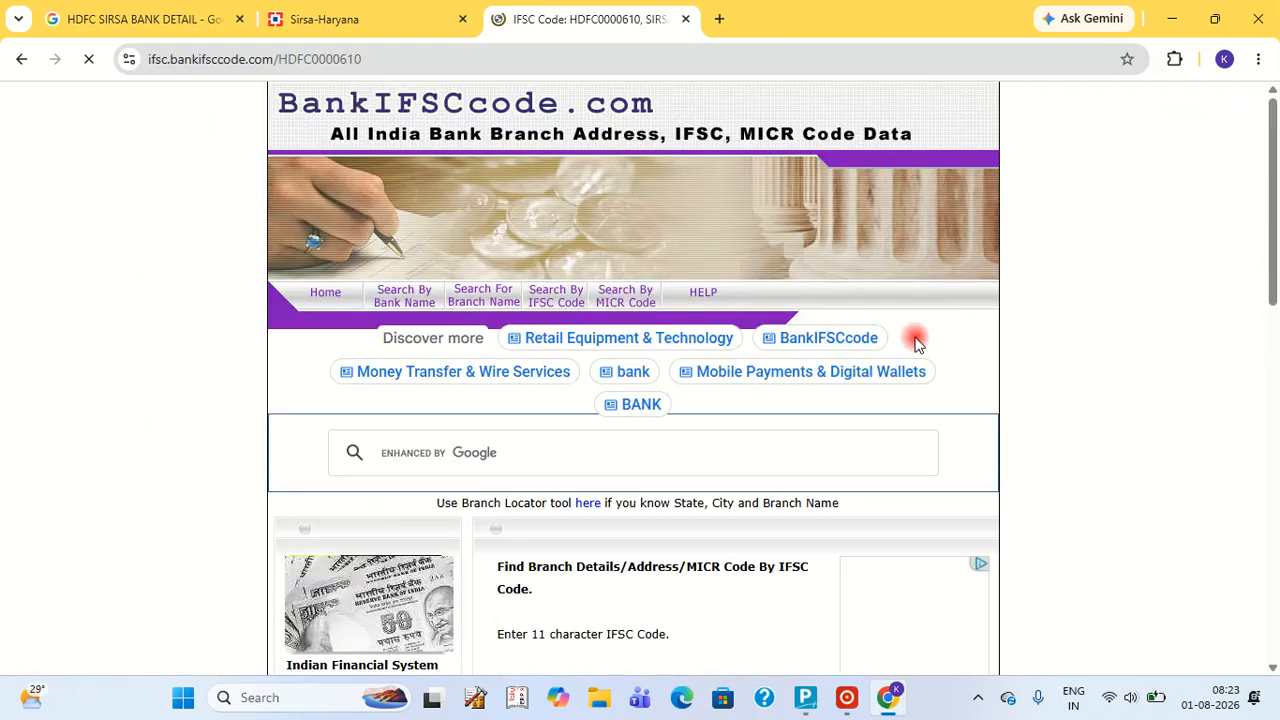
scroll(916, 340, "down", 3)
scroll(796, 287, "down", 4)
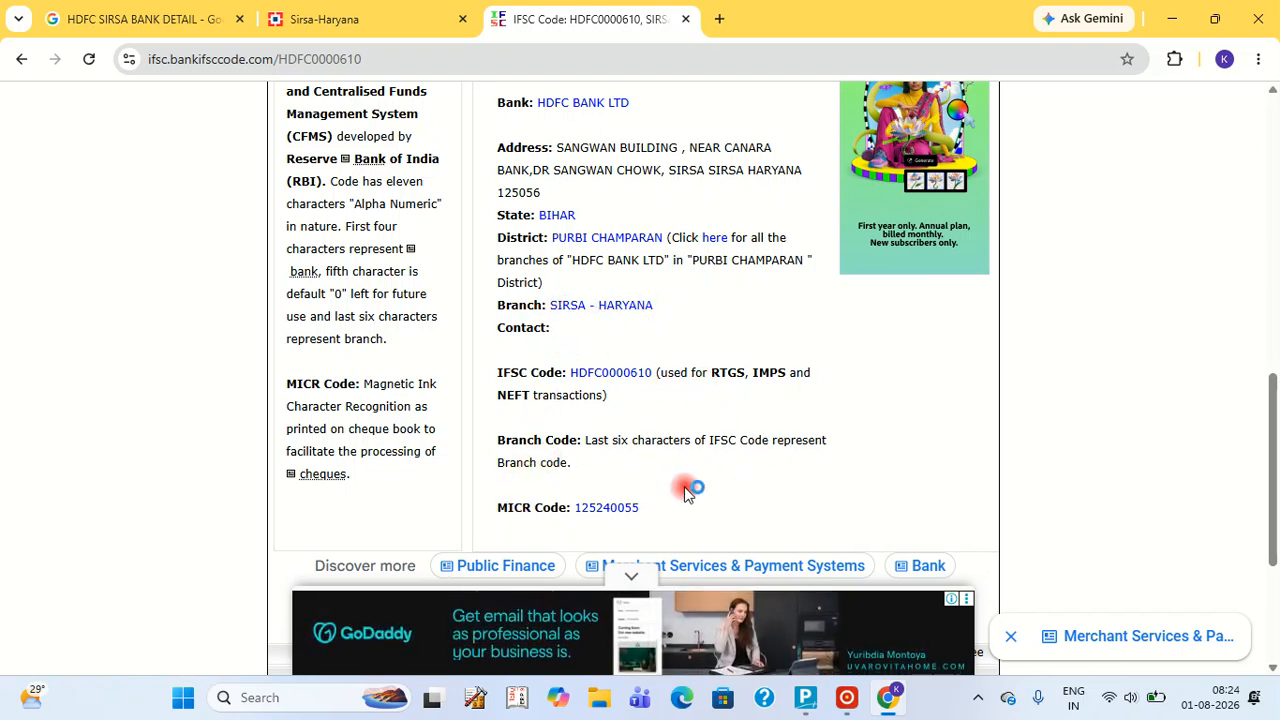
scroll(751, 466, "down", 2)
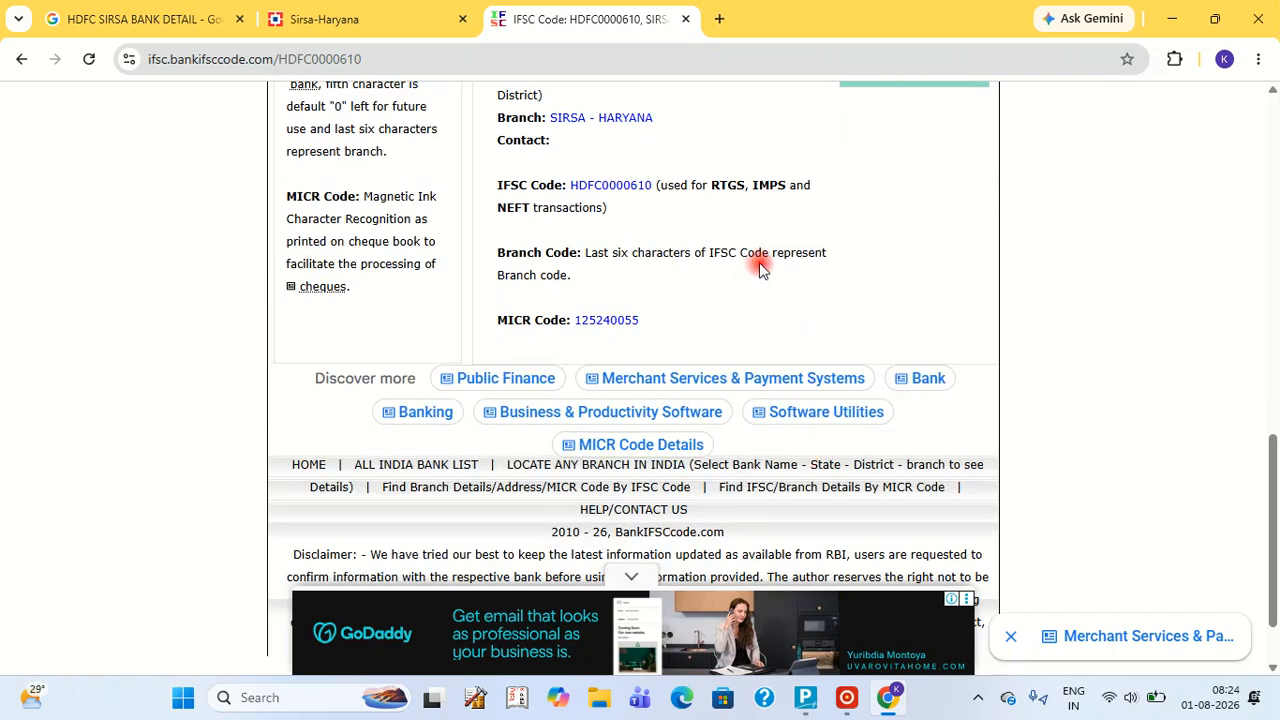
Step: Switch to TallyPrime and set the new ledger's bank name to HDFC Bank (India), leaving the SWIFT code blank
scroll(800, 264, "up", 8)
scroll(800, 264, "up", 2)
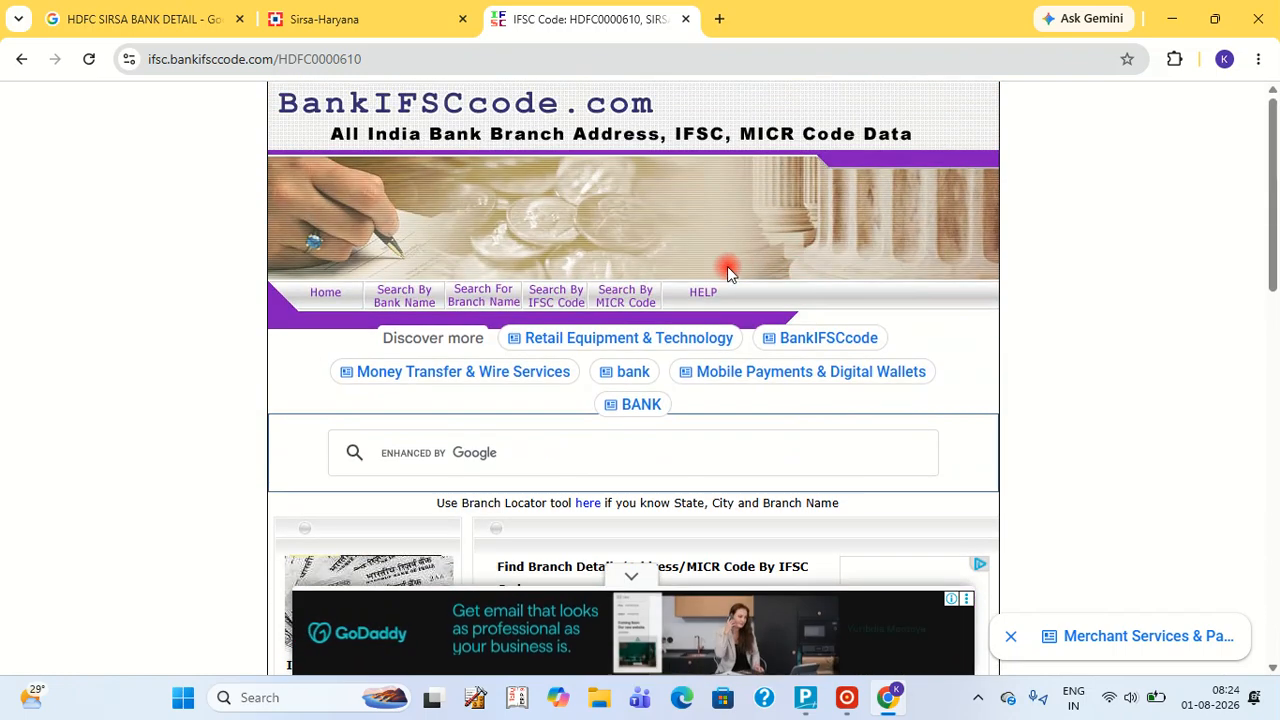
key("alt+Tab")
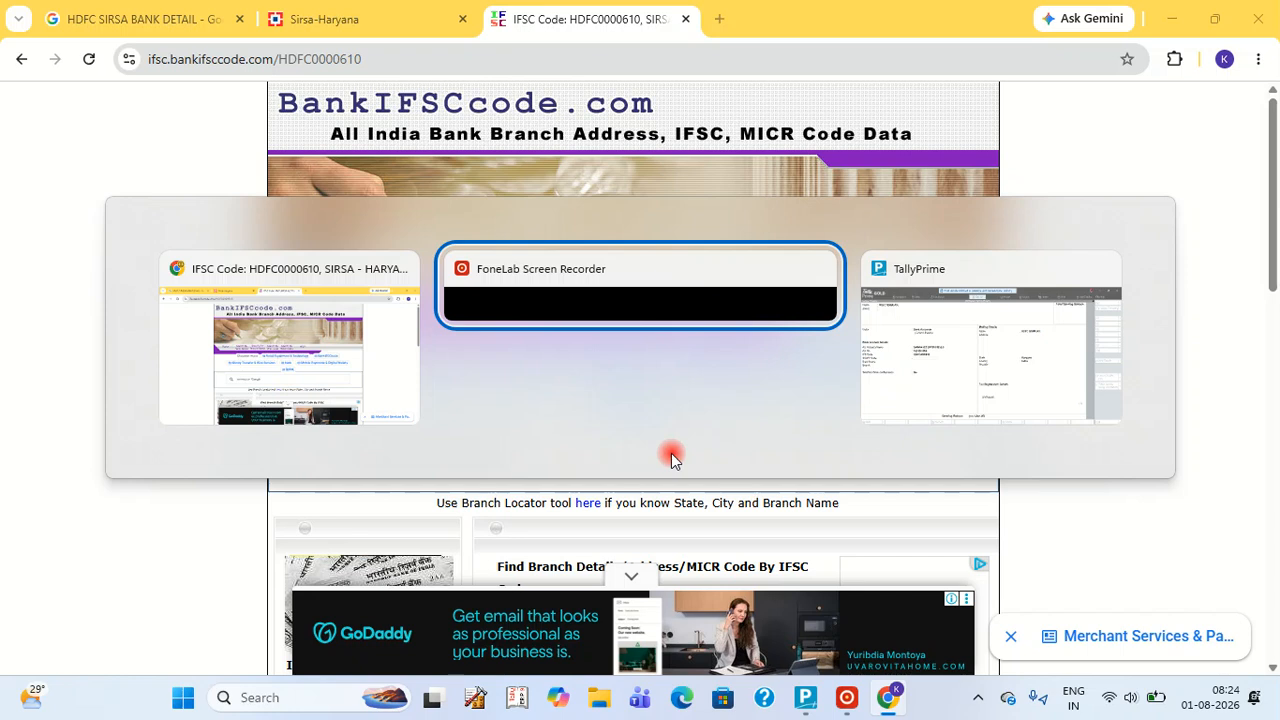
key("Tab")
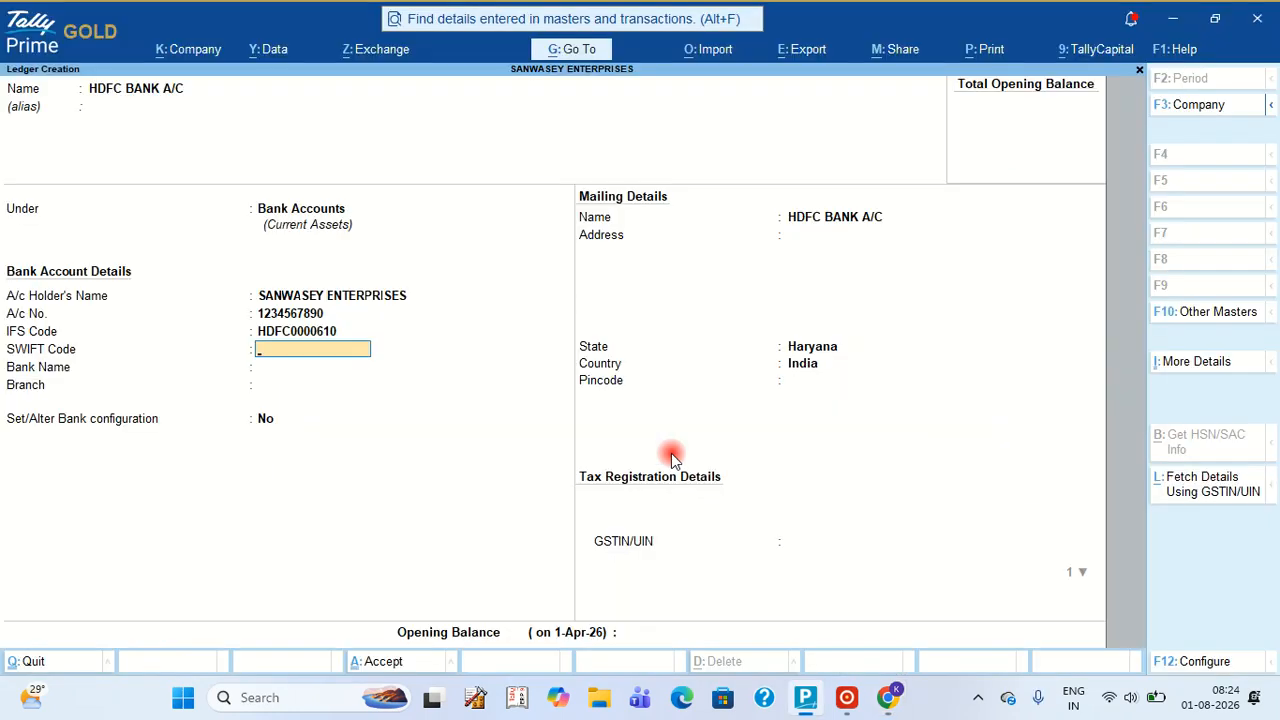
key("Return")
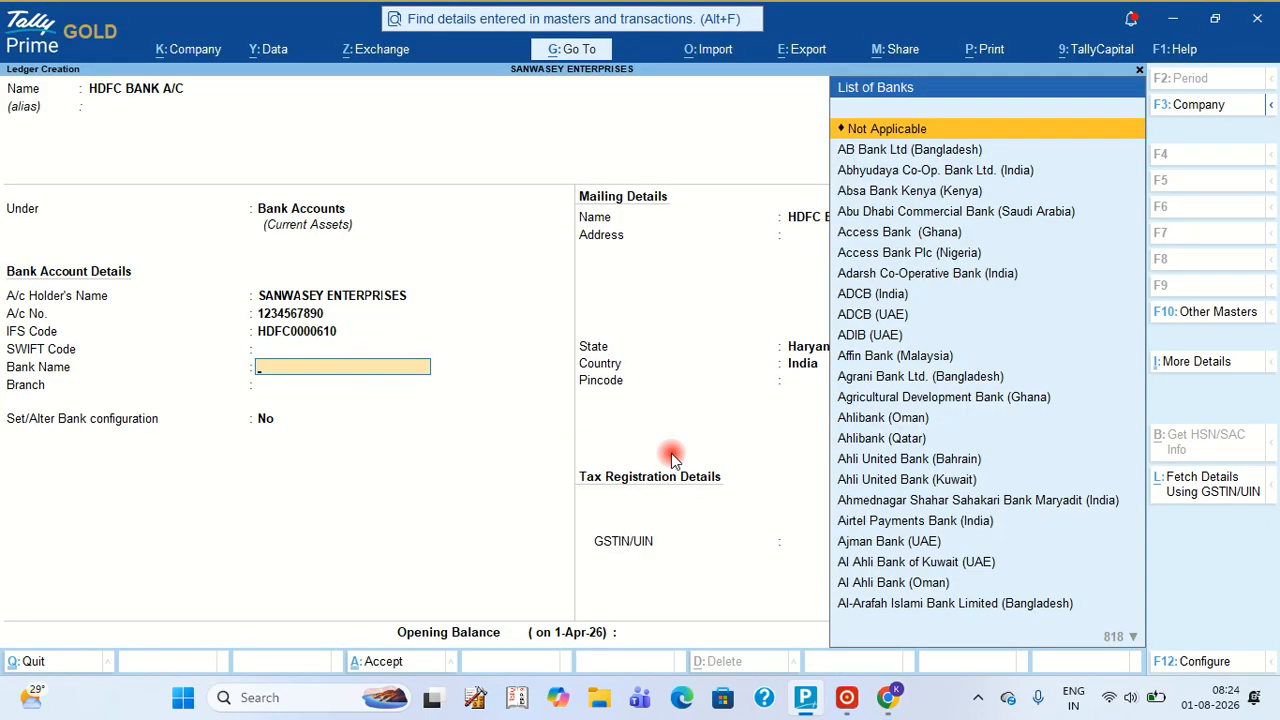
type("HDF")
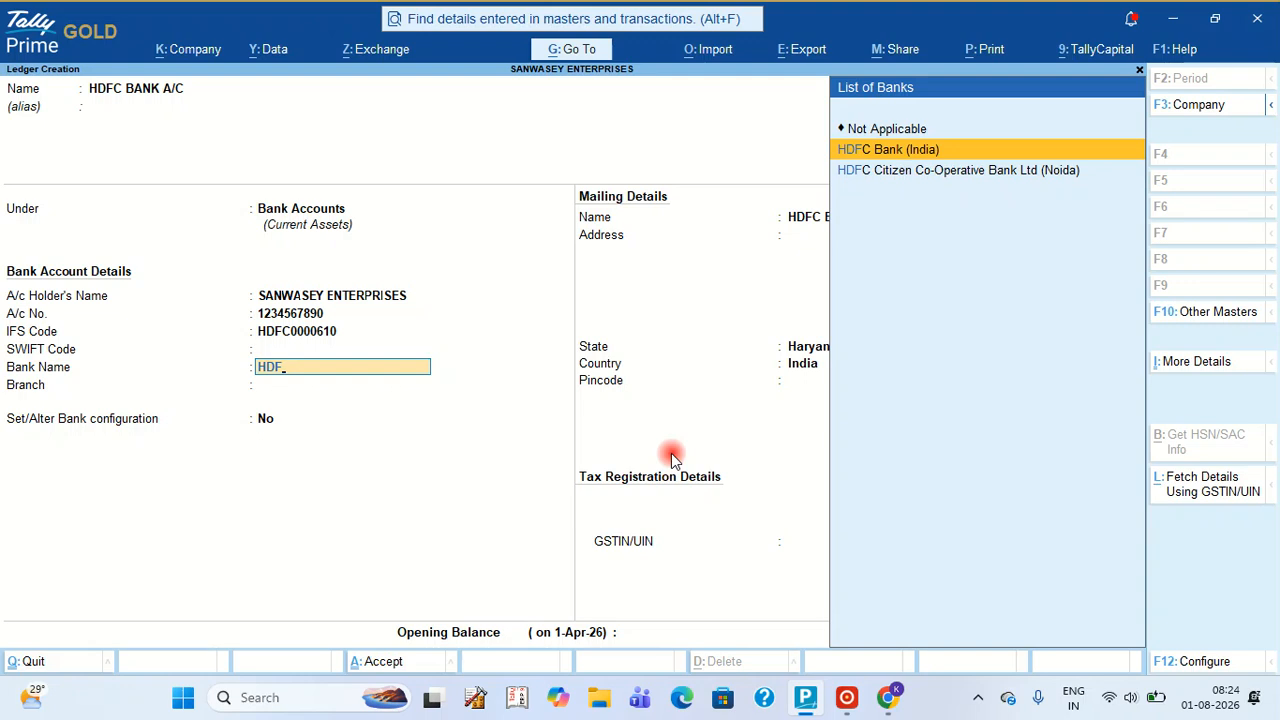
key("BackSpace")
key("BackSpace")
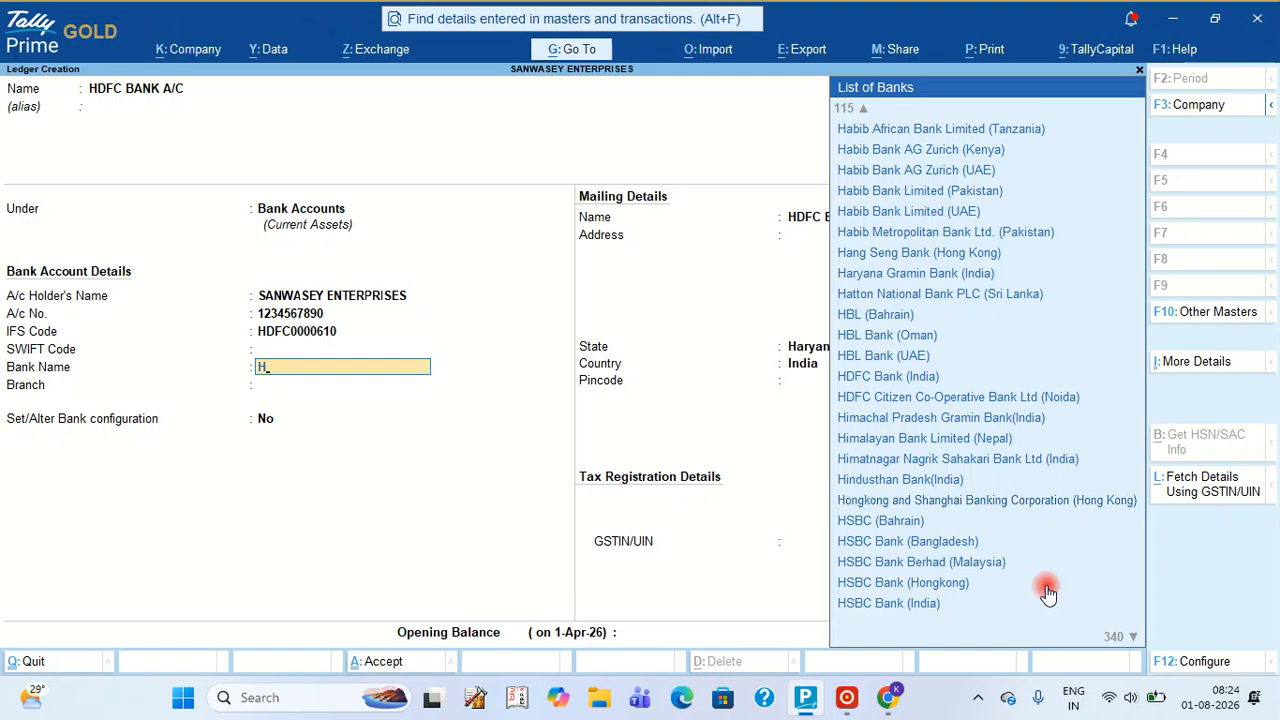
type("DFC")
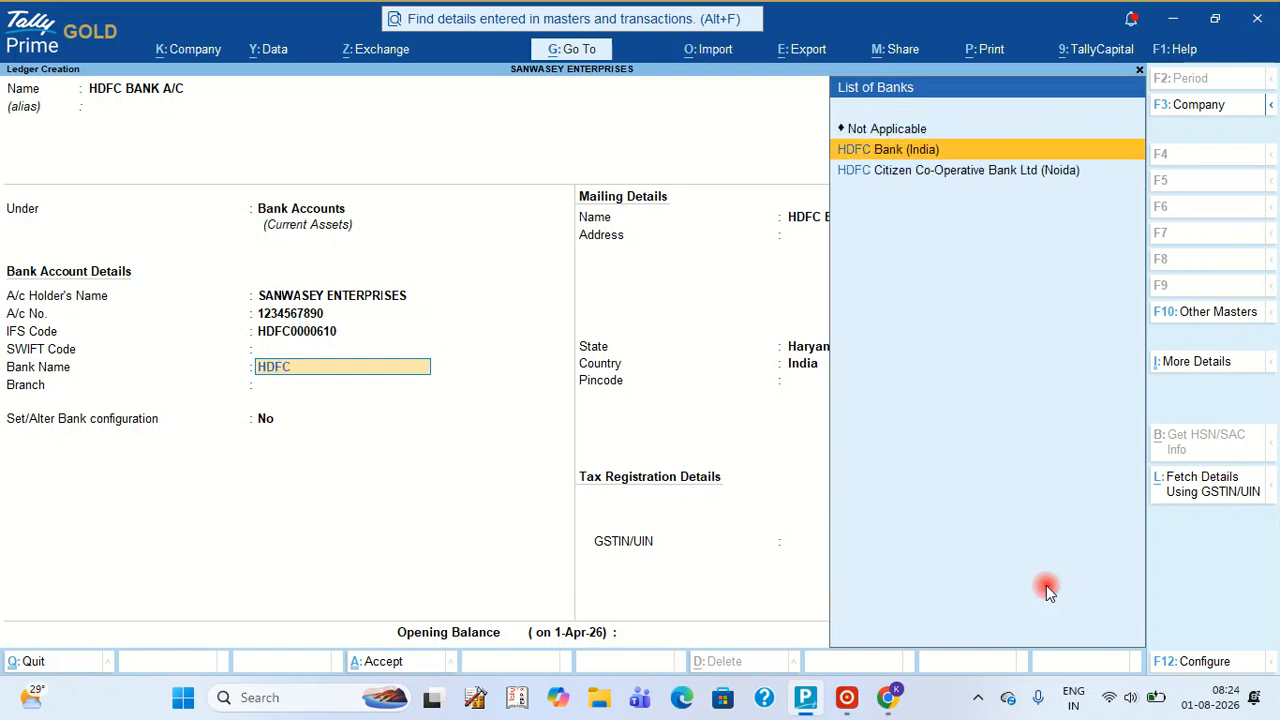
key("Return")
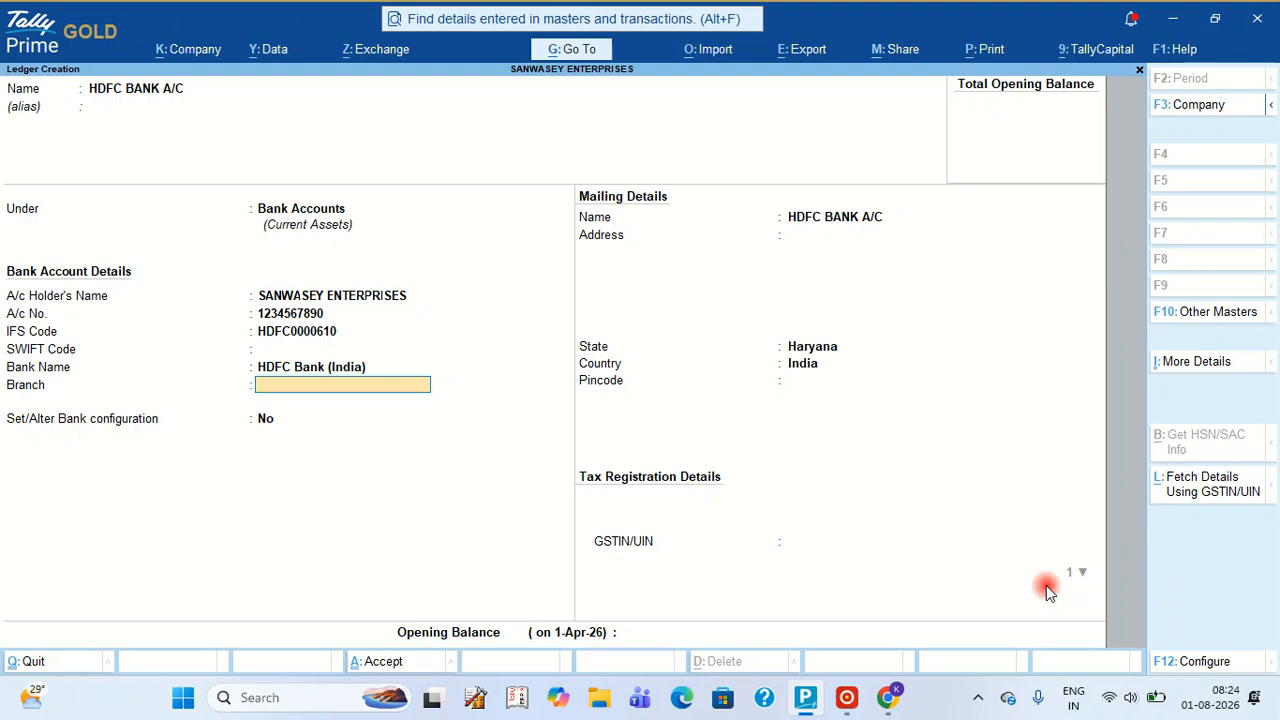
Step: Enter SIRSA as the bank branch and keep the bank configuration option at No
type("SIRSA")
key("Return")
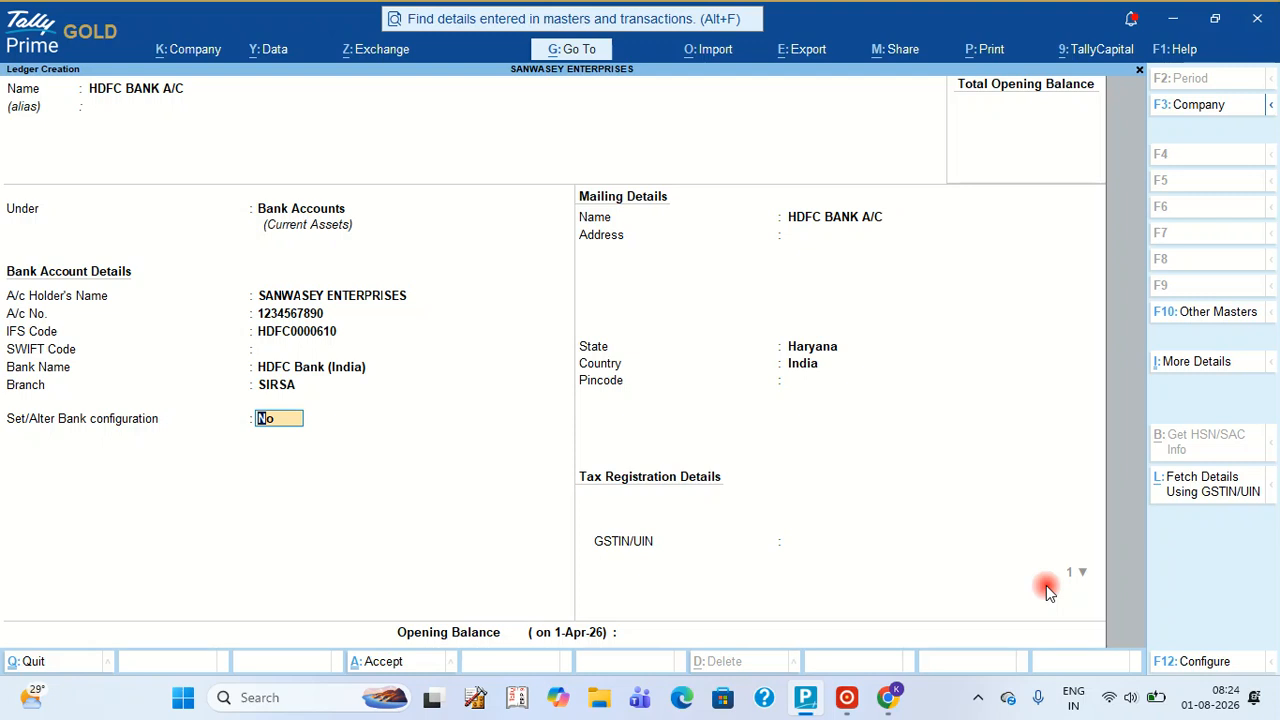
key("Return")
key("Return")
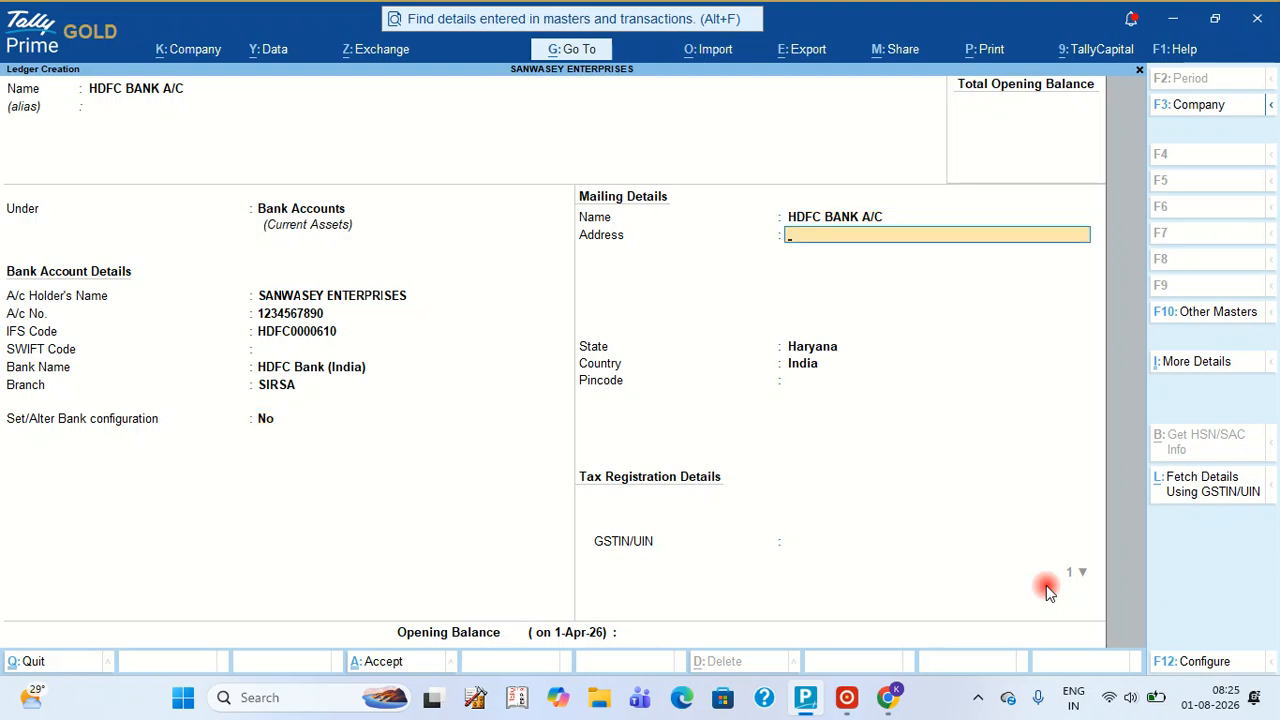
Step: Fill in the bank ledger's mailing details with address SIRSA, state Haryana and pincode 125055
type("SIRSA")
key("Return")
key("Return")
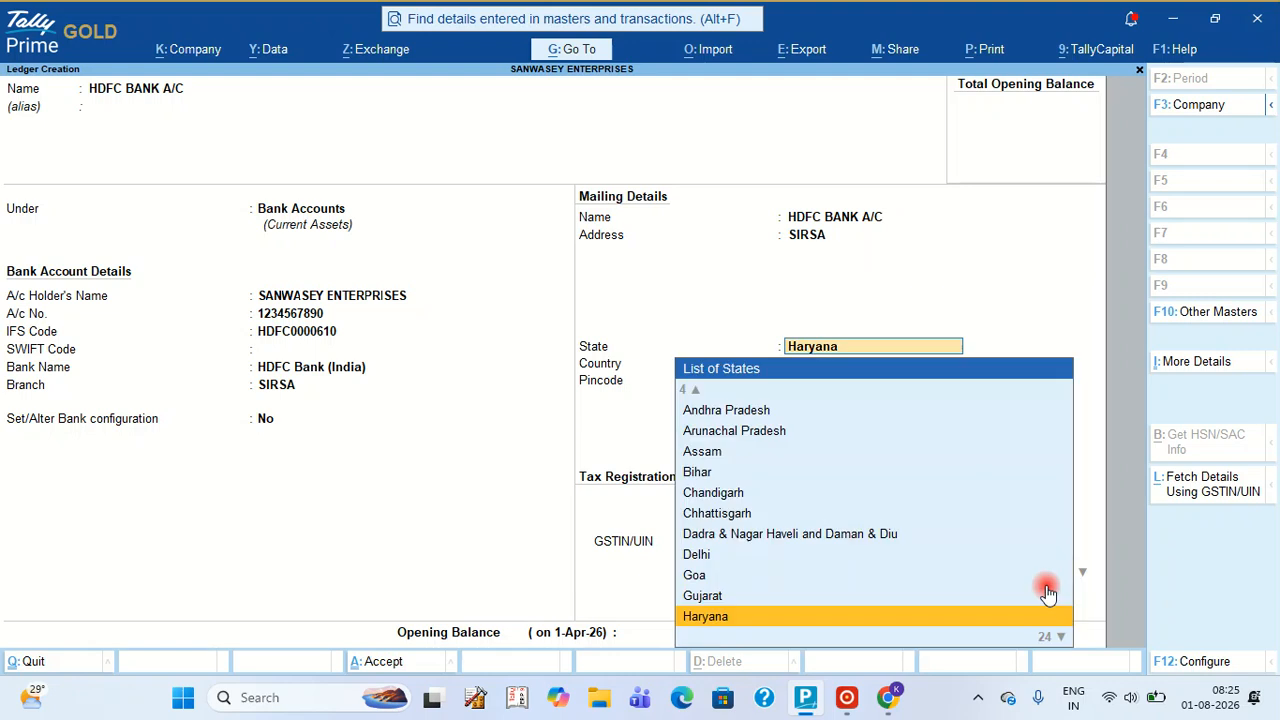
key("Return")
type("125055")
key("Return")
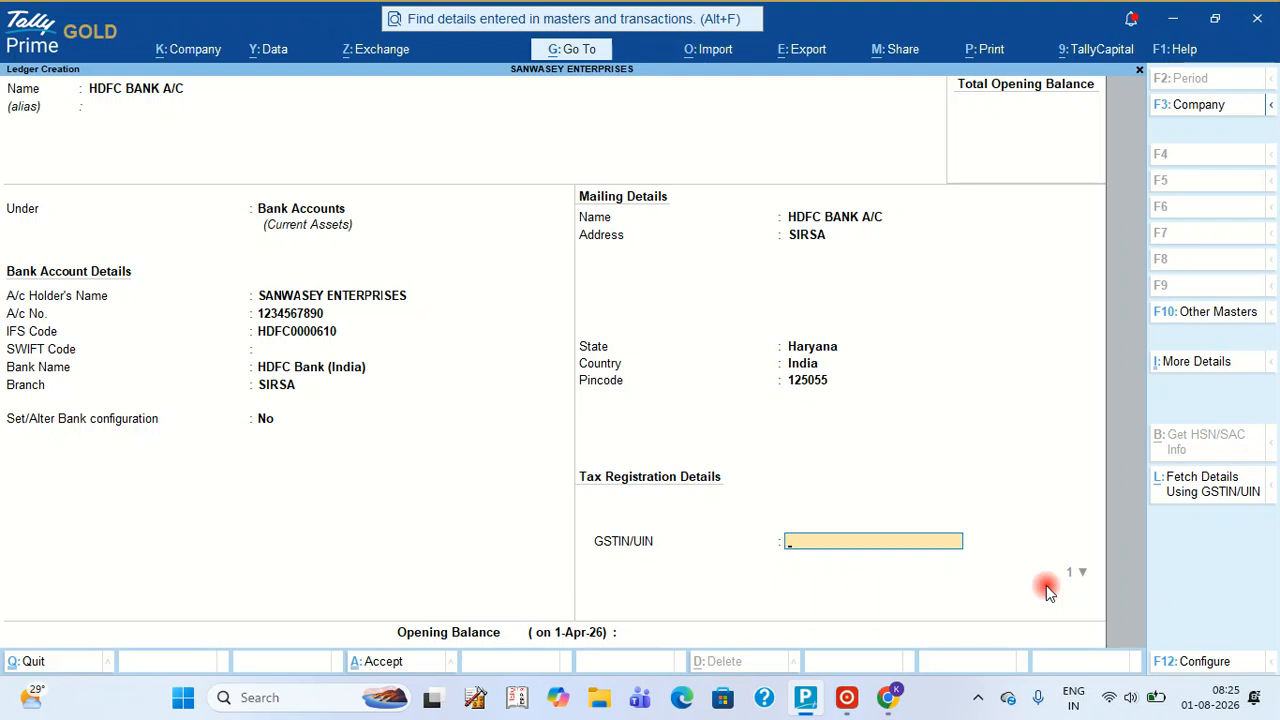
Step: Save the HDFC BANK A/C ledger without a GSTIN or opening balance and return to the Gateway of Tally
key("Return")
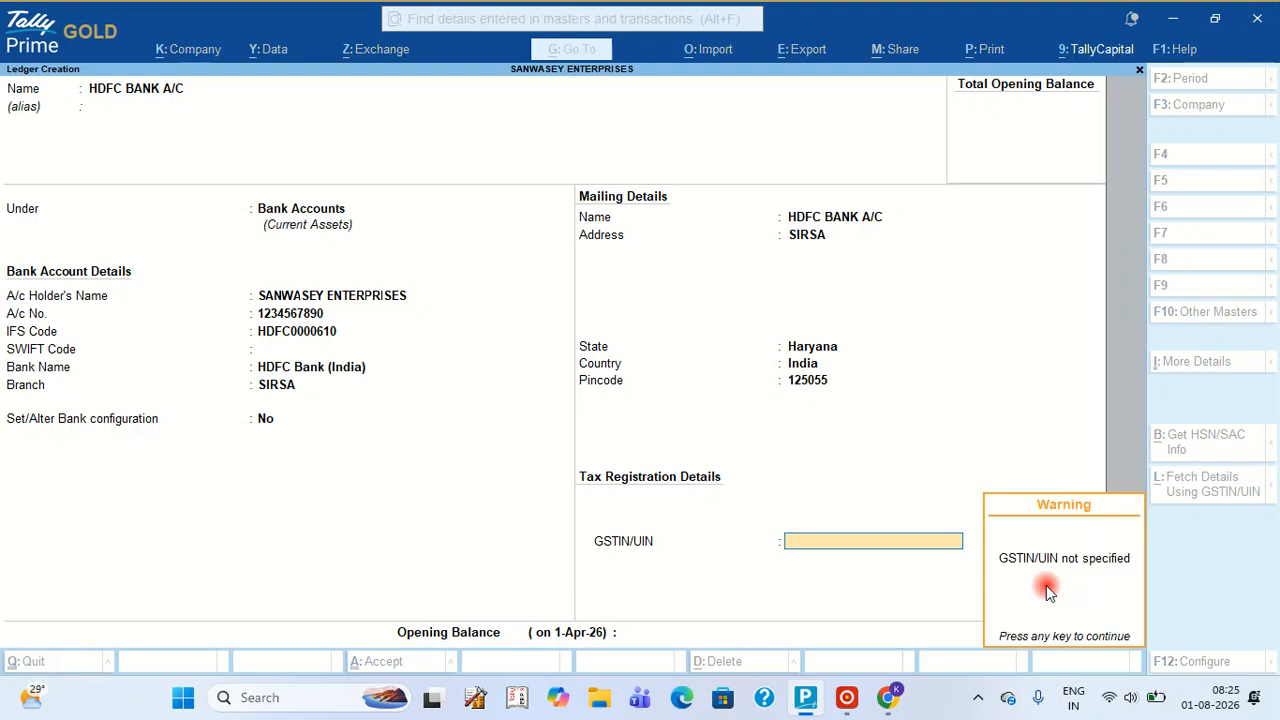
key("Return")
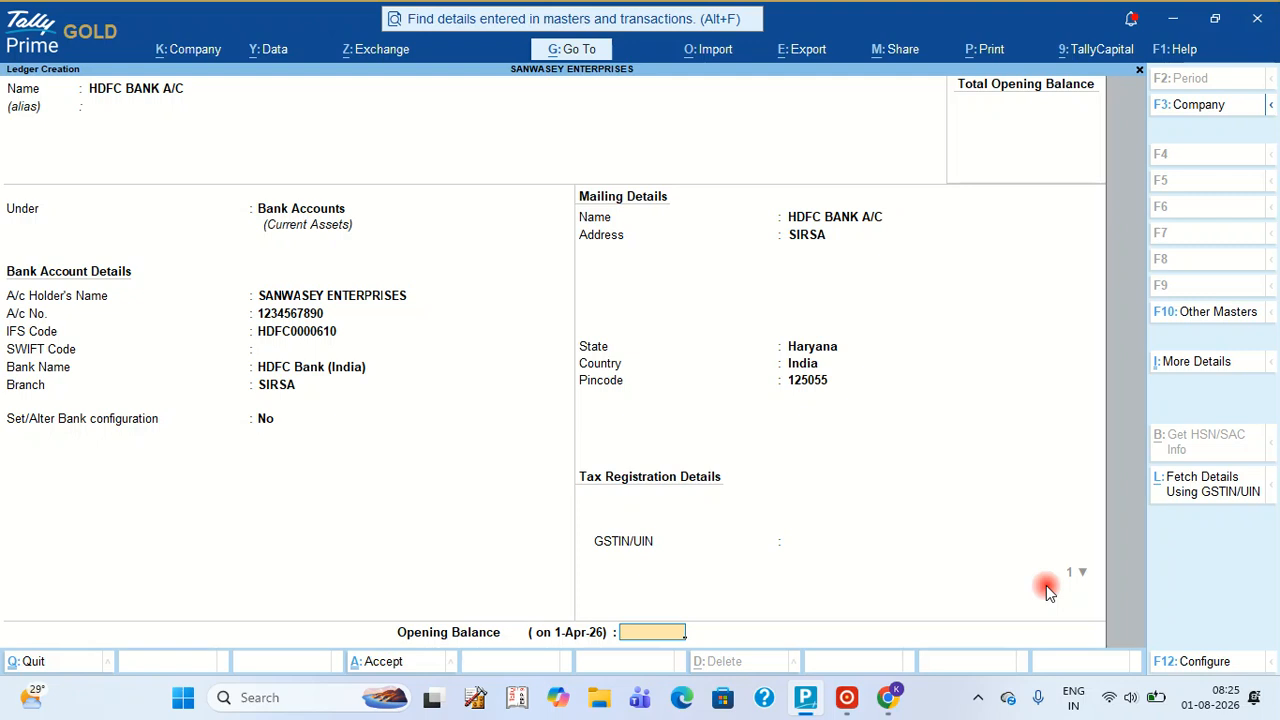
key("Return")
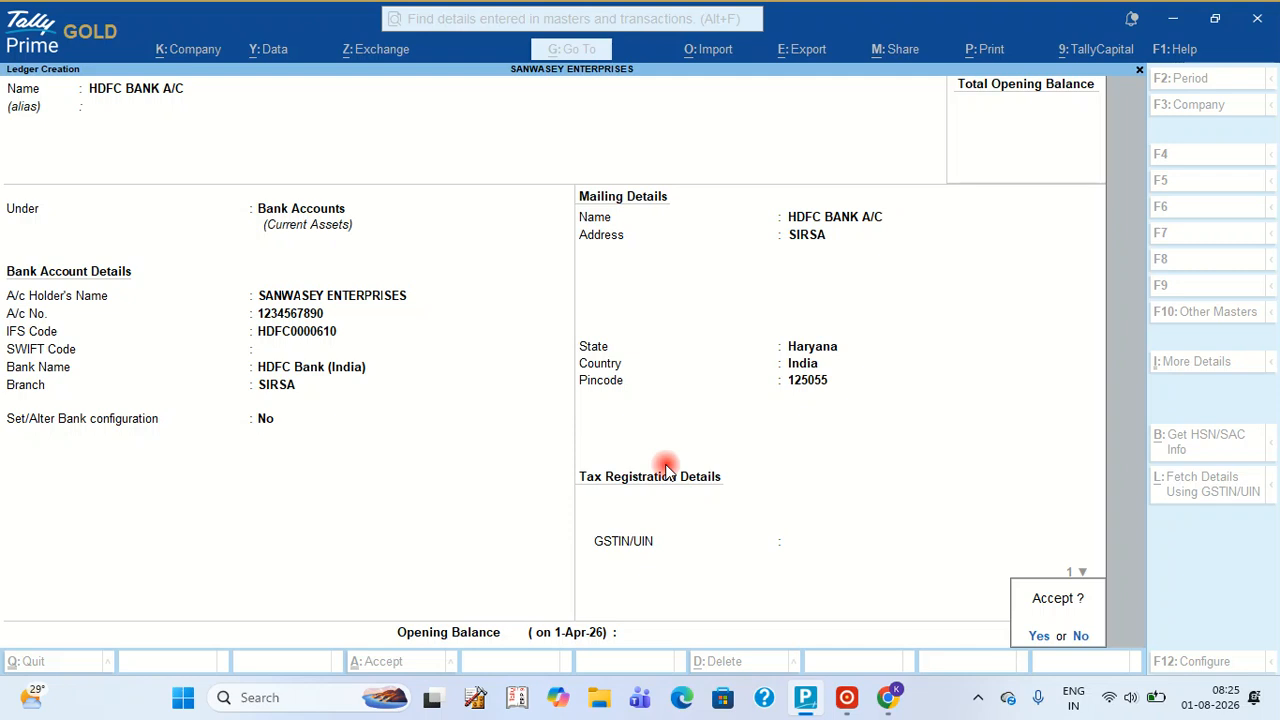
key("Return")
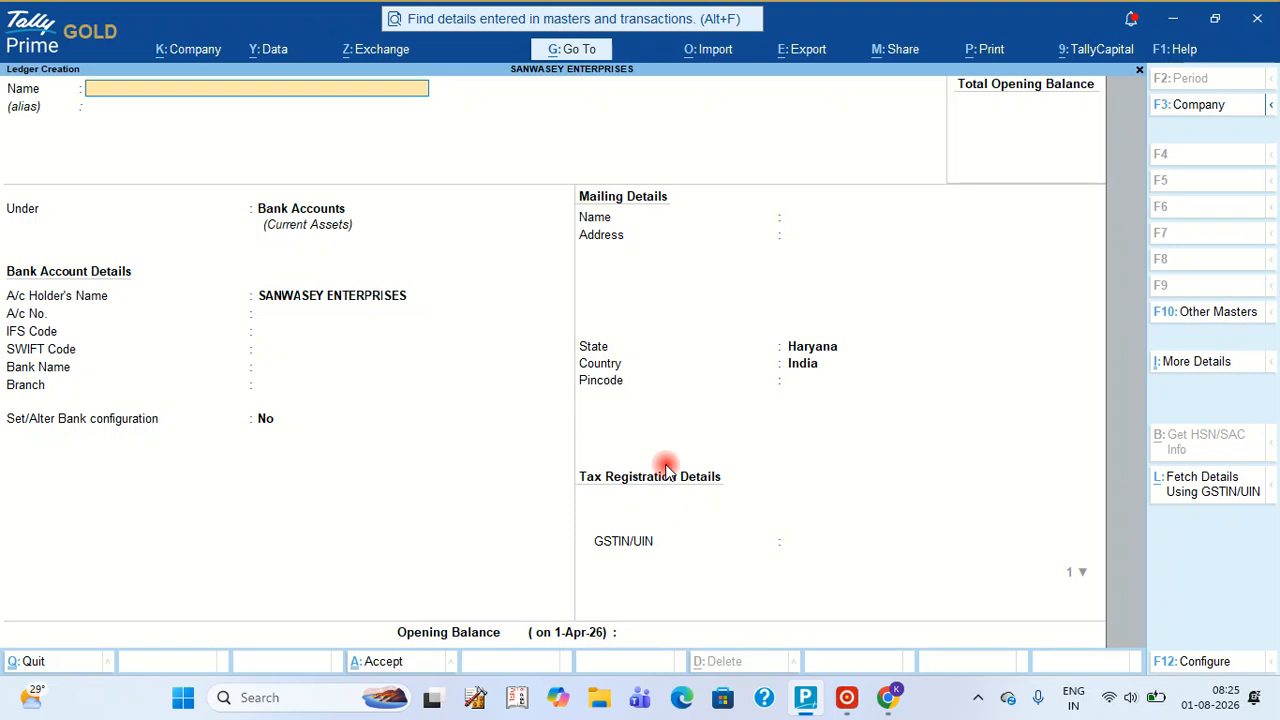
key("Escape")
key("Return")
key("Escape")
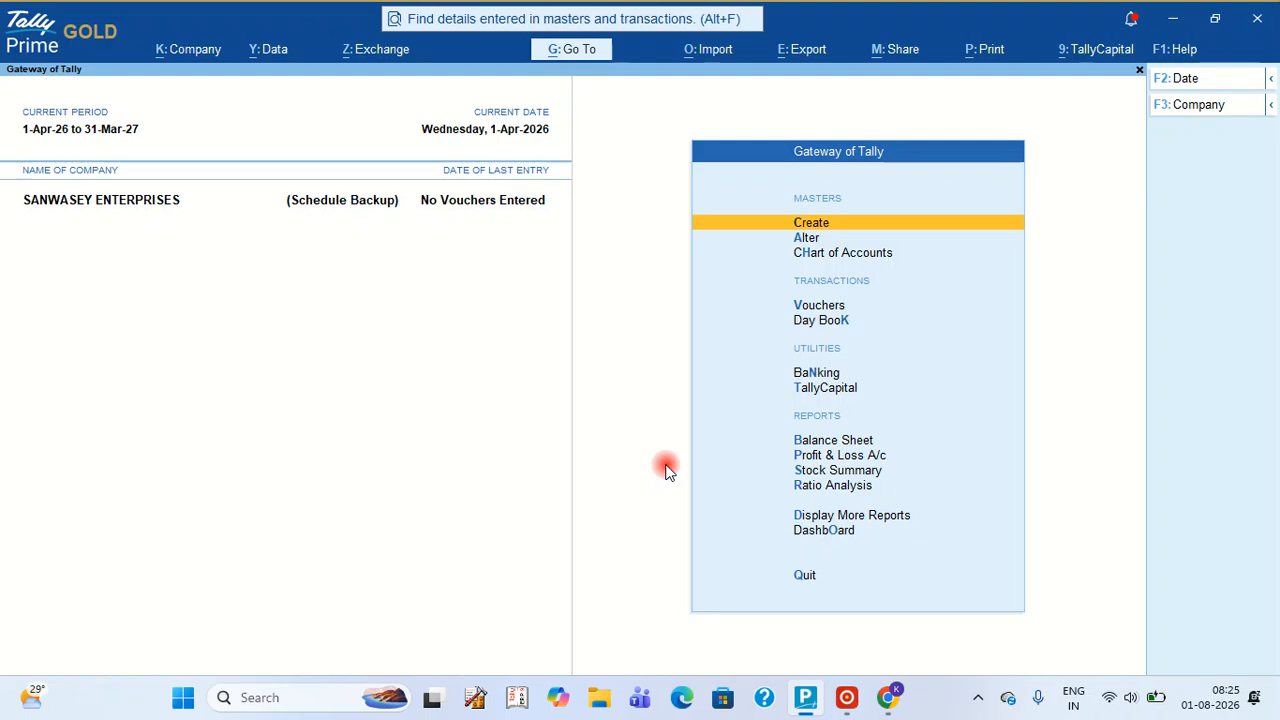
Step: Disable Goods and Services Tax (GST) in the company features, leave TDS at No and save the settings
key("F11")
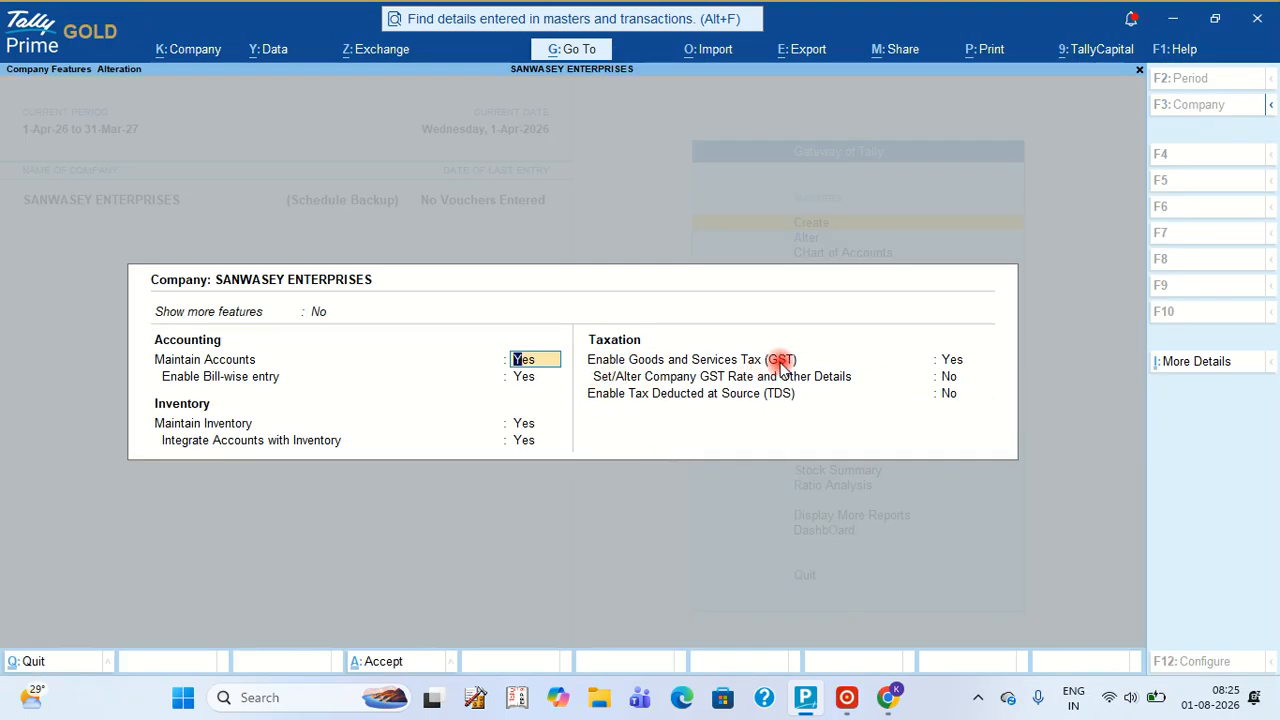
left_click(950, 362)
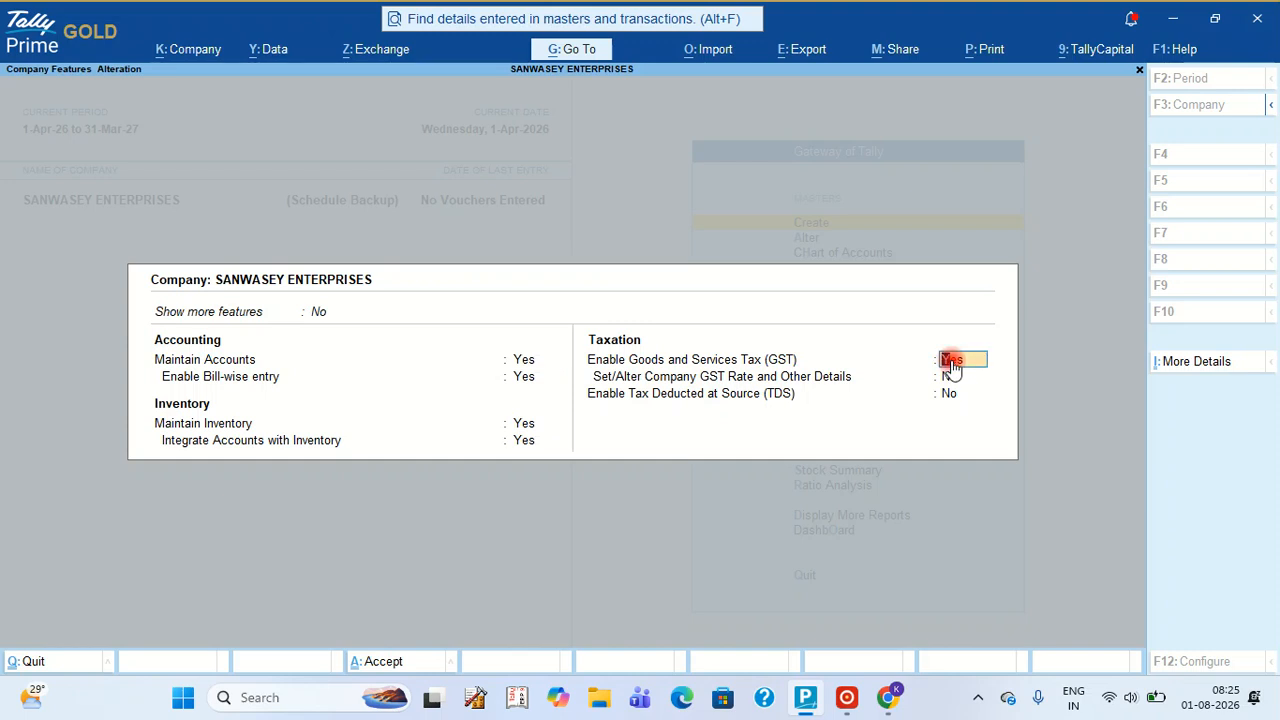
key("n")
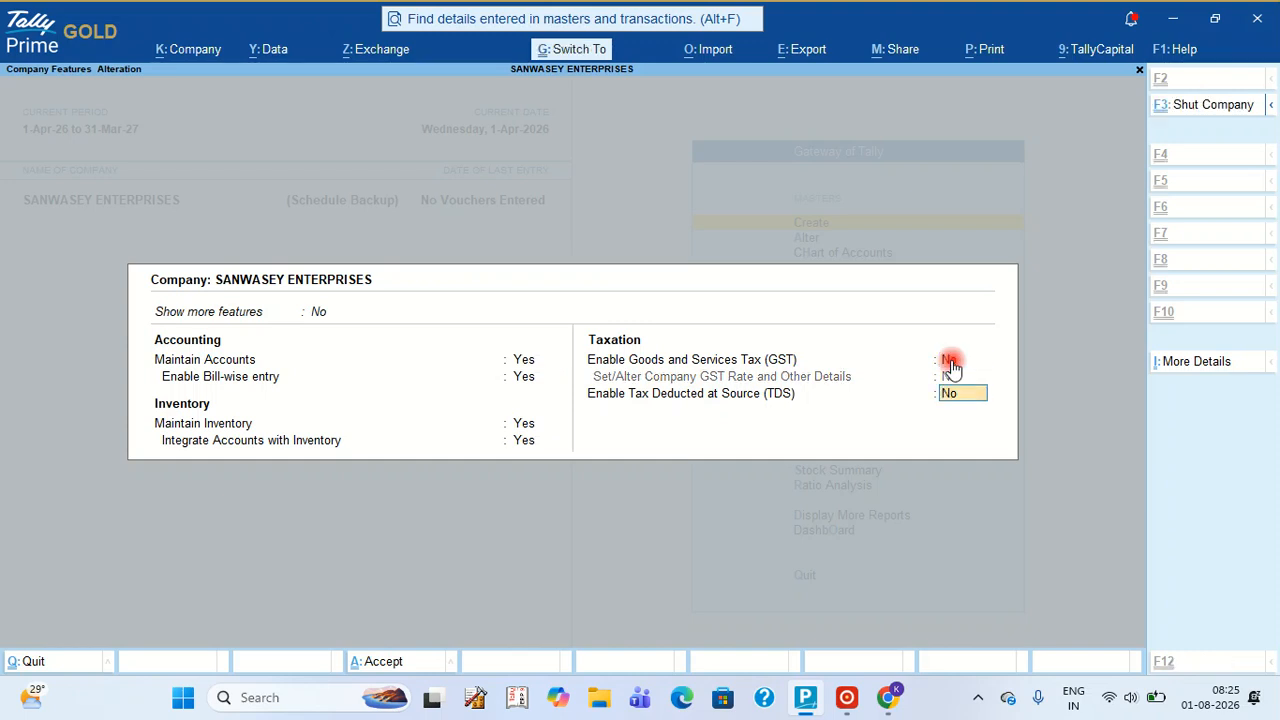
key("Return")
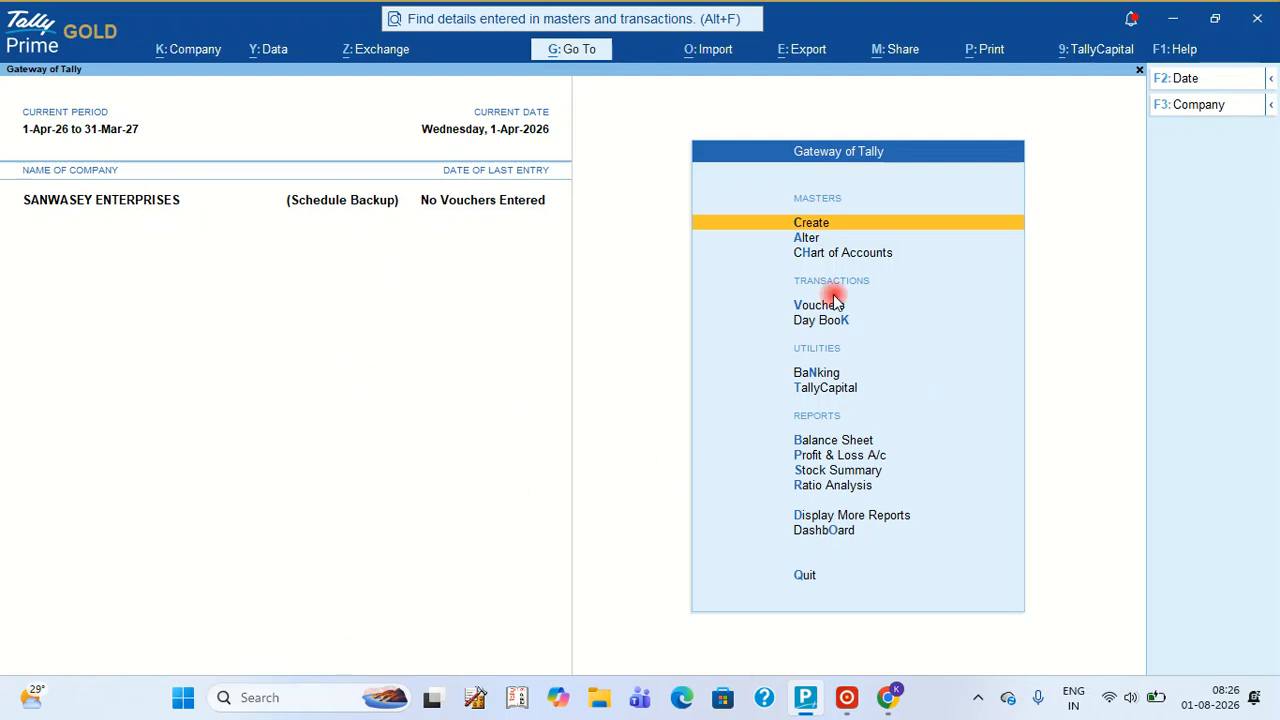
Step: Start a new receipt voucher and set its account to HDFC BANK A/C
key("Escape")
key("n")
key("Down")
key("Down")
key("Down")
key("Down")
key("Down")
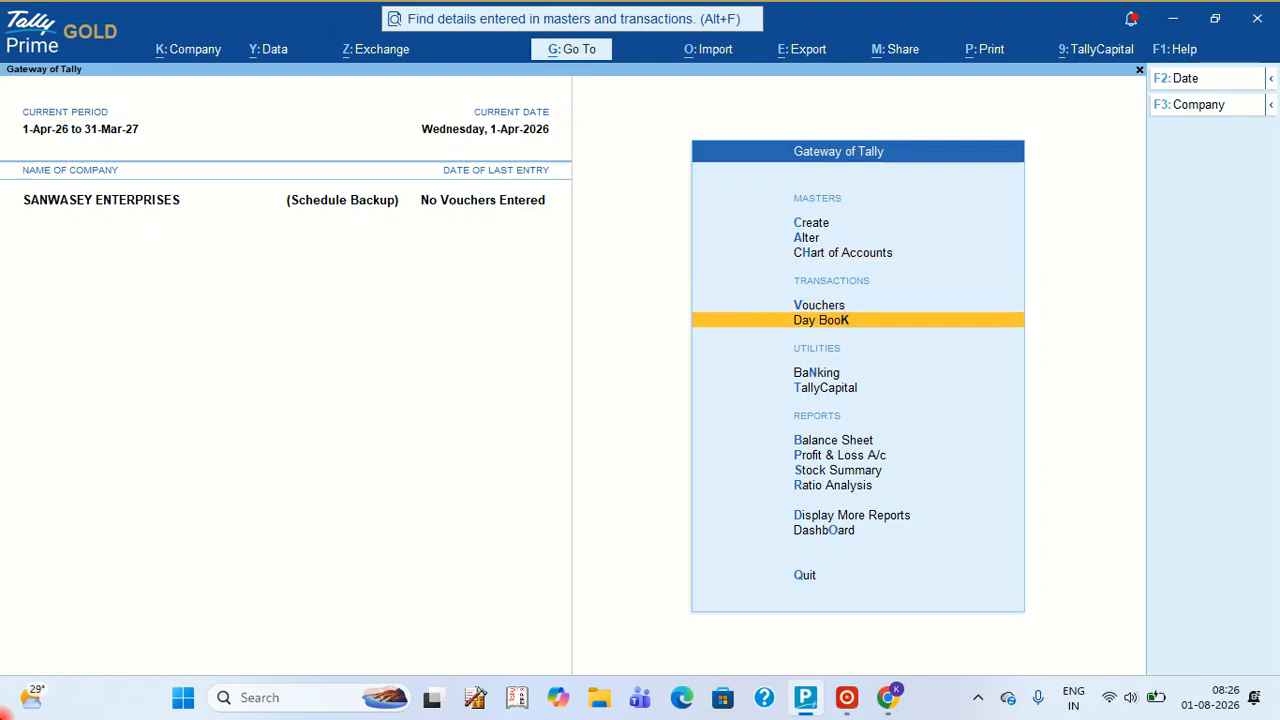
key("Up")
key("Up")
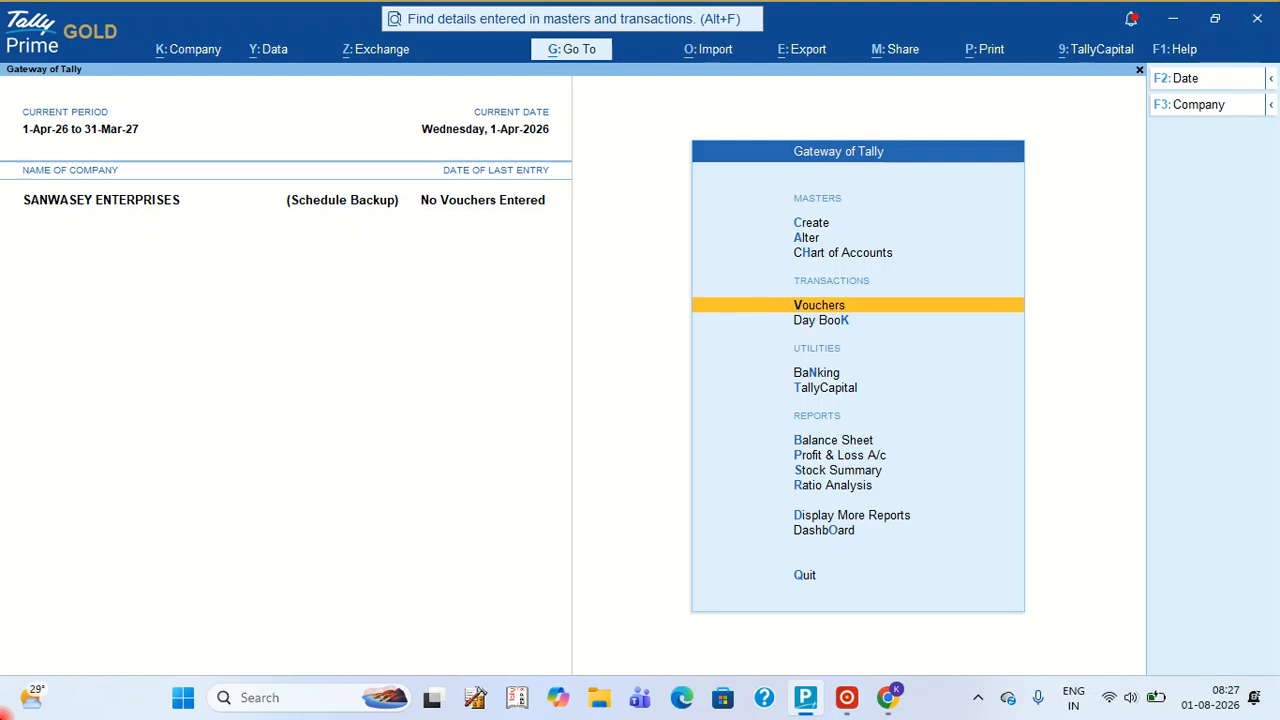
key("Return")
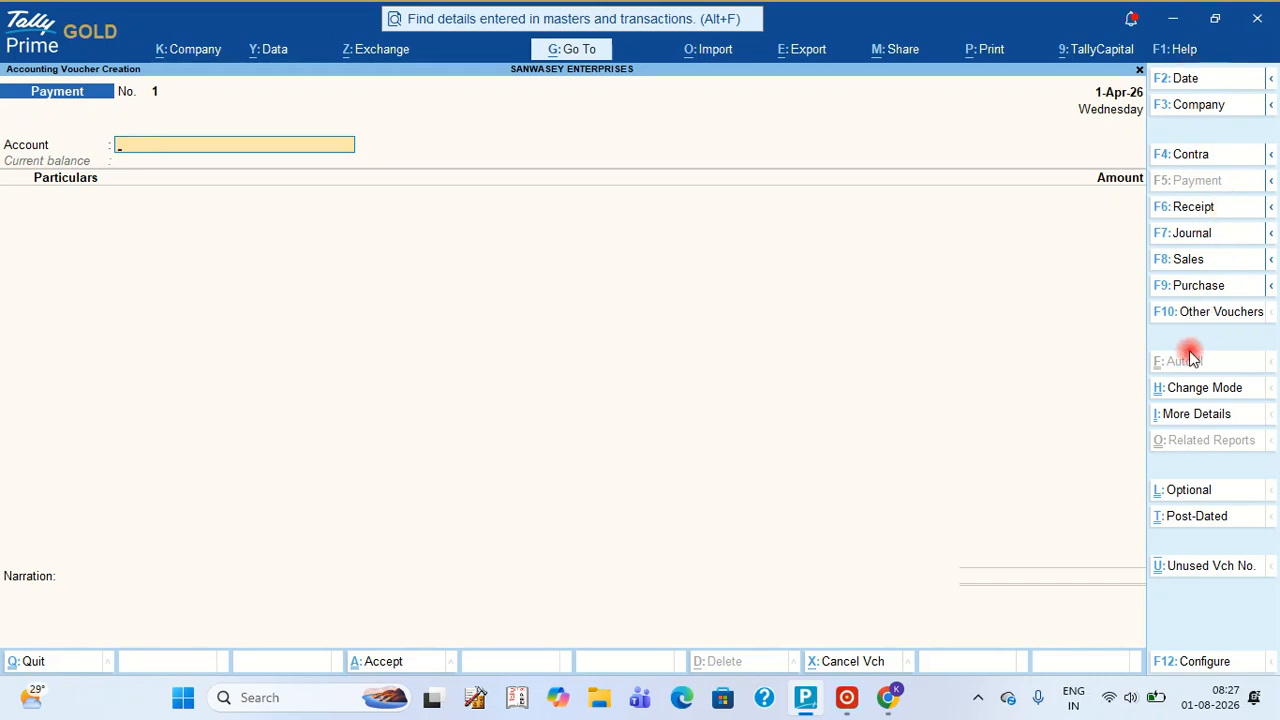
left_click(1196, 210)
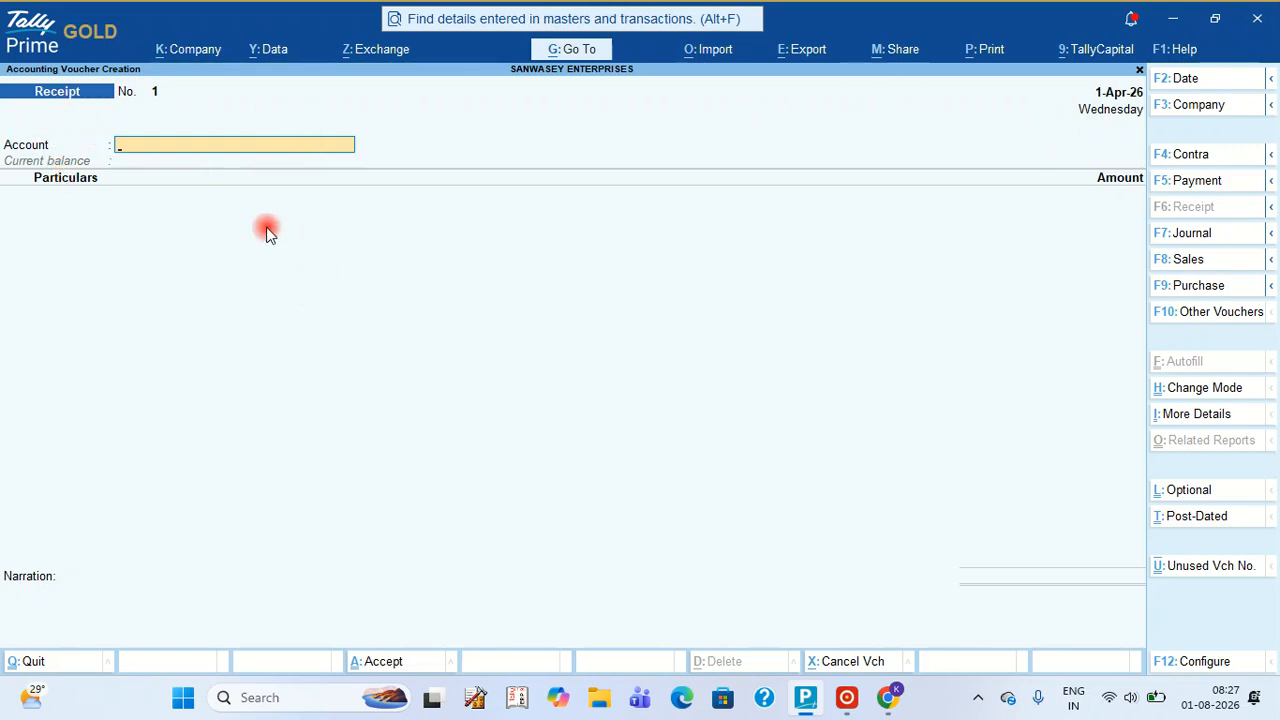
type("BANK")
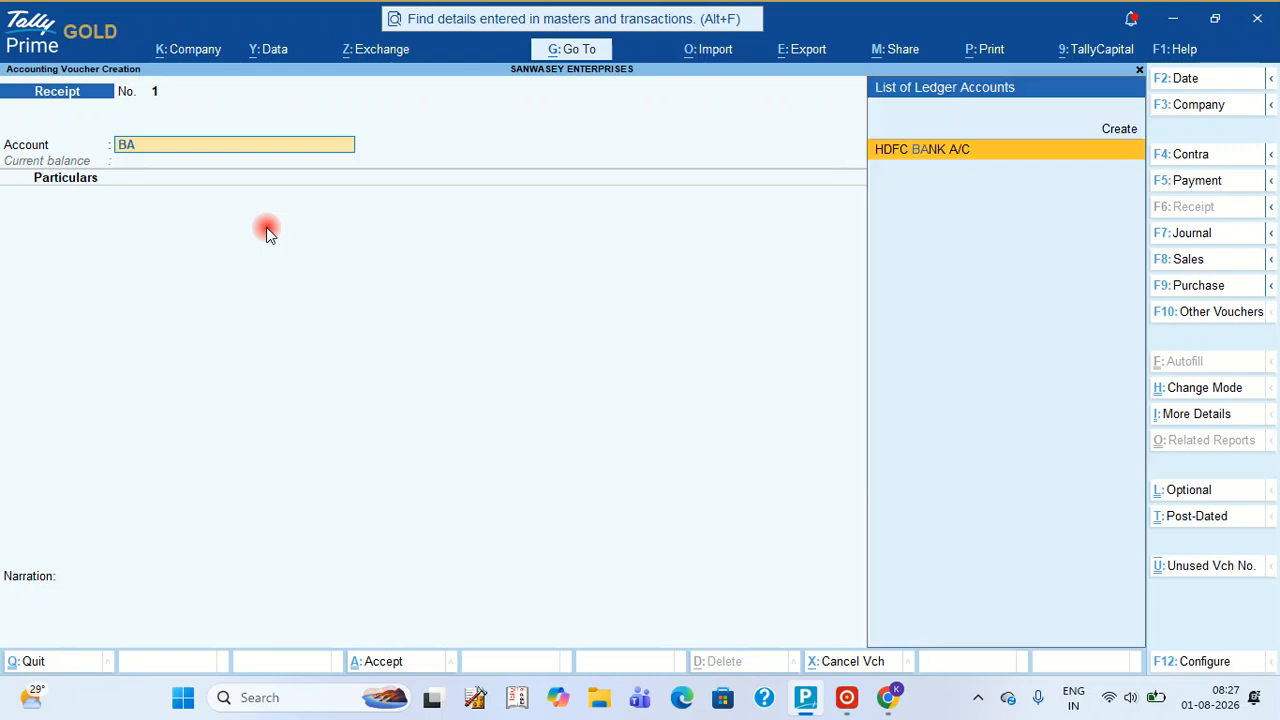
key("Return")
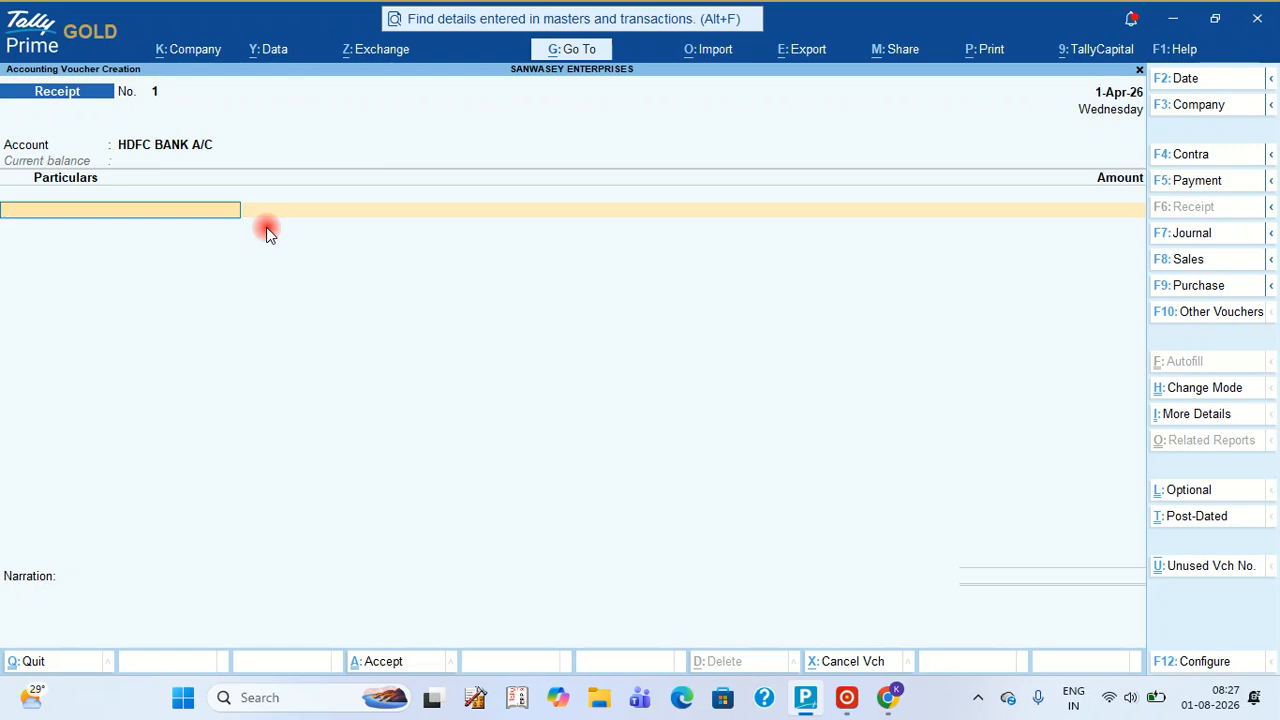
Step: Start a new ledger from the receipt's particulars, naming it as the owner's capital account and placing it under Capital Account
key("alt+c")
type("M")
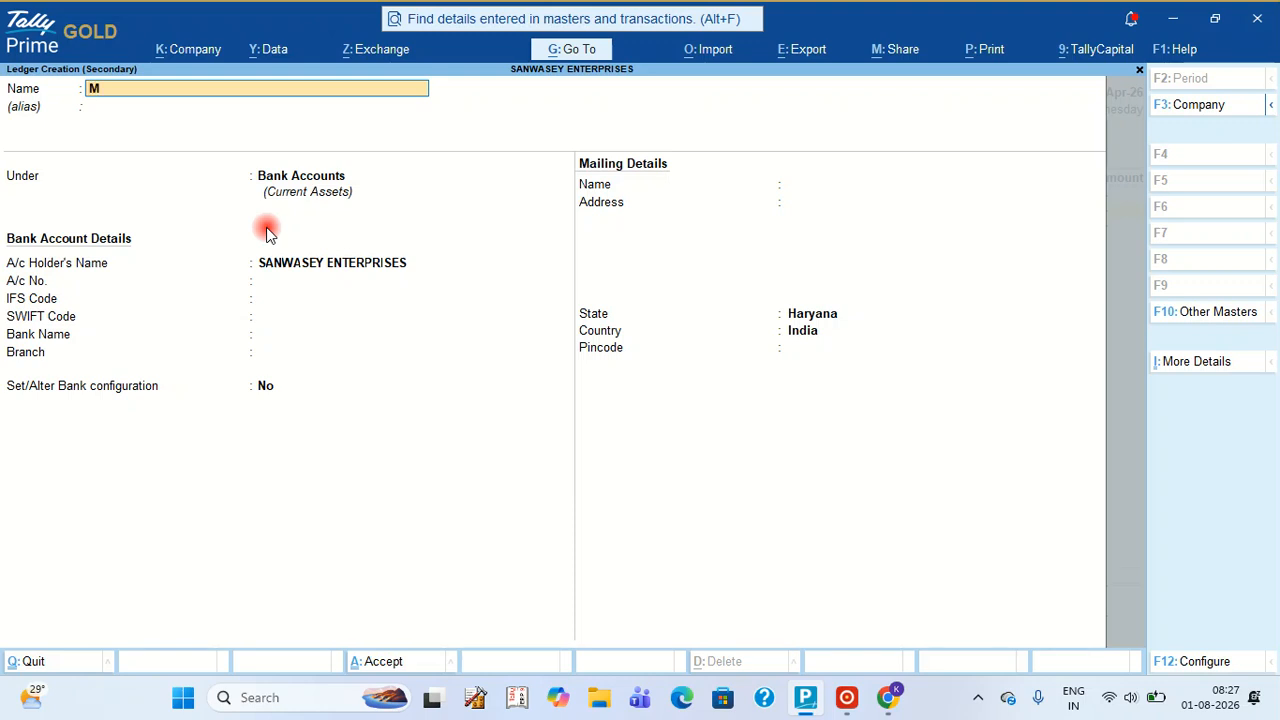
type("R SANJAY CAPITAL A/C")
key("Return")
key("Return")
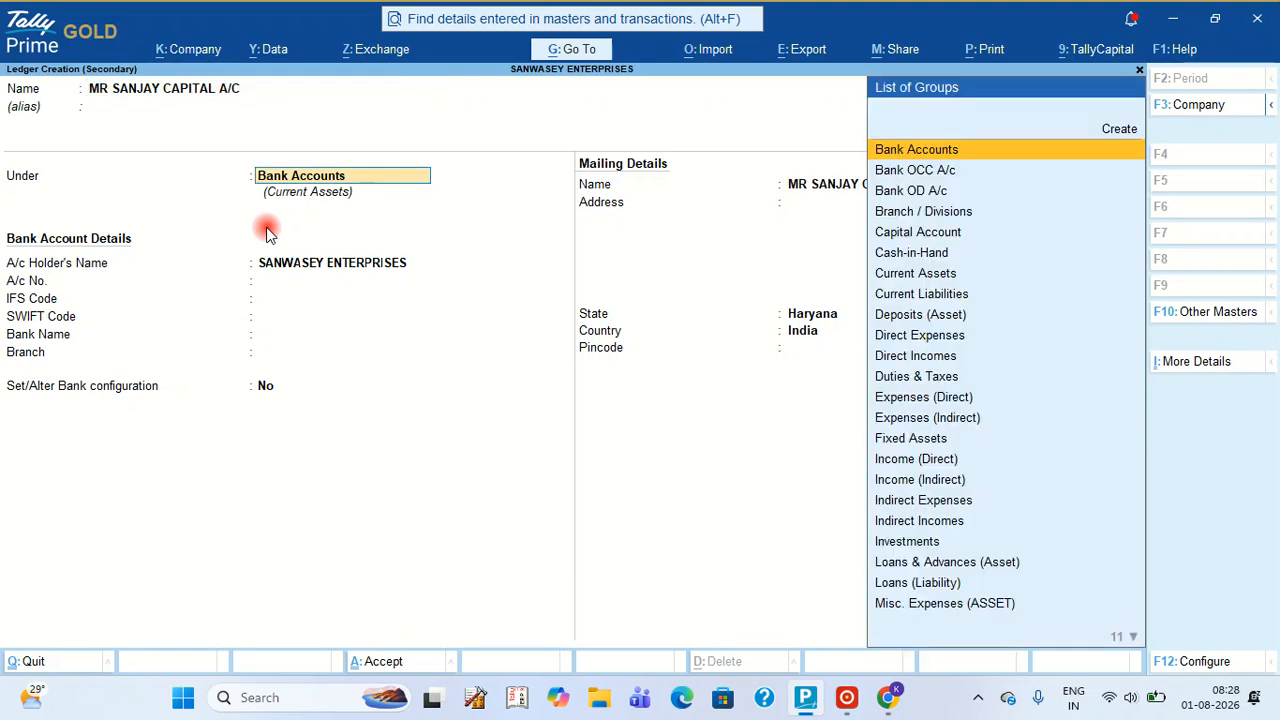
type("CAPI")
key("Return")
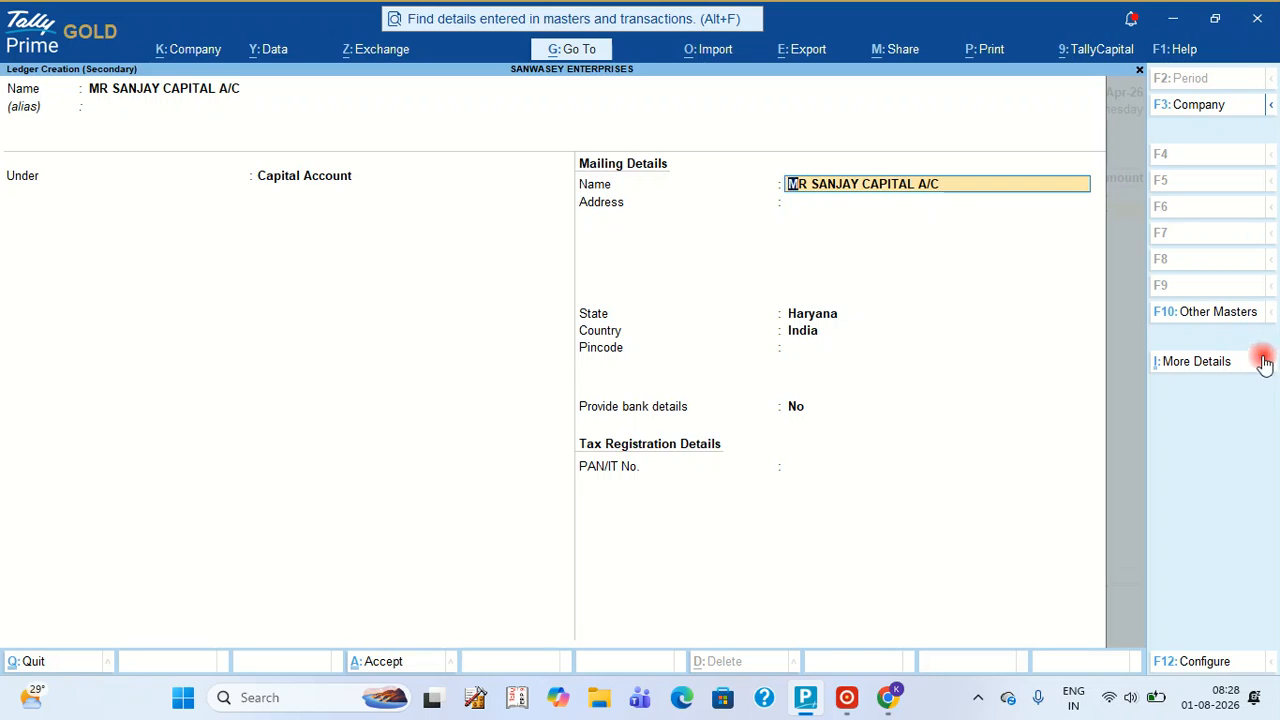
Step: Save the owner's capital ledger with the default state and country, no bank details and no PAN/IT number
key("Return")
key("Return")
key("Return")
key("Return")
key("Return")
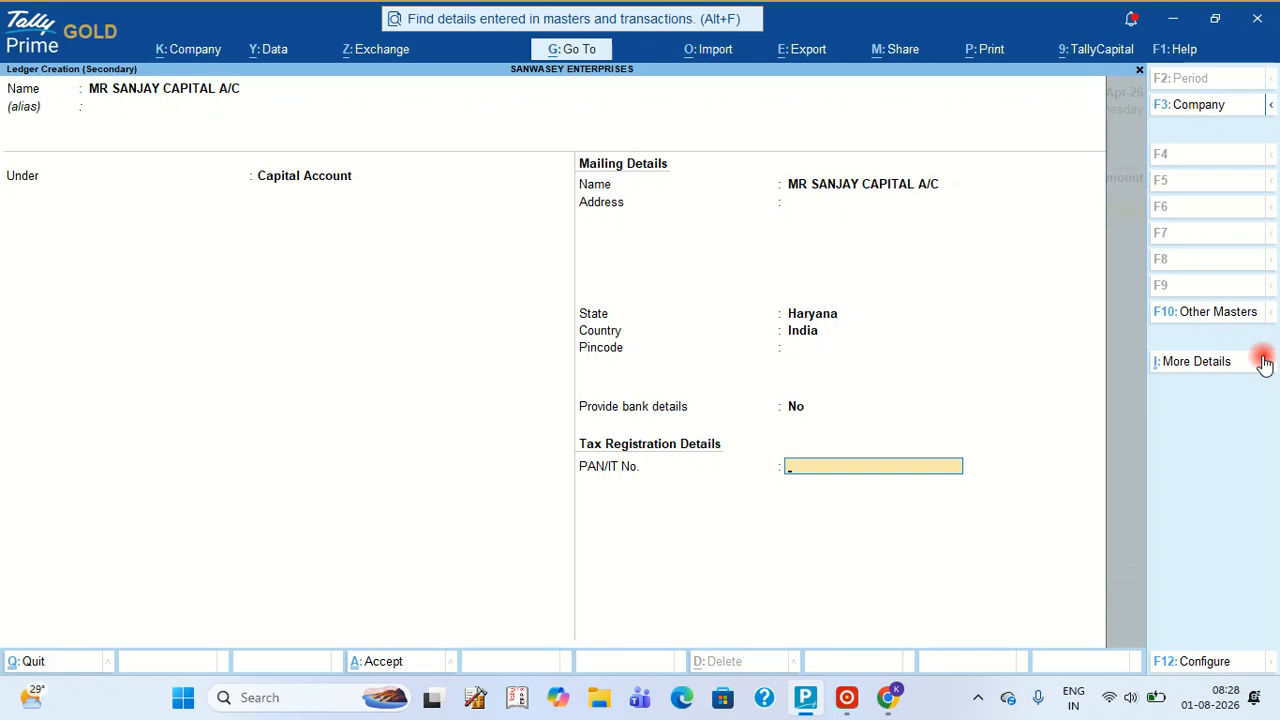
key("Return")
key("Return")
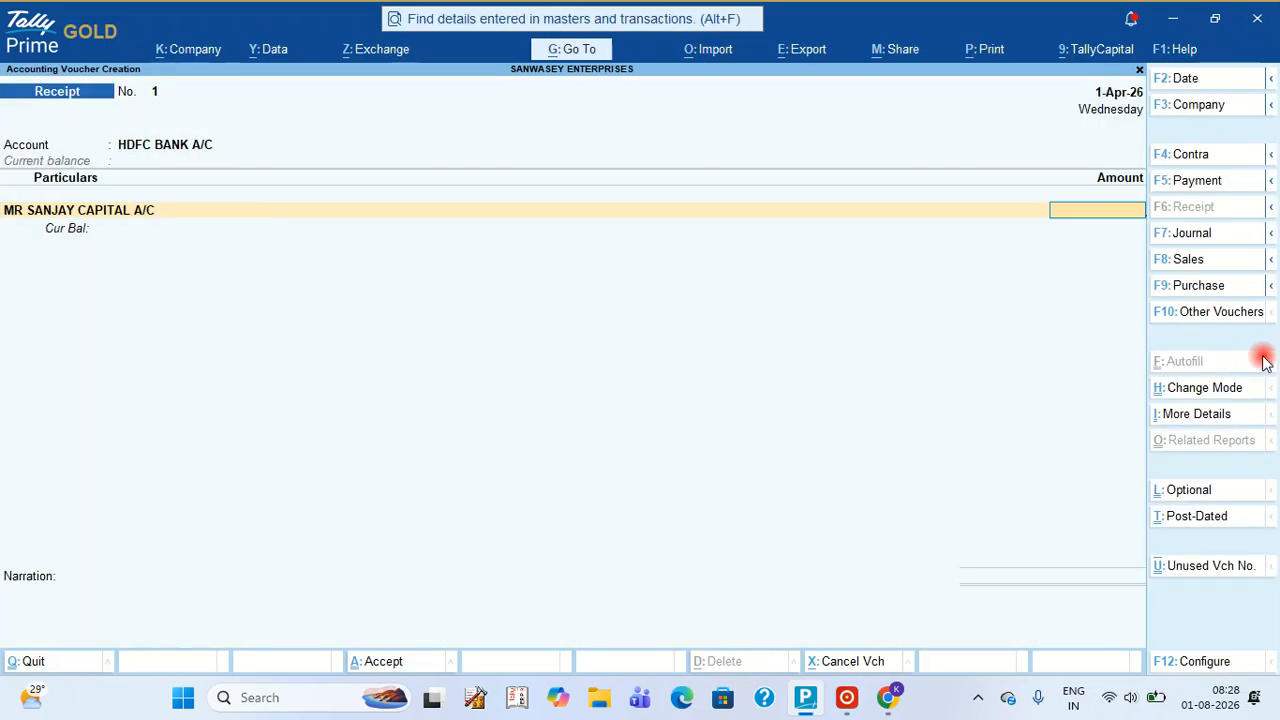
Step: Enter 20,00,000 as the receipt amount for the owner's capital ledger and proceed to the HDFC BANK A/C bank allocations
type("20,")
type("00,")
type("000000")
key("Return")
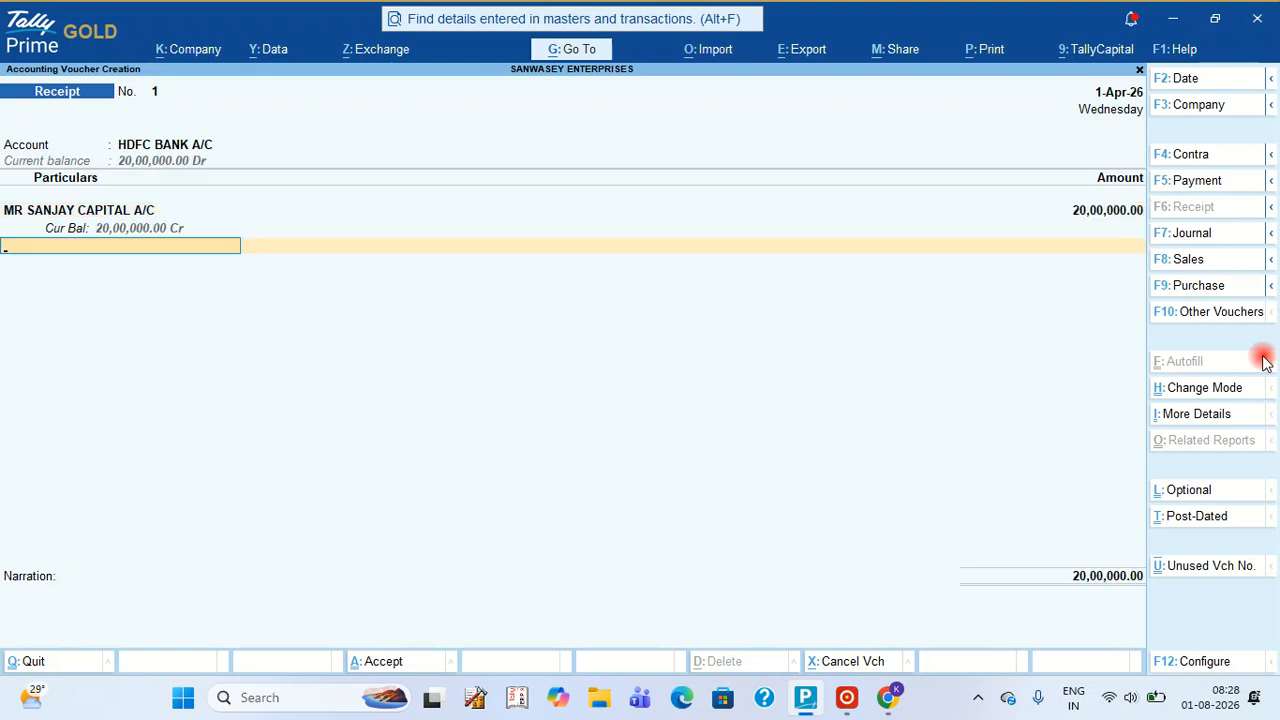
key("Return")
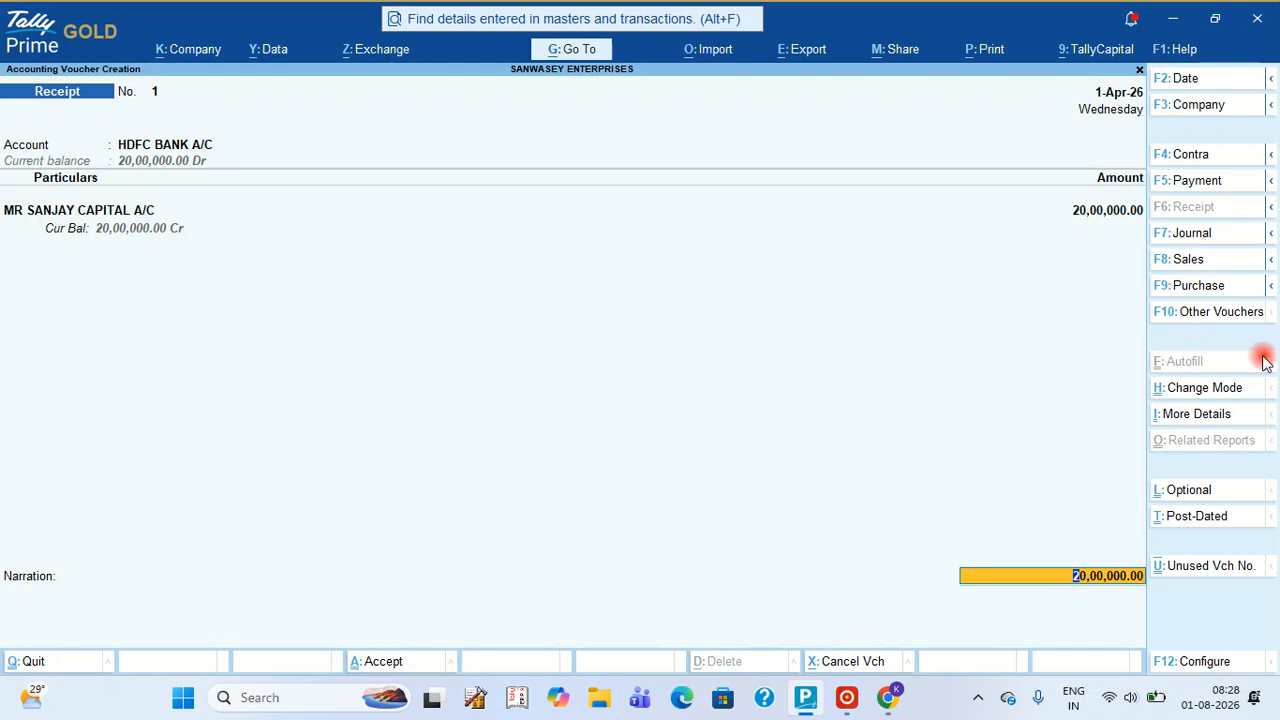
key("Return")
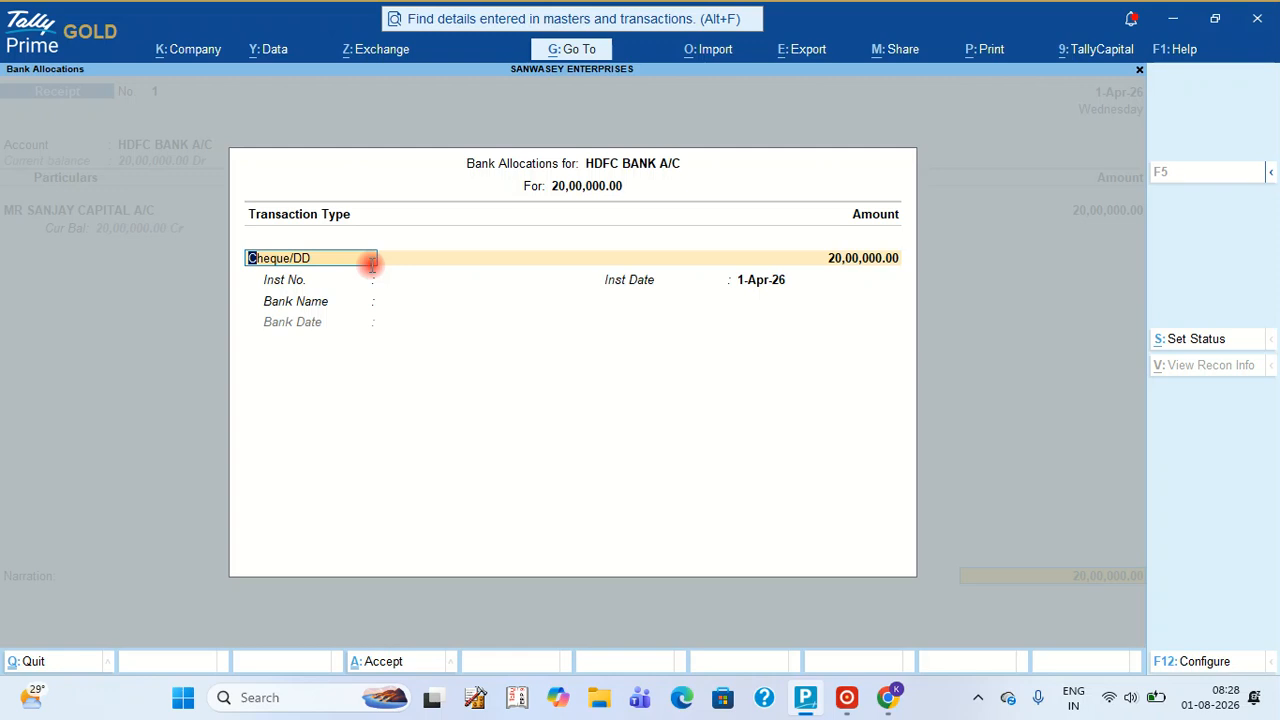
Step: Reopen the HDFC BANK A/C bank allocations and examine the full list of available transaction types
key("Escape")
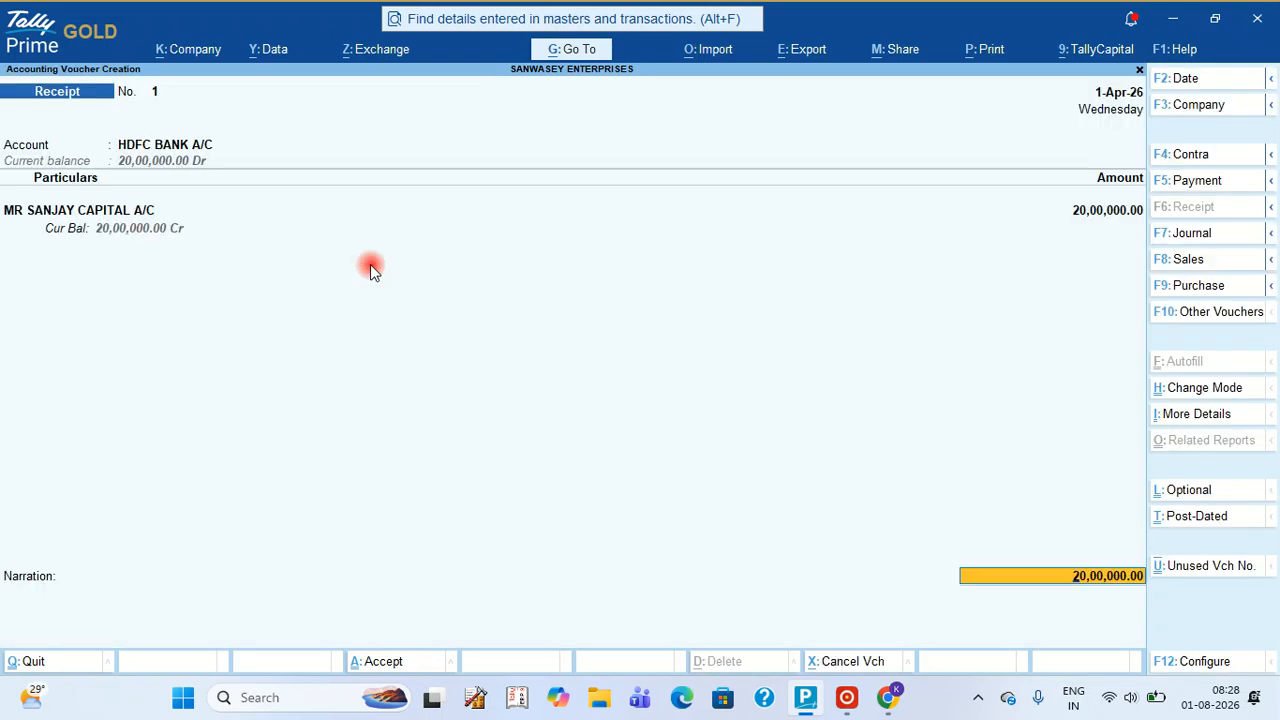
key("Return")
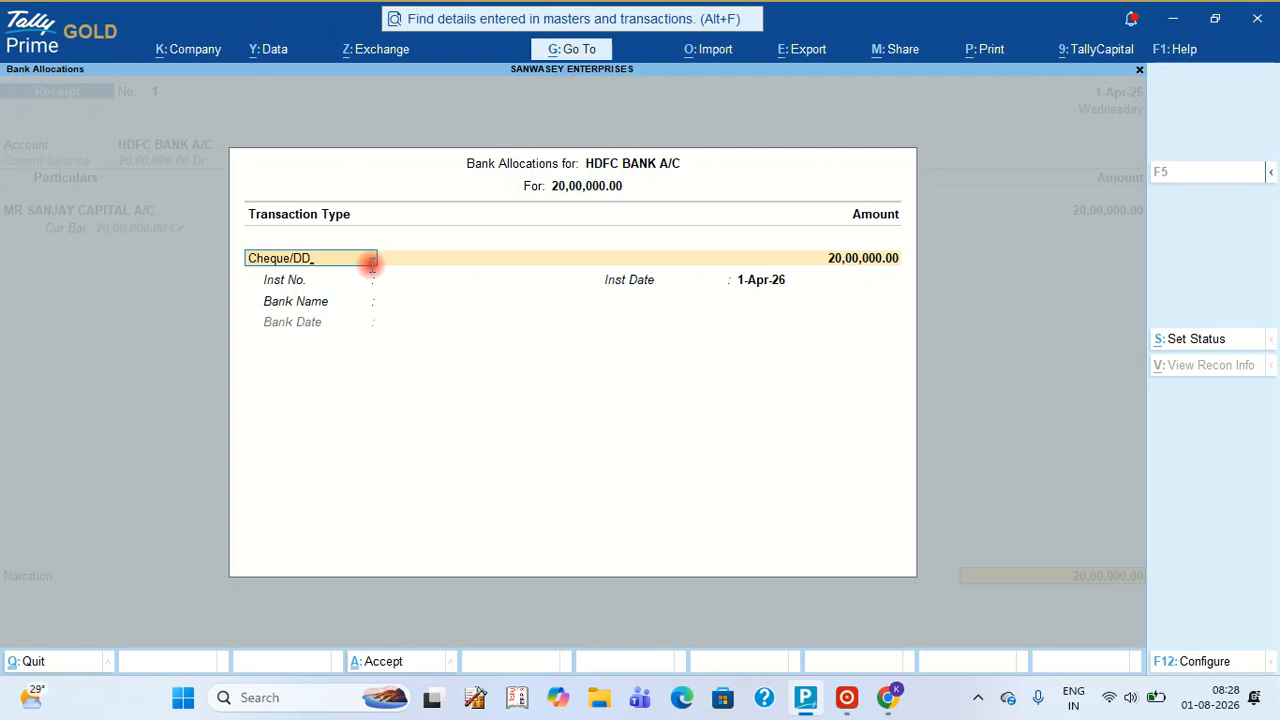
key("BackSpace")
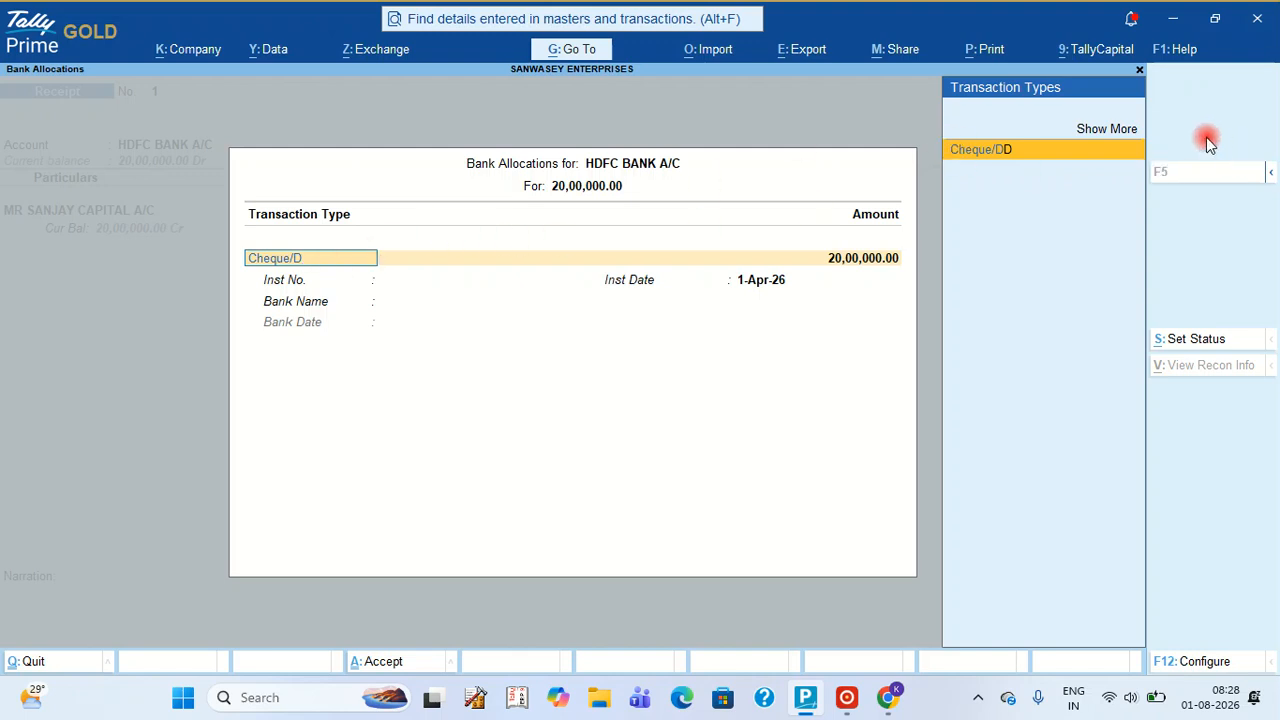
left_click(1097, 131)
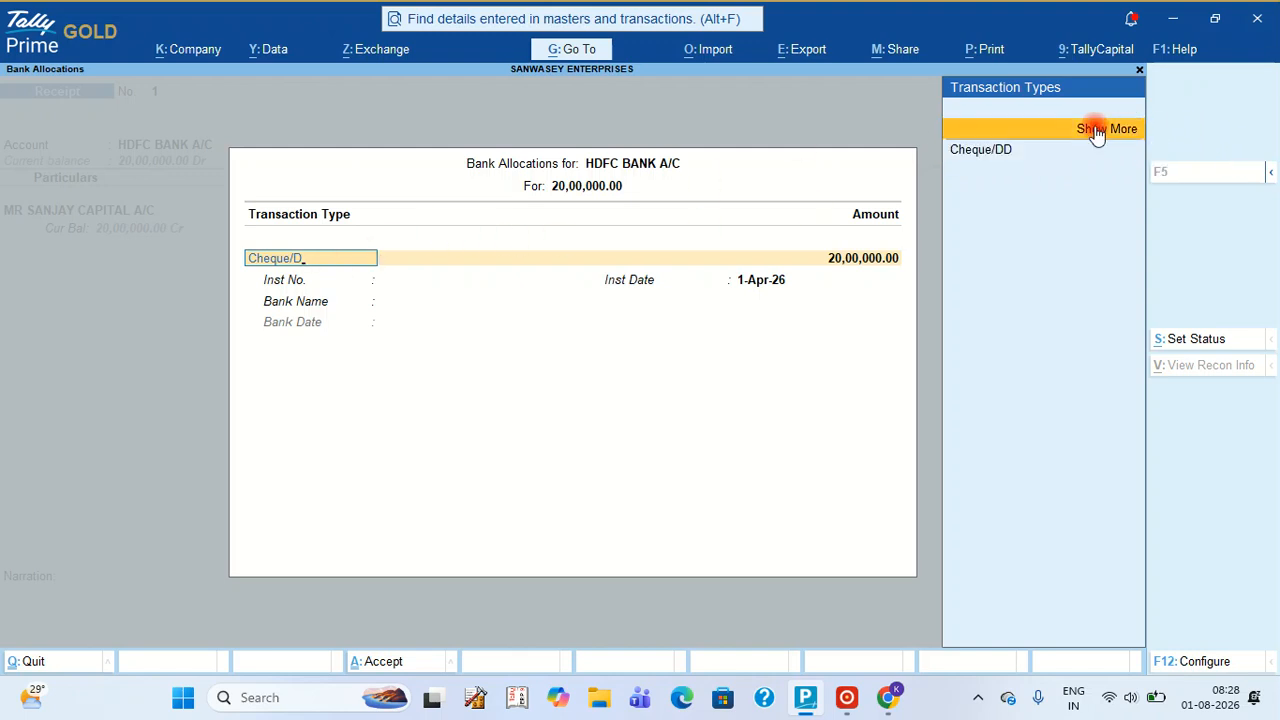
key("Down")
key("Down")
key("Down")
key("Down")
key("Down")
key("Down")
key("Down")
key("Down")
key("Down")
key("Down")
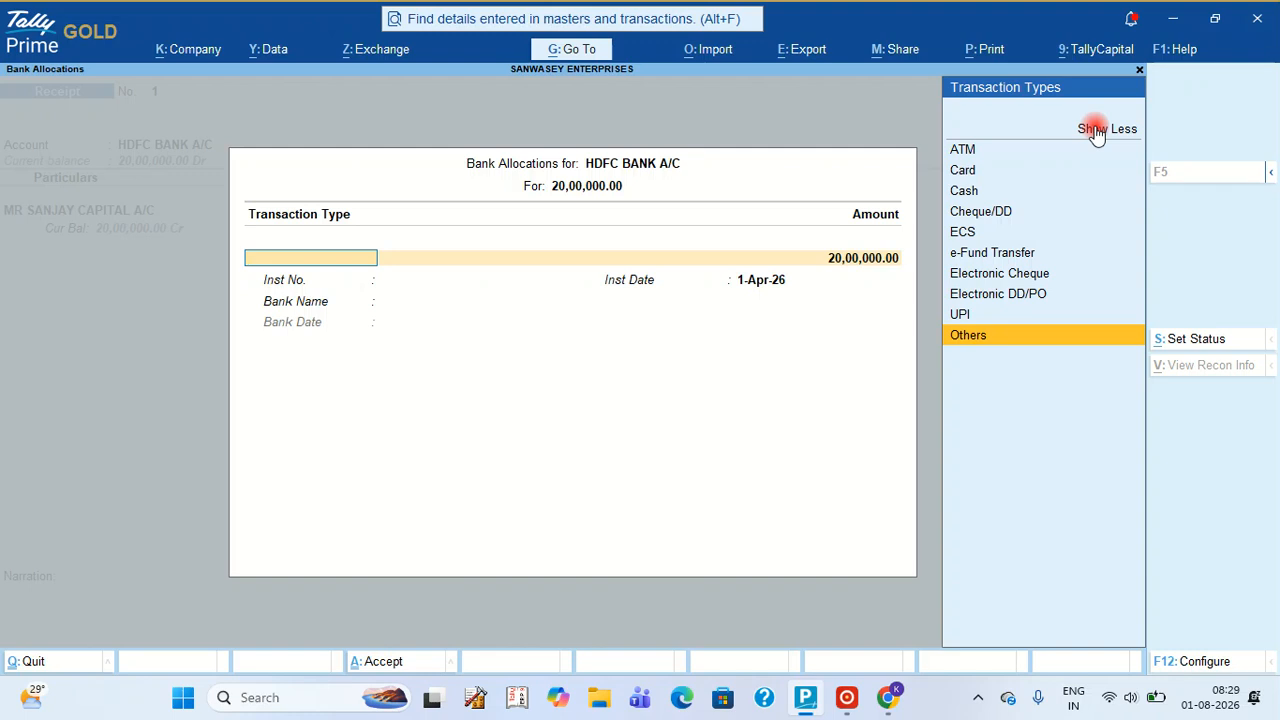
key("Up")
key("Up")
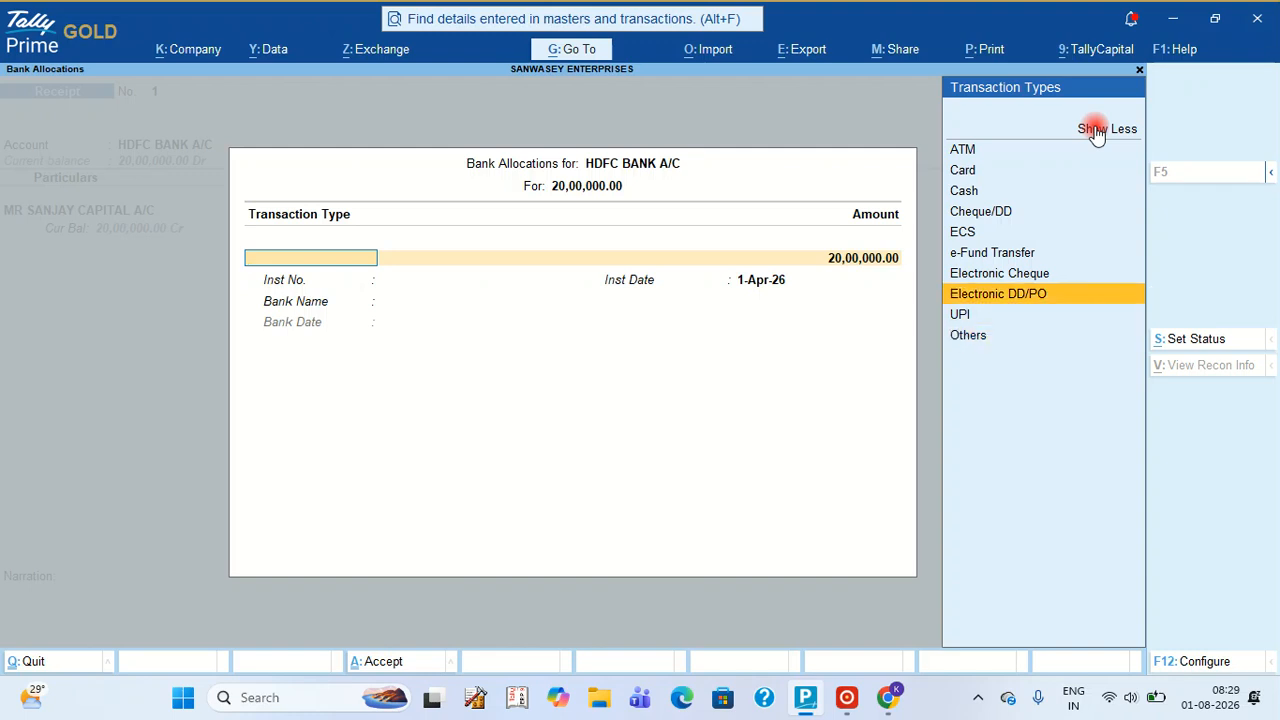
key("Up")
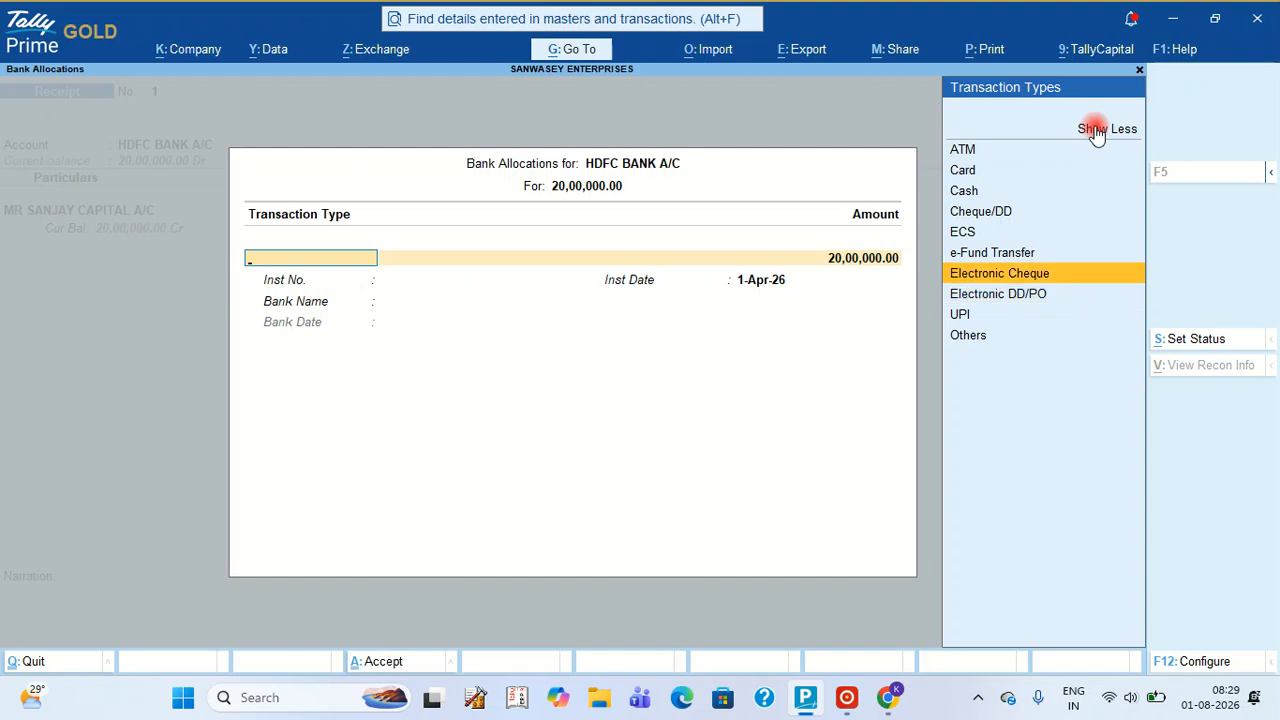
key("Up")
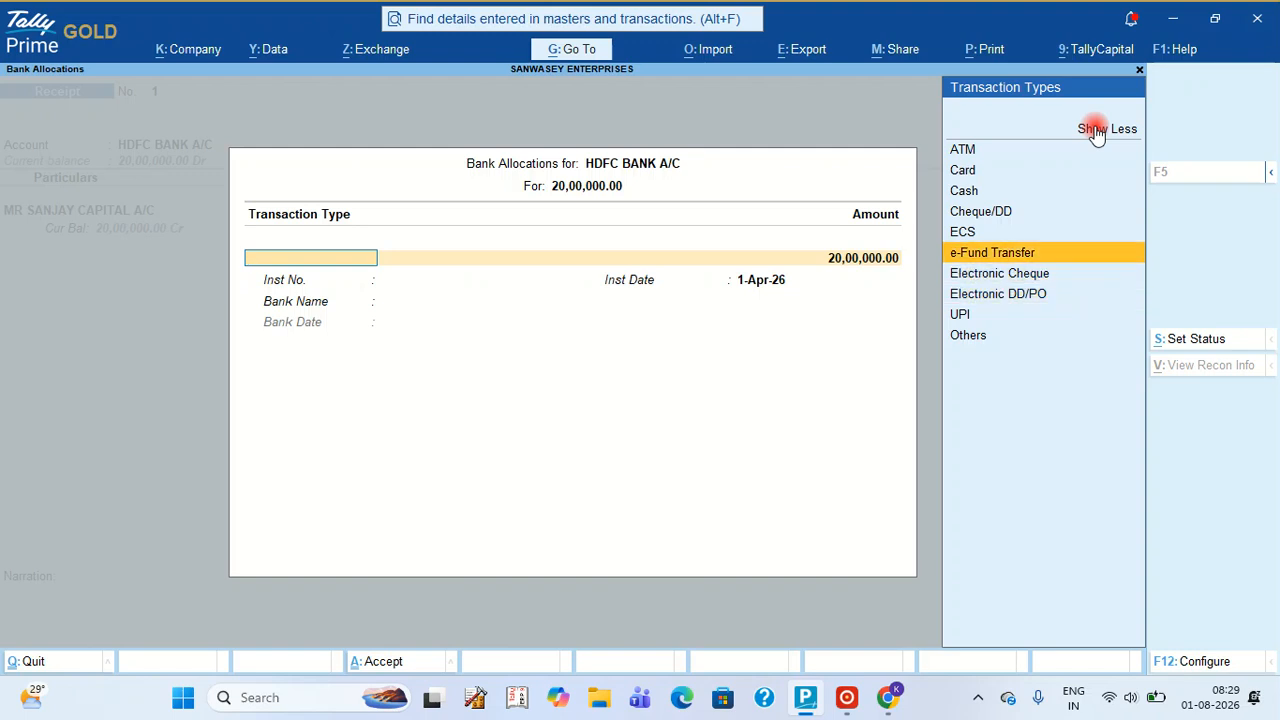
key("Up")
key("Up")
key("Up")
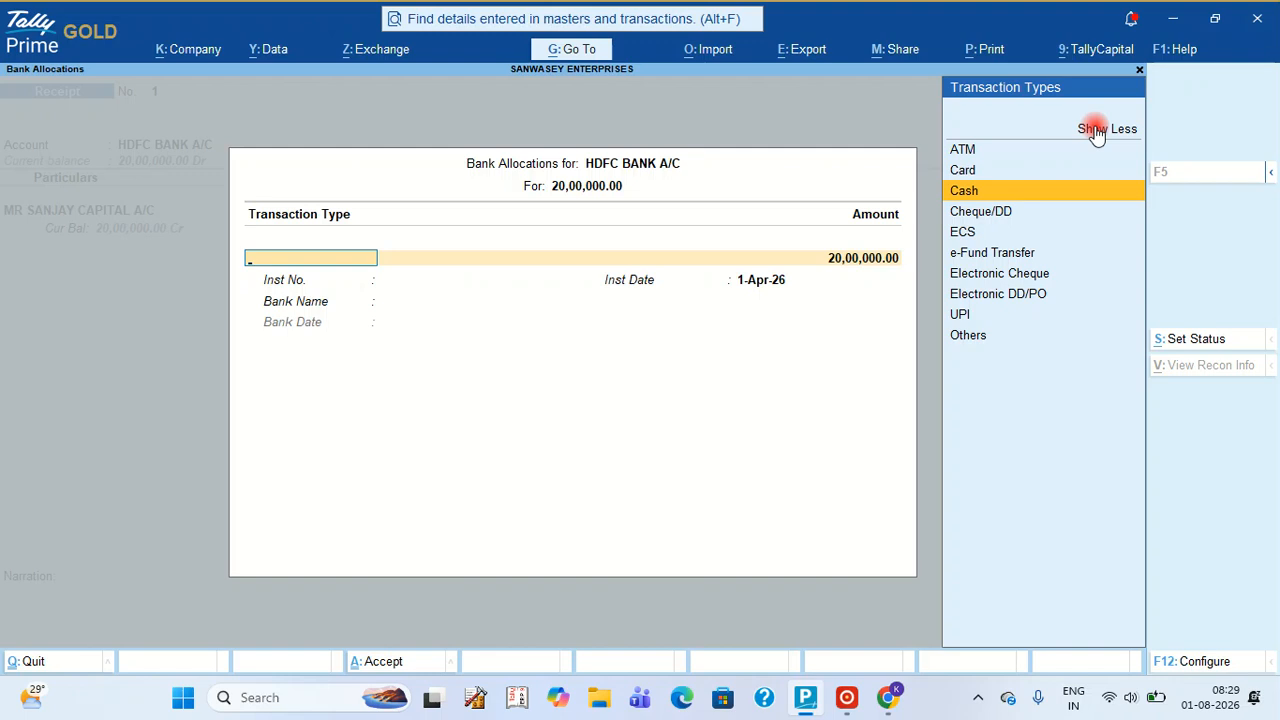
key("Down")
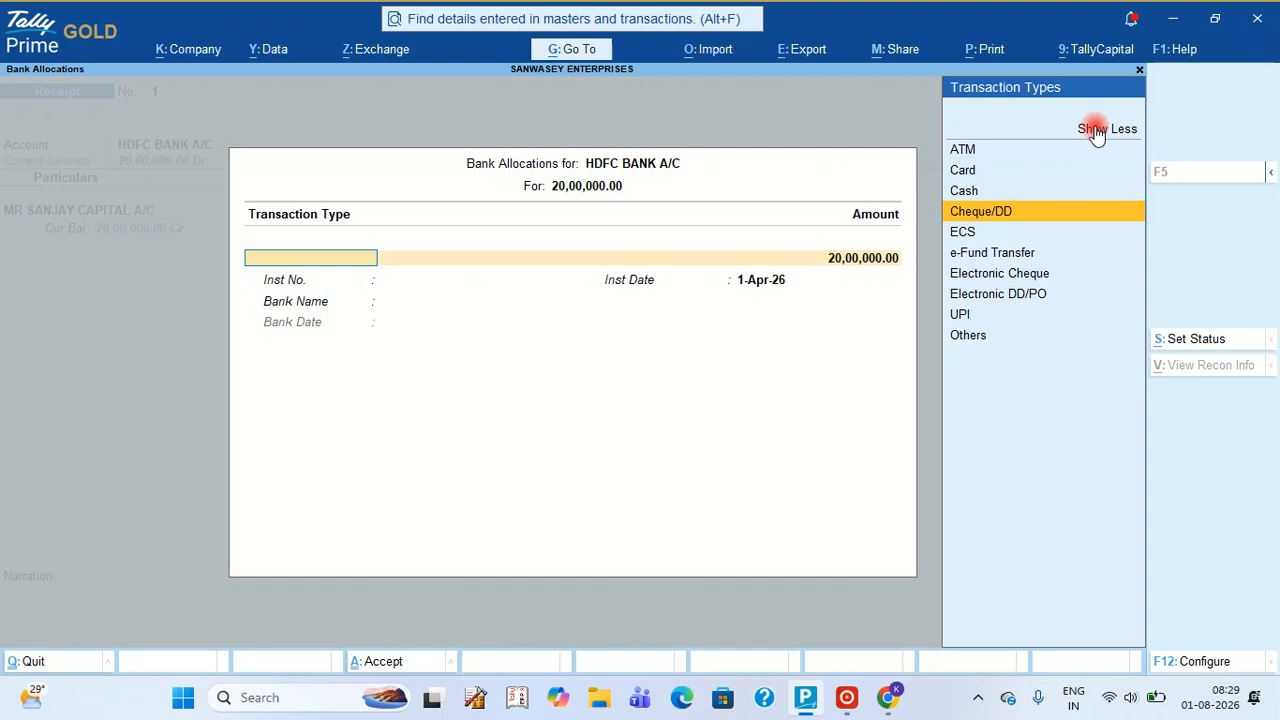
key("Down")
key("Down")
key("Down")
key("Down")
key("Down")
key("Down")
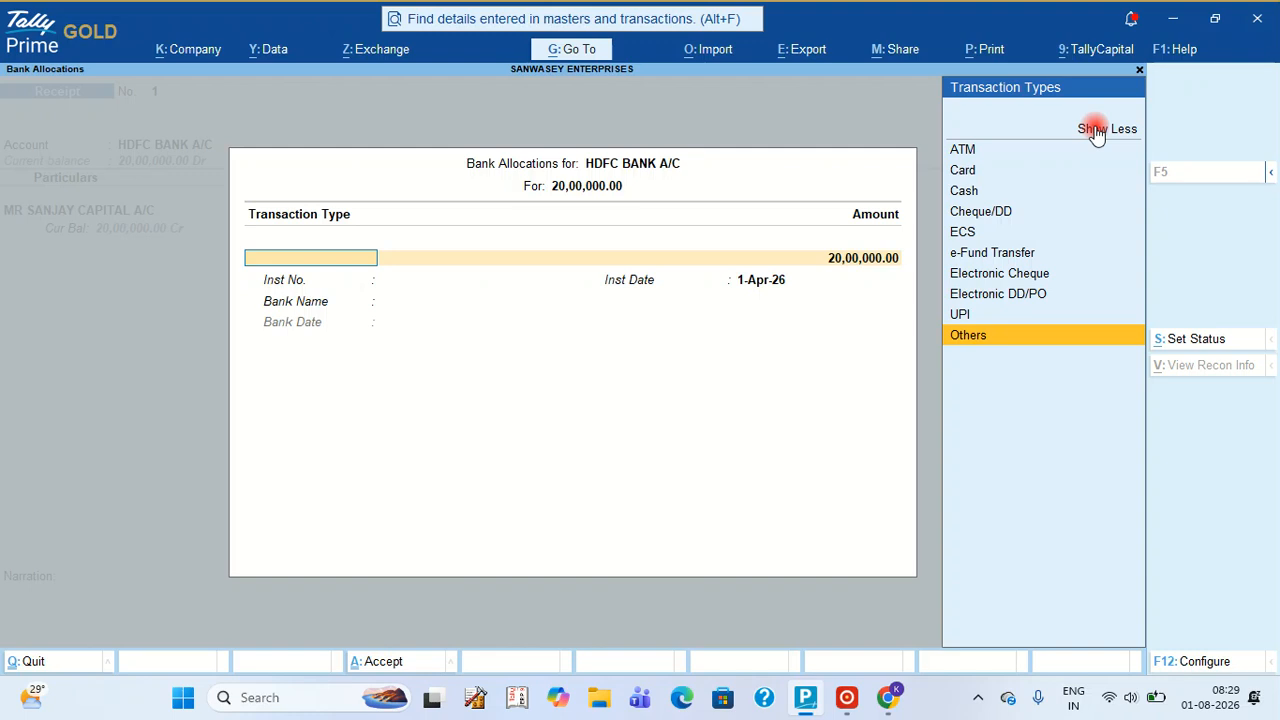
Step: Set the transaction type to Cheque/DD for the 20,00,000 HDFC BANK A/C allocation
key("Up")
key("Up")
key("Up")
key("Up")
key("Up")
key("Up")
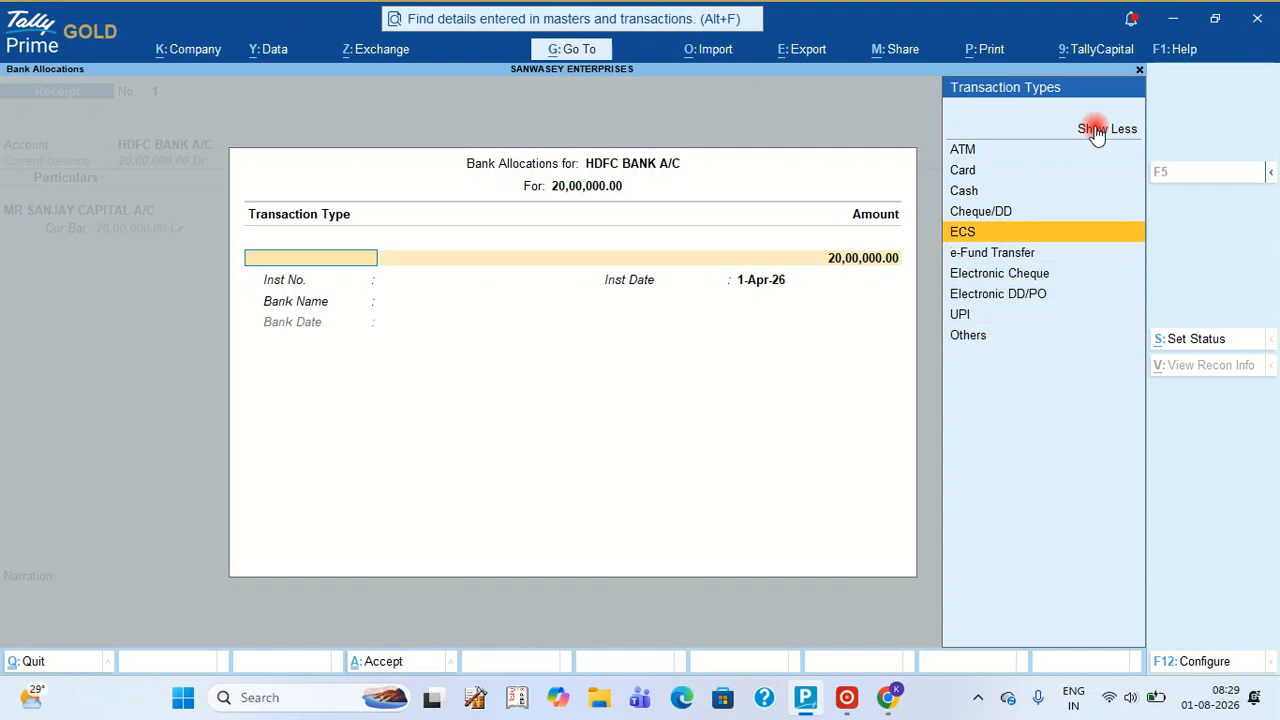
key("Return")
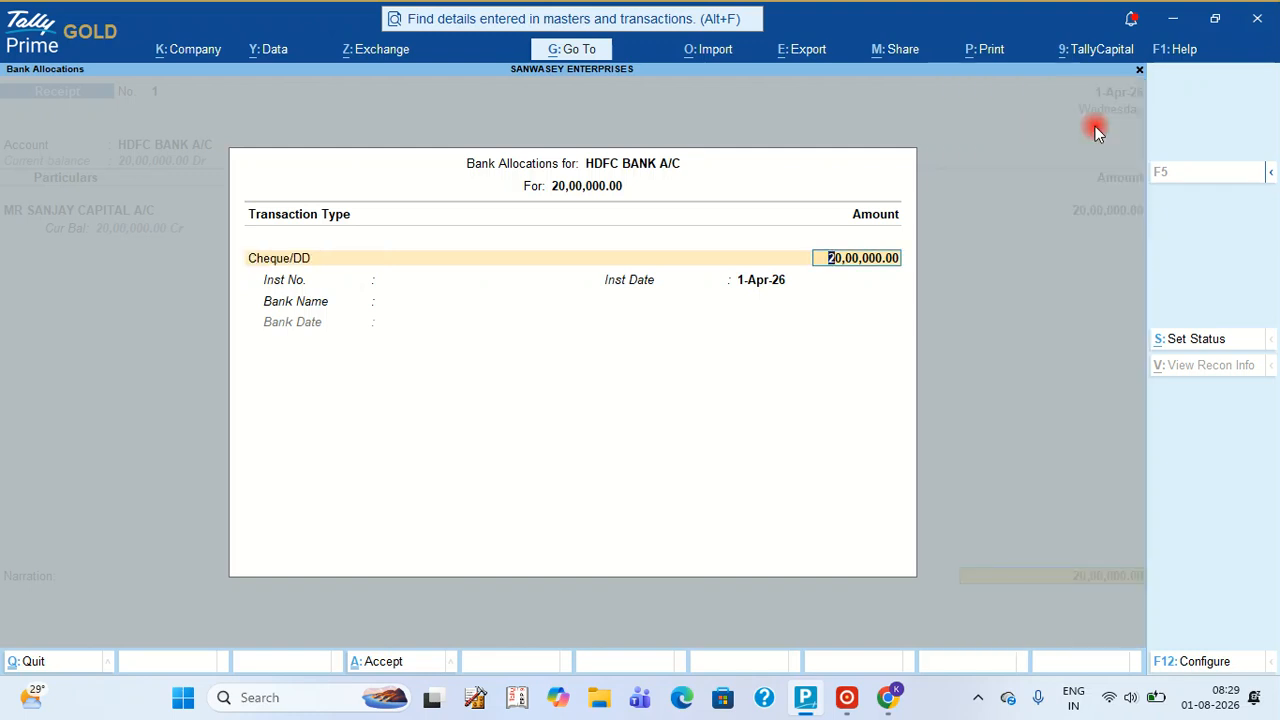
key("Return")
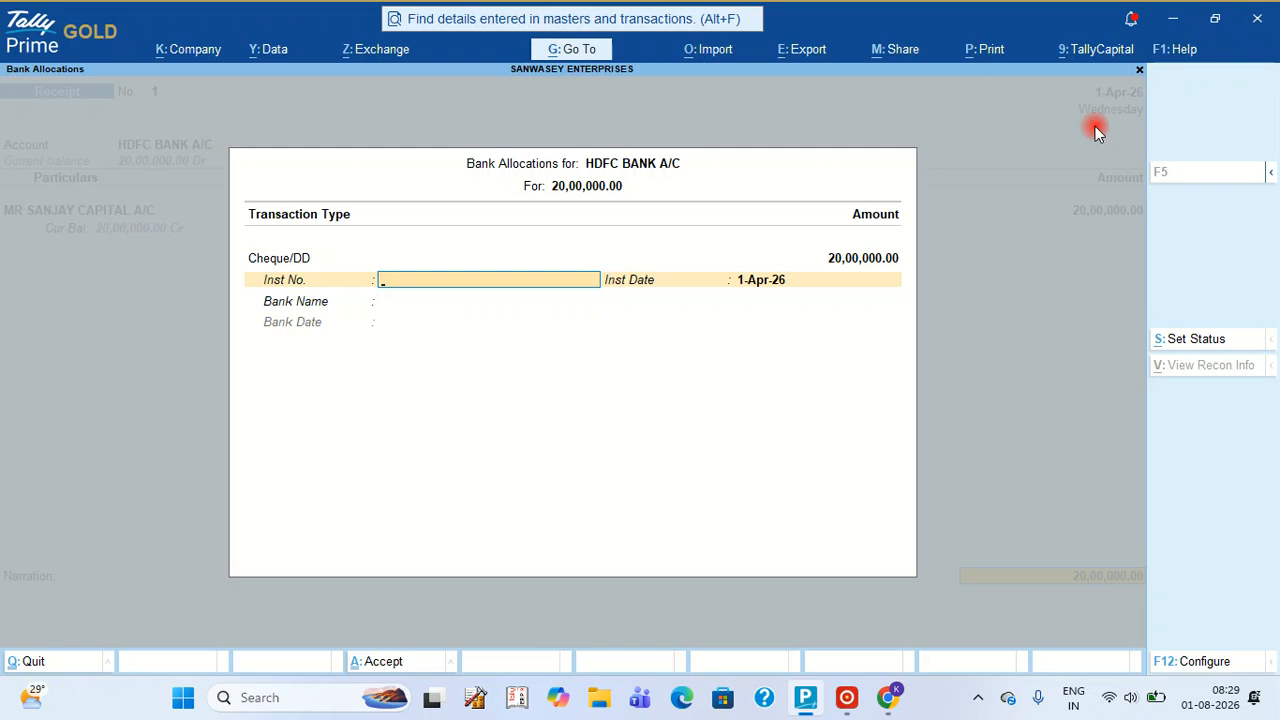
Step: Enter 000123 as the cheque's instrument number and keep 1-Apr-26 as the instrument date
type("000123")
key("Return")
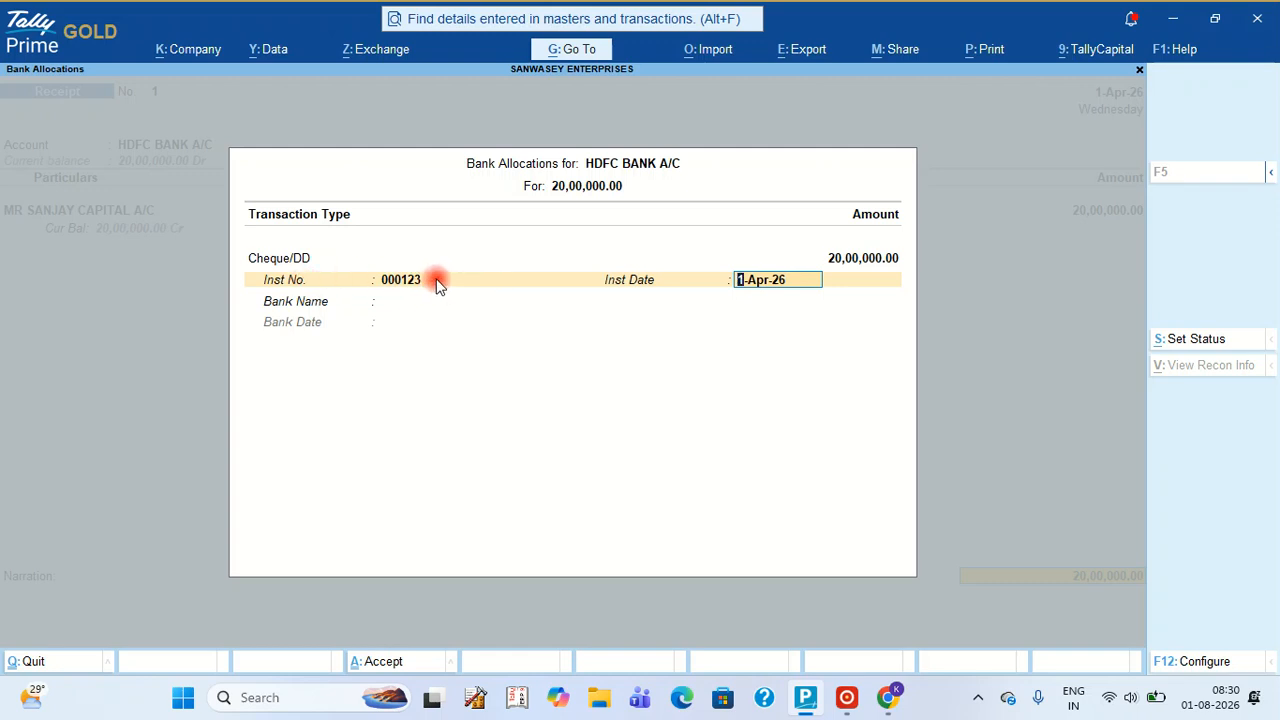
key("Return")
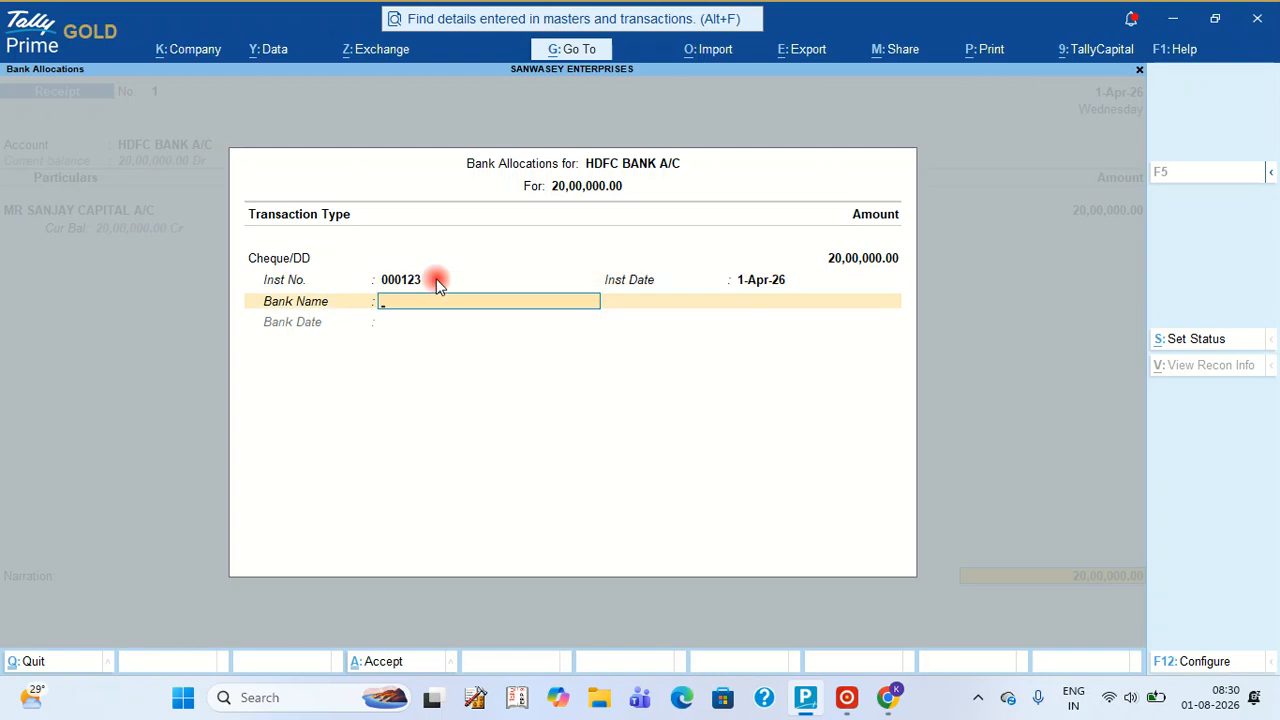
Step: Choose State Bank of India (India) as the cheque's bank name and complete the bank allocations
type("S")
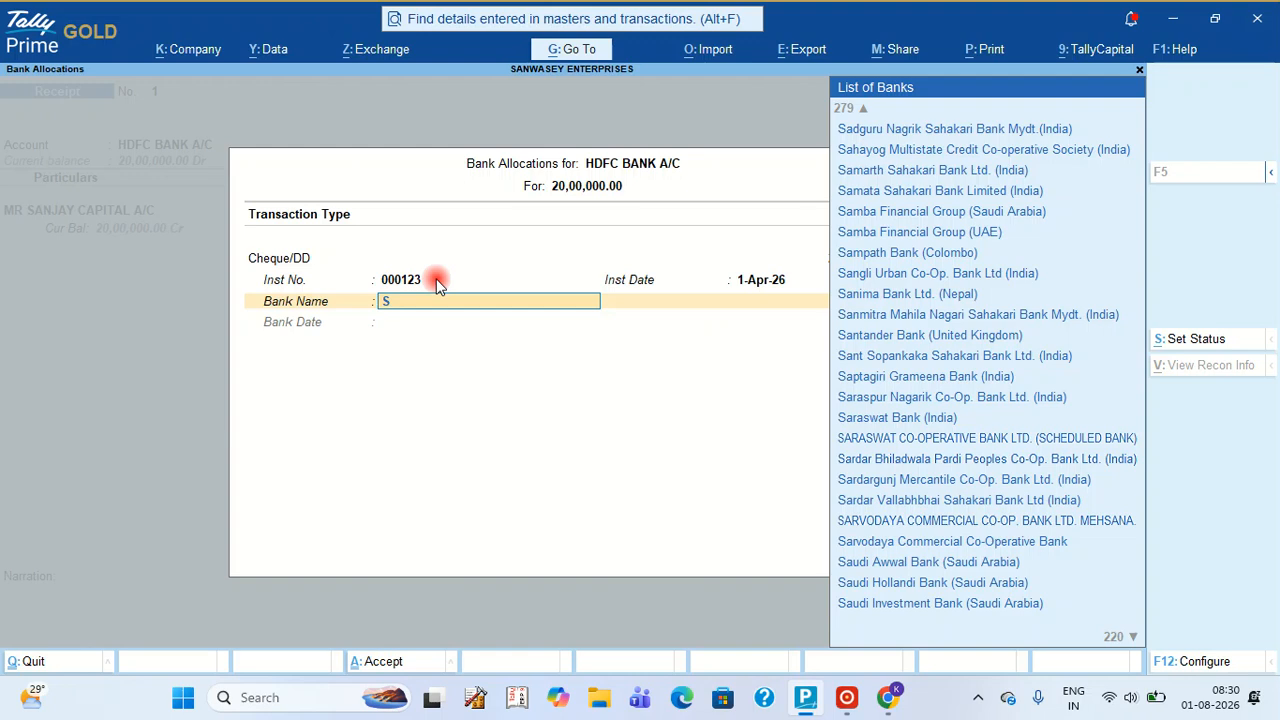
type("TA")
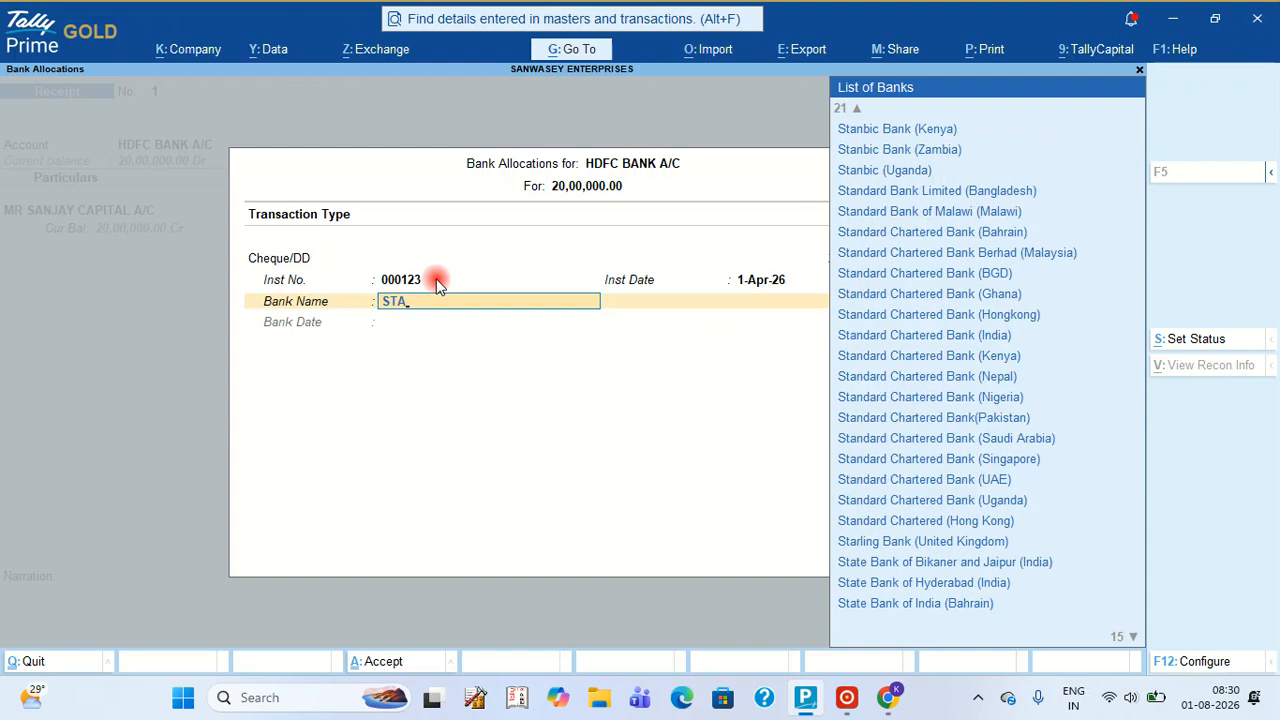
type("TE")
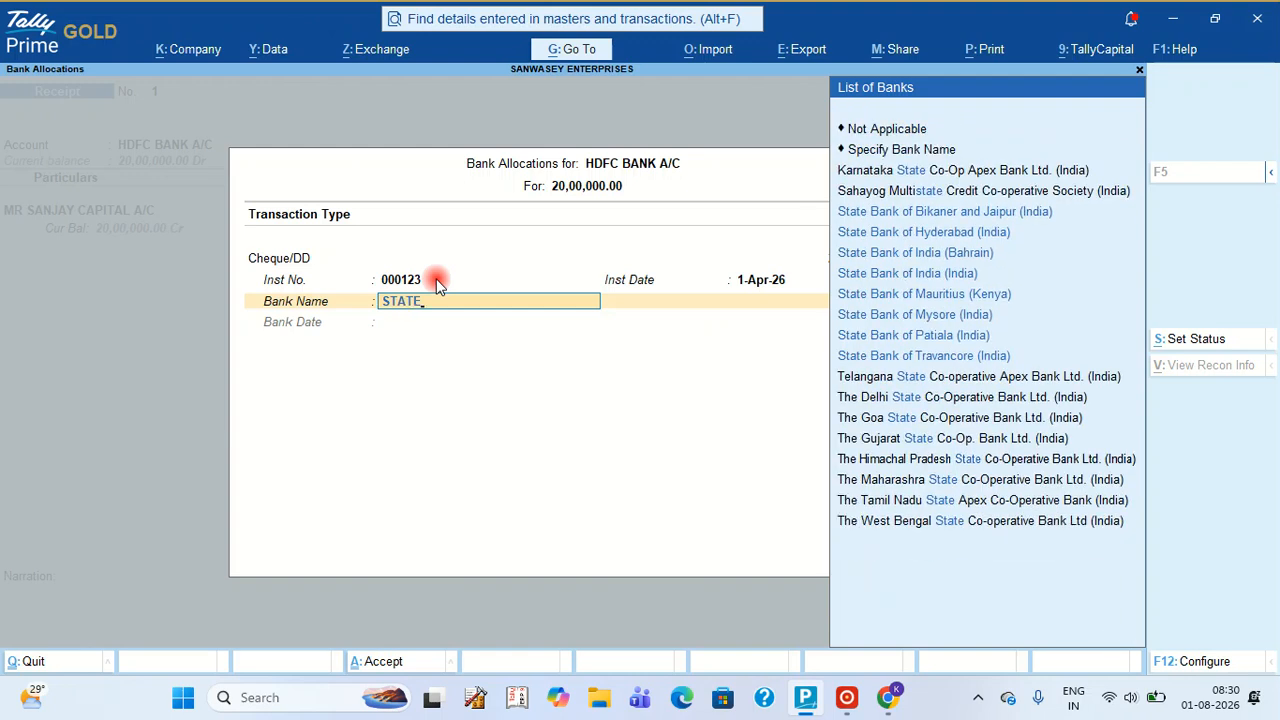
key("Down")
key("Down")
key("Down")
key("Down")
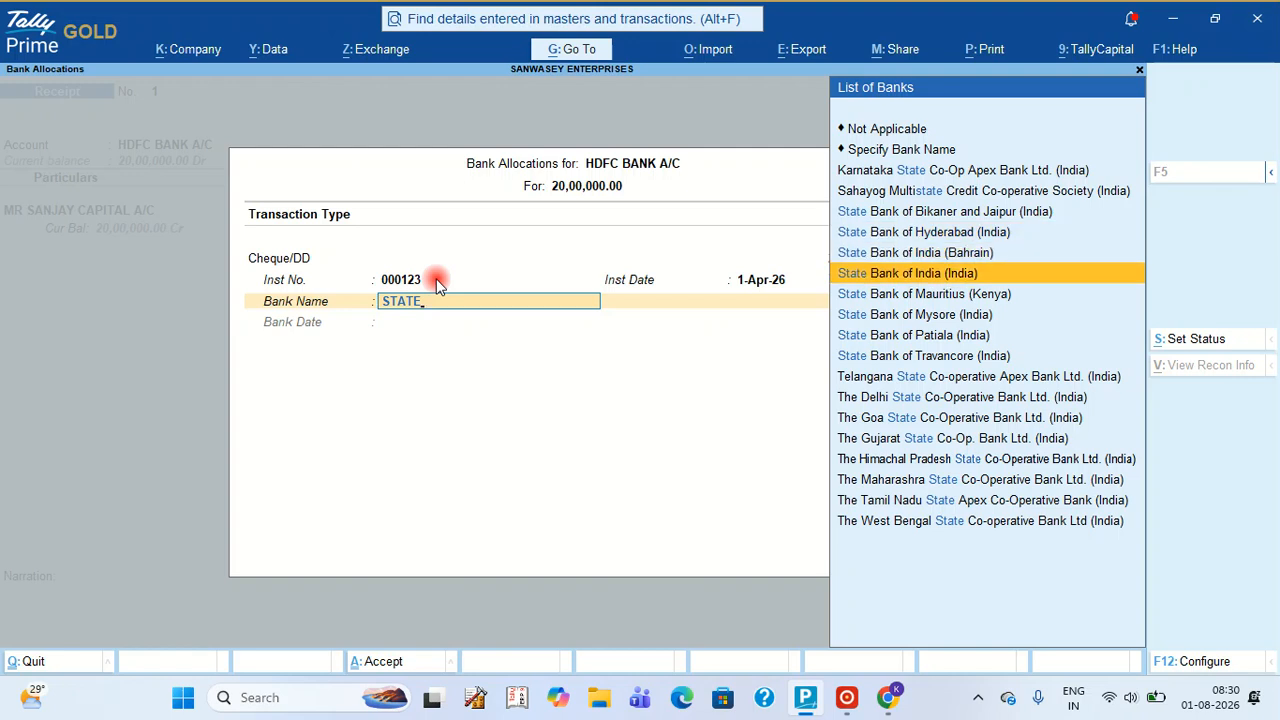
key("Return")
key("Return")
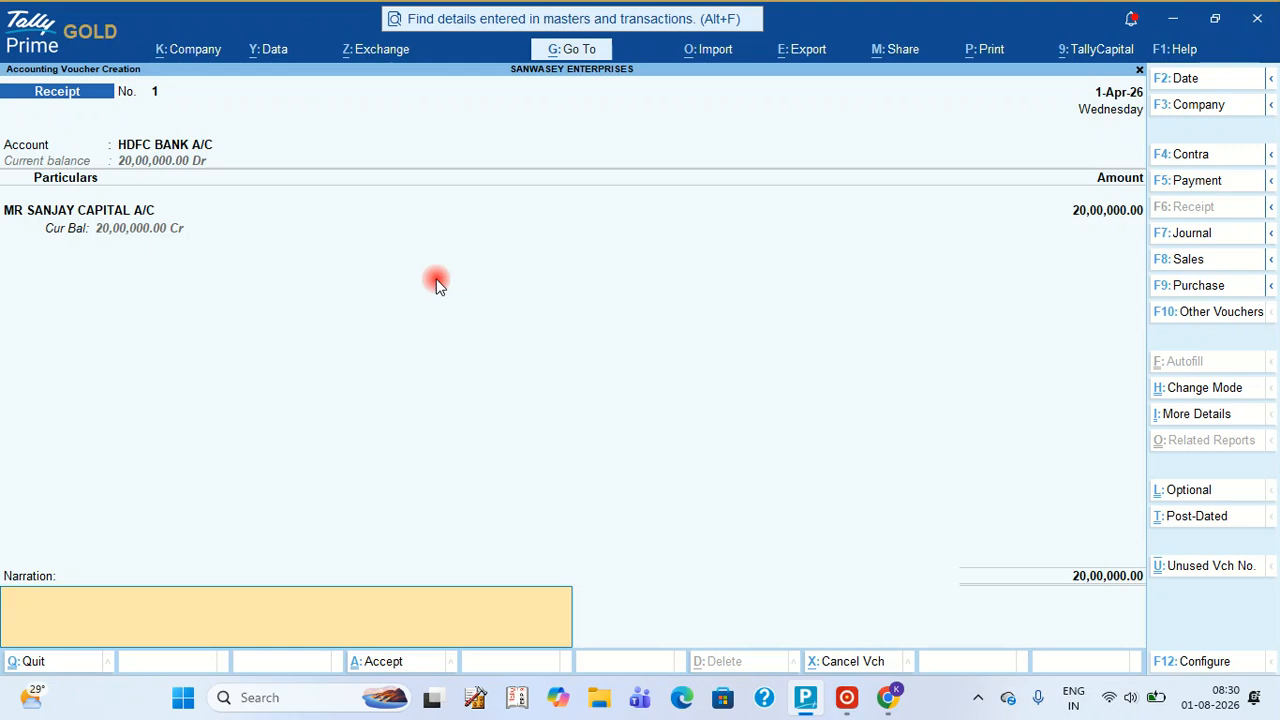
Step: Add a narration describing the owner's payment through cheque no 000123 of SBI bank dated 01.04.2026 as a capital a/c, and save the receipt
type("Being the amounbt re")
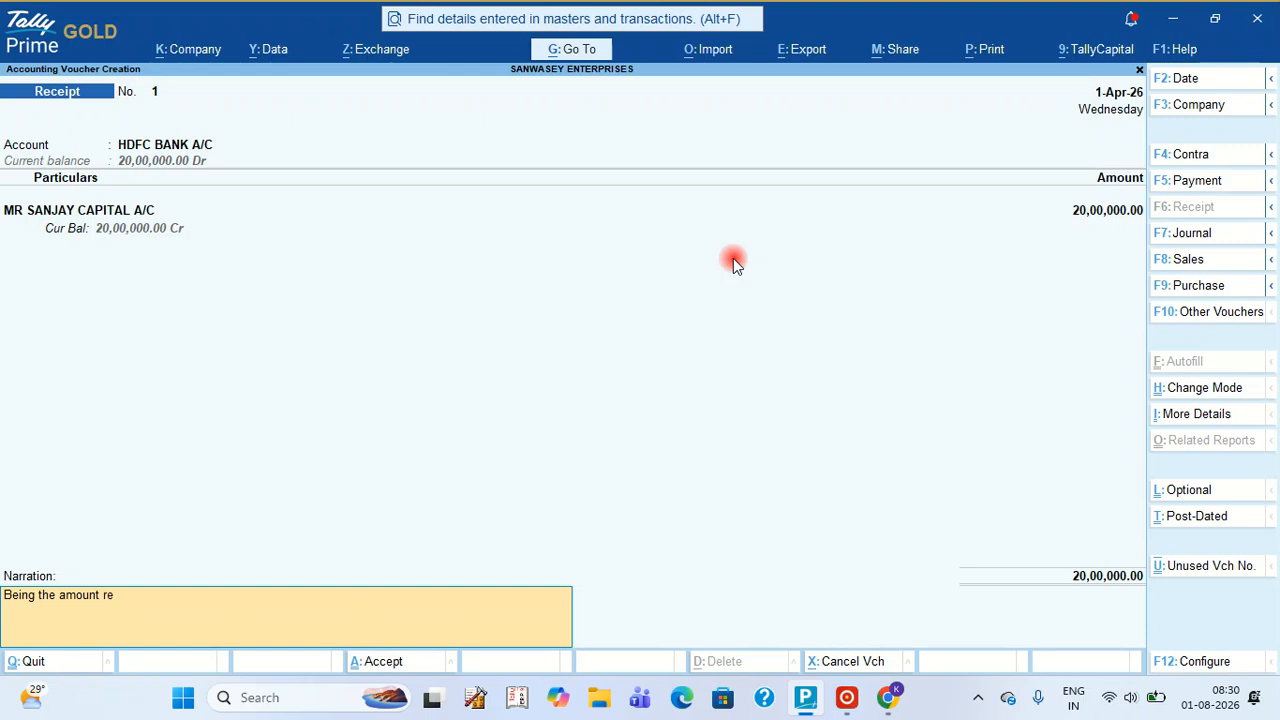
type("ceived from Mr Sanajay through che")
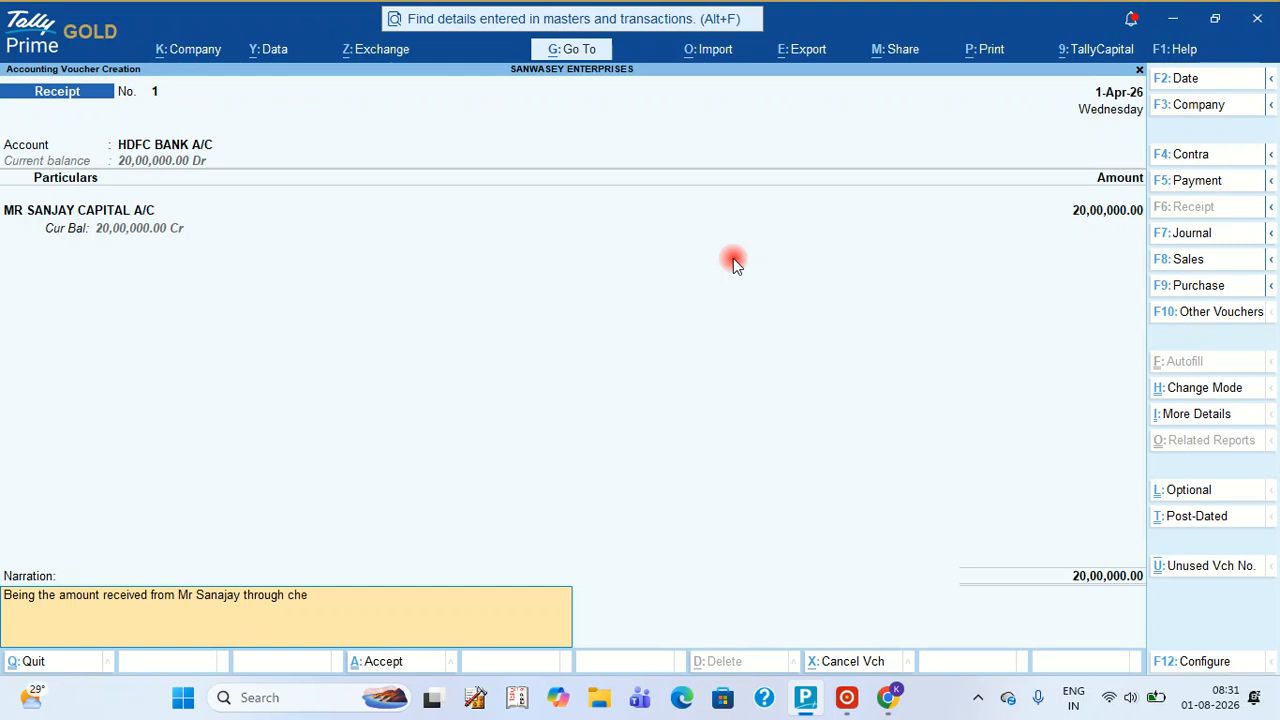
type("que no 000123 of SBI bank")
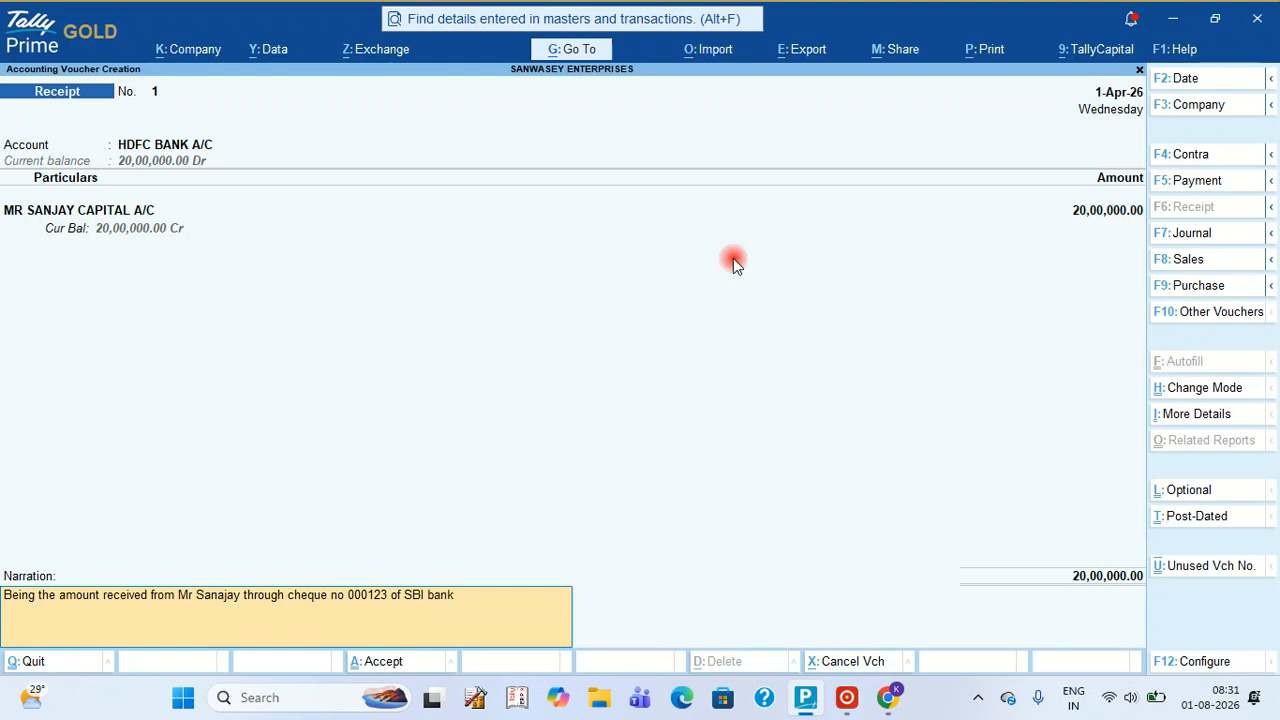
type(" dated 01.04.206")
key("BackSpace")
type("26 as a capital a/c")
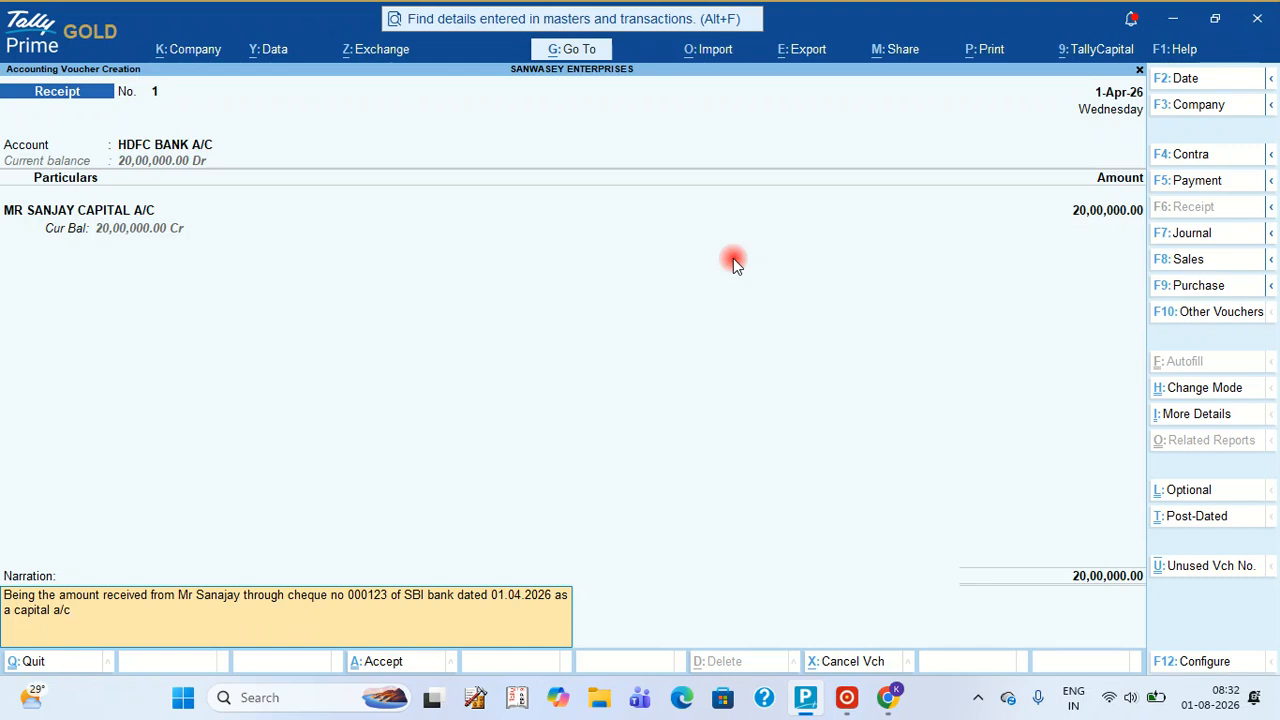
key("Return")
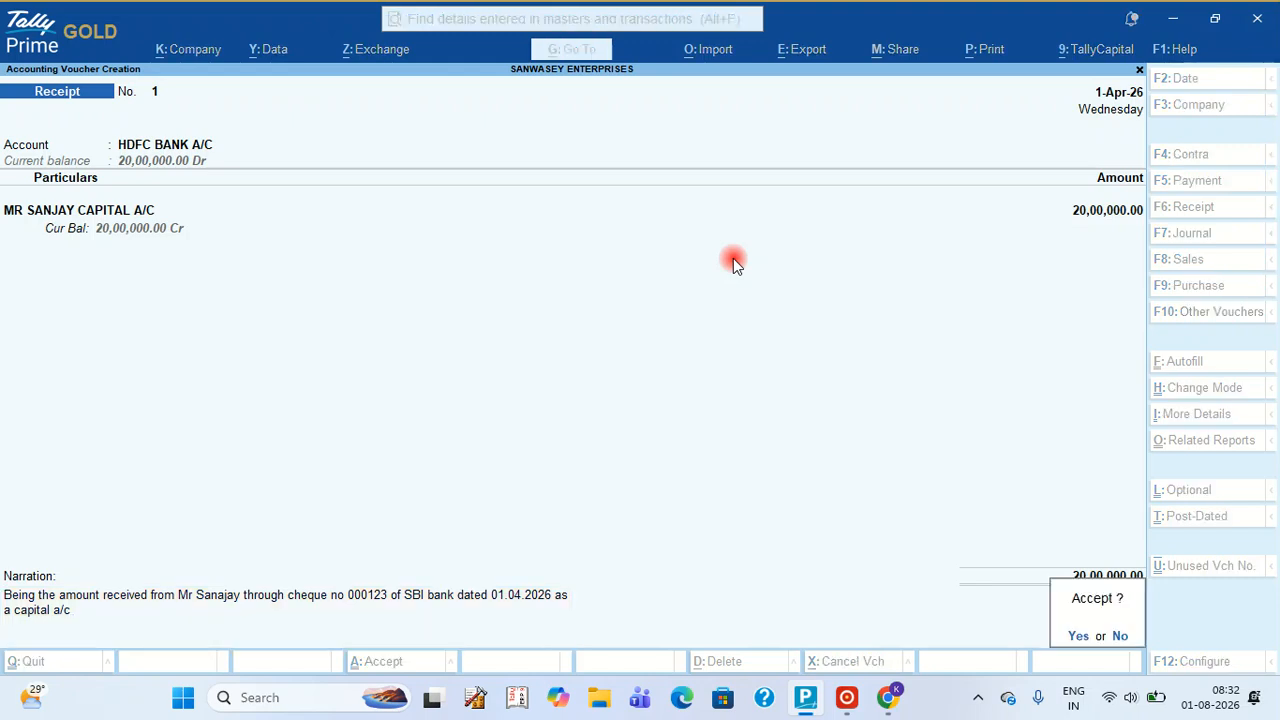
key("Return")
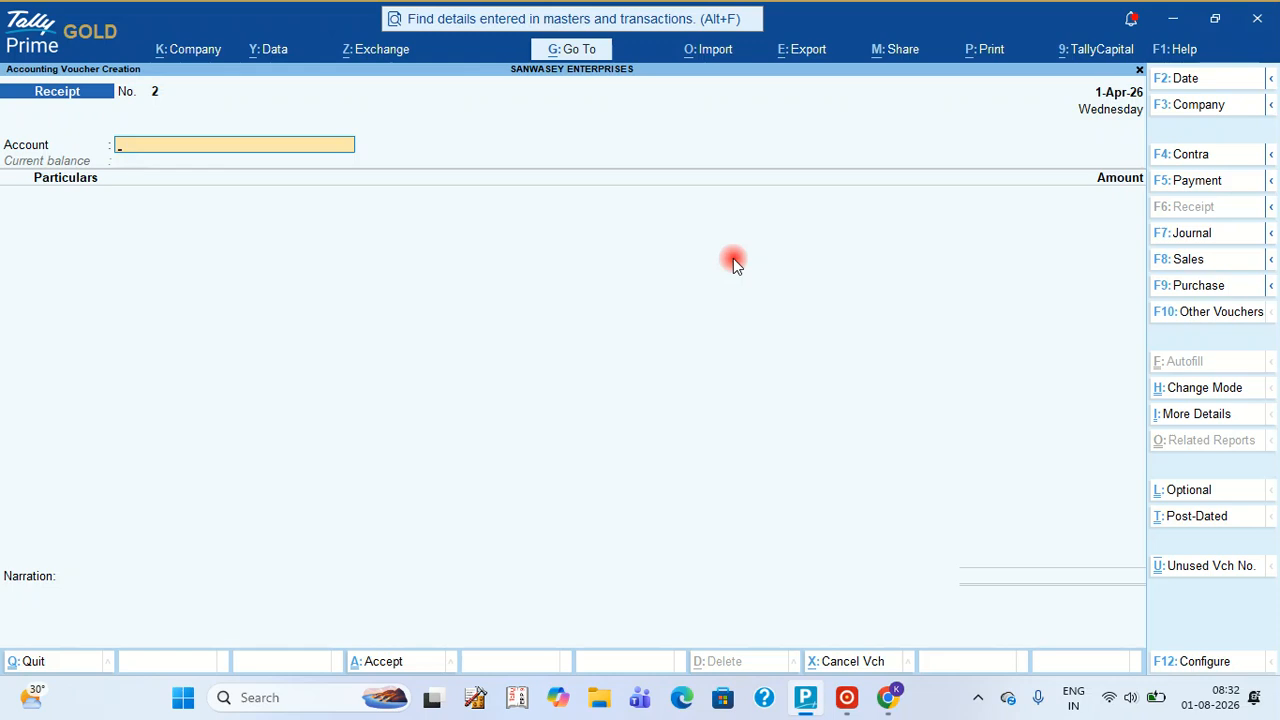
Step: Start a contra voucher dated 2-Apr-26 with Cash as its account
key("F4")
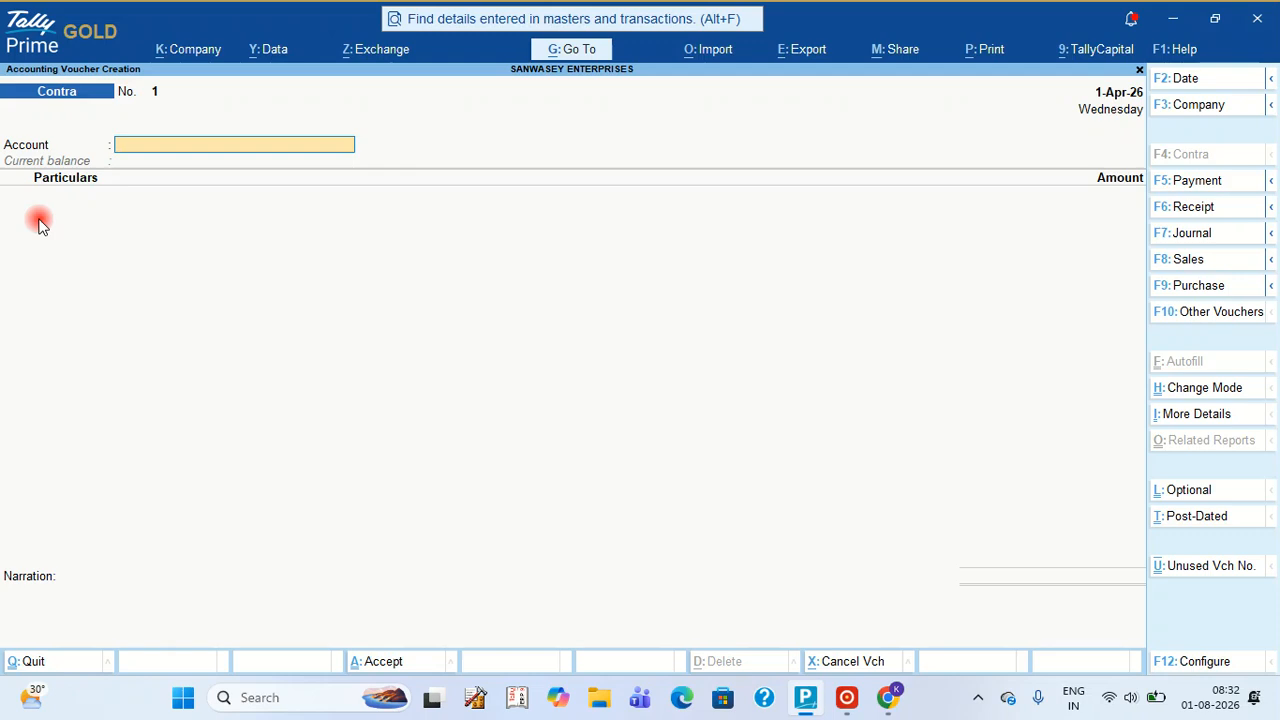
key("F2")
type("2")
key("Return")
type("Ca")
key("Return")
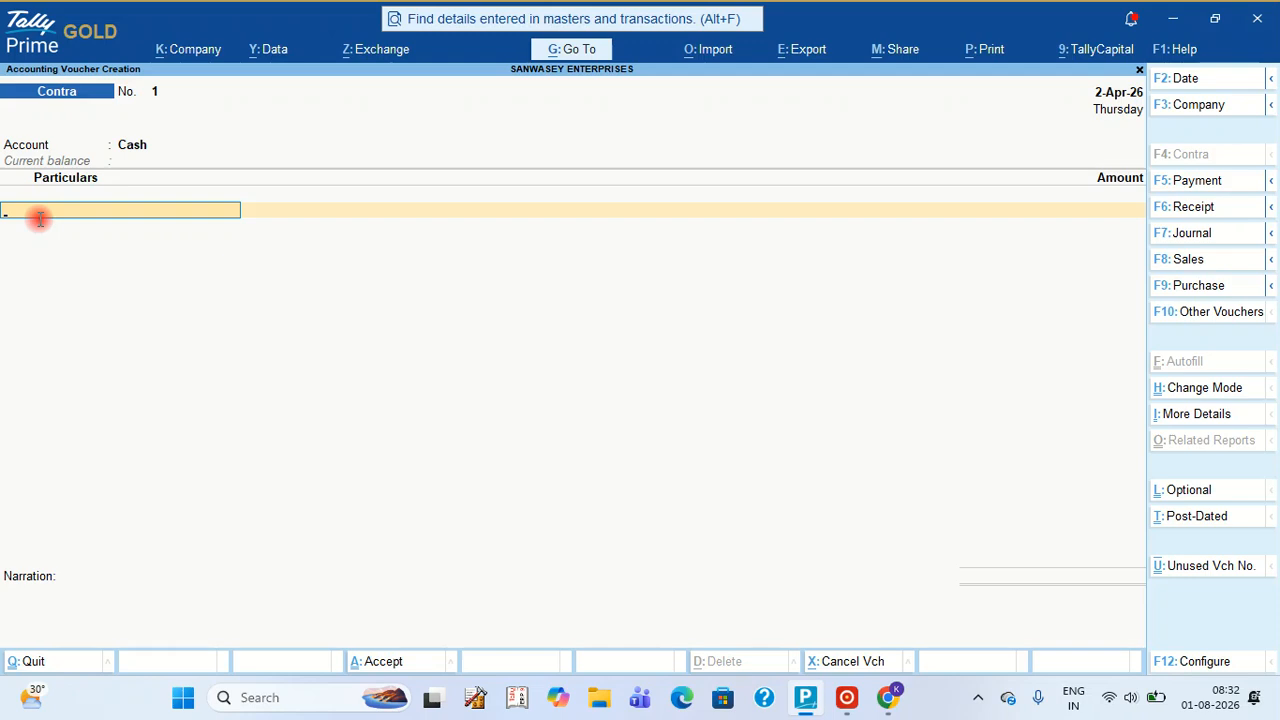
Step: Enter HDFC BANK A/C as the contra's particulars with an amount of 5,00,000 and proceed to its bank allocations
type("B")
key("Return")
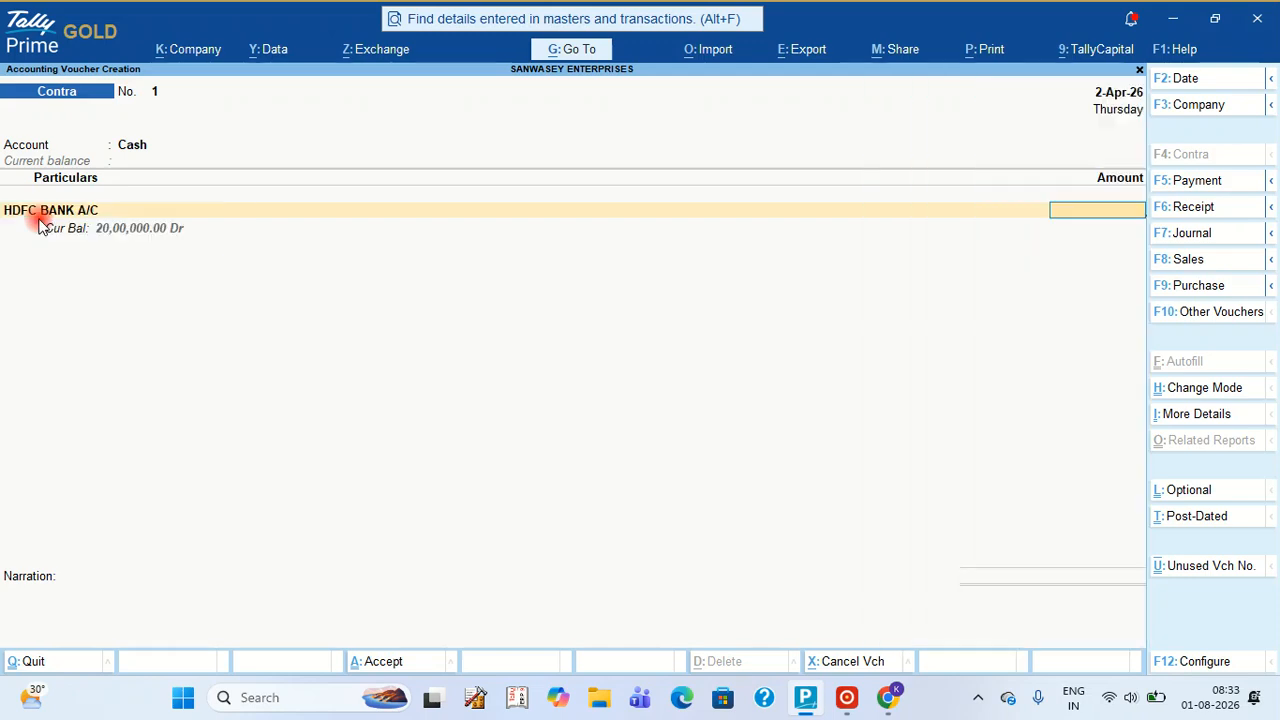
type("5,")
type("00,000")
key("Return")
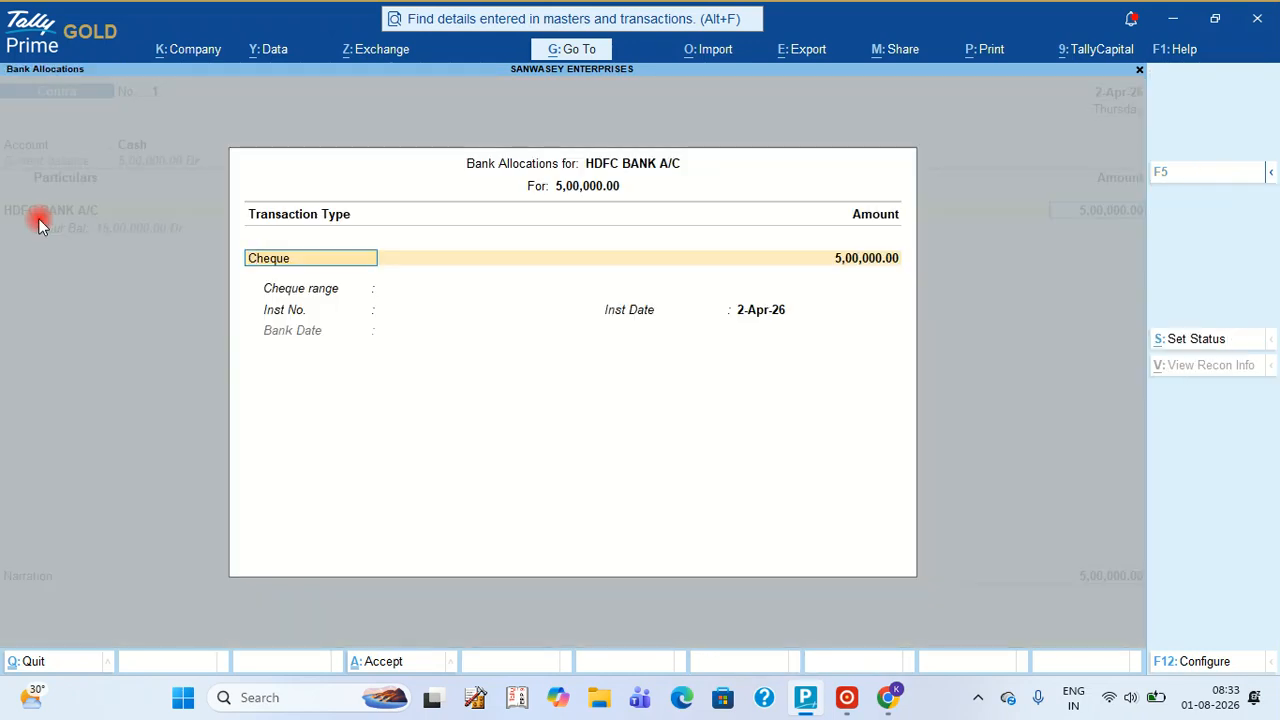
Step: Allocate the 5,00,000 withdrawal to cheque no. 000001 dated 2-Apr-26 and save the contra voucher without a narration
key("Return")
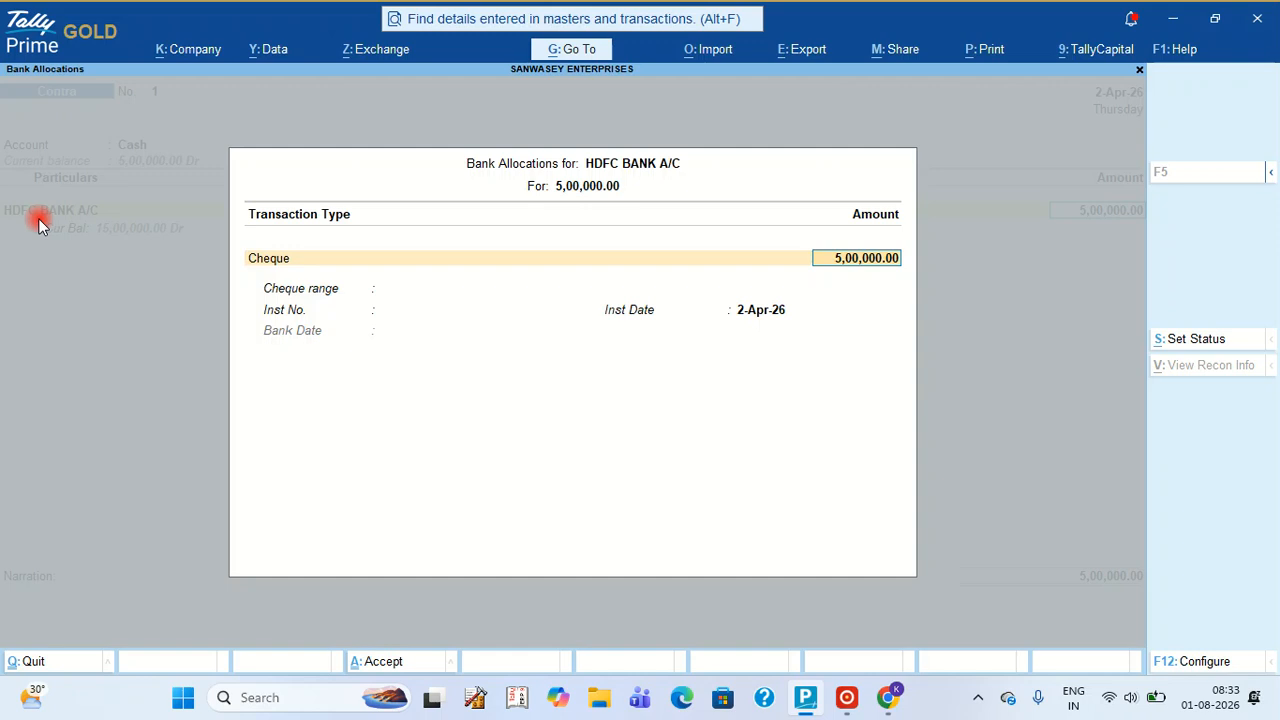
key("Return")
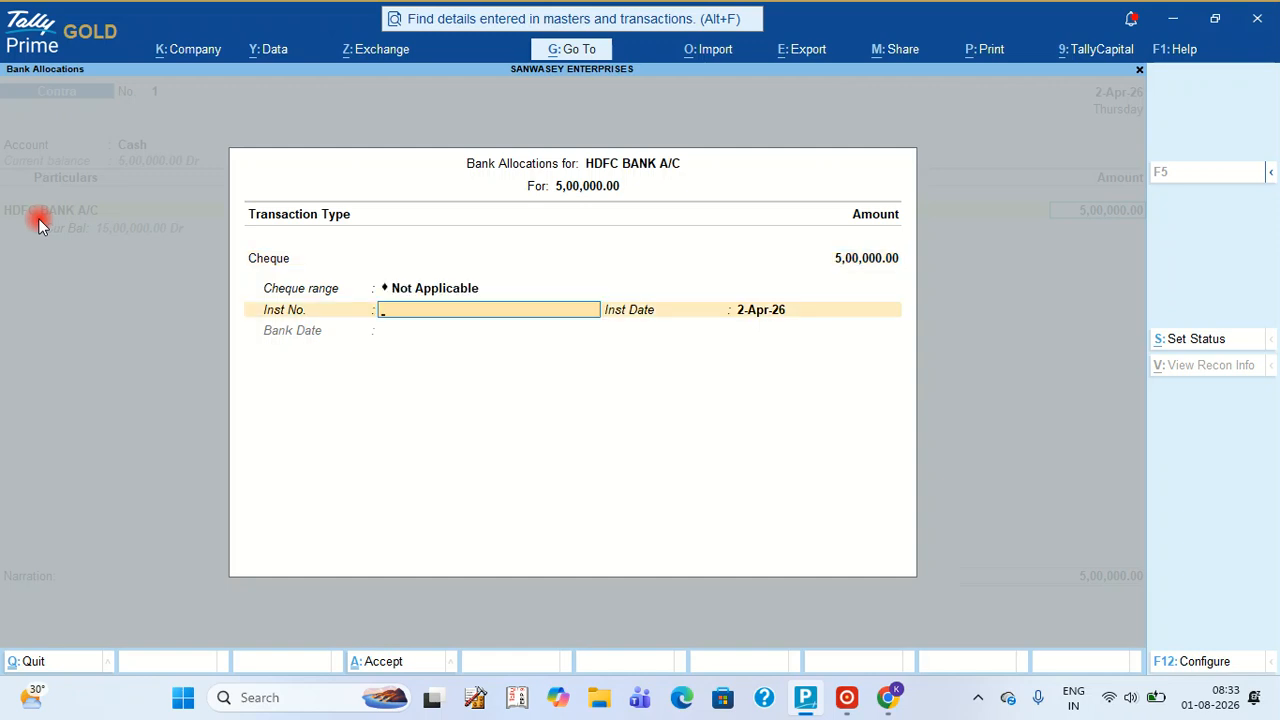
type("000001")
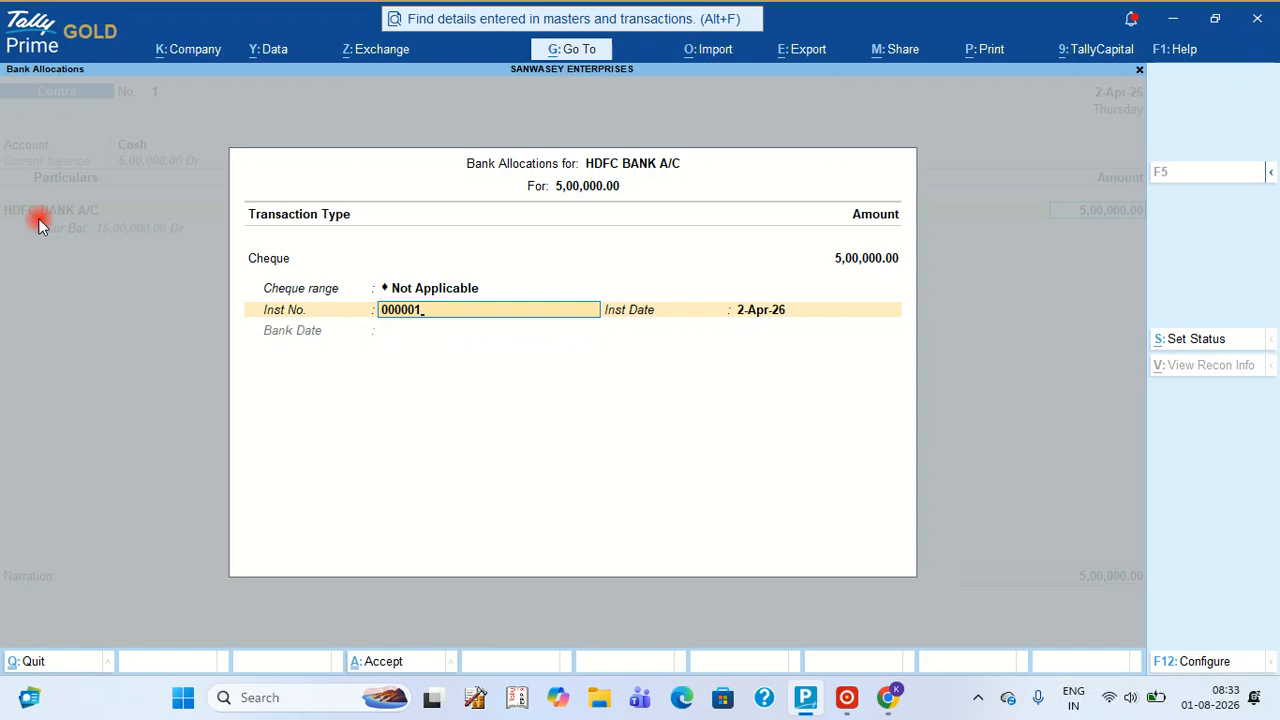
key("Return")
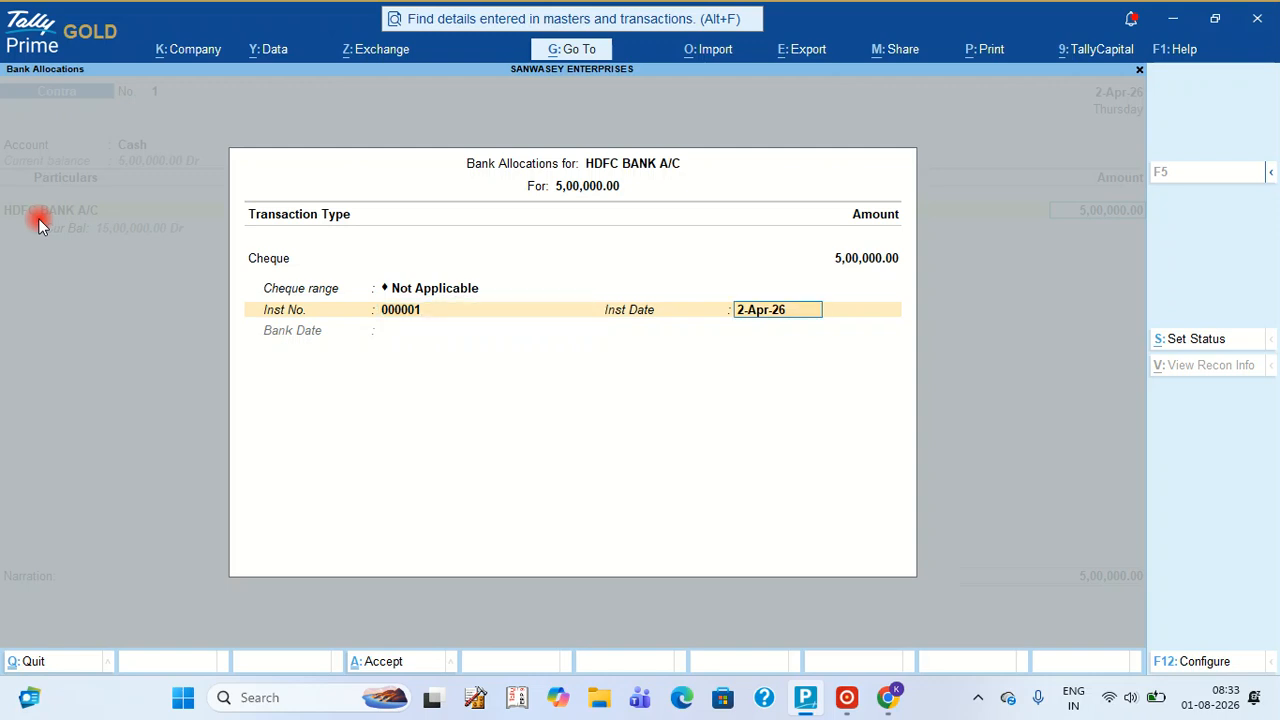
key("Return")
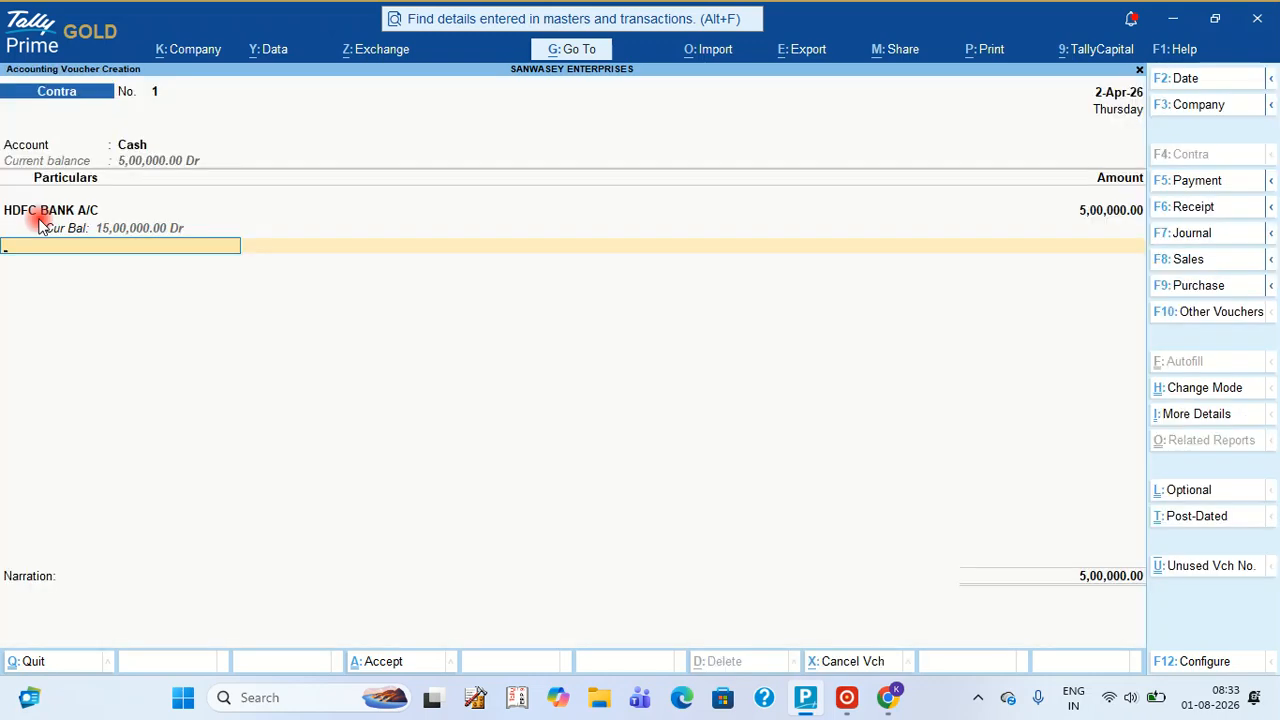
key("Return")
key("Return")
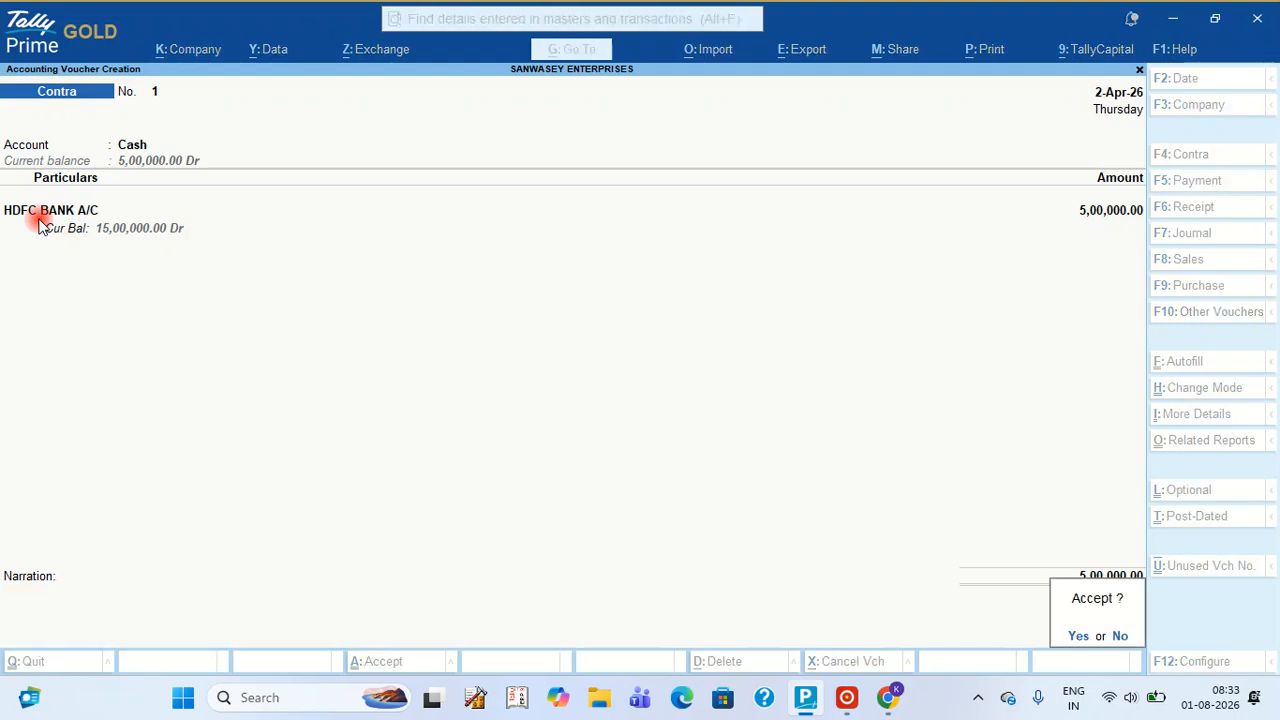
key("Return")
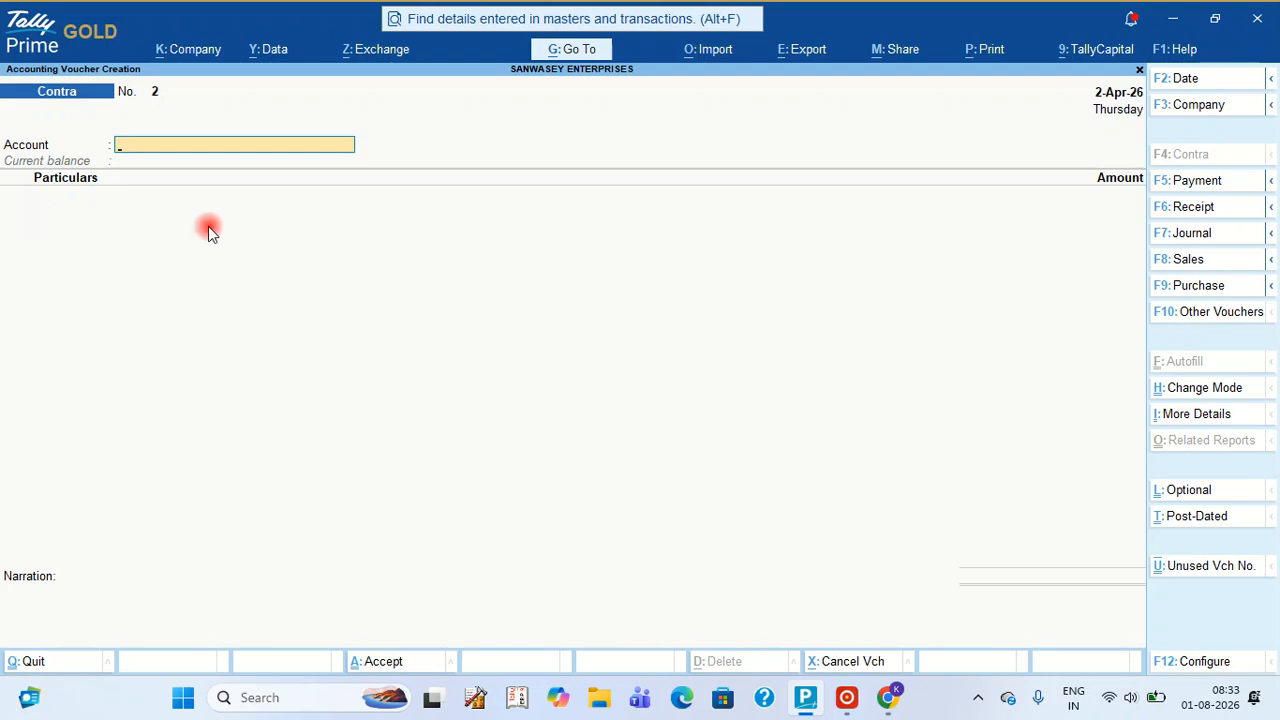
Step: Start a payment voucher with HDFC BANK A/C as its account
left_click(1199, 182)
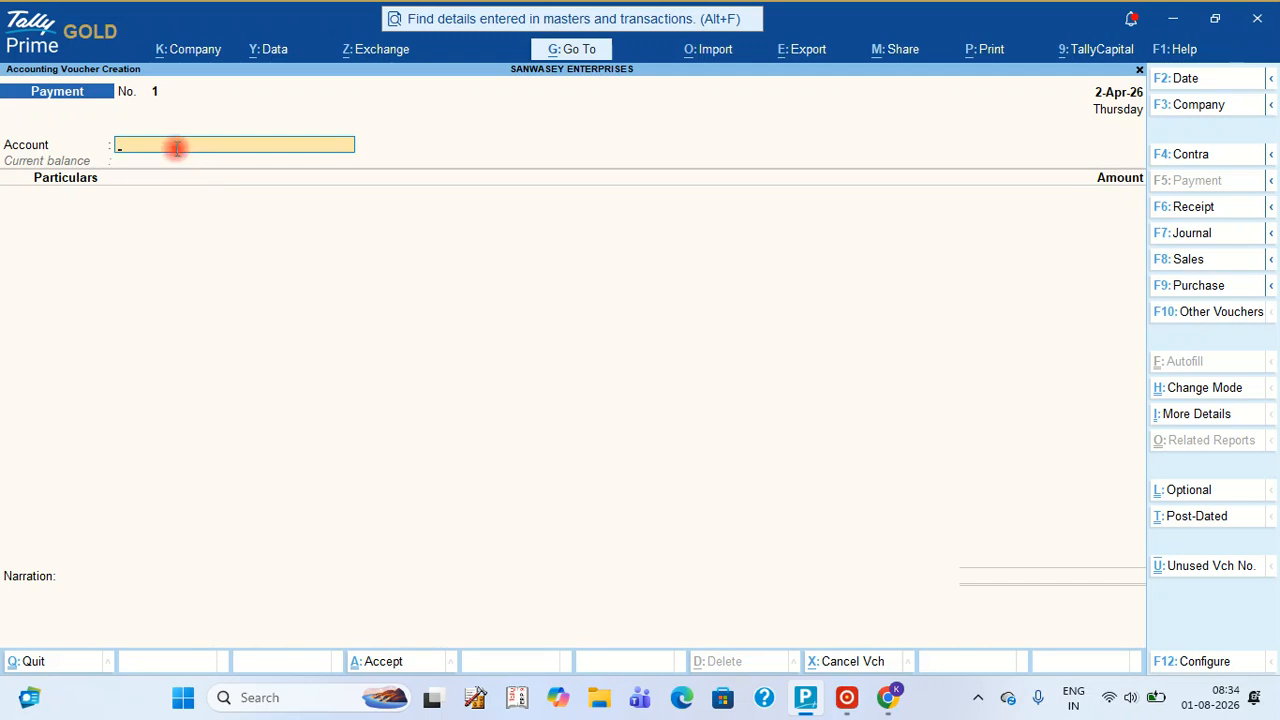
type("B")
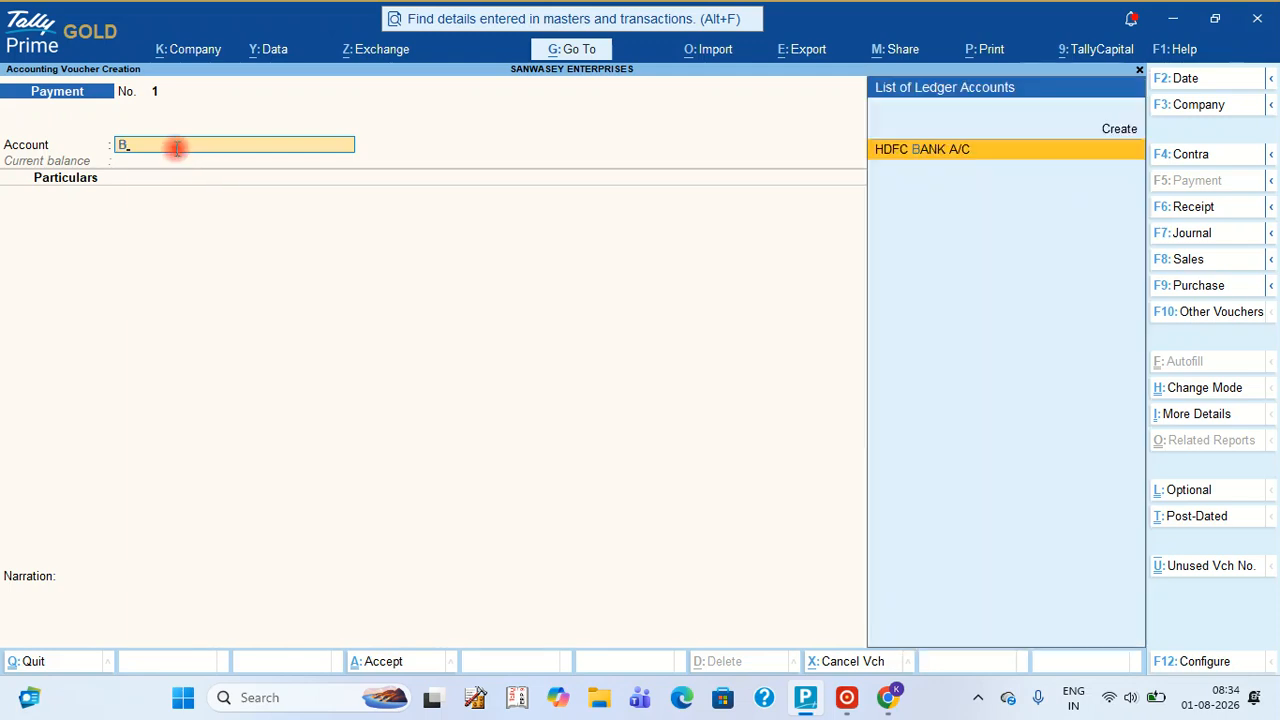
key("Return")
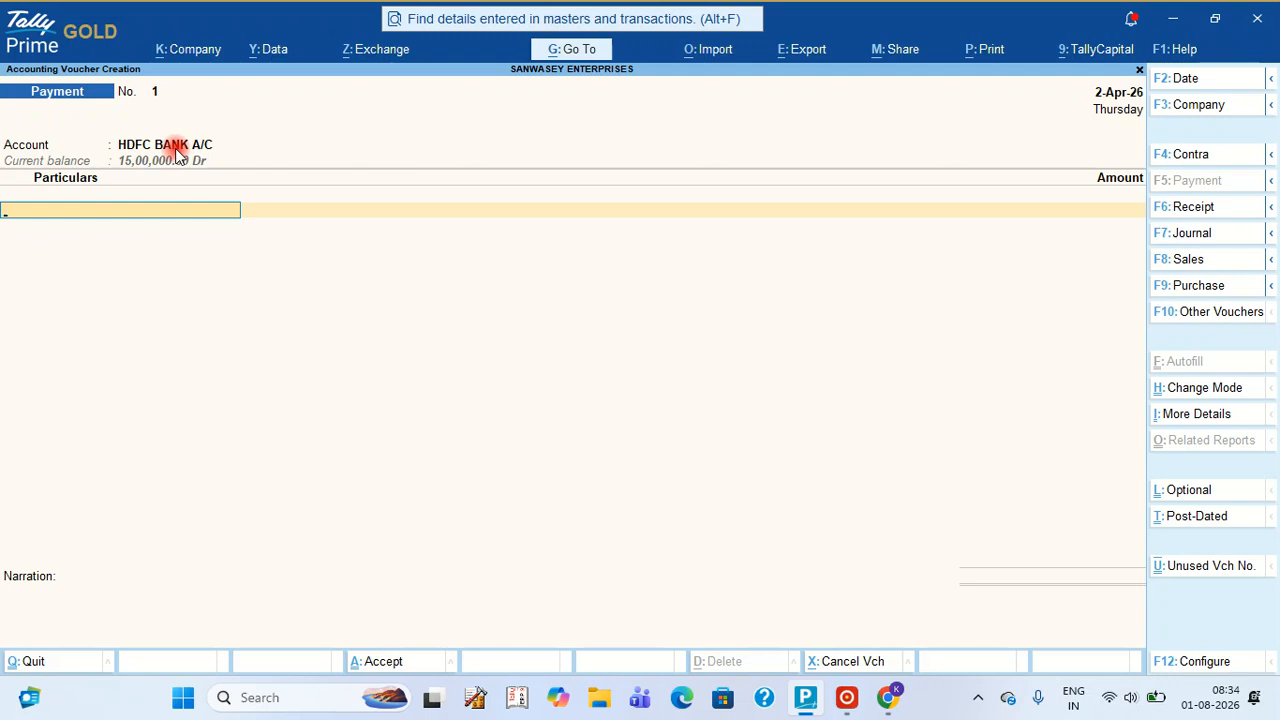
Step: Start creating a new ledger for the payment's particulars named ABC Trading Company, grouped under Sundry Creditors
key("alt+c")
type("Abc")
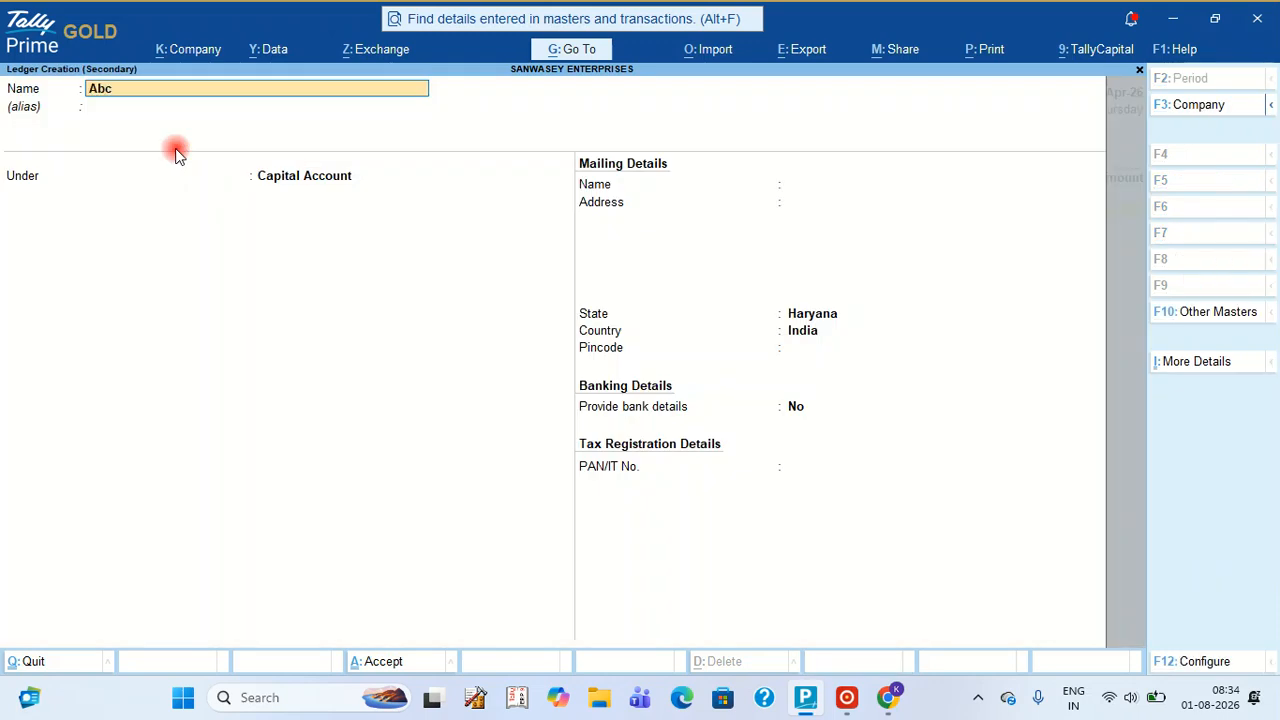
key("BackSpace")
key("BackSpace")
type("BC Trading Company")
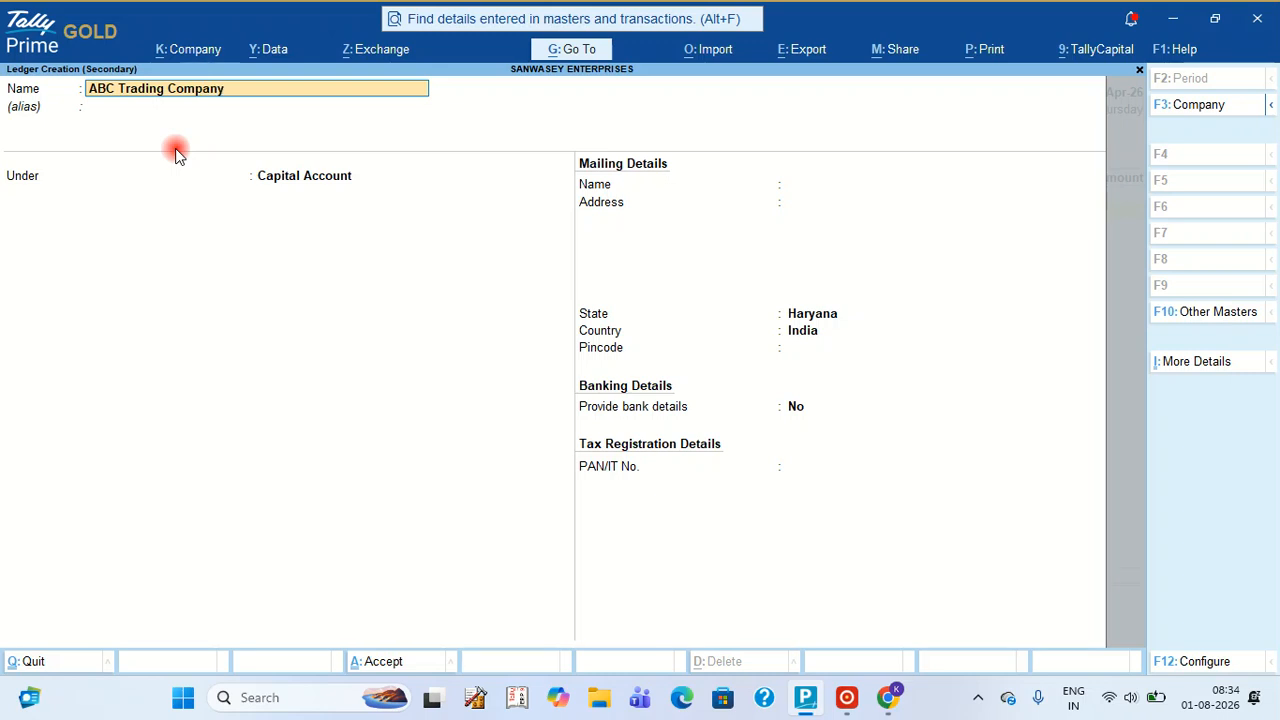
key("Return")
key("Return")
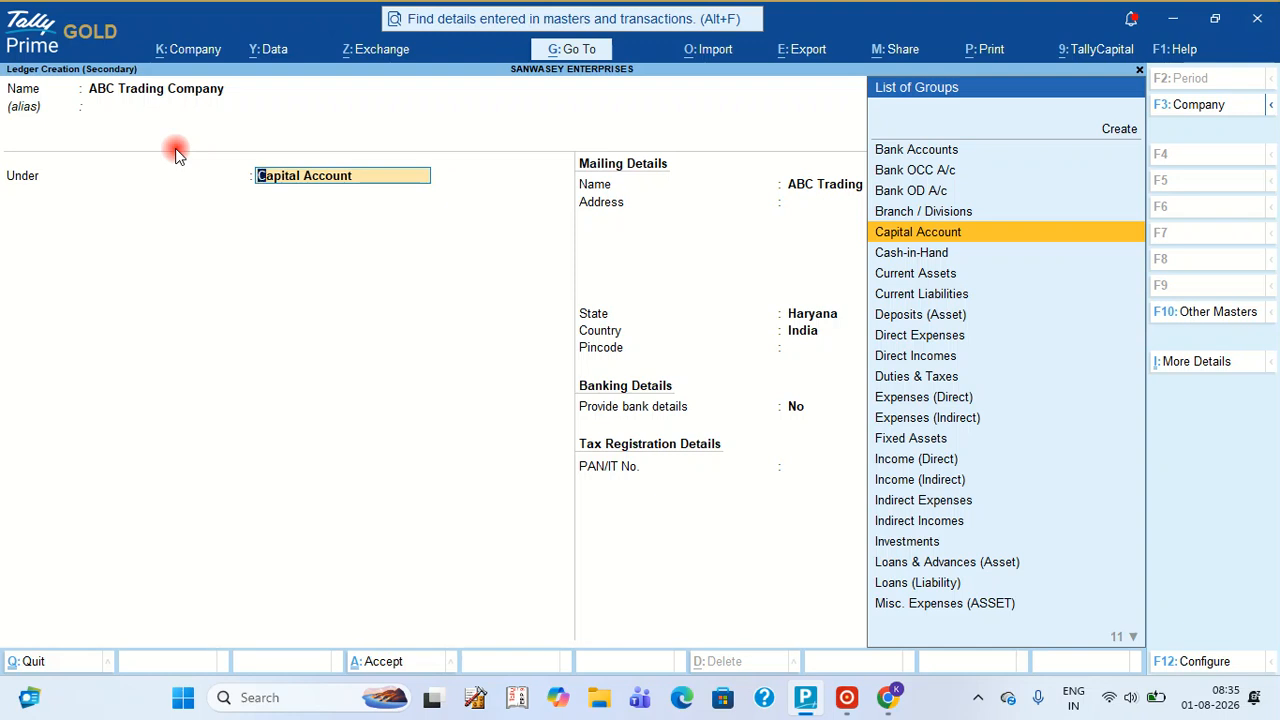
type("S")
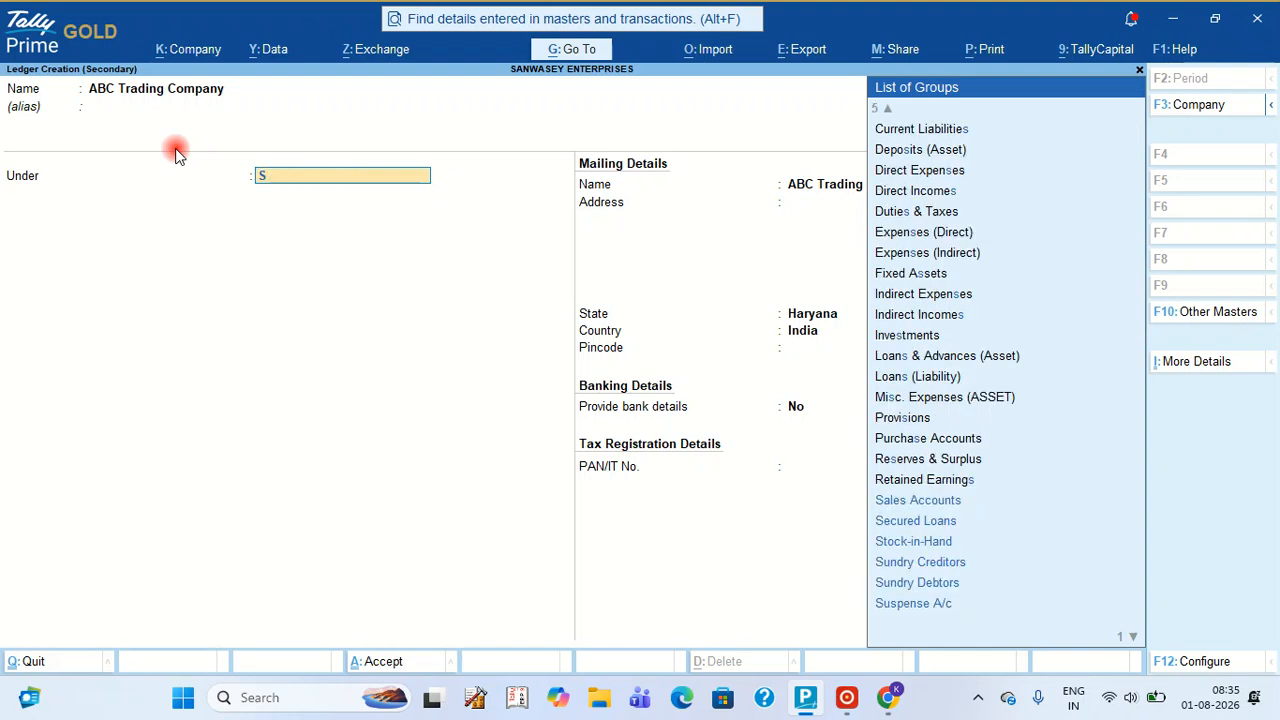
type("un")
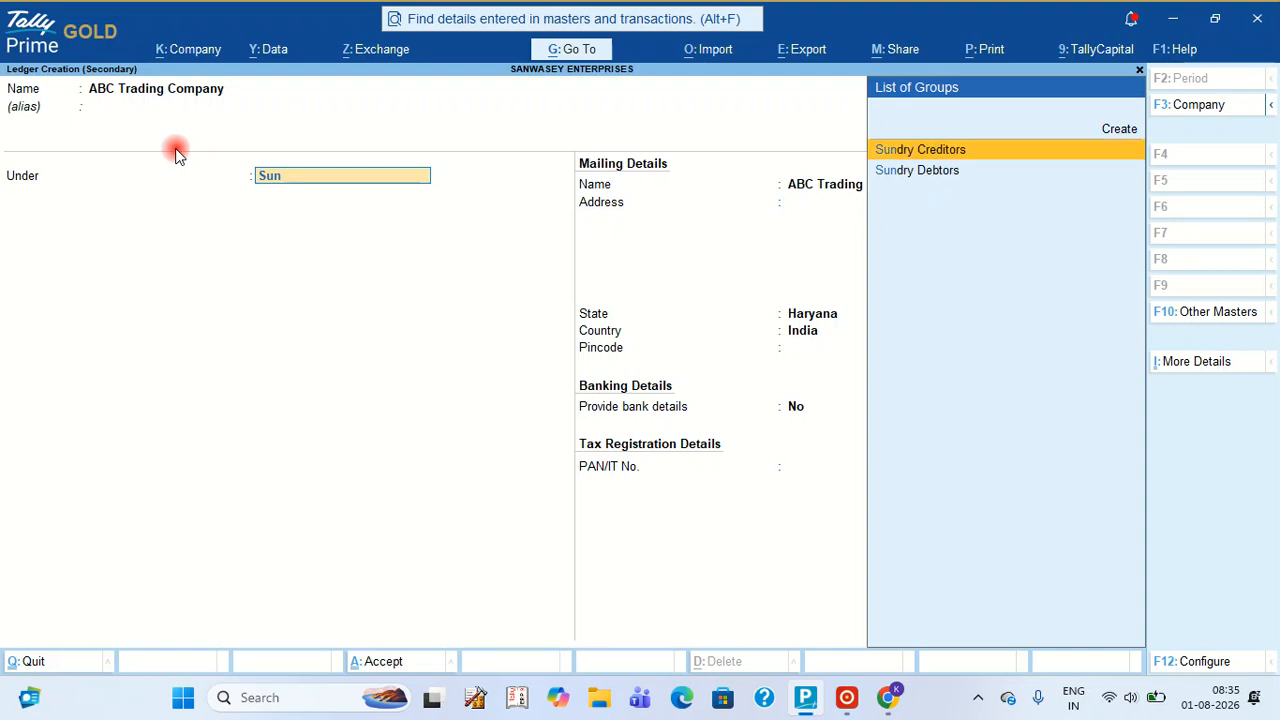
key("Return")
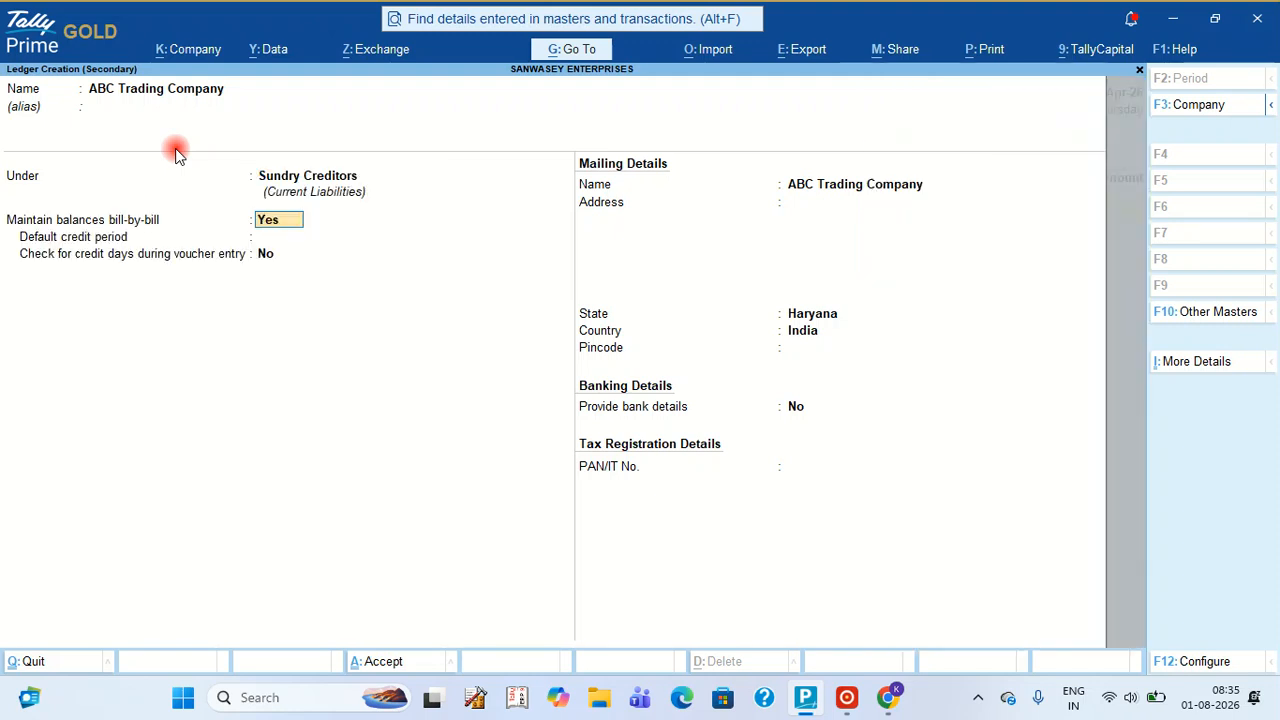
Step: Set bill-by-bill balances to No for the ABC Trading Company ledger and save it with its default mailing, banking and tax details
type("n")
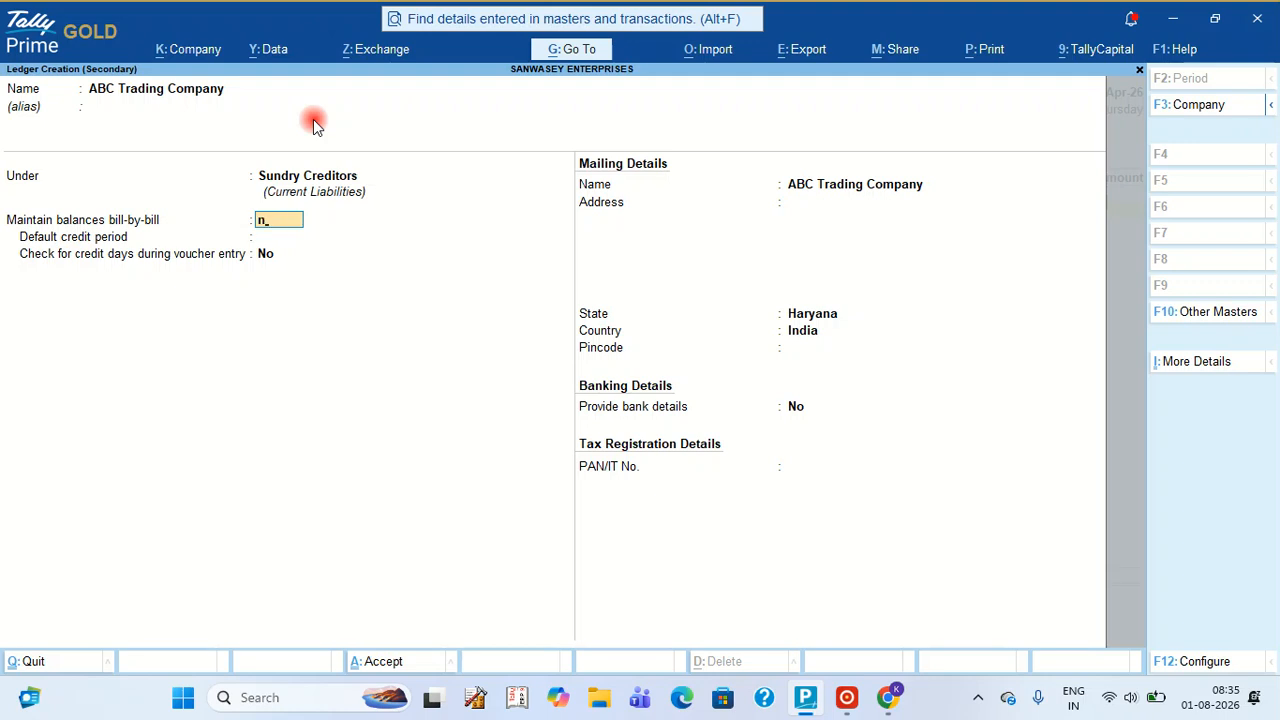
key("Return")
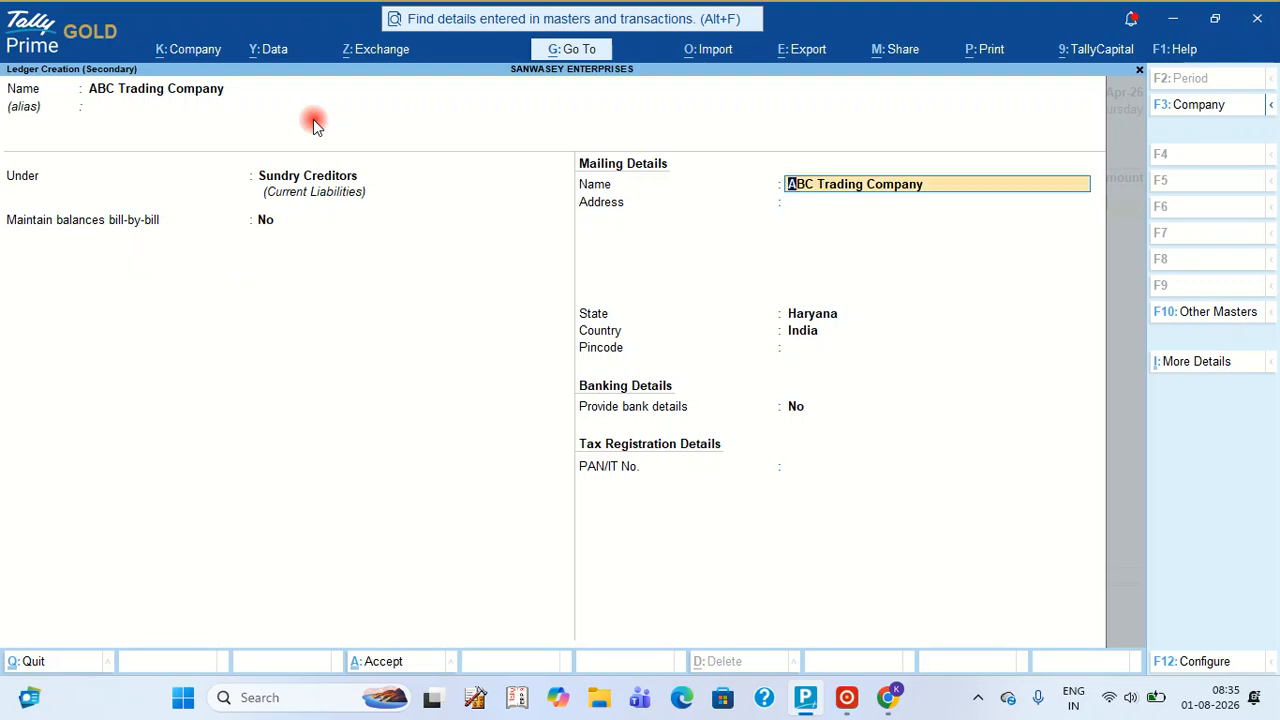
key("Return")
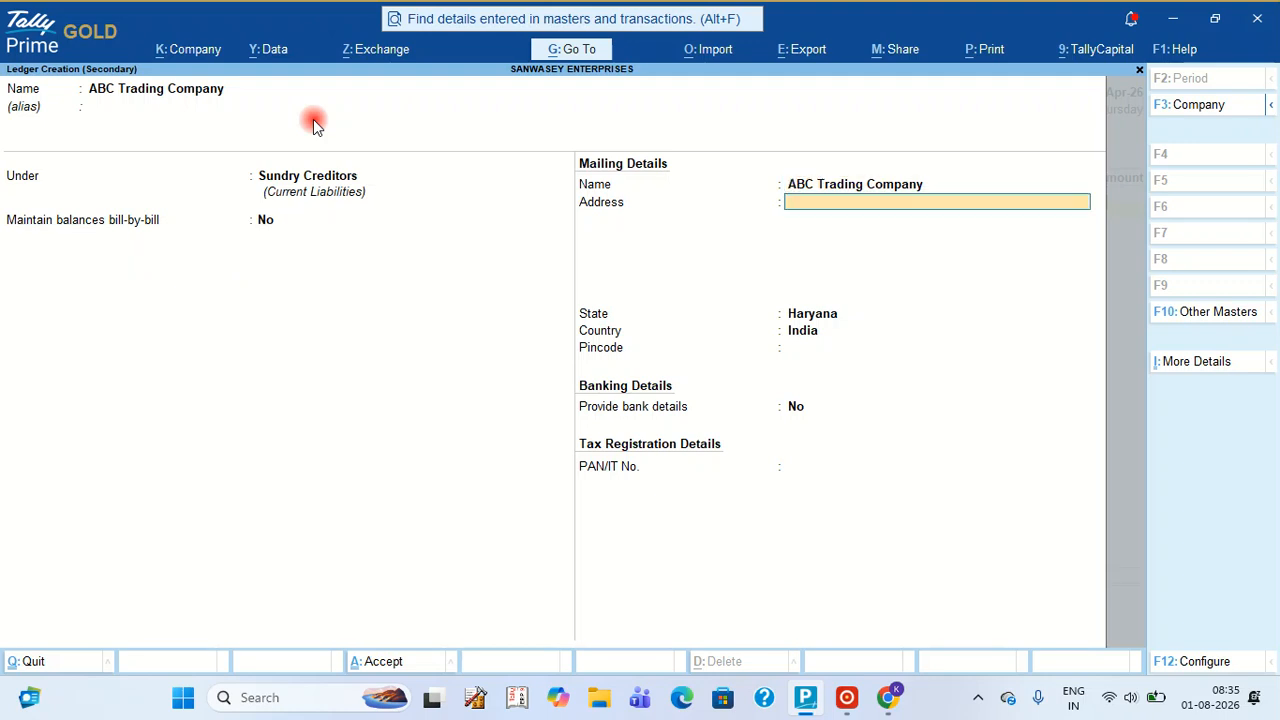
key("Return")
key("Return")
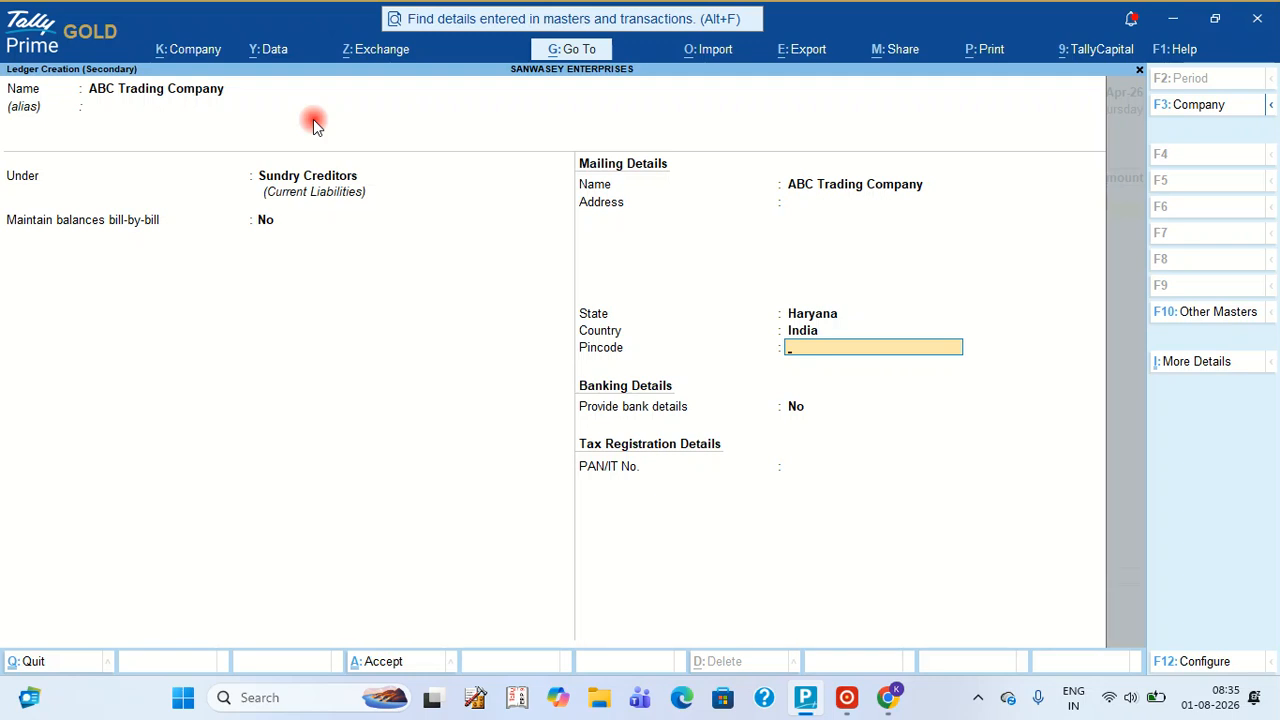
key("Return")
key("Return")
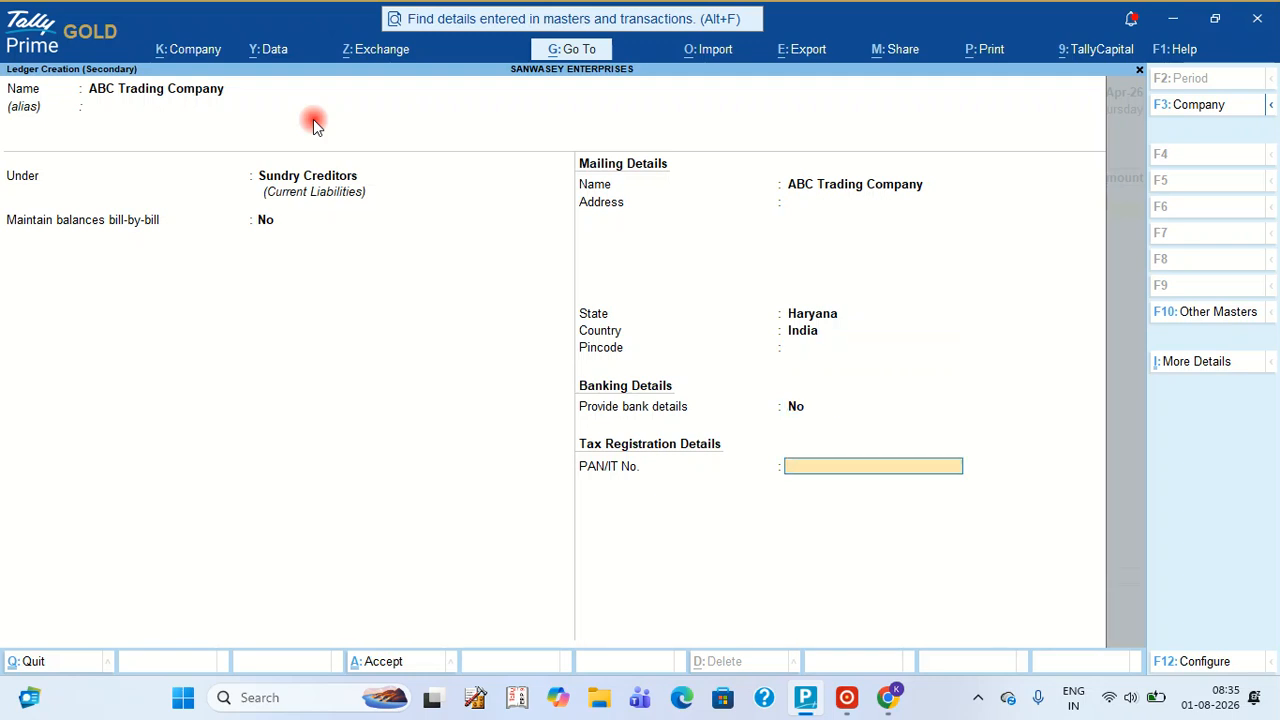
key("Return")
key("Return")
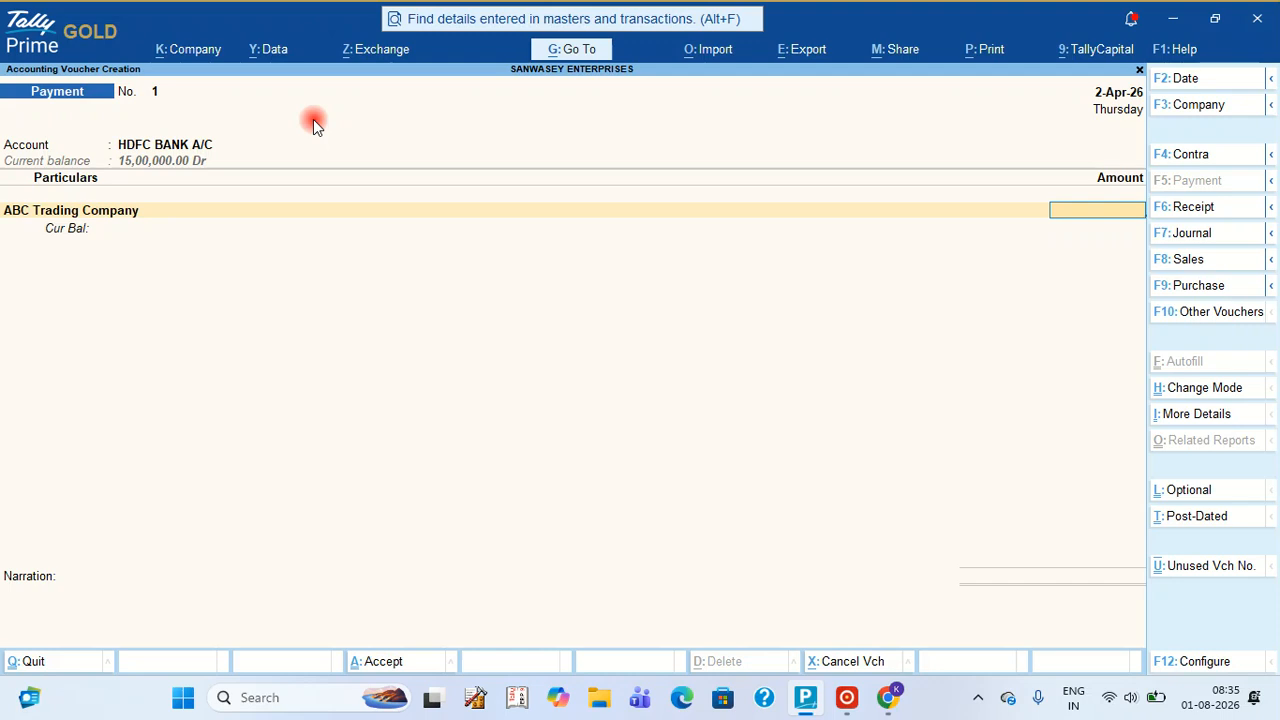
Step: Enter 2,00,000 as the amount paid to ABC Trading Company and proceed to the bank allocations
type("200000")
key("Return")
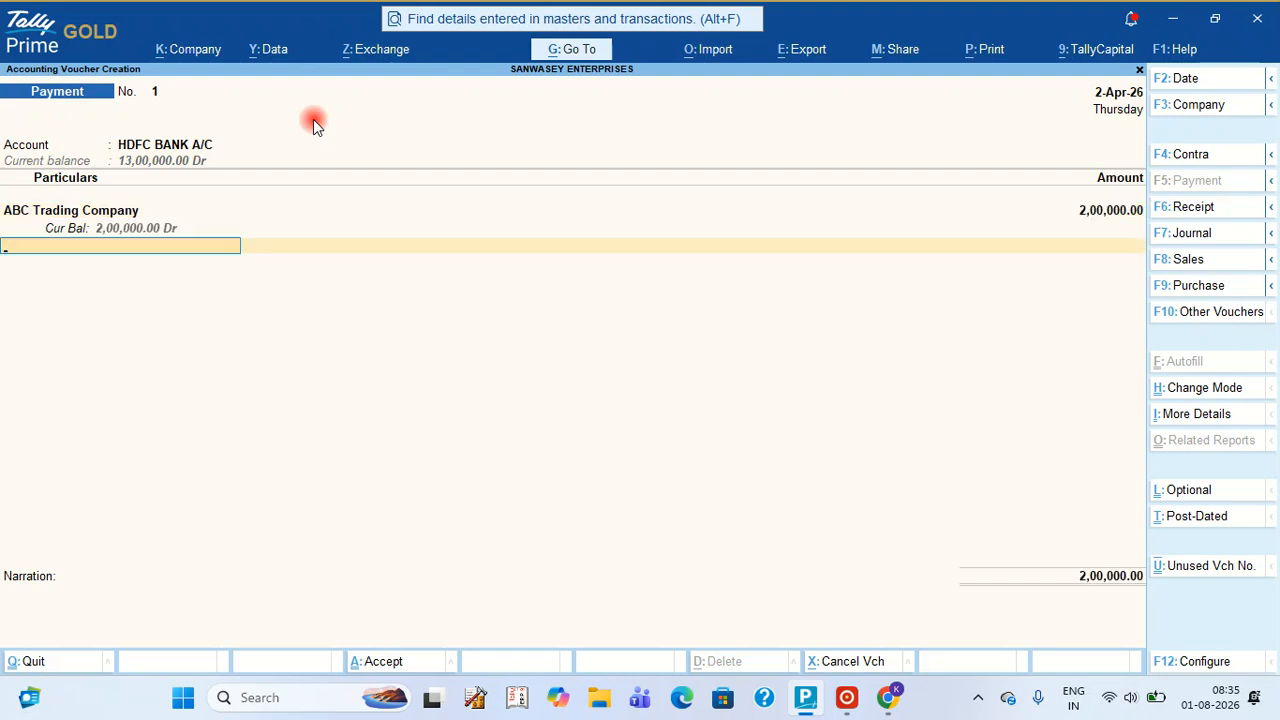
key("Return")
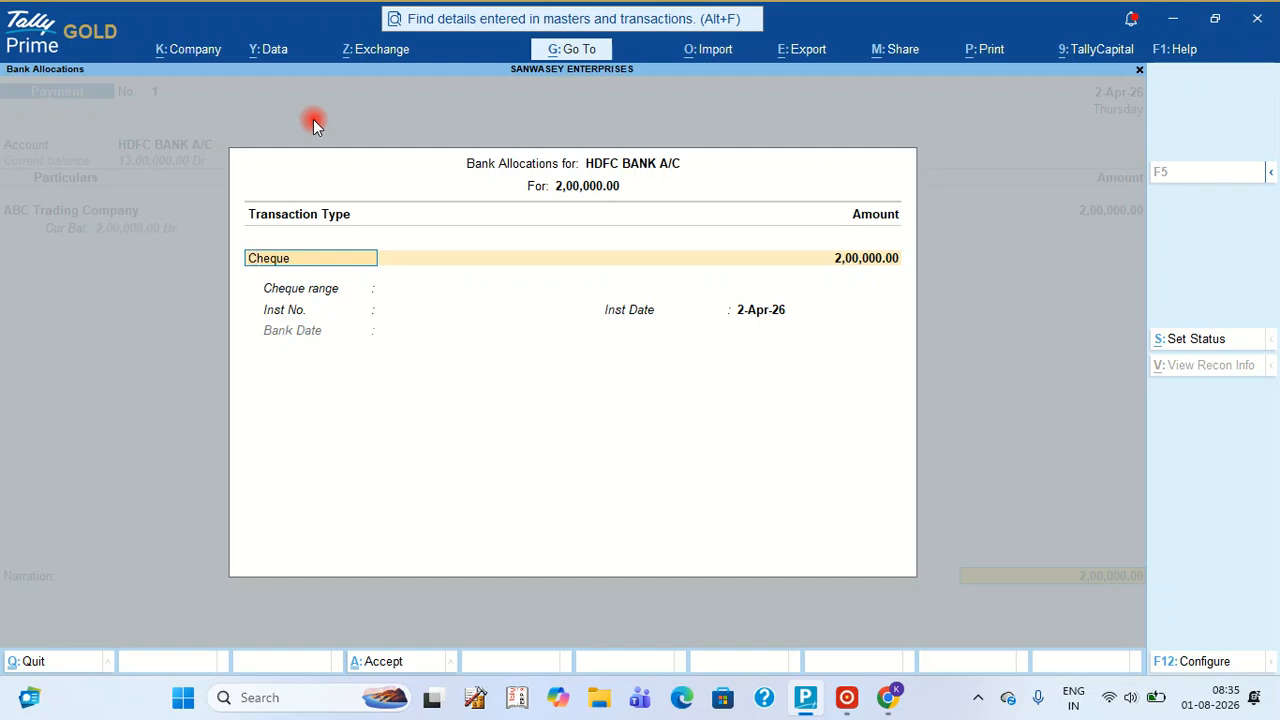
Step: Set the bank allocation's transaction type to UPI from the full list of types, with the bank name Not Applicable and the UPI details blank
key("Right")
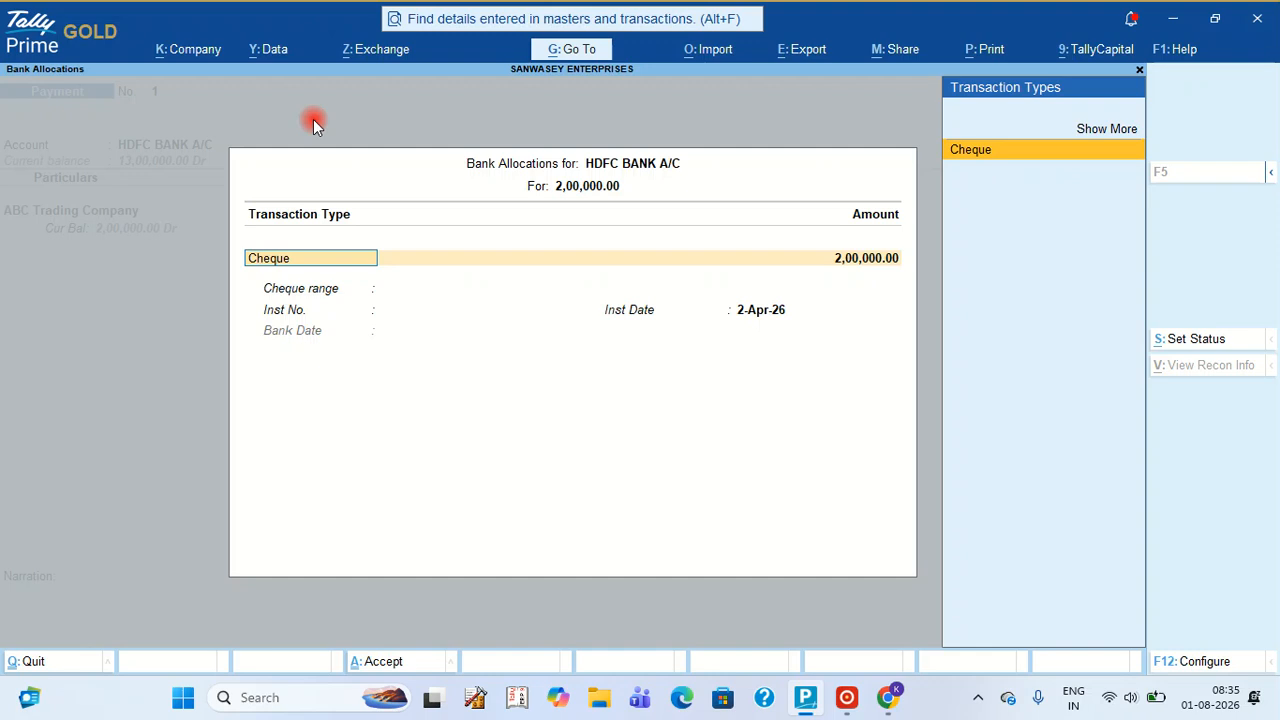
key("Up")
key("Return")
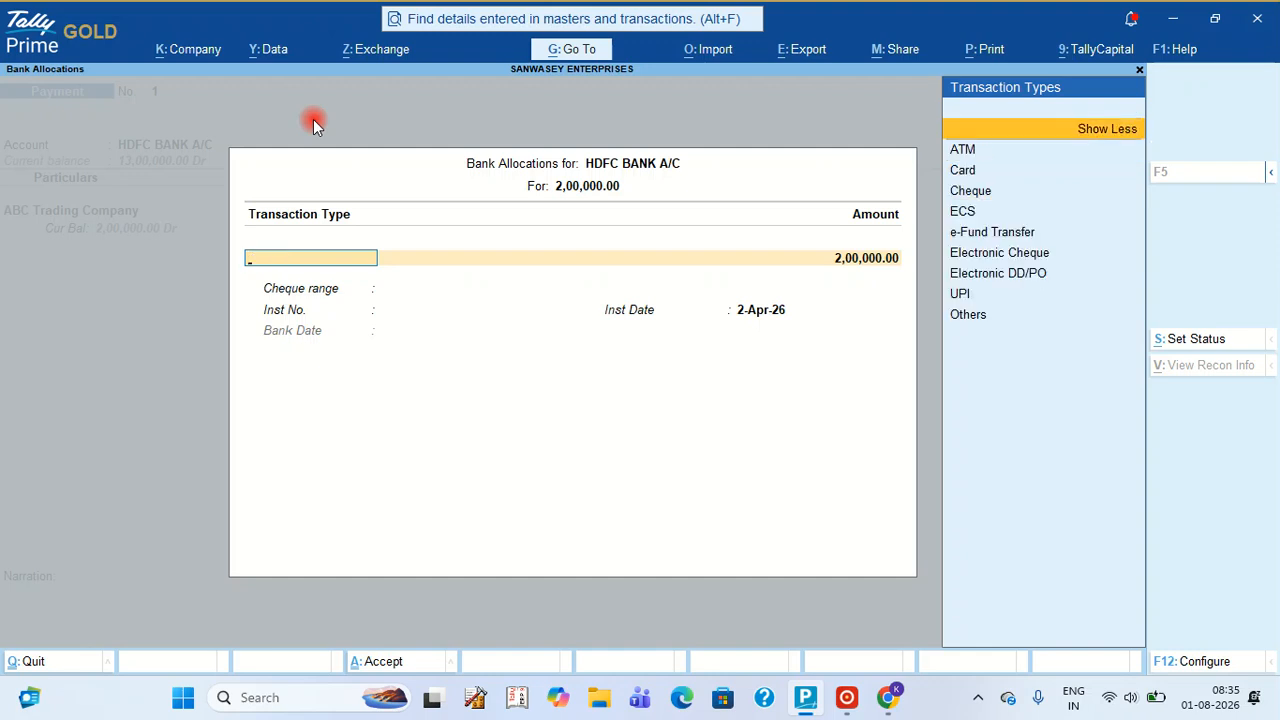
key("Down")
key("Down")
key("Down")
key("Down")
key("Down")
key("Down")
key("Down")
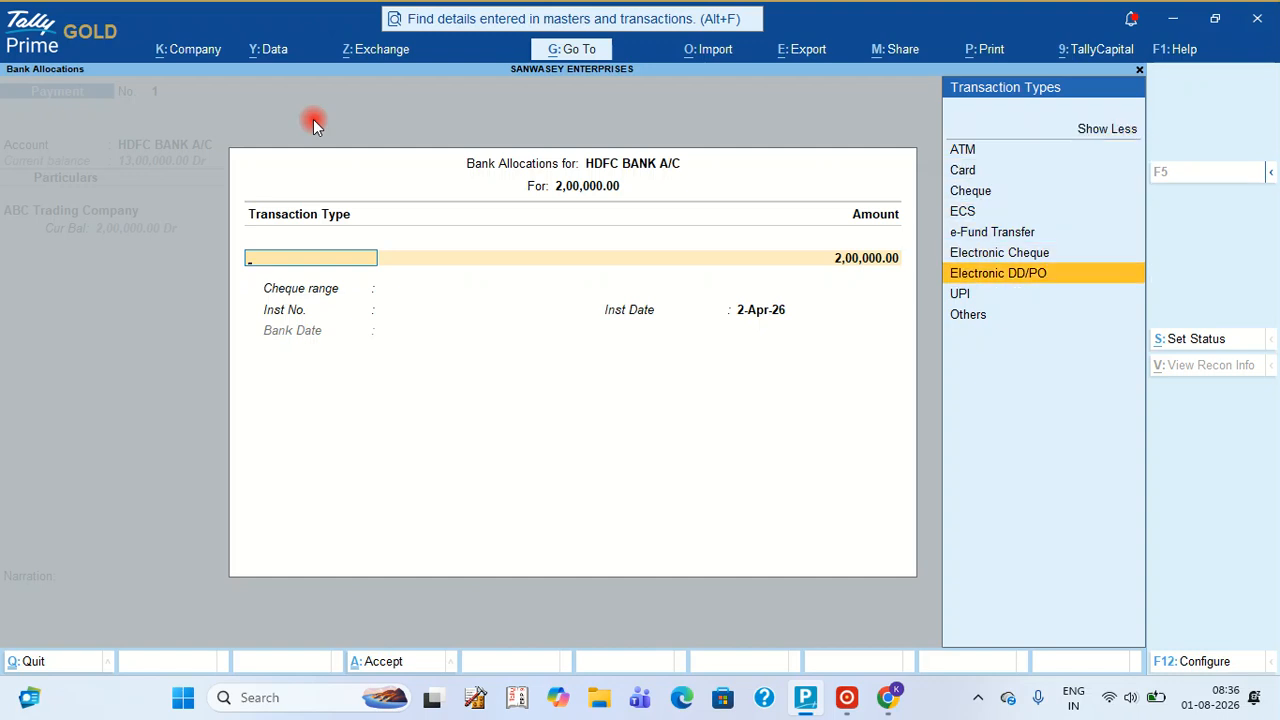
key("Down")
key("Return")
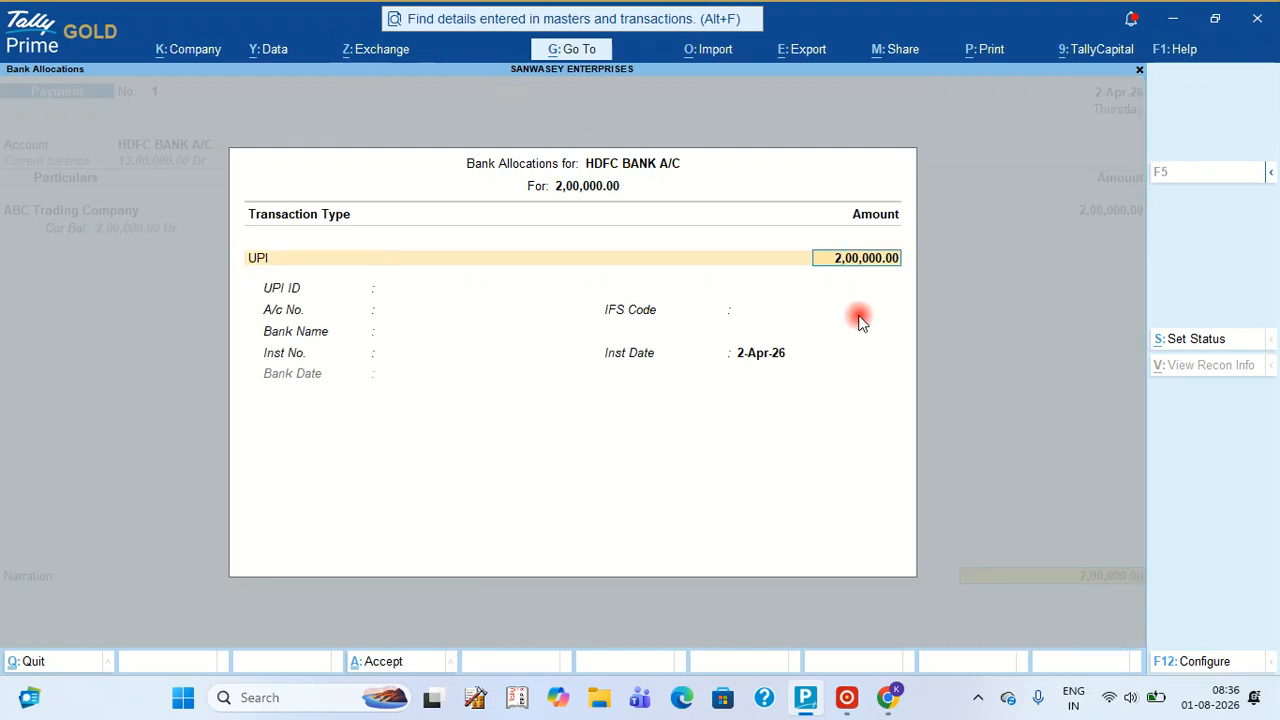
key("Return")
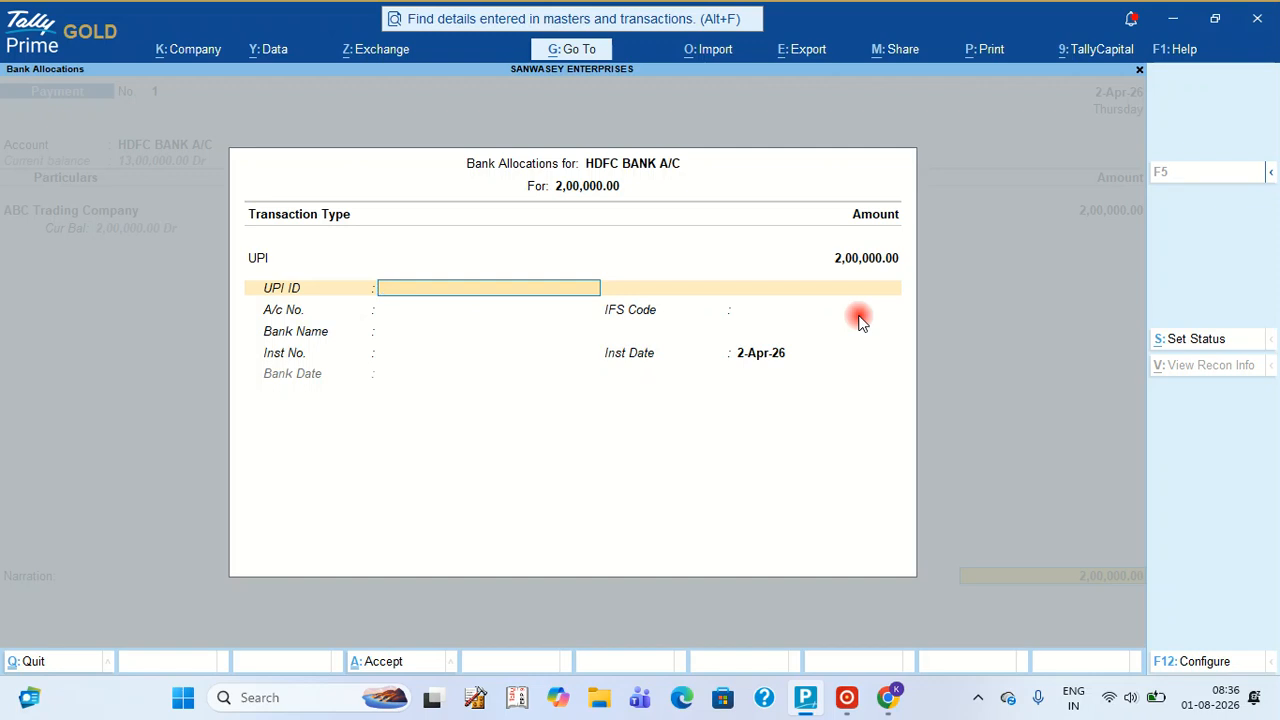
key("Return")
key("Return")
key("Return")
key("Return")
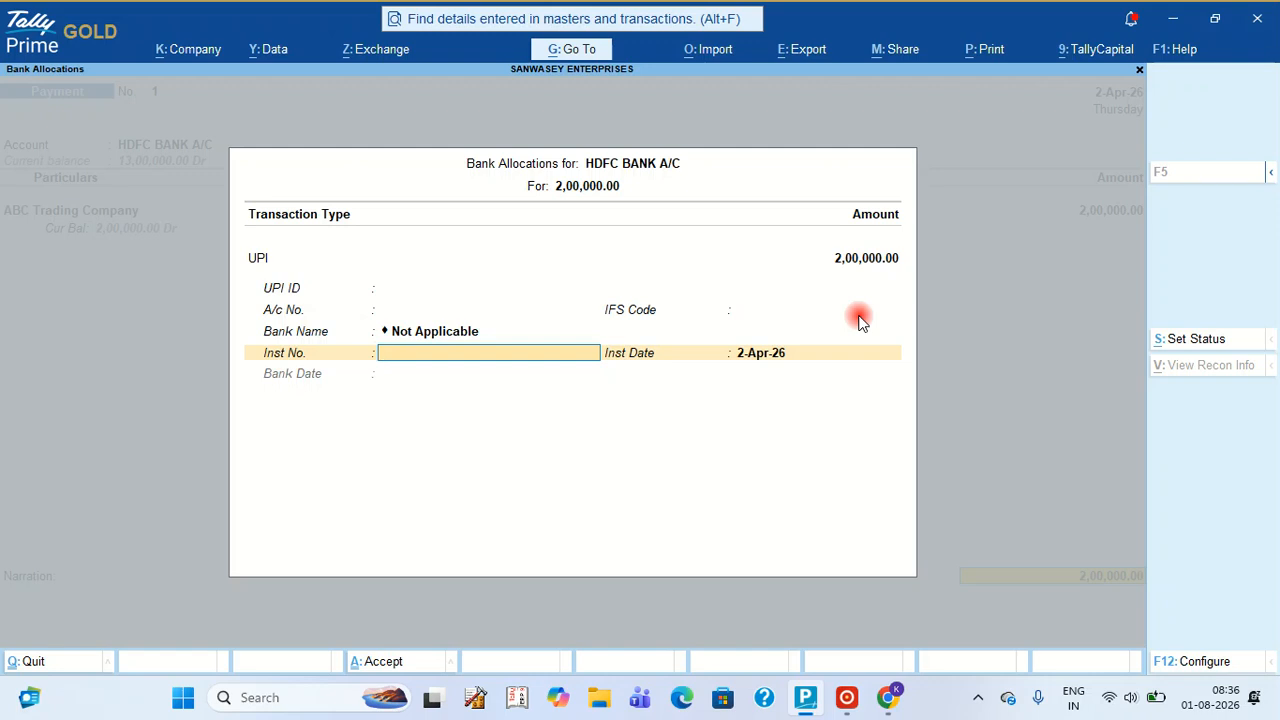
Step: Return to the bank allocation's transaction type and set it to Cheque
key("BackSpace")
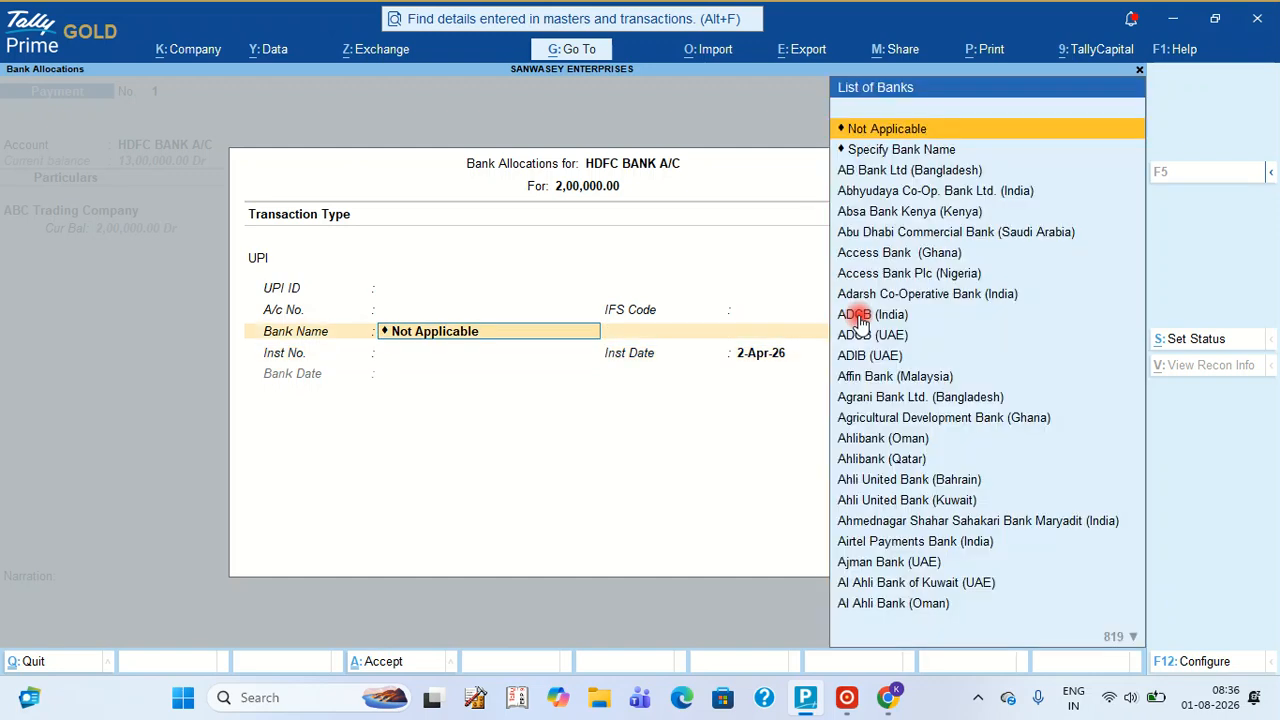
key("BackSpace")
key("BackSpace")
key("BackSpace")
key("BackSpace")
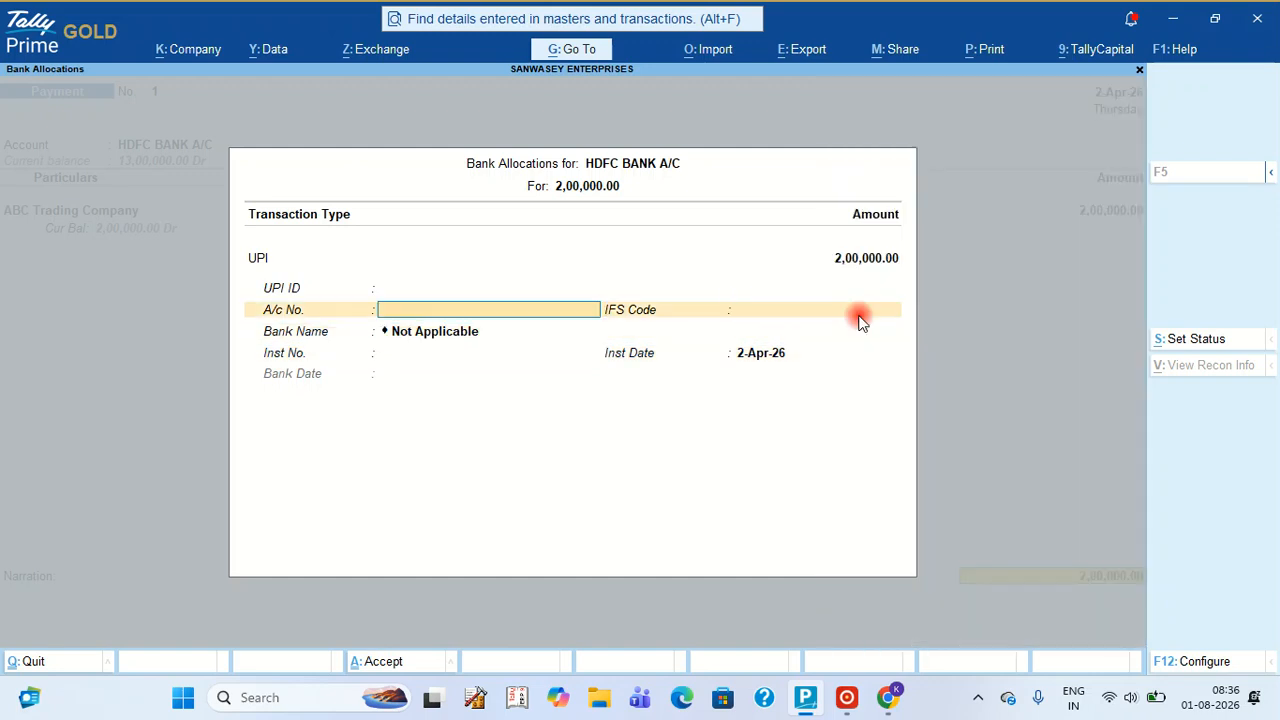
key("BackSpace")
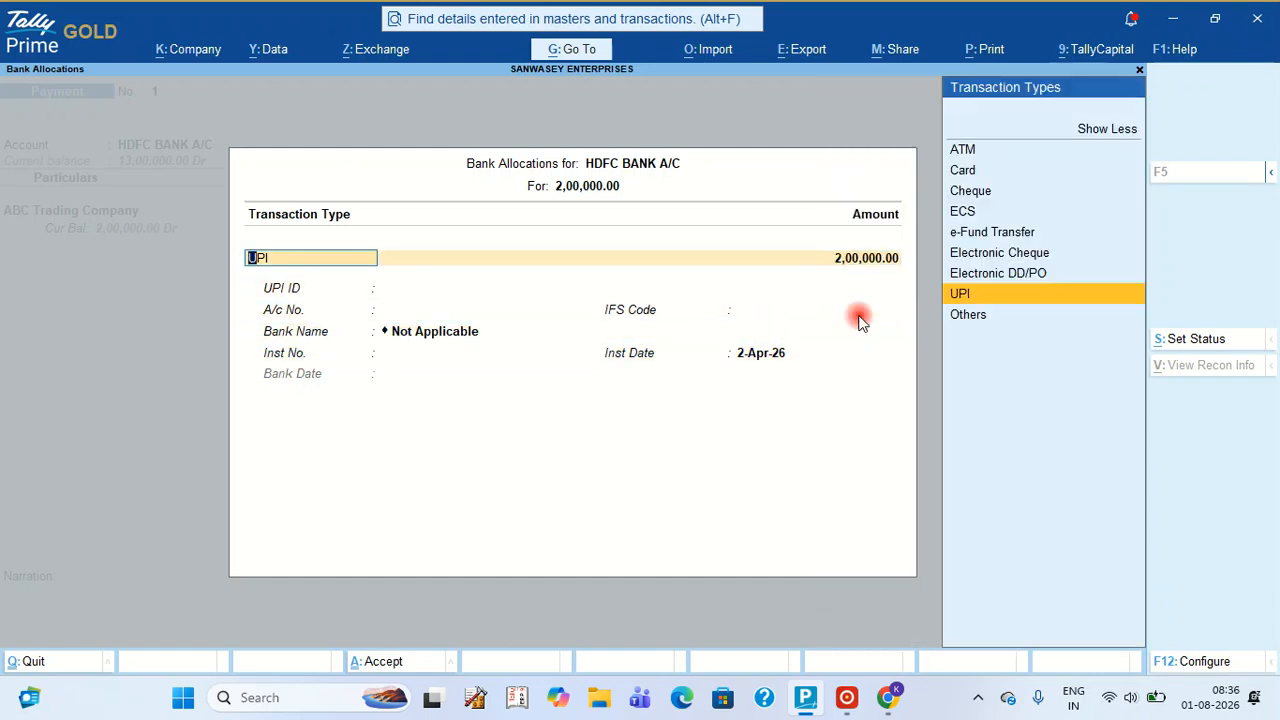
key("Up")
key("Up")
key("Up")
key("Up")
key("Up")
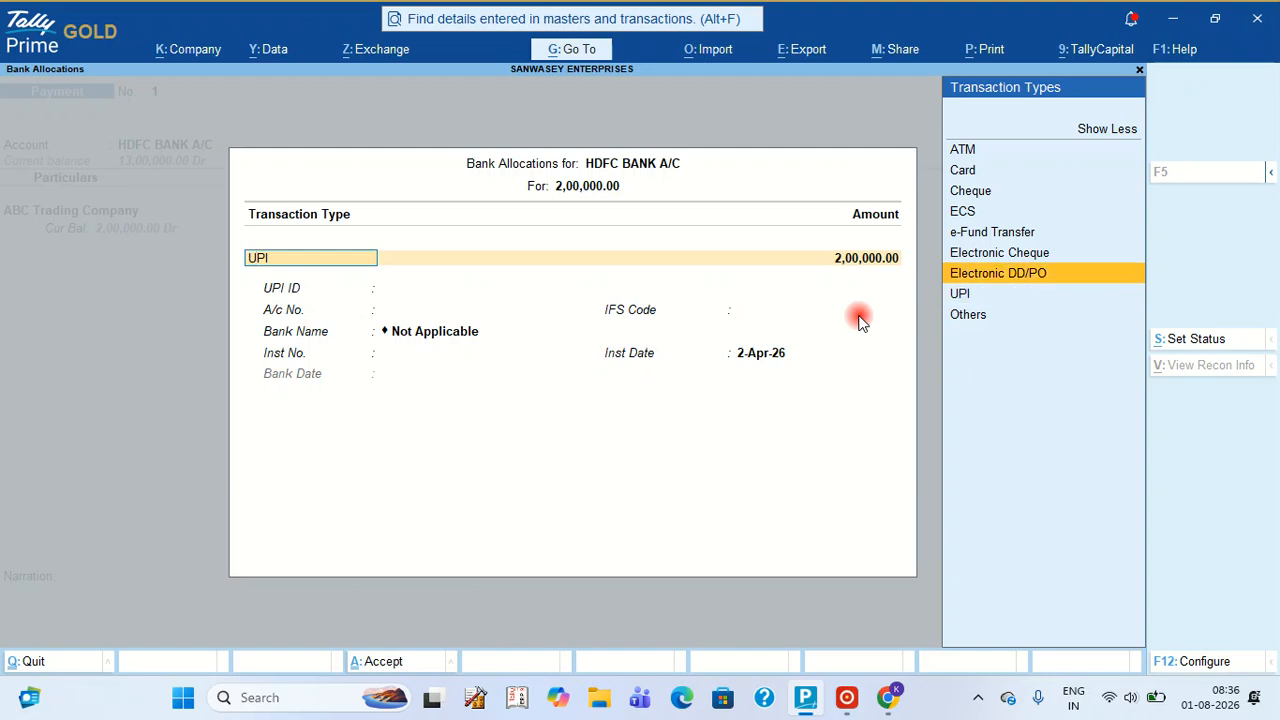
key("Return")
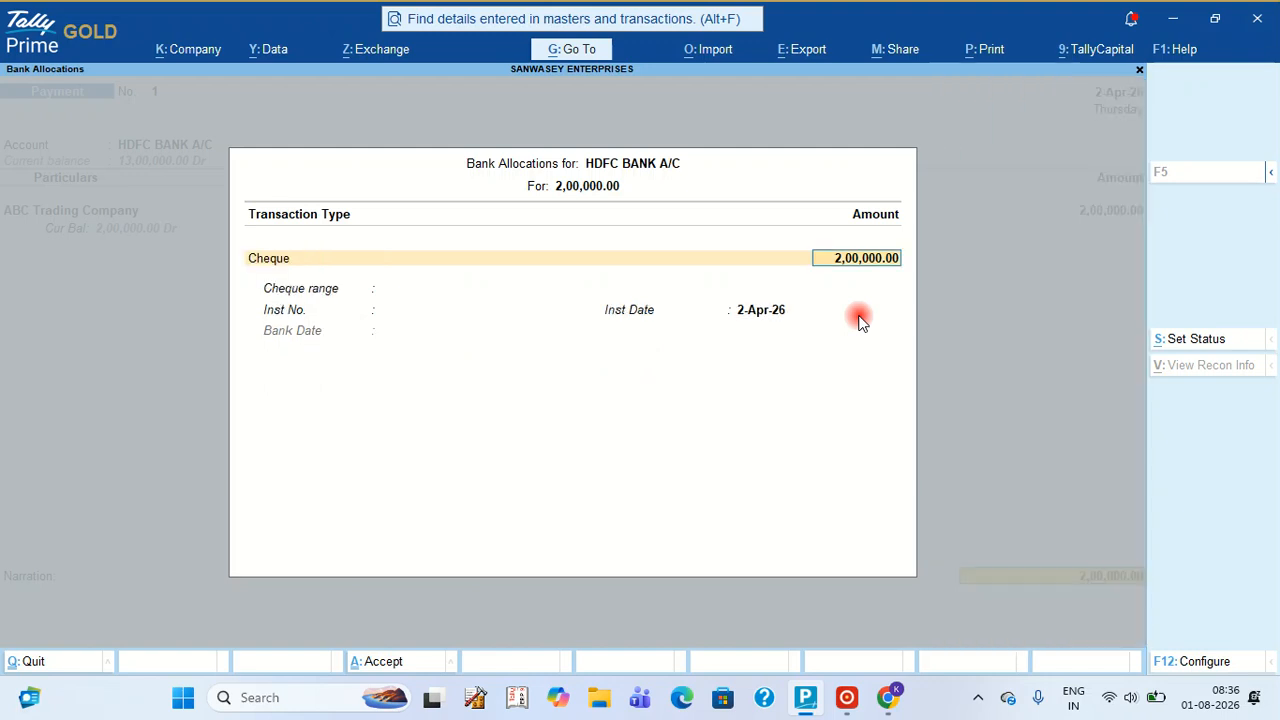
Step: Complete the 2,00,000 cheque allocation with range Not Applicable, instrument number 000002 and instrument date 2-Apr-26
key("Return")
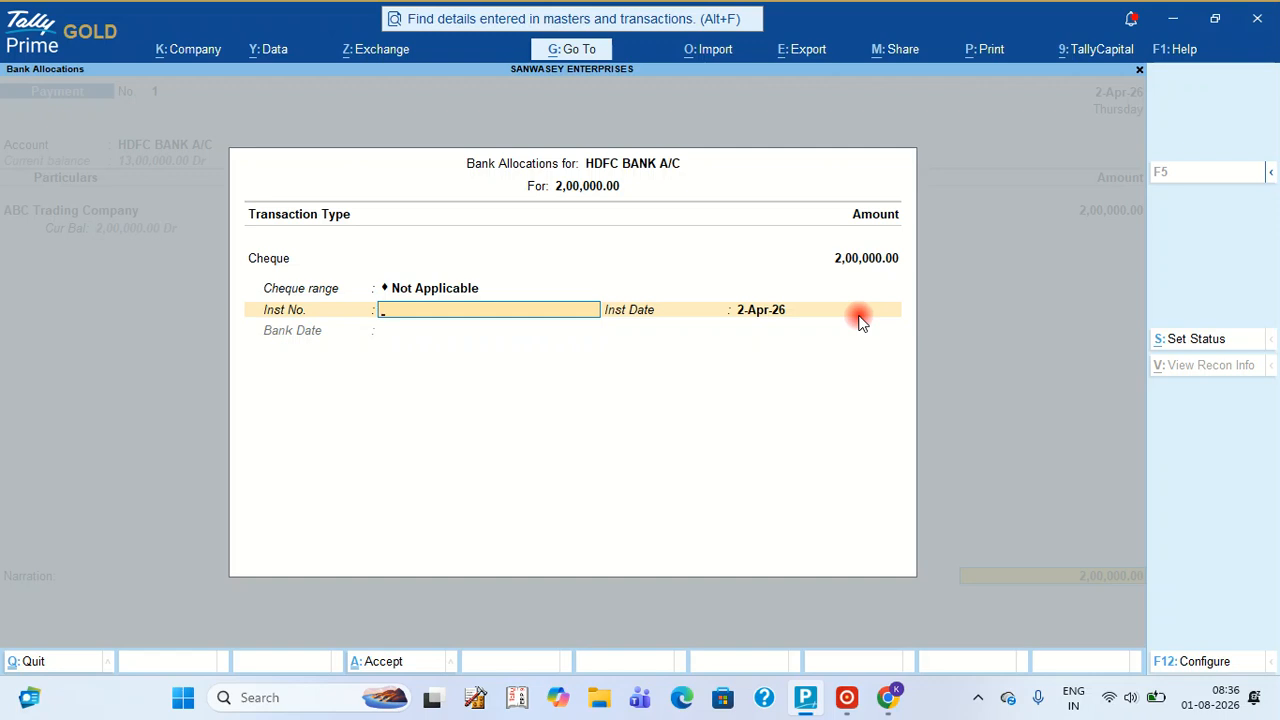
type("000002")
key("Return")
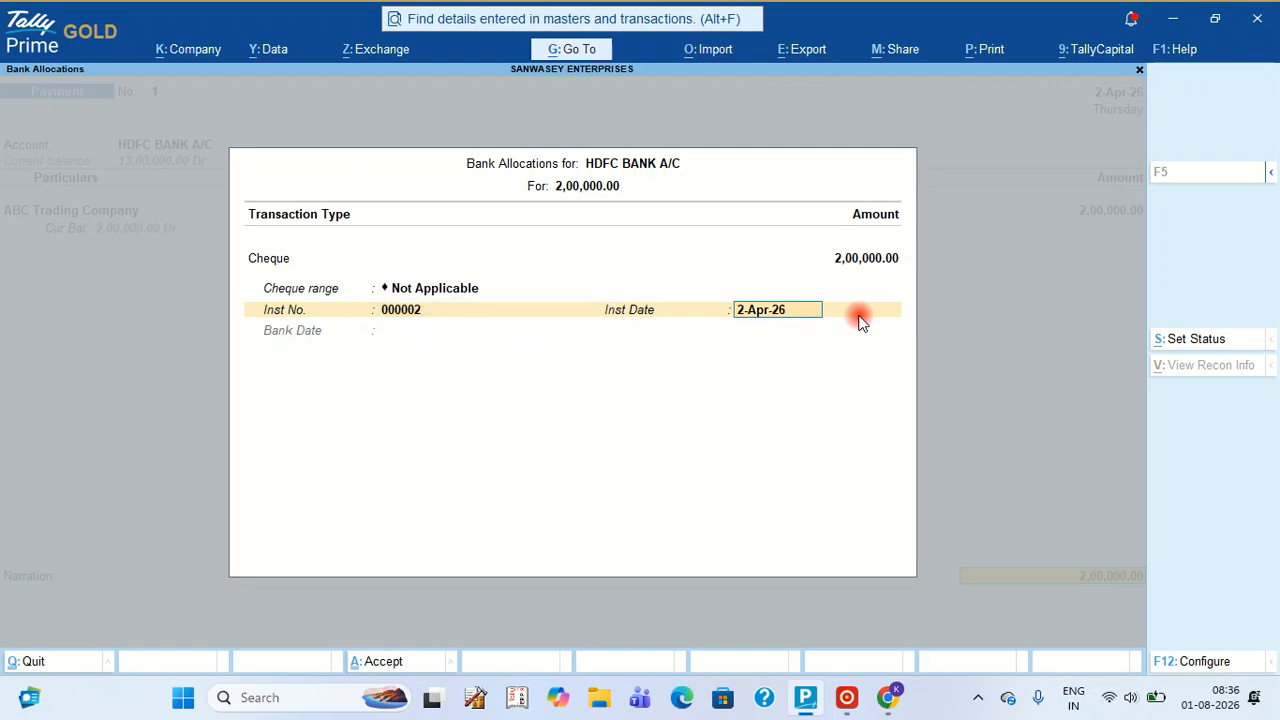
key("Return")
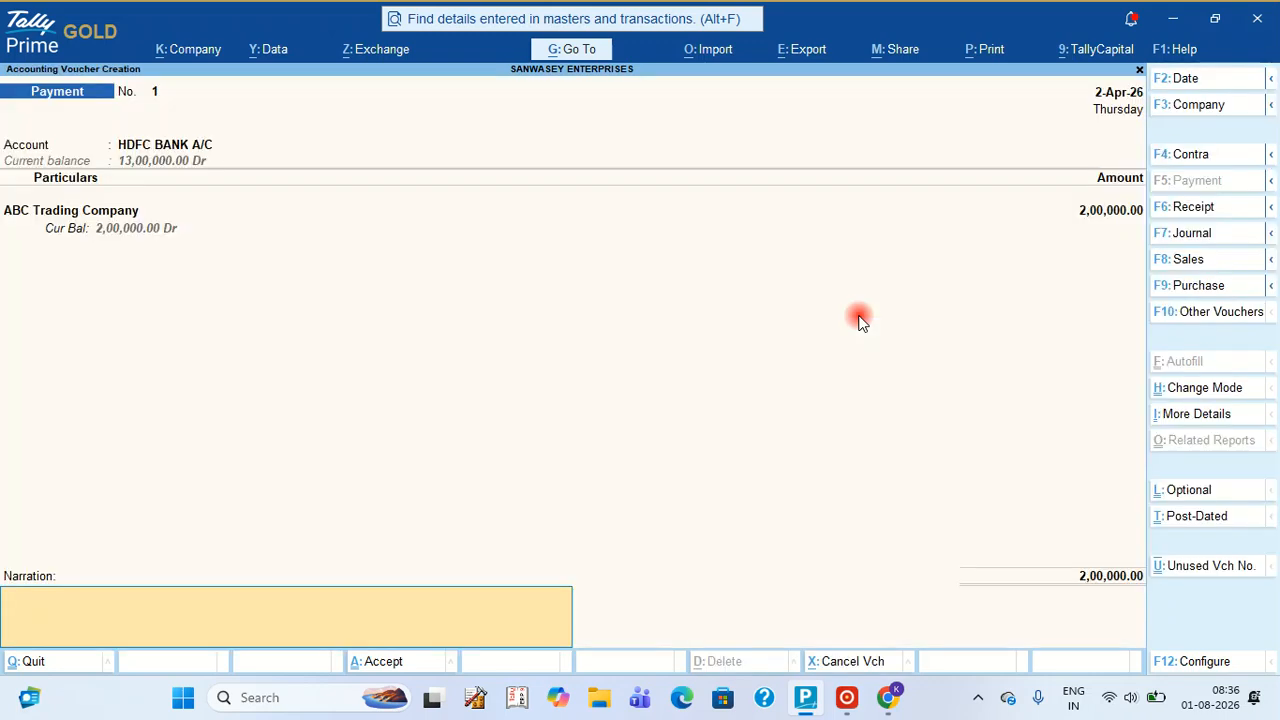
Step: Enter the narration "Being the amount paid as an advance for purchasng." and save the payment voucher
type("Being the amount paidto")
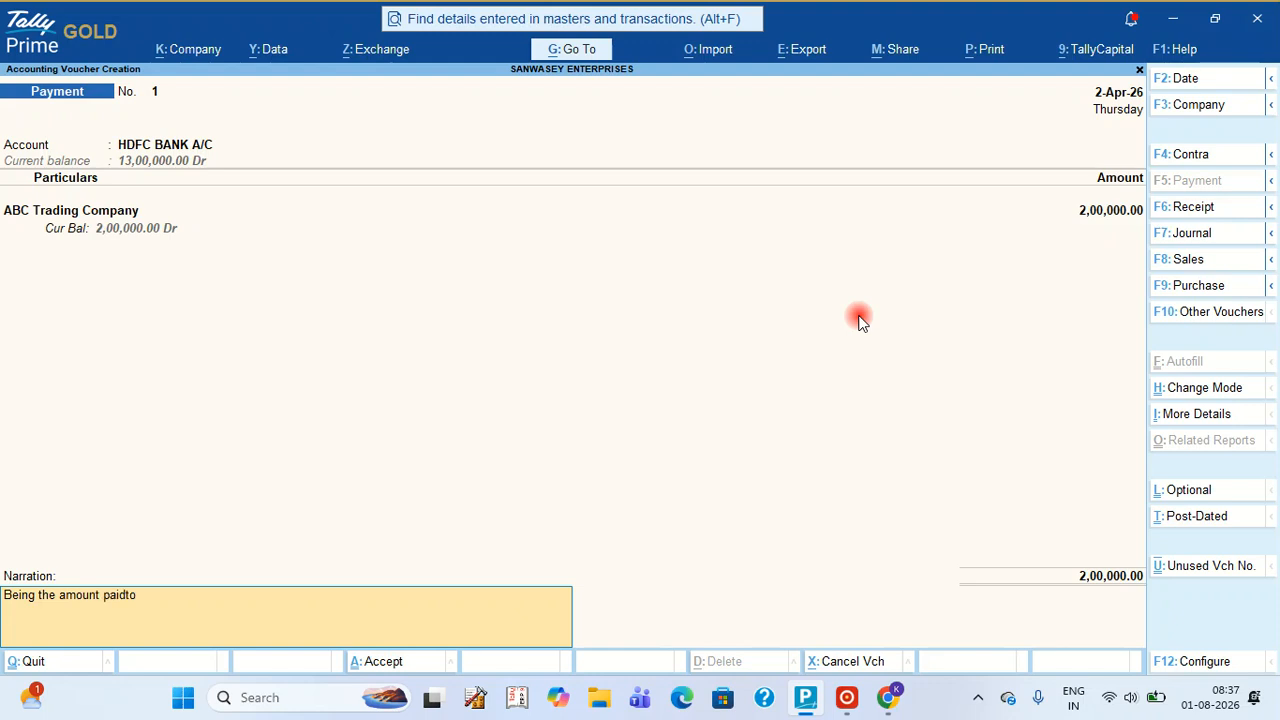
type("=")
key("BackSpace")
key("BackSpace")
key("BackSpace")
type("d as an advace")
key("BackSpace")
type("nce for purchasng.")
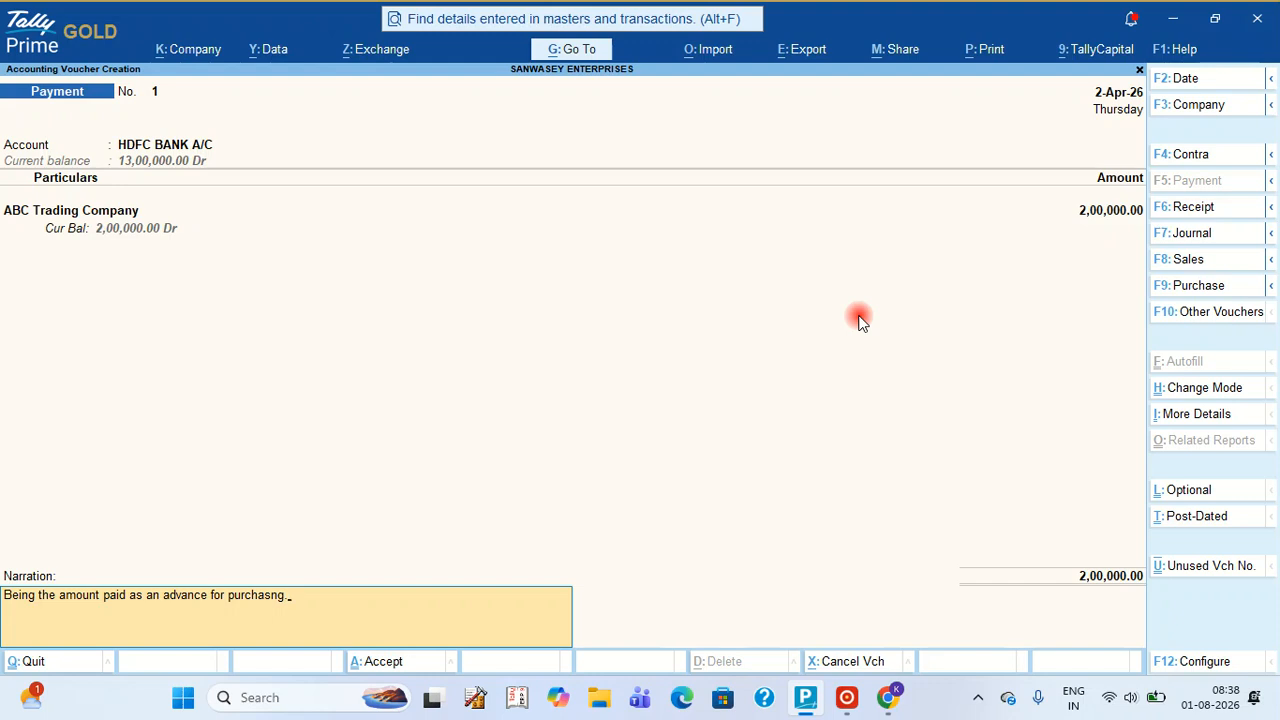
key("Return")
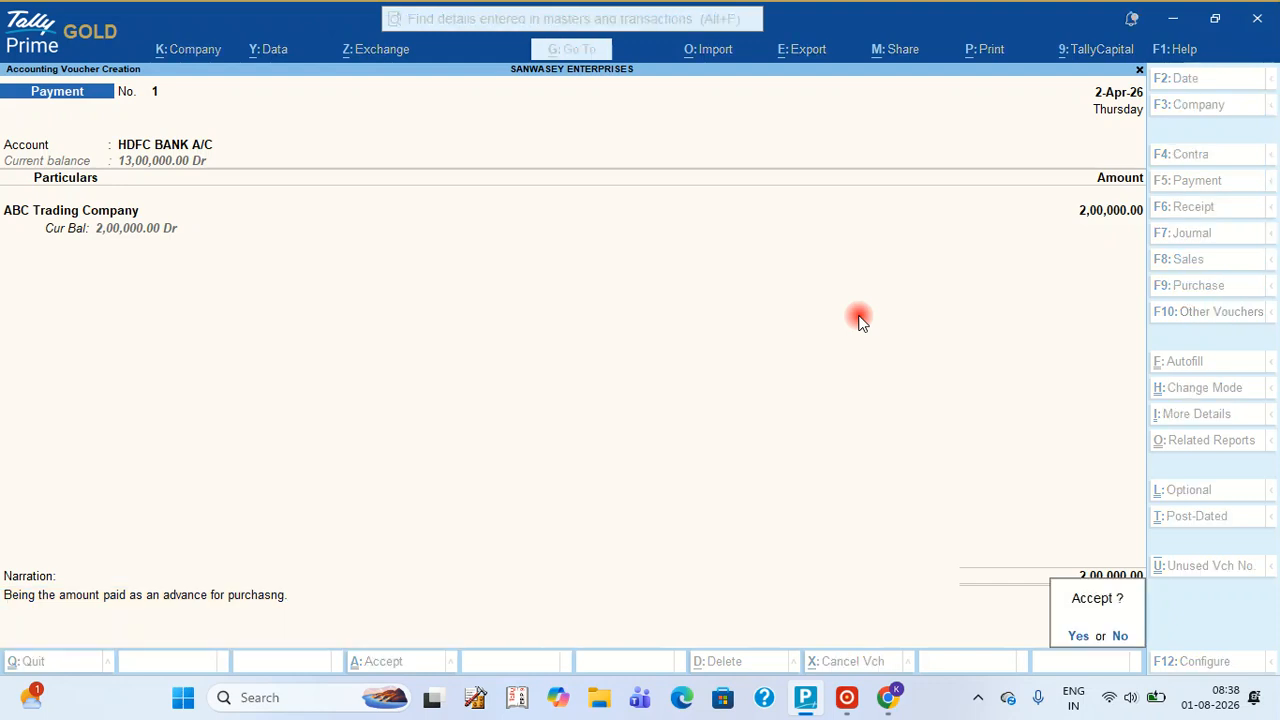
key("Return")
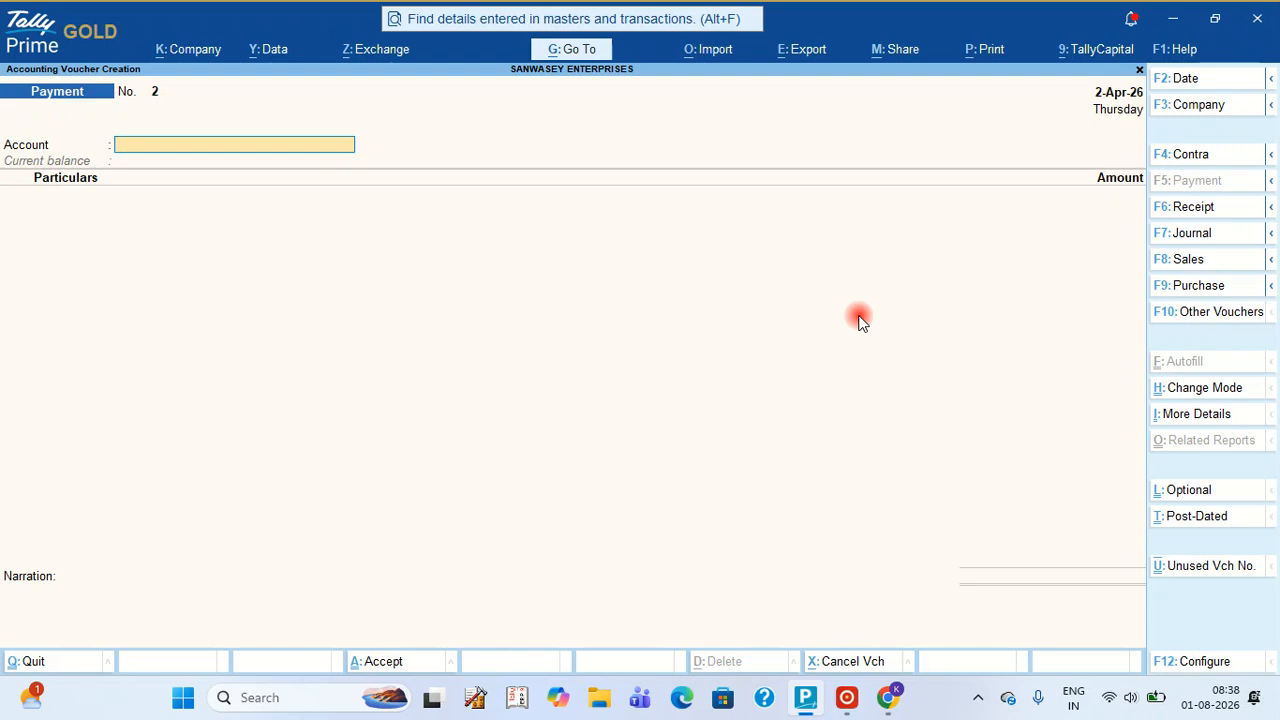
Step: Leave and reopen voucher entry, set the voucher date to 1-May-26 and change the voucher type to Contra
key("Escape")
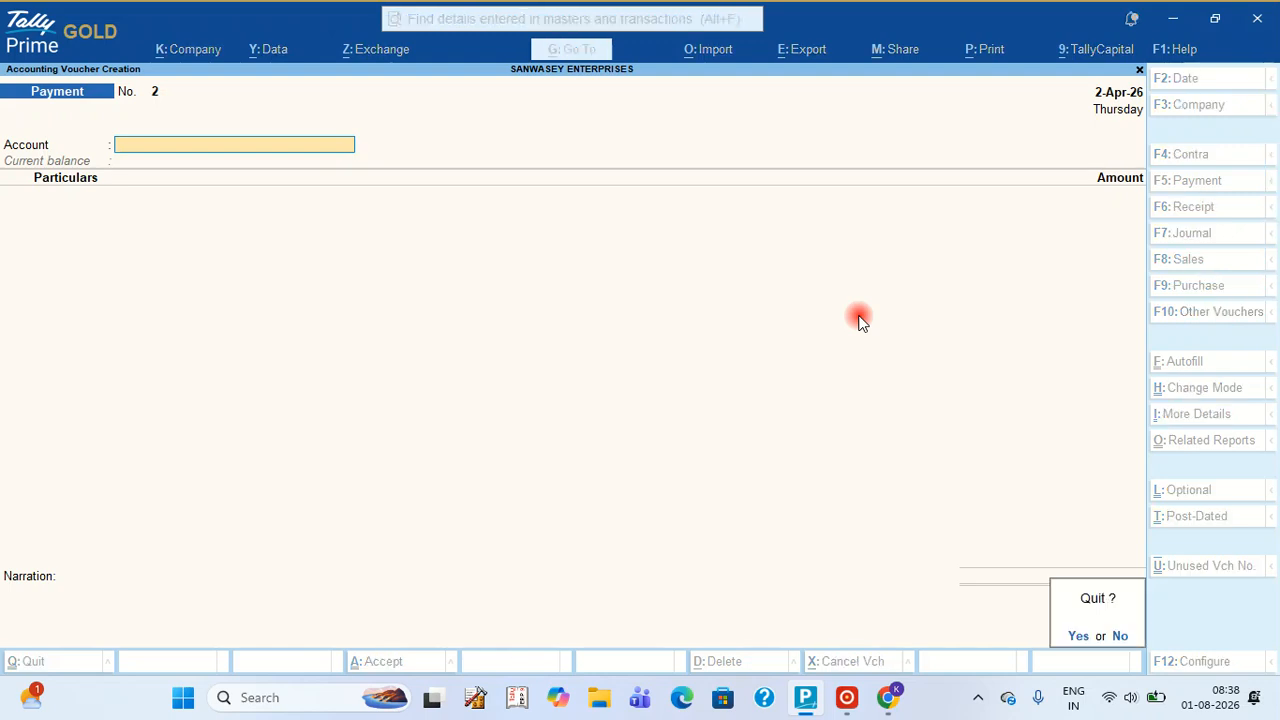
key("Return")
key("Return")
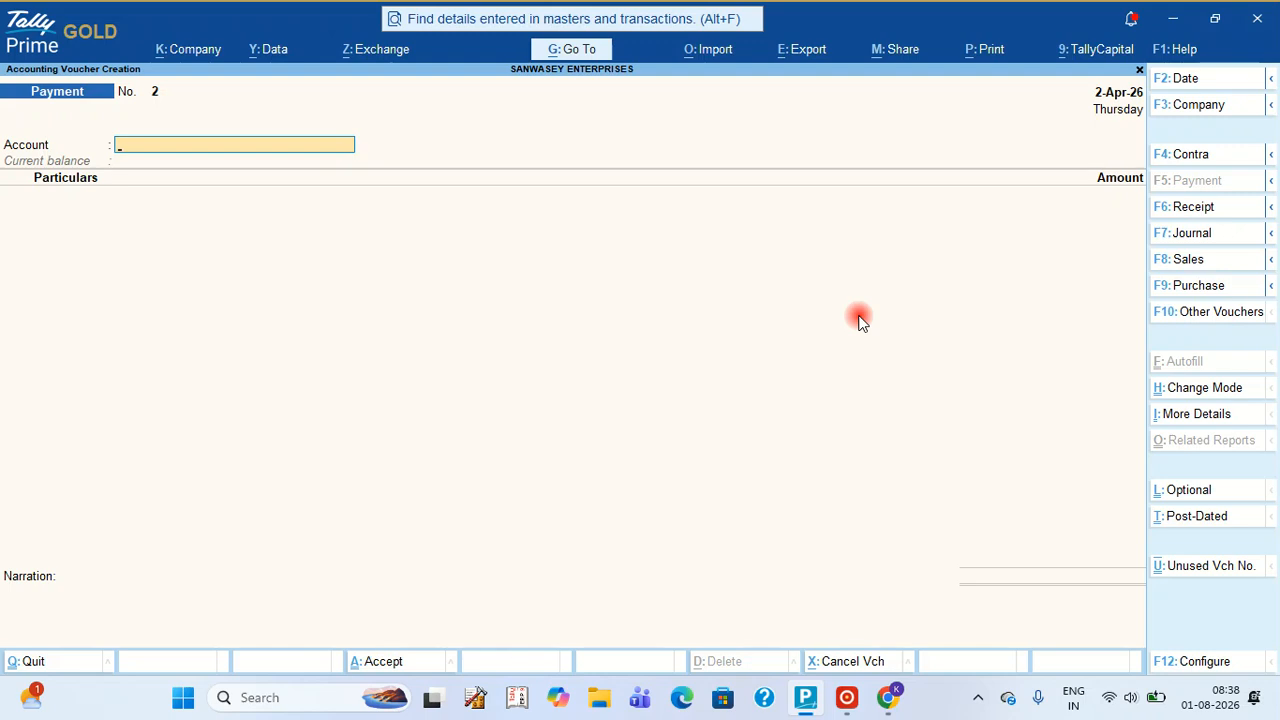
key("F2")
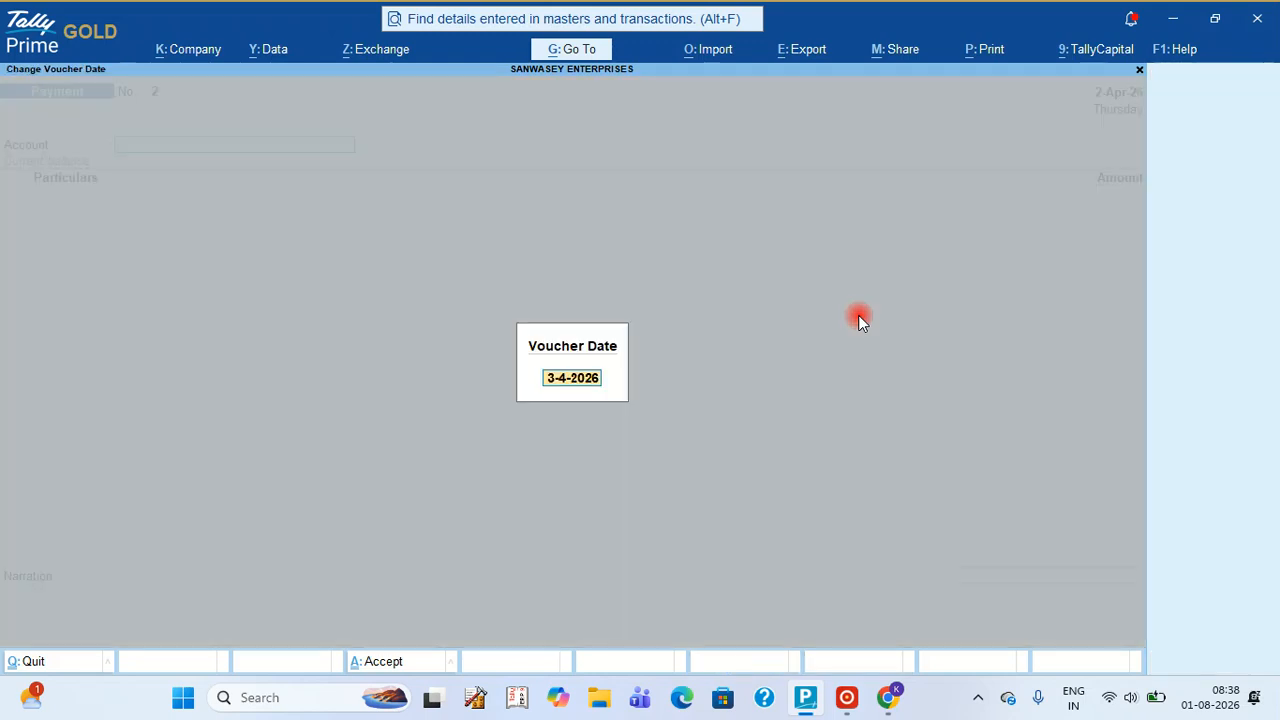
type("1.5")
key("Return")
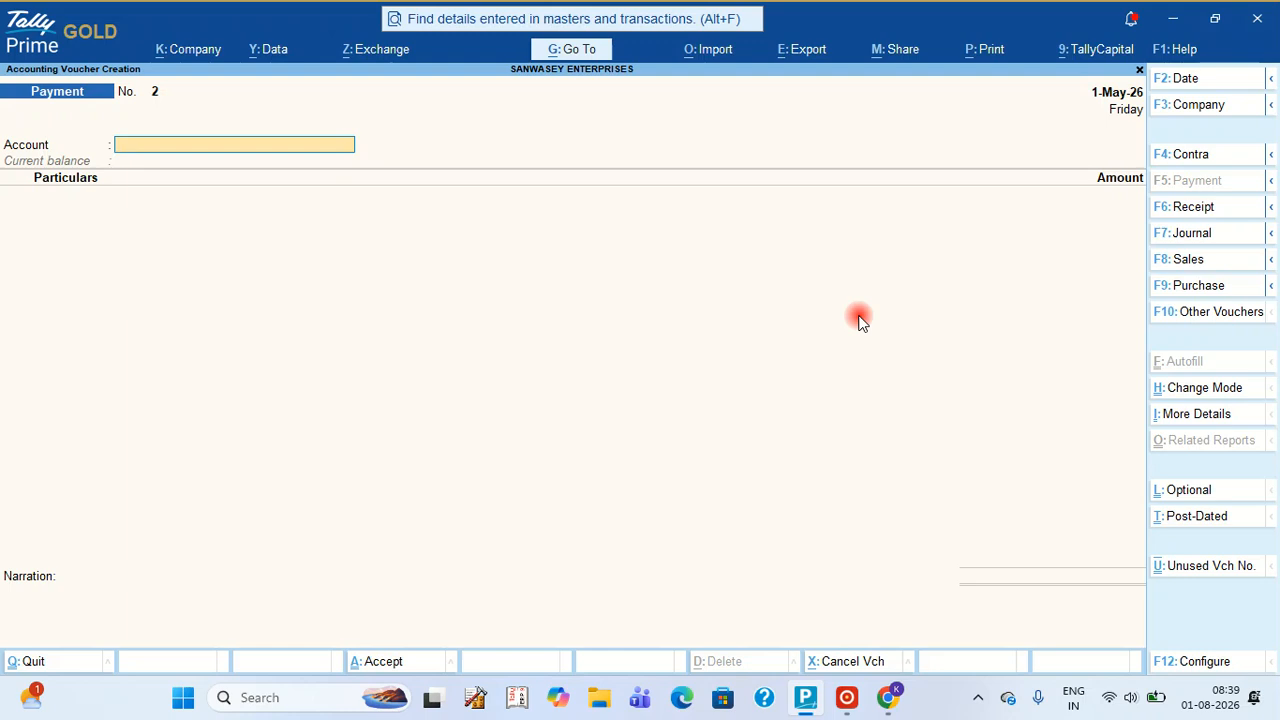
key("F4")
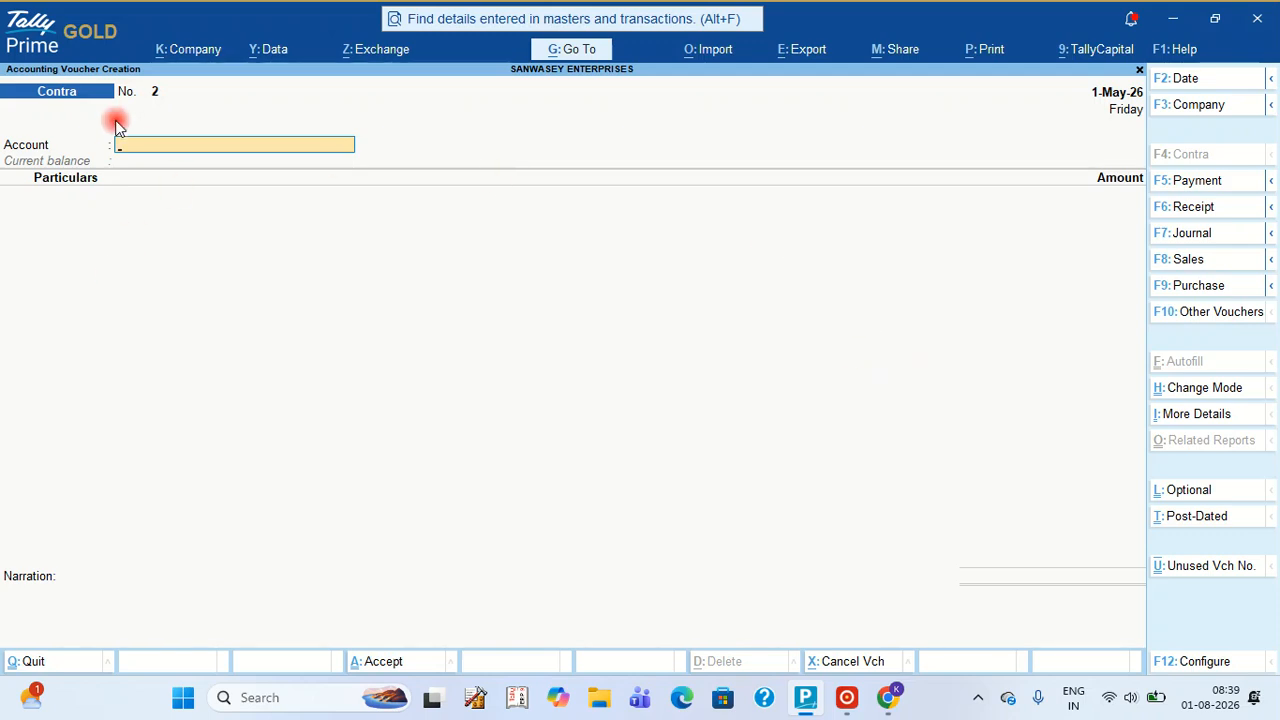
Step: Record a contra with HDFC BANK A/C as the account and Cash for 2,00,000, and proceed to the bank allocations
type("Hdf")
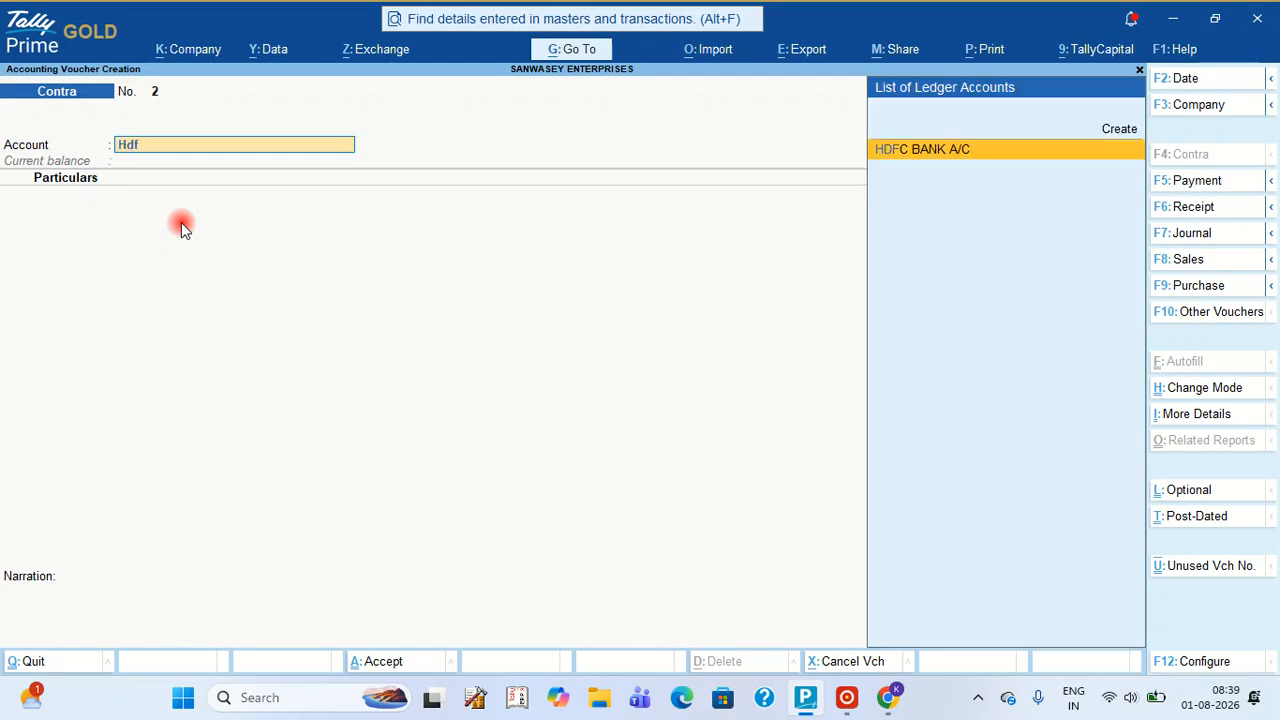
key("Return")
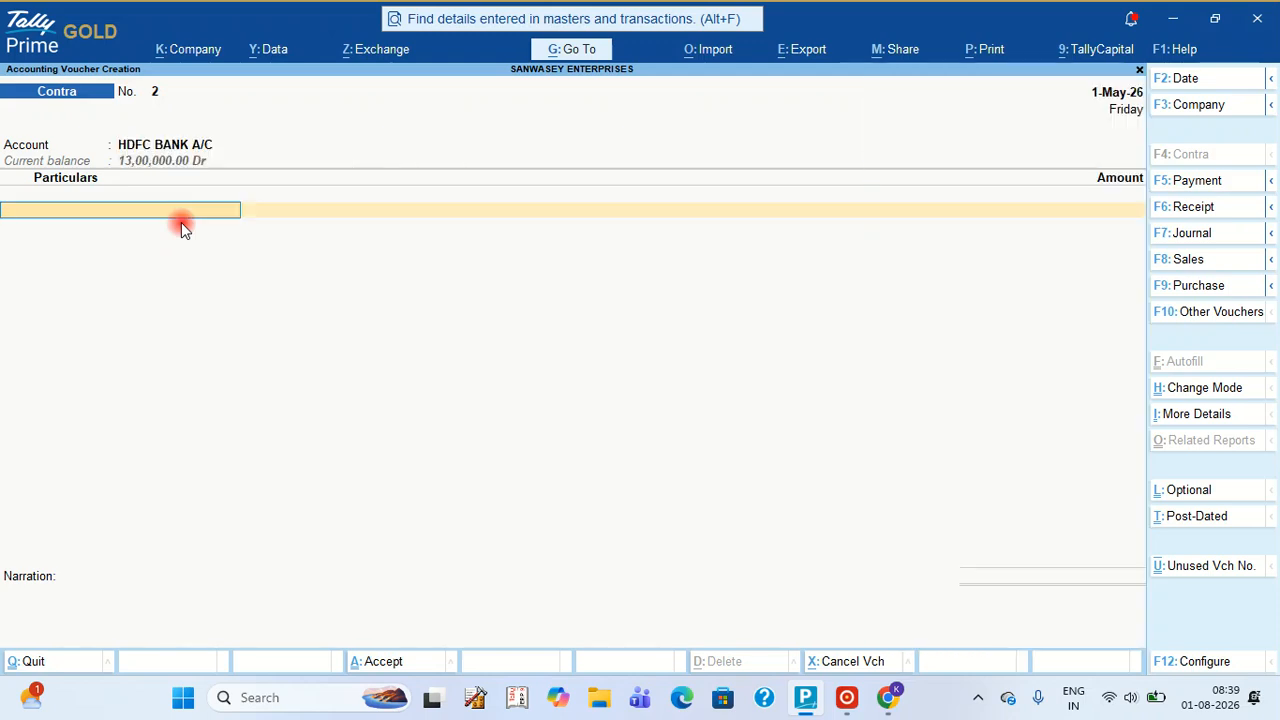
type("Ca")
key("Return")
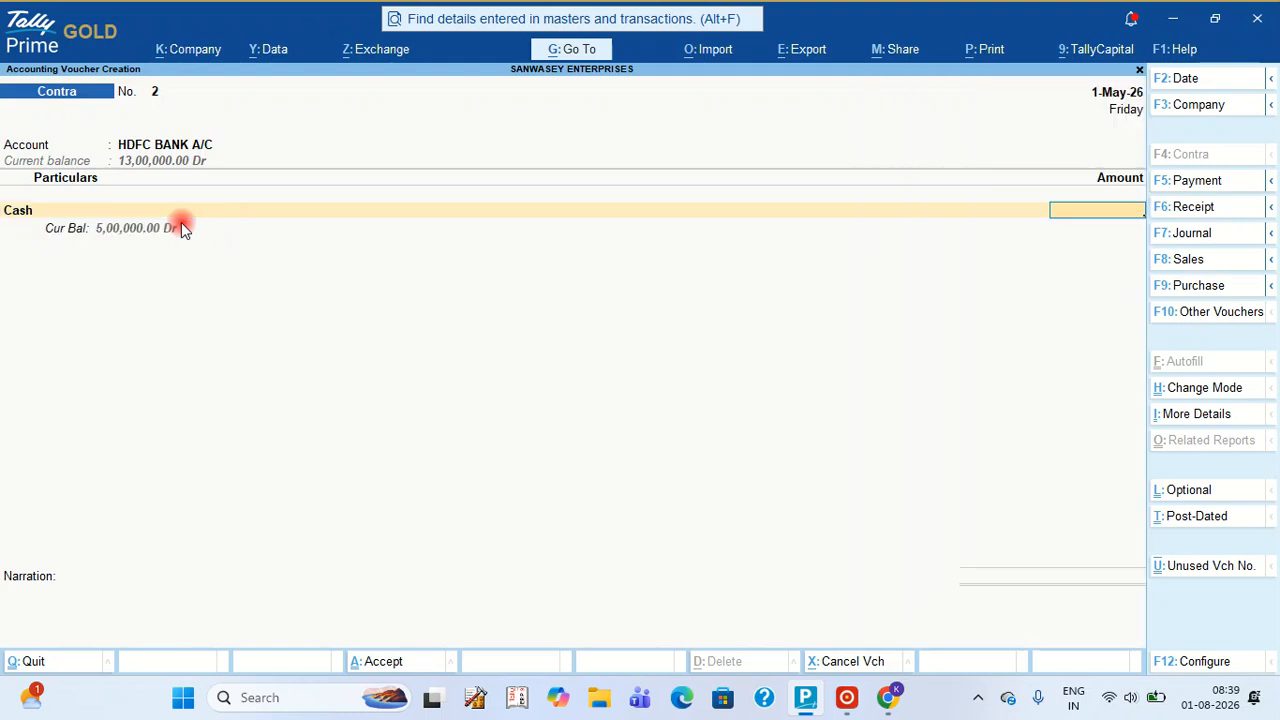
type("2,00,00")
type("0")
key("Return")
key("Return")
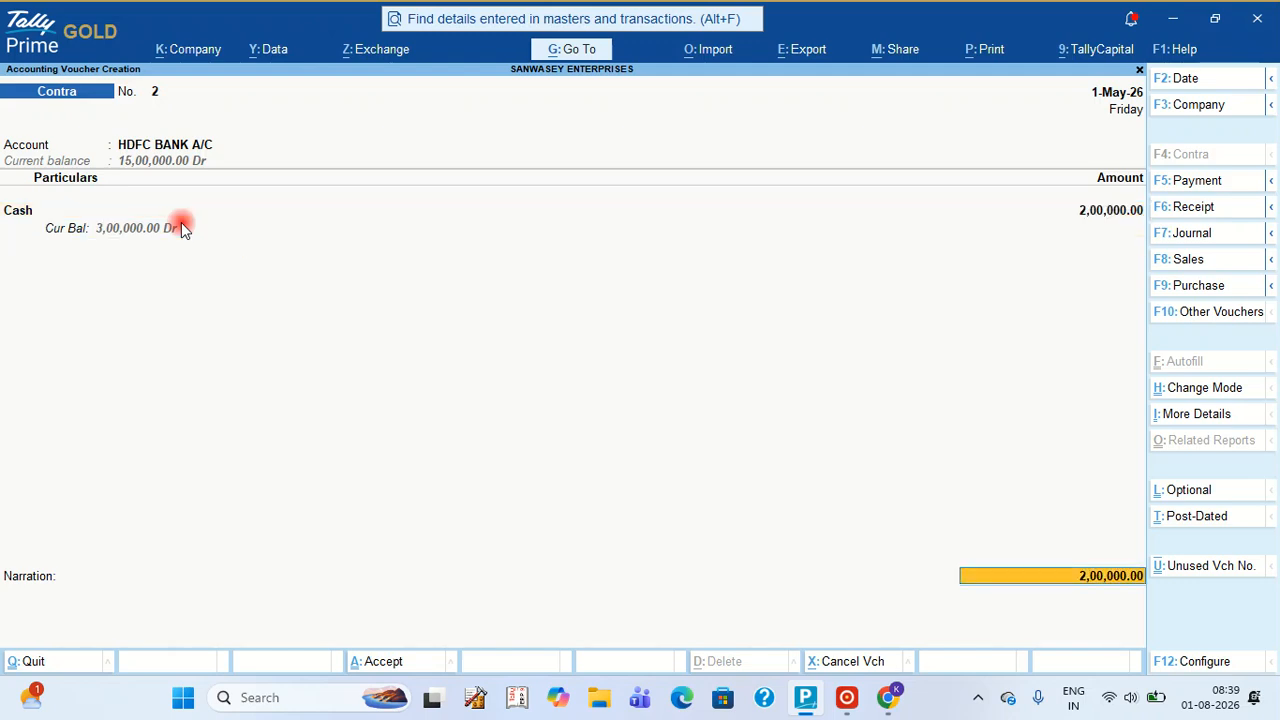
key("Return")
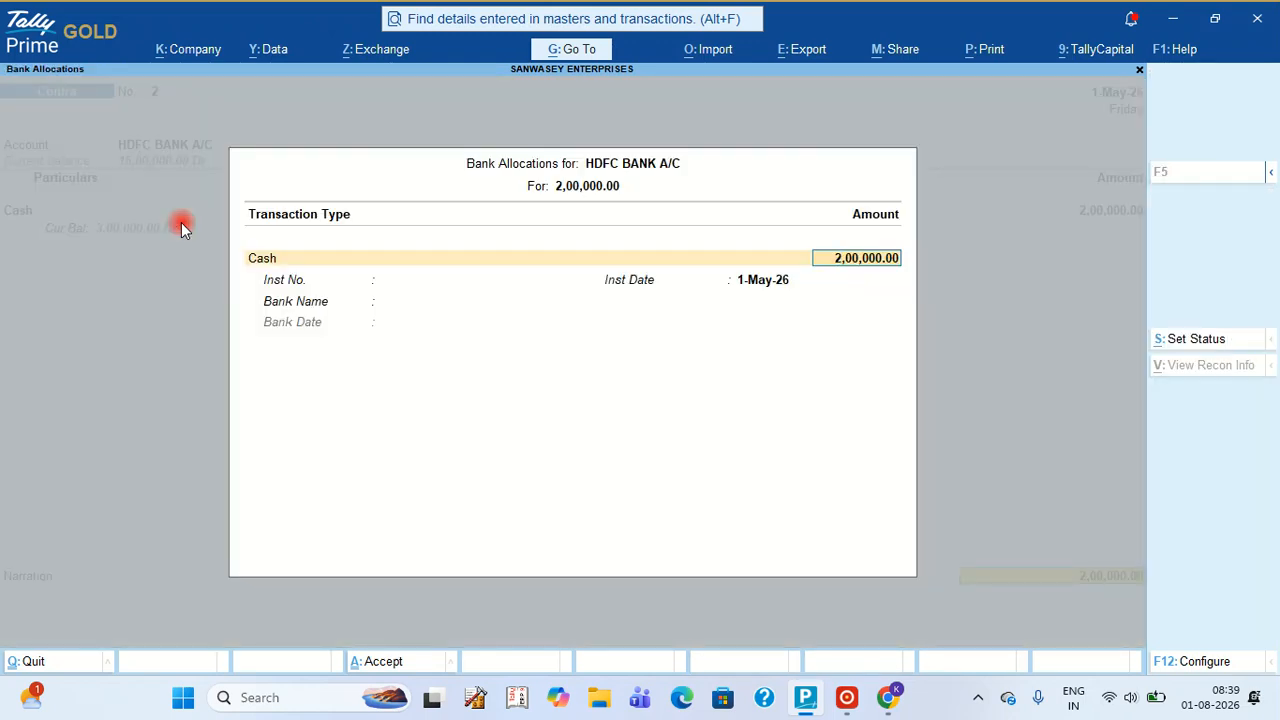
Step: Enter the cash denominations of the 2,00,000 deposit as 400 notes of 500
key("Return")
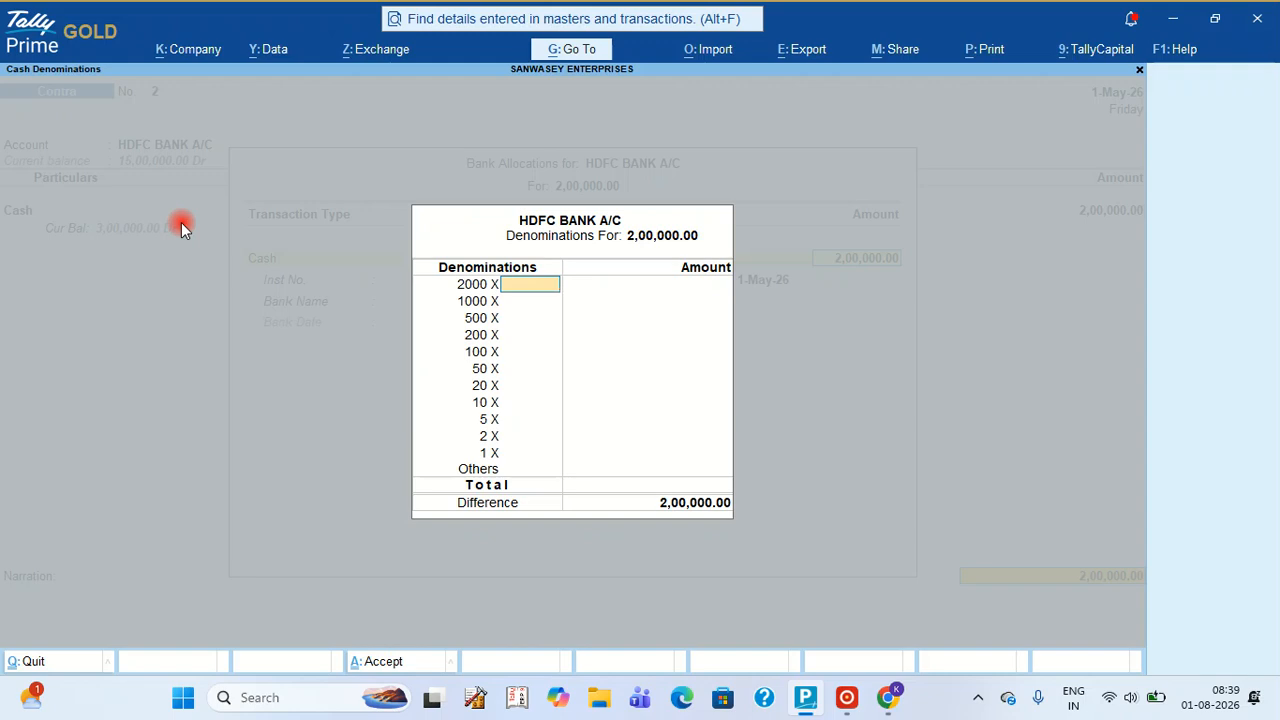
key("Return")
key("Return")
type("400")
key("Return")
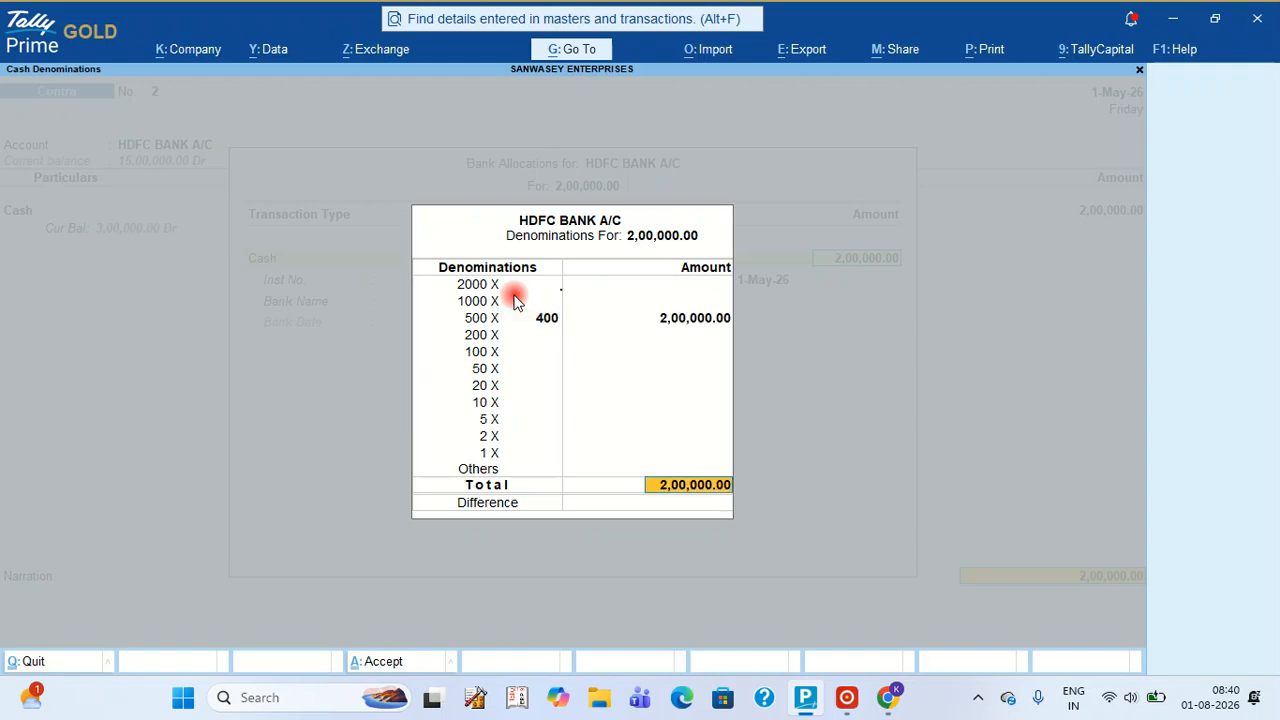
key("Return")
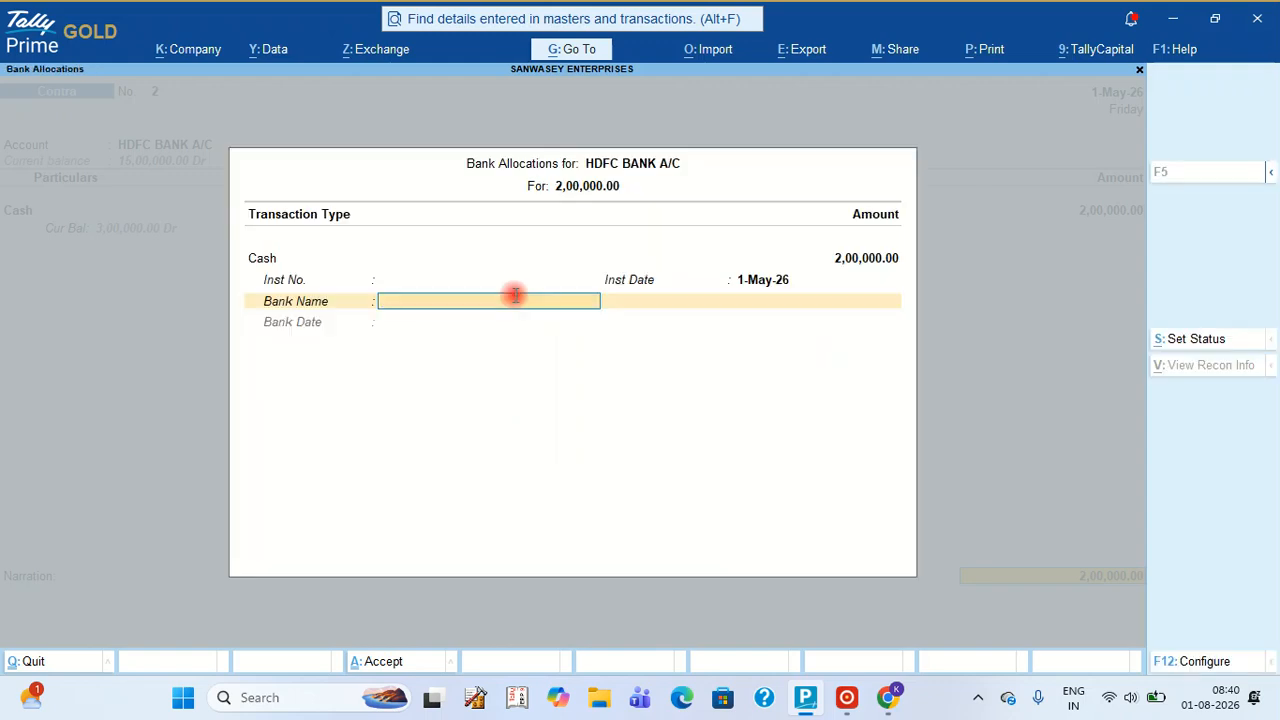
Step: Set the bank name to HDFC Bank (India), save the contra with a blank narration and return to the Gateway of Tally
type("Hd")
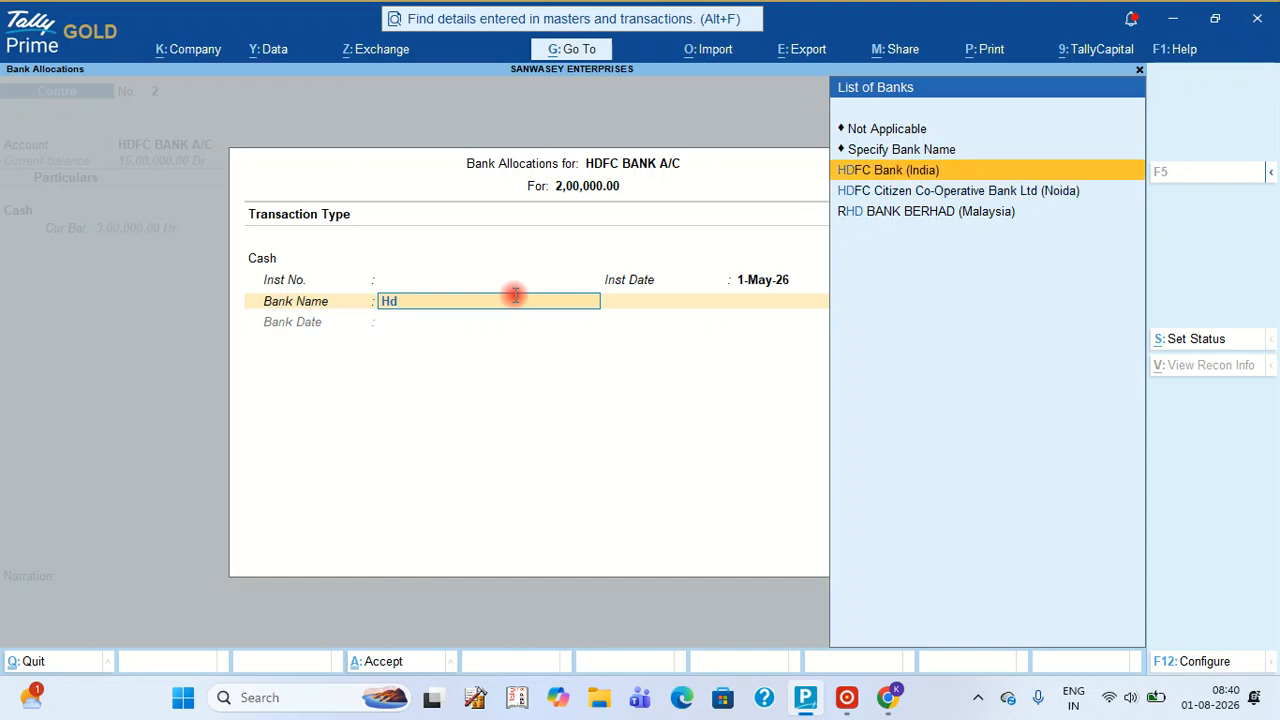
key("Return")
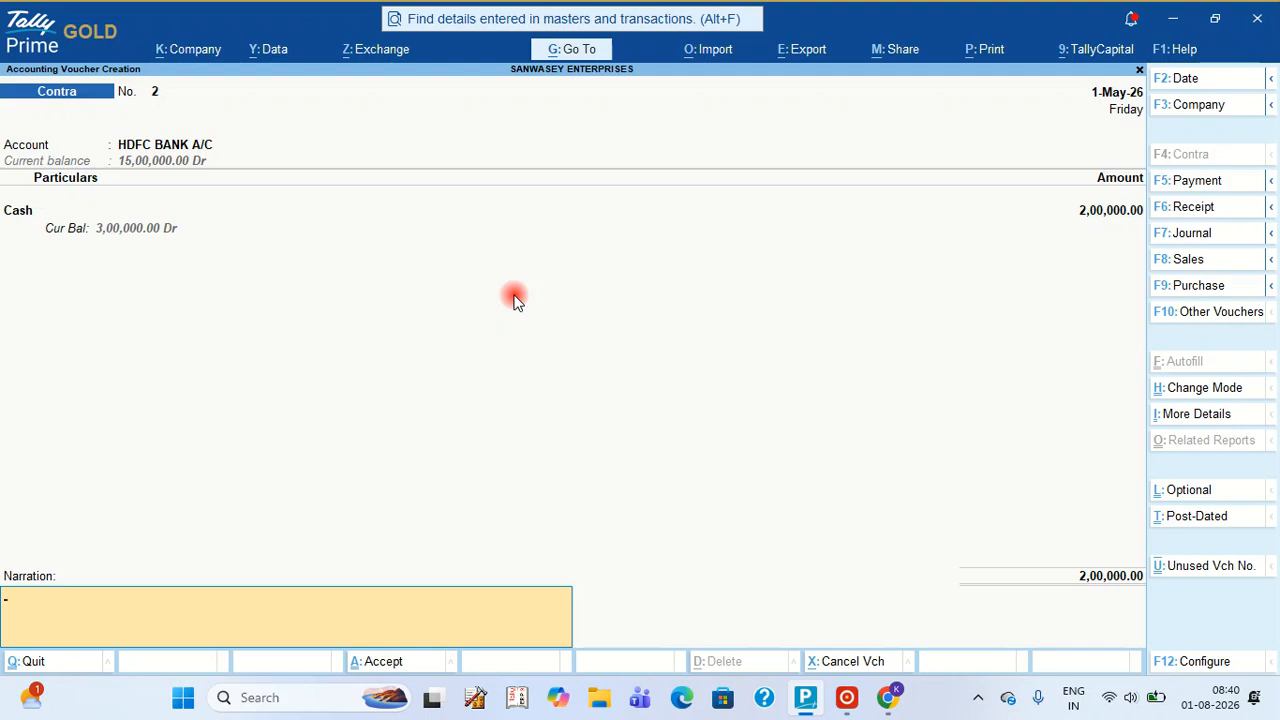
key("Return")
key("Return")
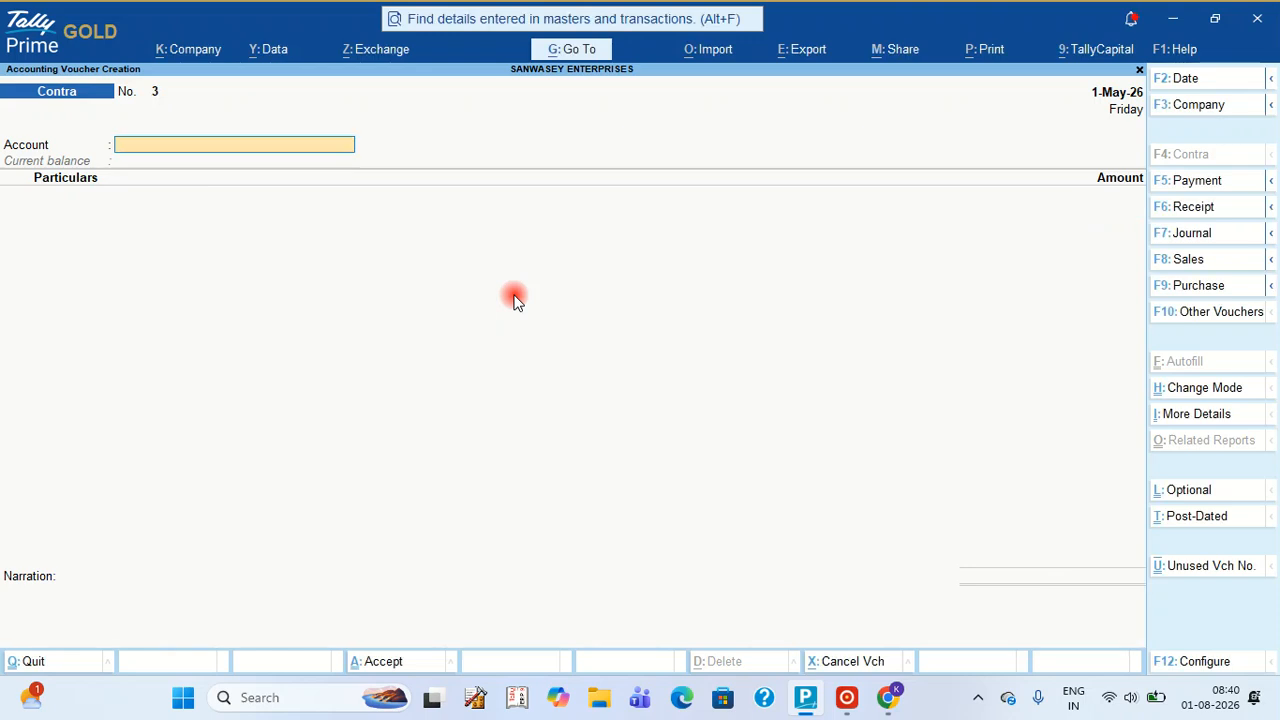
key("Escape")
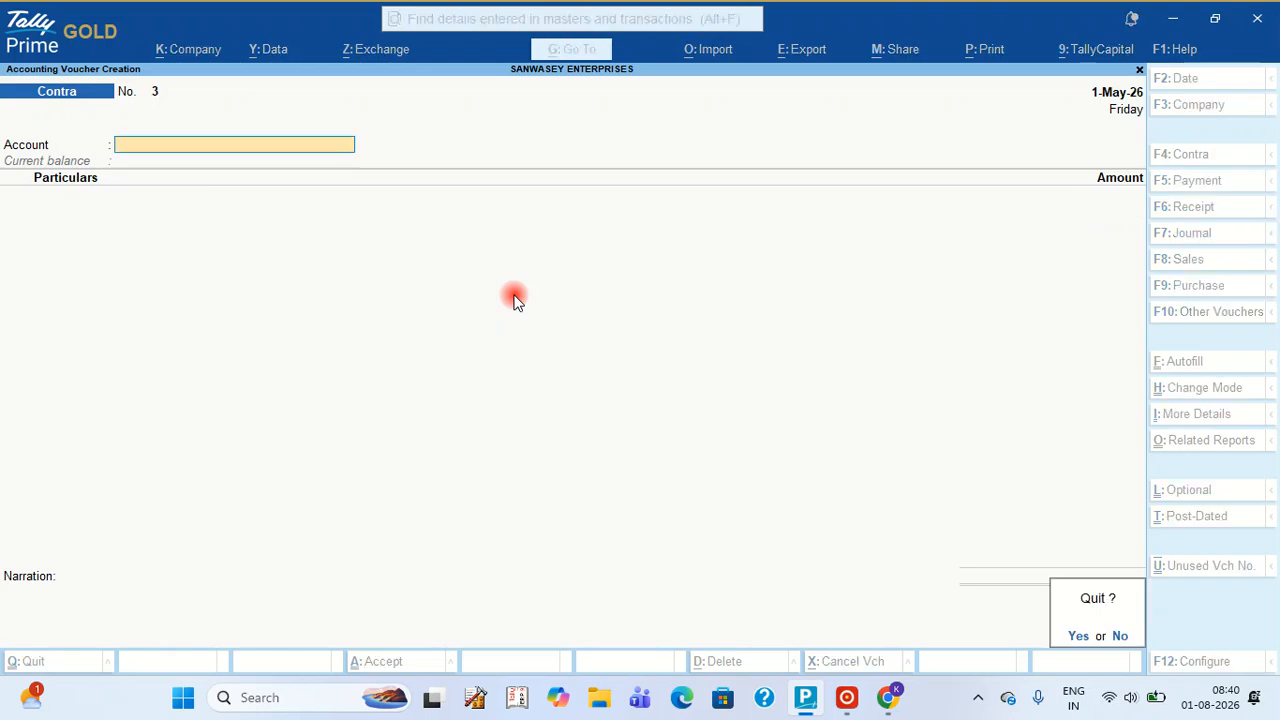
key("Return")
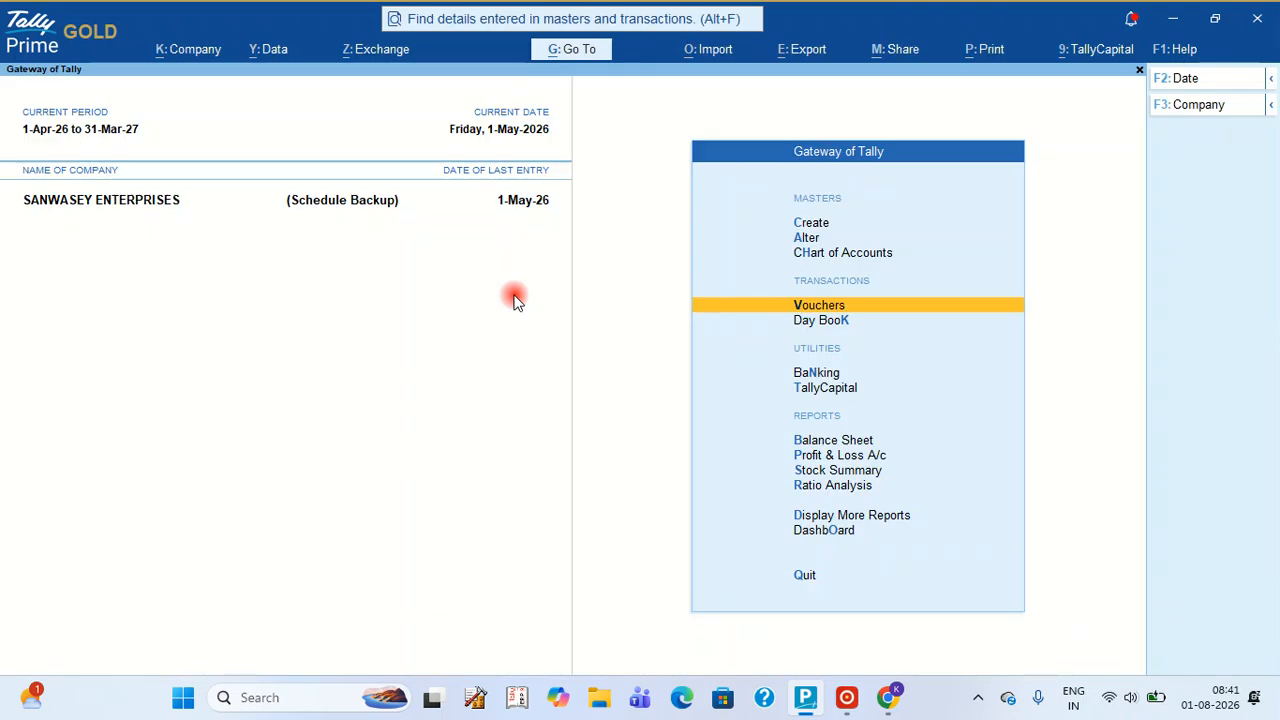
Step: Drill down from the Balance Sheet through Bank Accounts to the May vouchers of HDFC BANK A/C
key("Down")
key("Down")
key("Down")
key("Down")
key("Down")
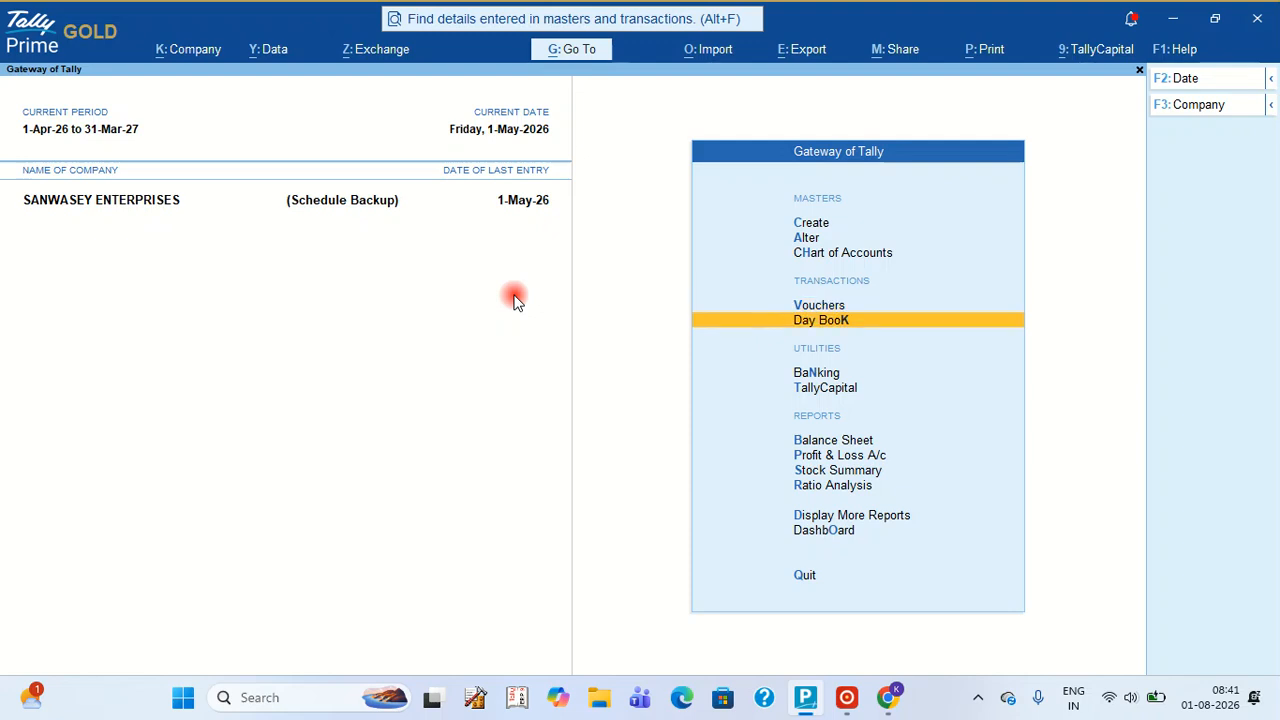
key("Up")
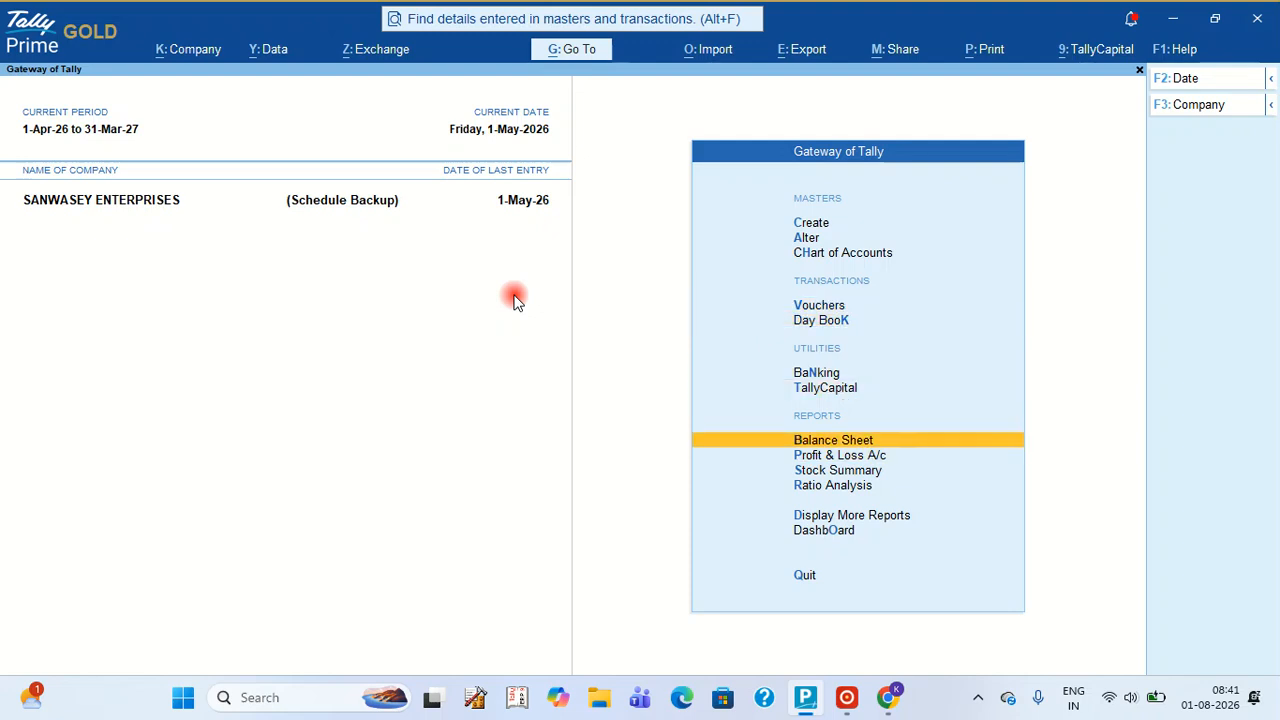
key("Return")
key("Right")
key("Down")
key("Return")
key("Down")
key("Return")
key("Return")
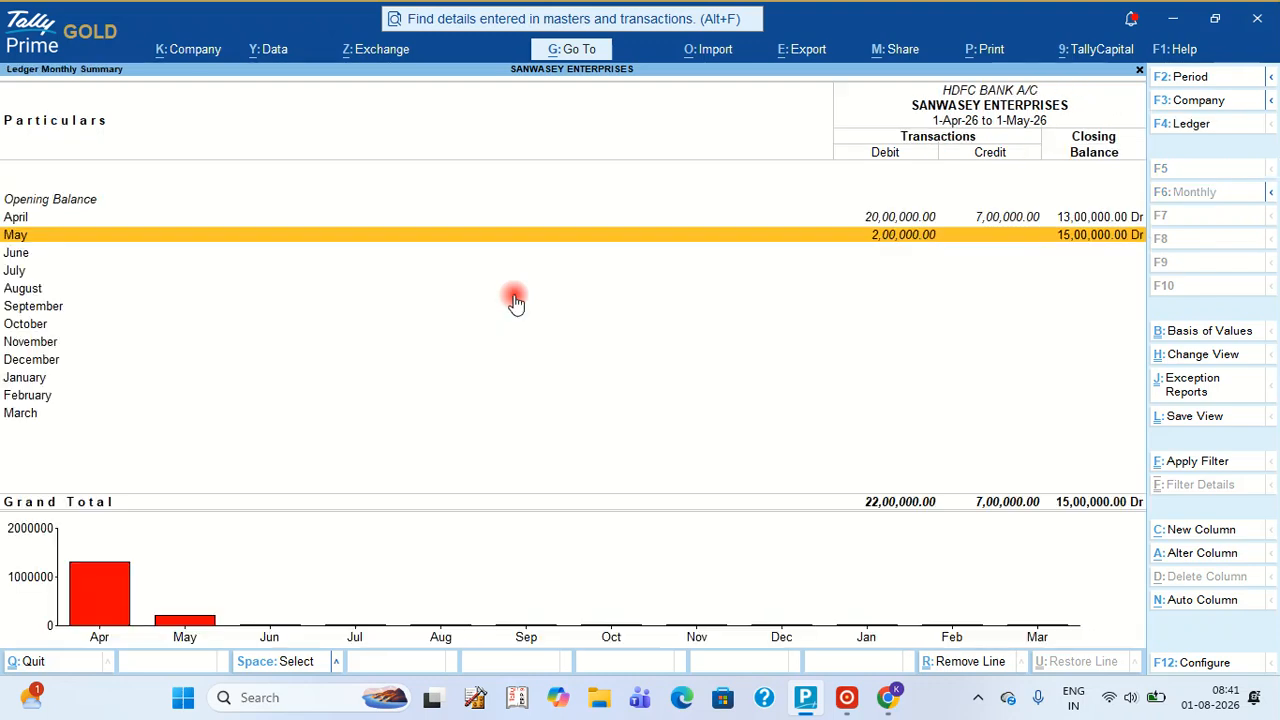
key("Return")
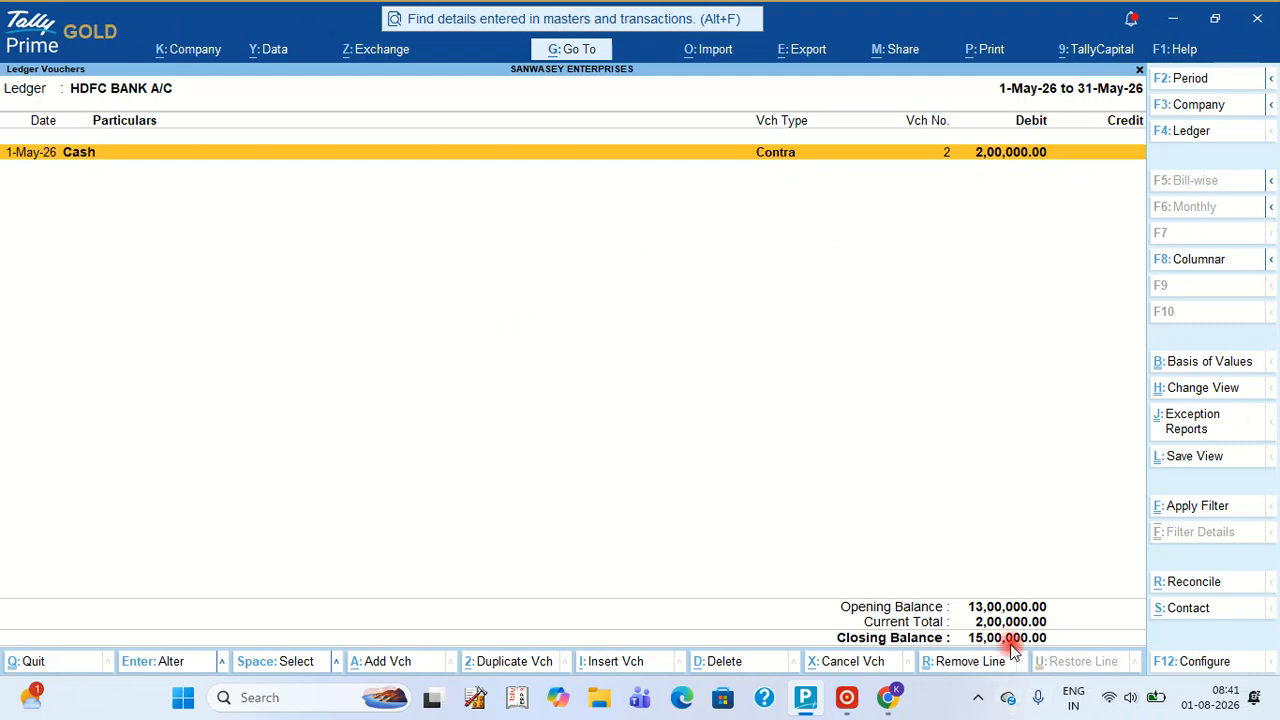
Step: Extend the HDFC BANK A/C voucher list to 1-Apr-26 to 31-May-26, review its entries and return to the Gateway of Tally
key("alt+F2")
type("1.4")
key("Return")
key("Return")
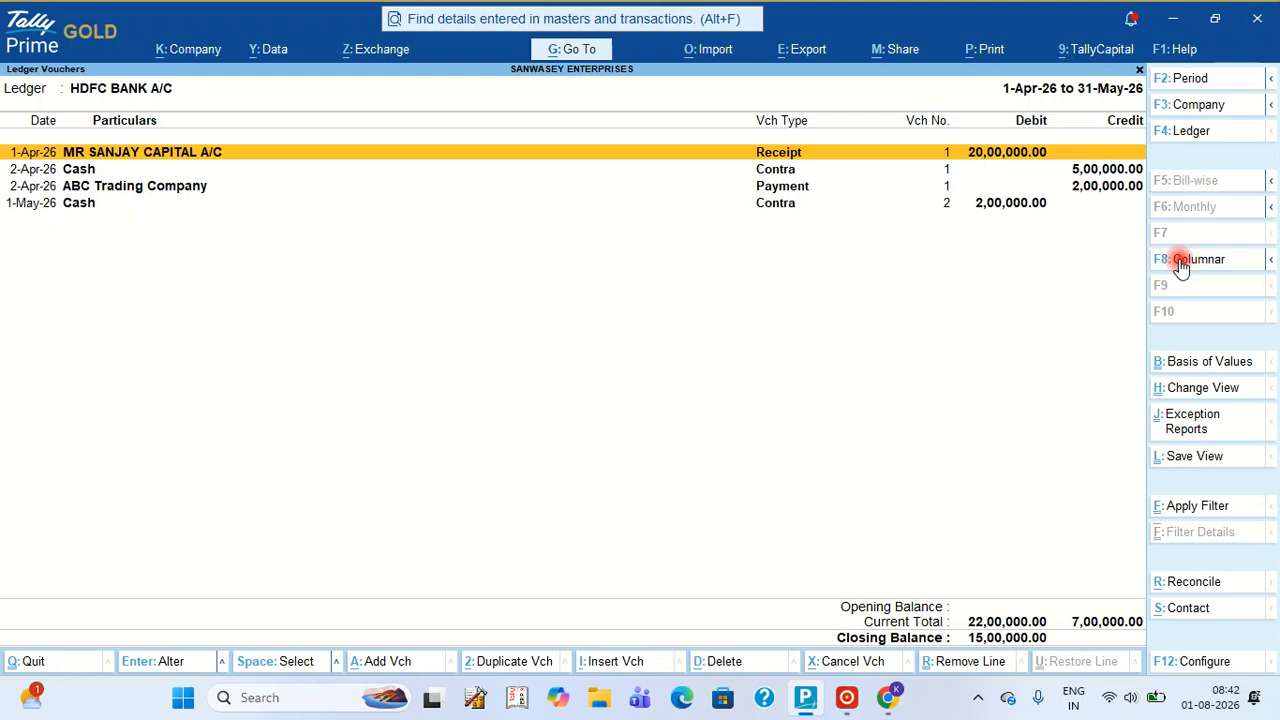
key("Escape")
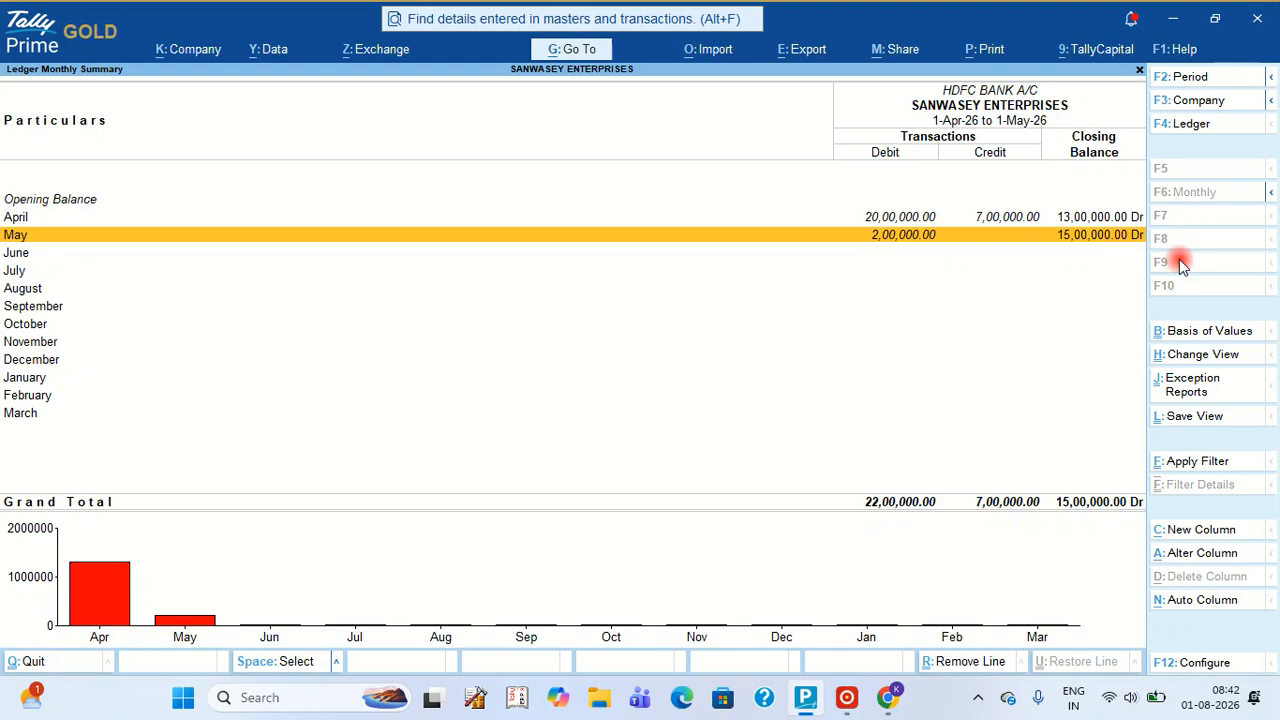
key("Escape")
key("Escape")
key("Escape")
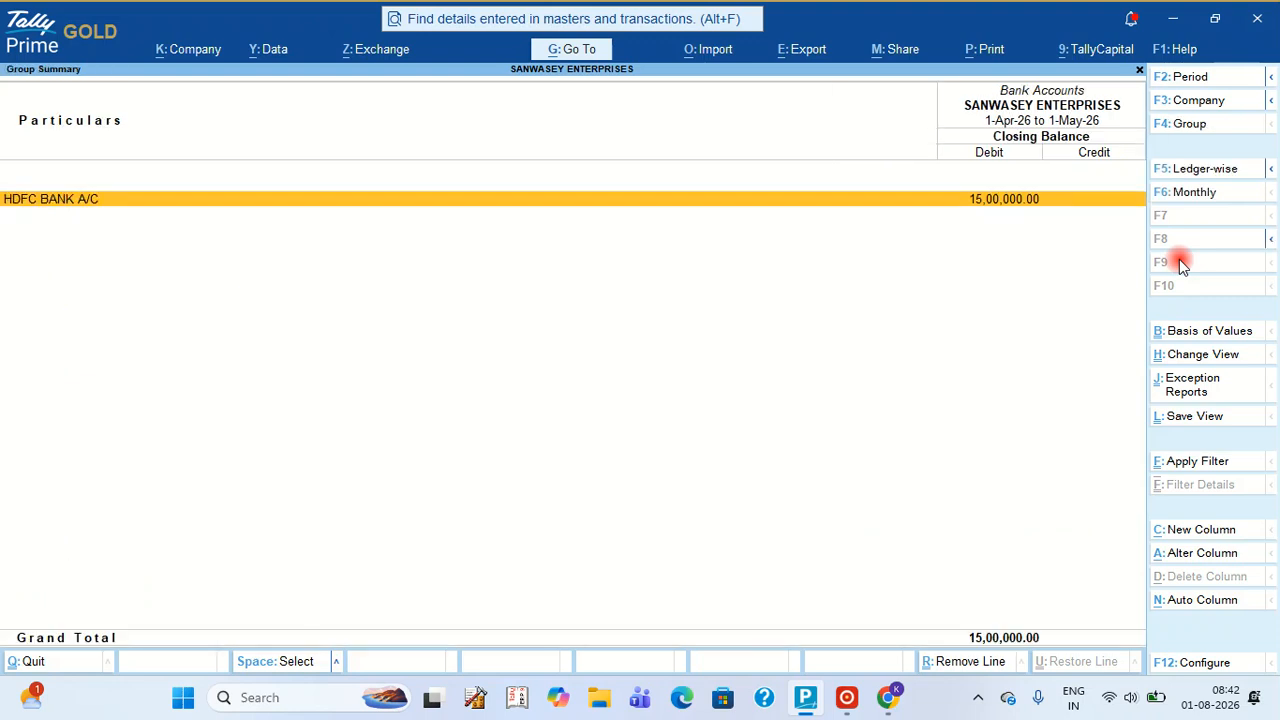
key("Escape")
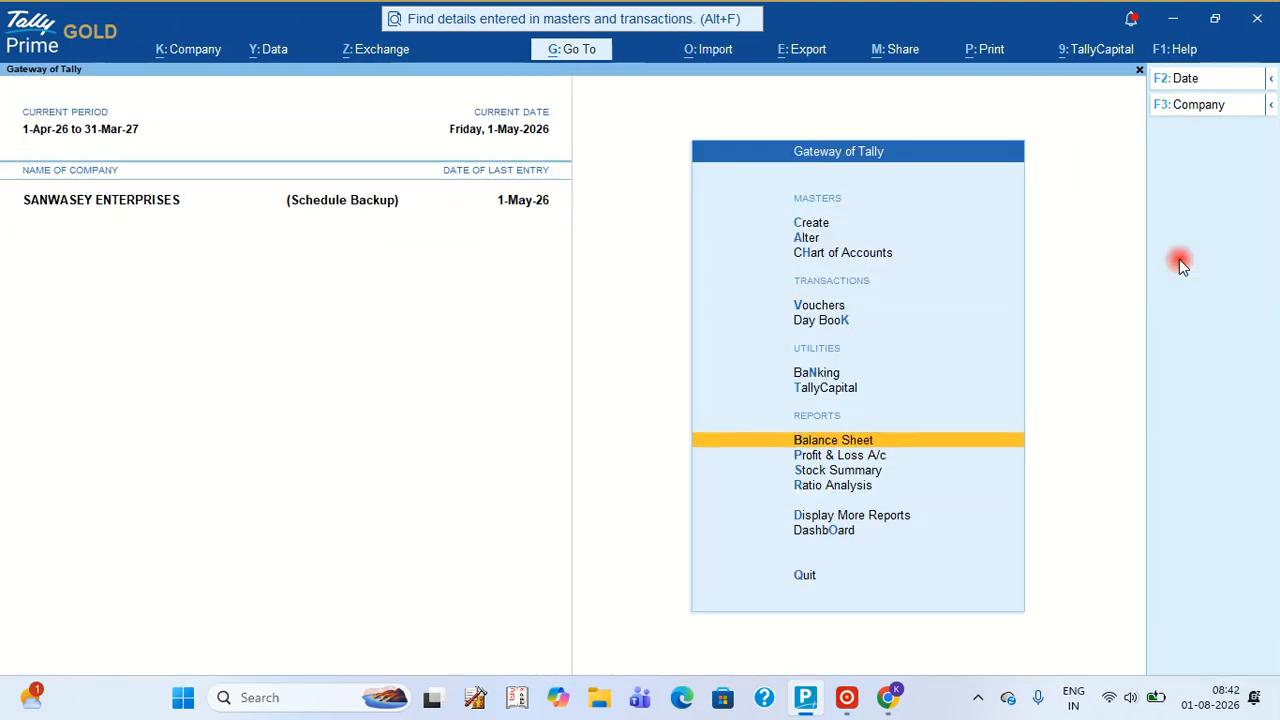
Step: Open Banking Activities from the Banking utilities and show the bank reconciliation summary of HDFC BANK A/C
key("Up")
key("Up")
key("Return")
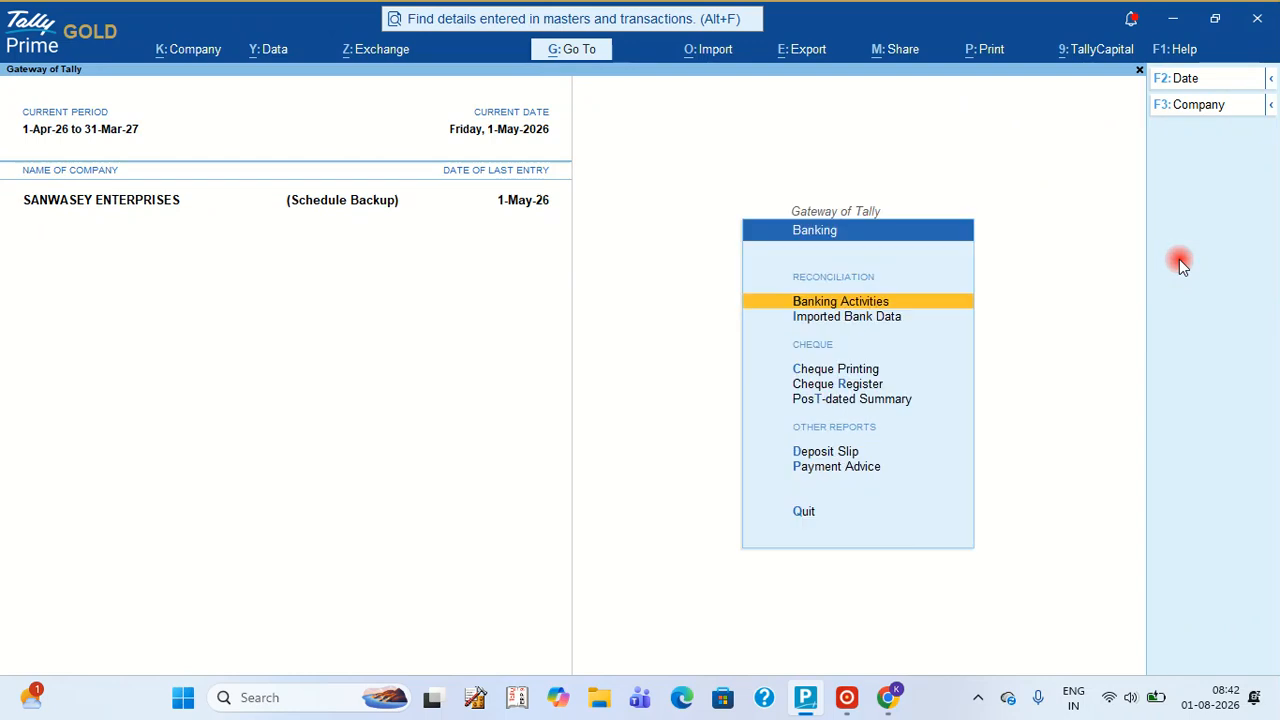
key("Down")
key("Down")
key("Down")
key("Down")
key("Down")
key("Up")
key("Up")
key("Up")
key("Up")
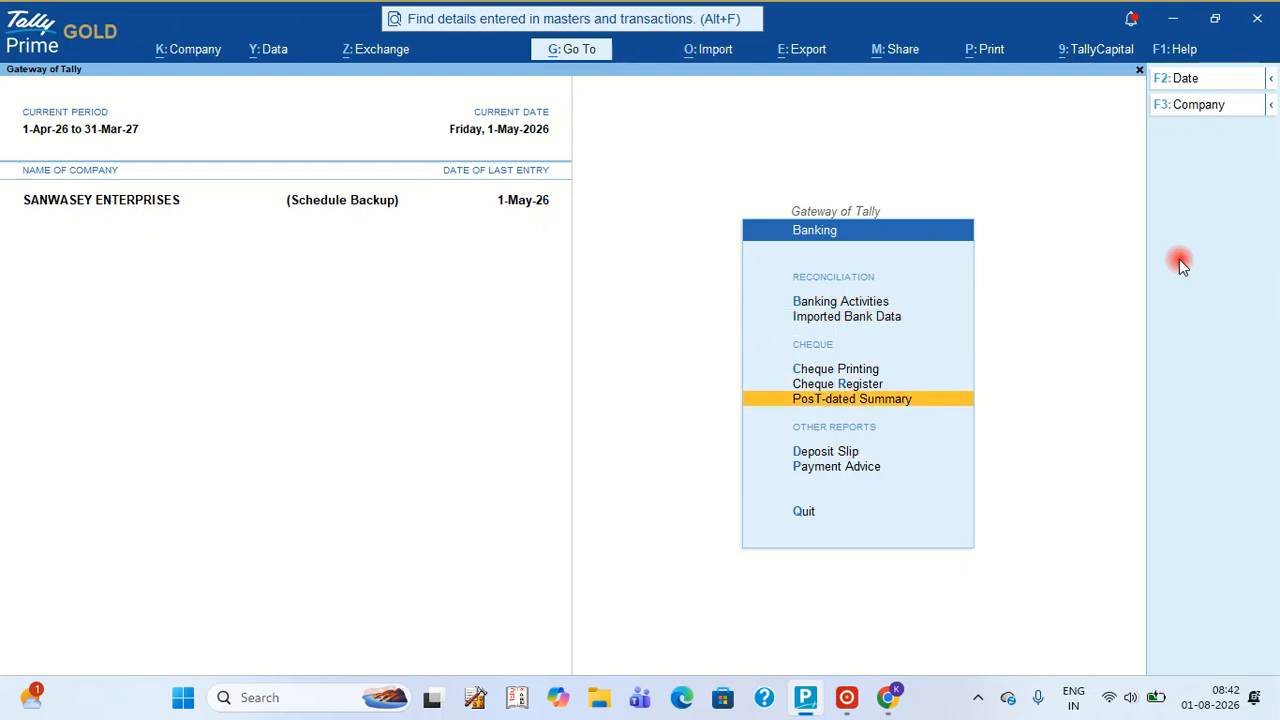
key("Up")
key("Return")
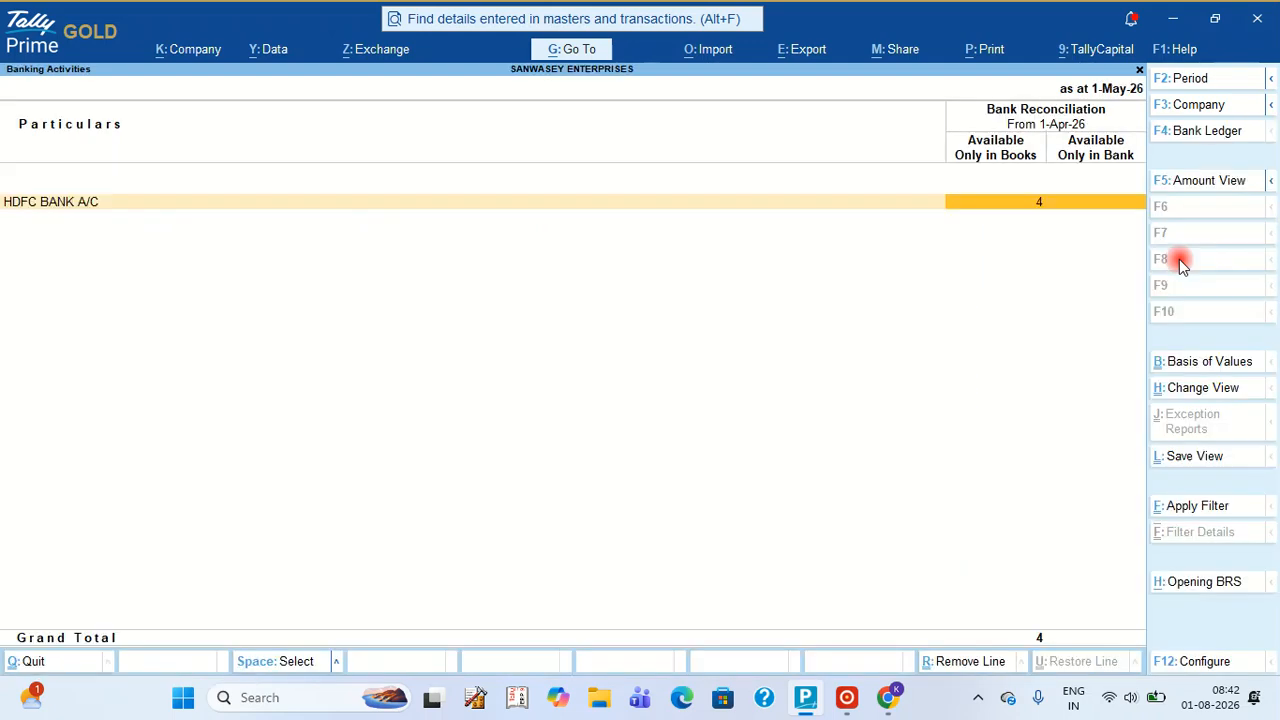
key("Return")
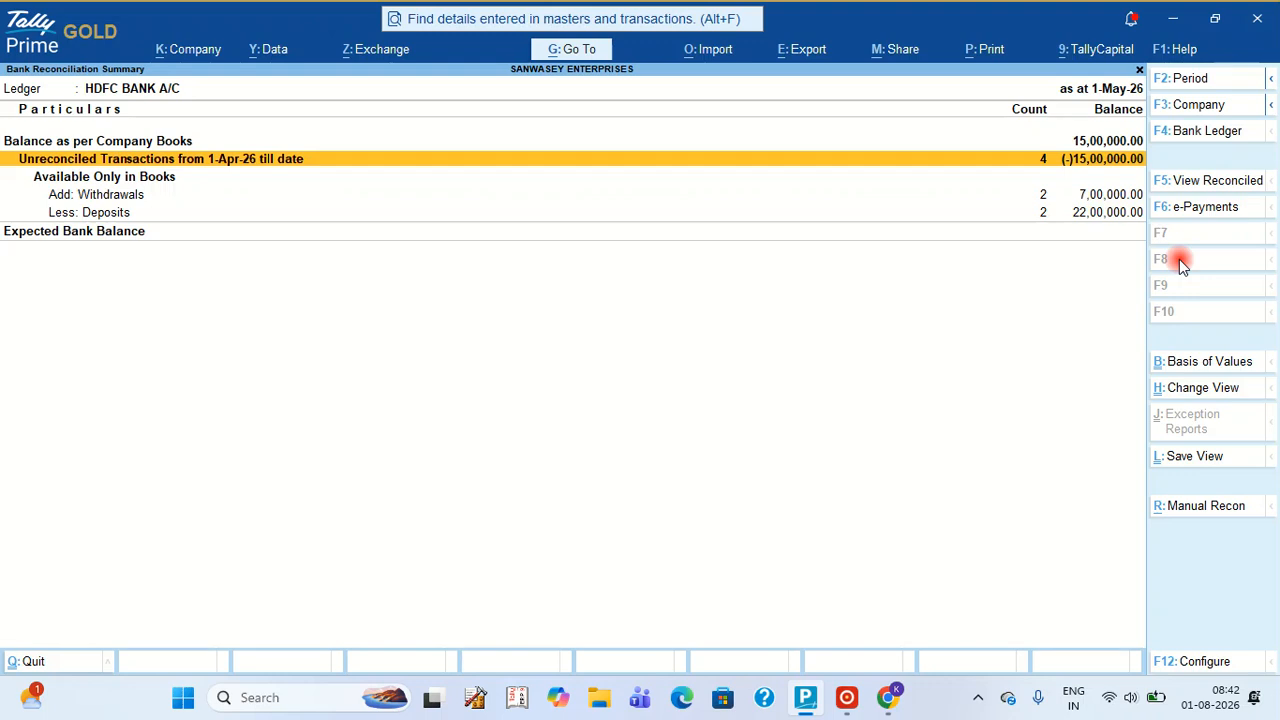
Step: Review the unreconciled withdrawals and deposits, open the manual reconciliation of HDFC BANK A/C and return to the Gateway of Tally
key("Down")
key("Down")
key("Down")
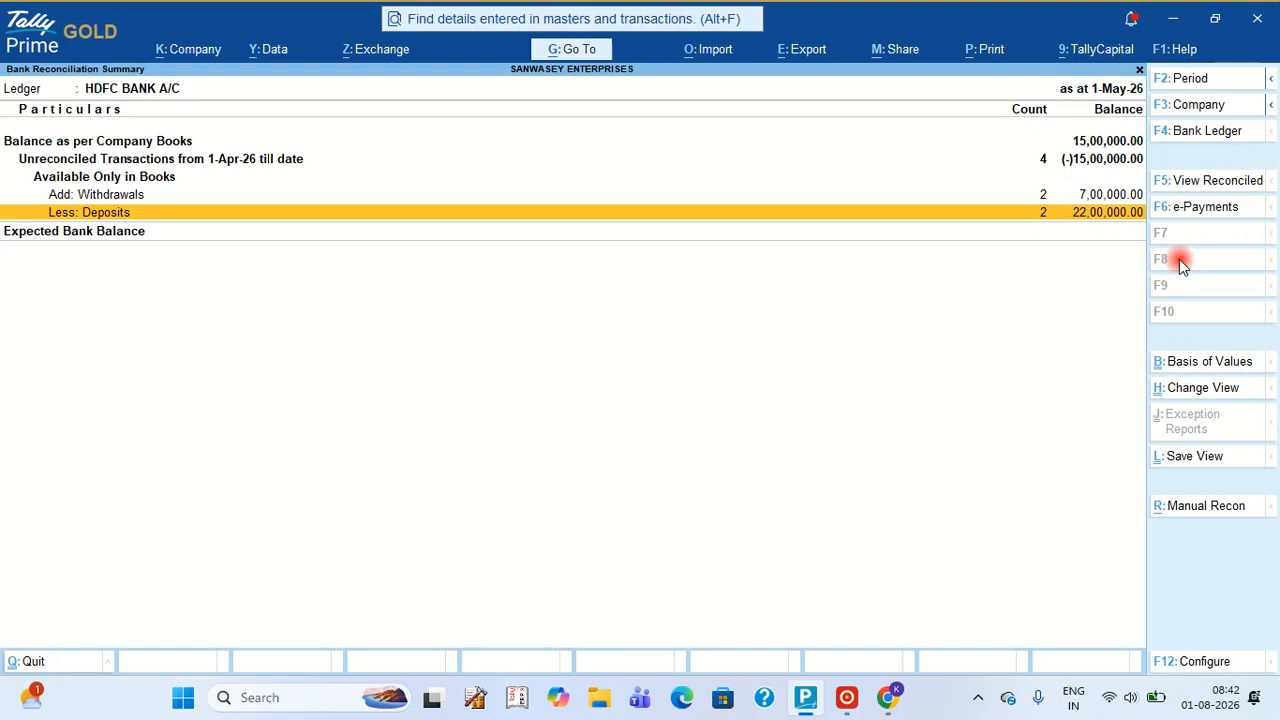
left_click(1211, 507)
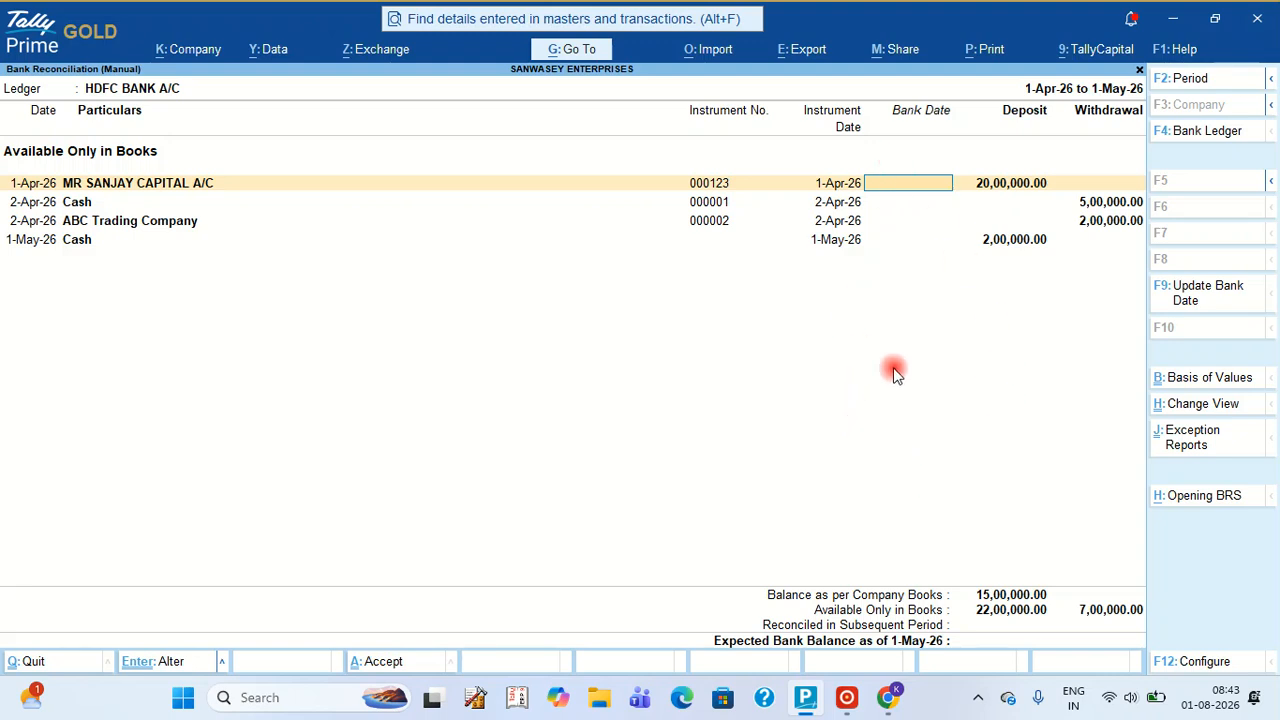
key("Escape")
key("Escape")
key("Escape")
key("Escape")
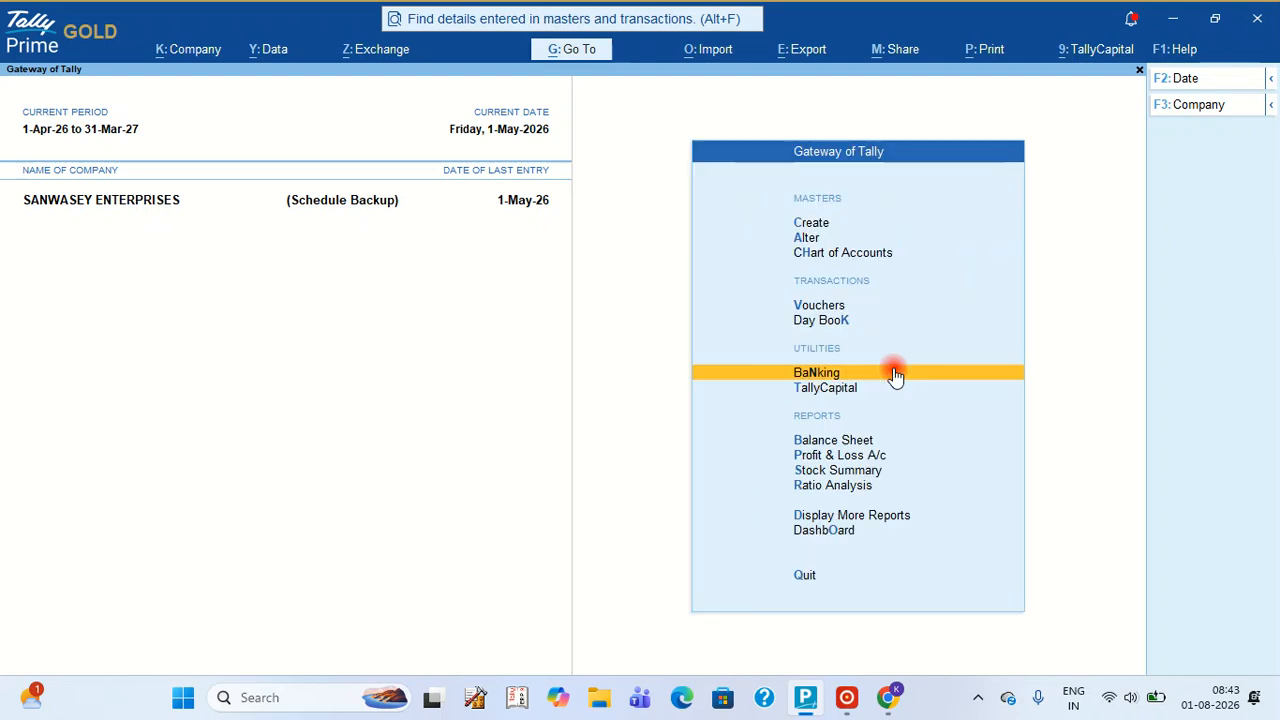
key("Escape")
key("Escape")
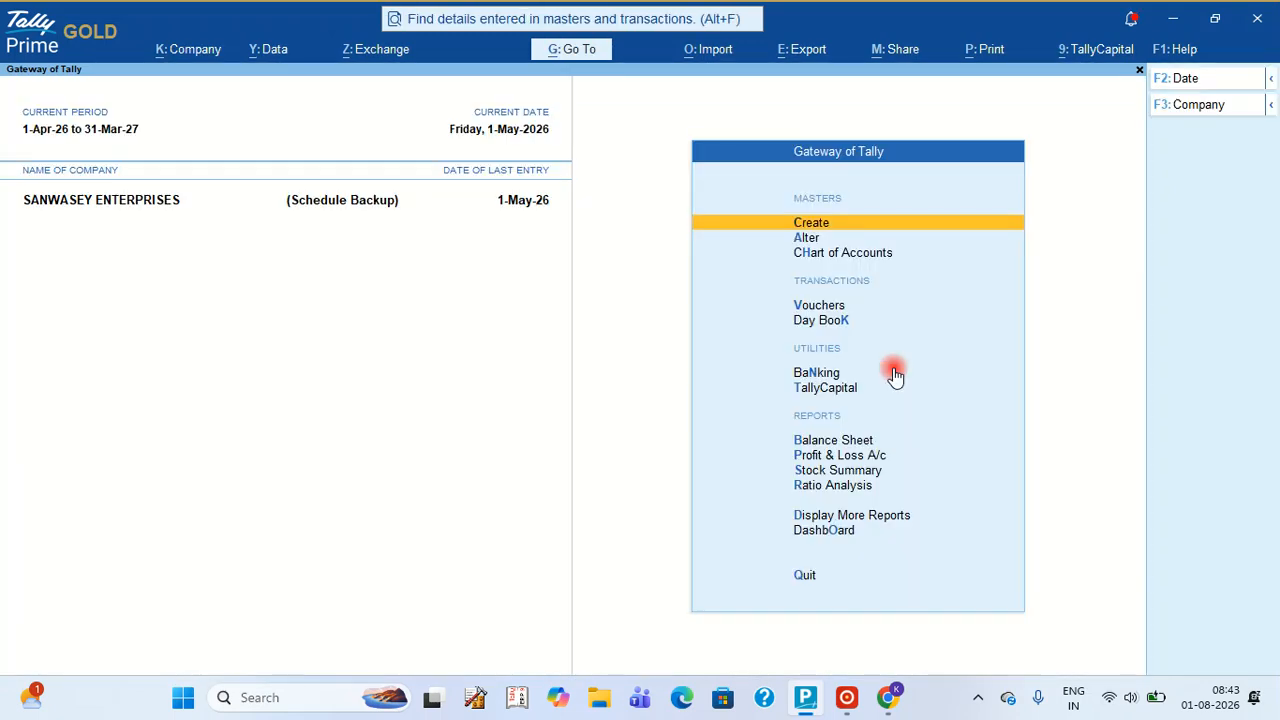
Step: Reopen the HDFC BANK A/C reconciliation summary through Banking Activities to locate manual reconciliation, and return to the Gateway of Tally
key("Down")
key("Down")
key("Down")
key("Down")
key("Down")
key("Down")
key("Up")
key("Return")
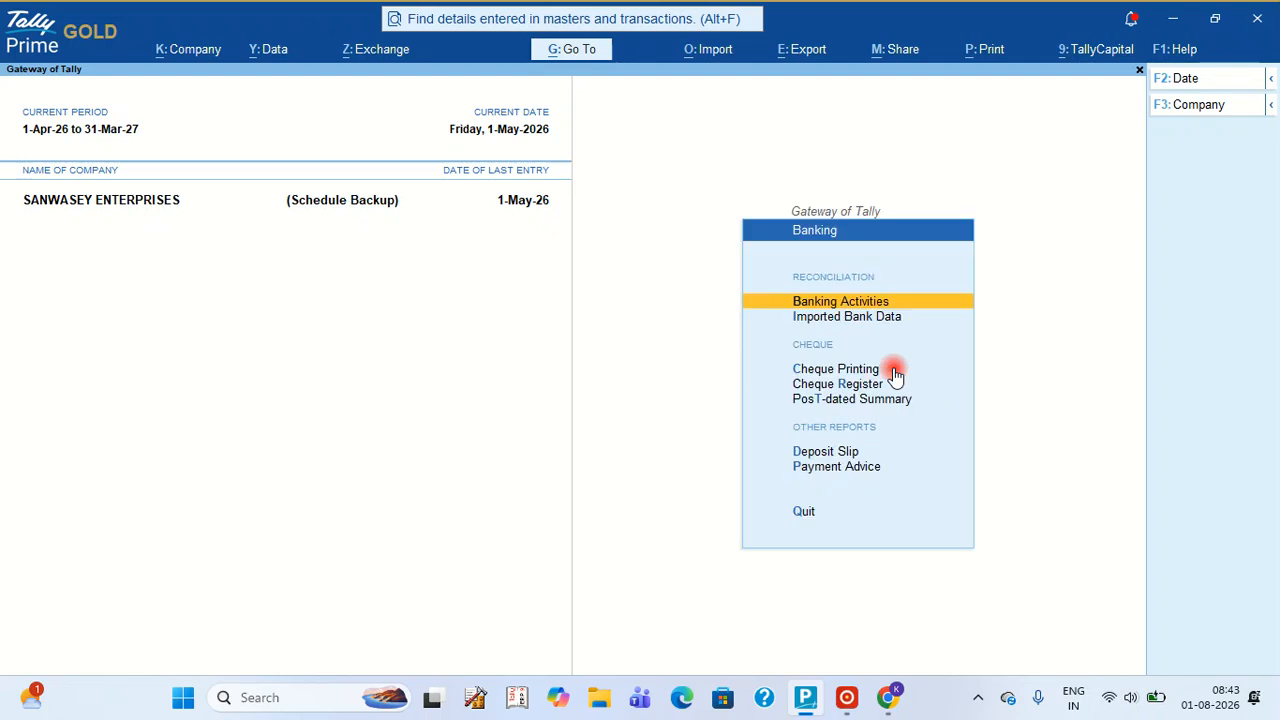
key("Return")
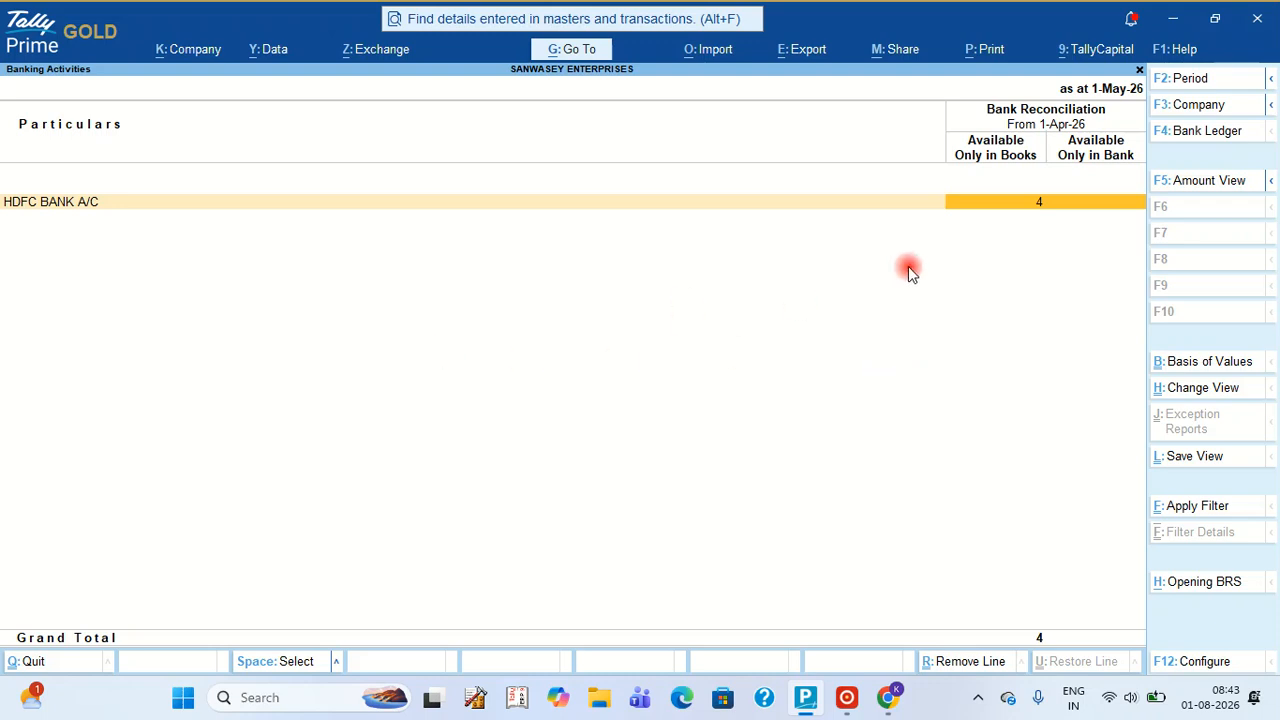
key("Return")
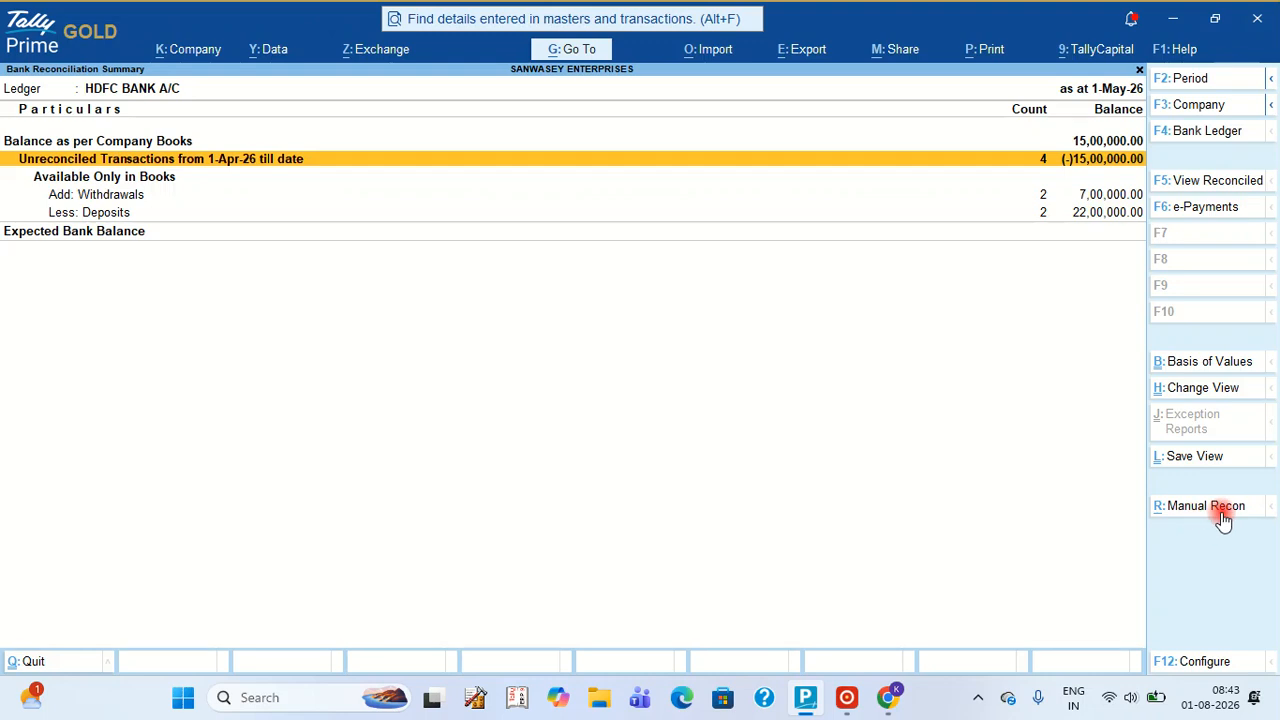
key("Escape")
key("Escape")
key("Escape")
key("Escape")
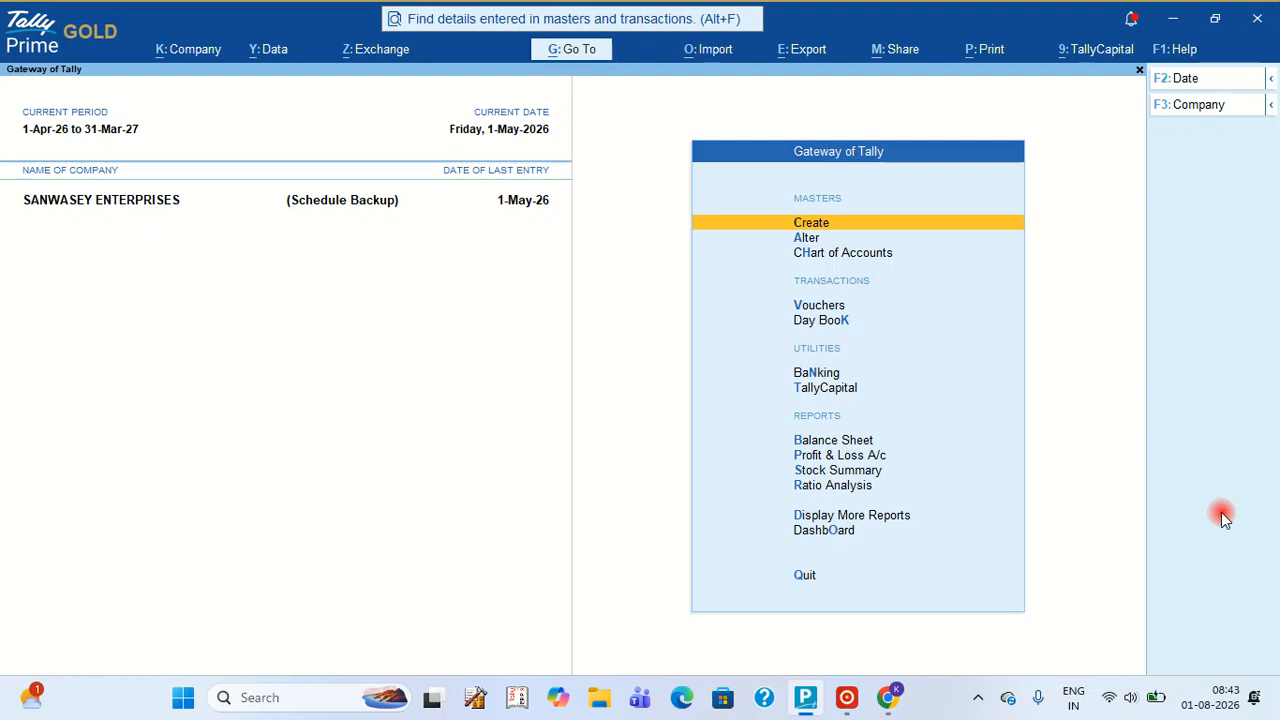
Step: Drill down from the Balance Sheet through Current Assets and Bank Accounts to the May vouchers of HDFC BANK A/C, and return to the Gateway
key("Down")
key("Down")
key("Down")
key("Down")
key("Down")
key("Down")
key("Down")
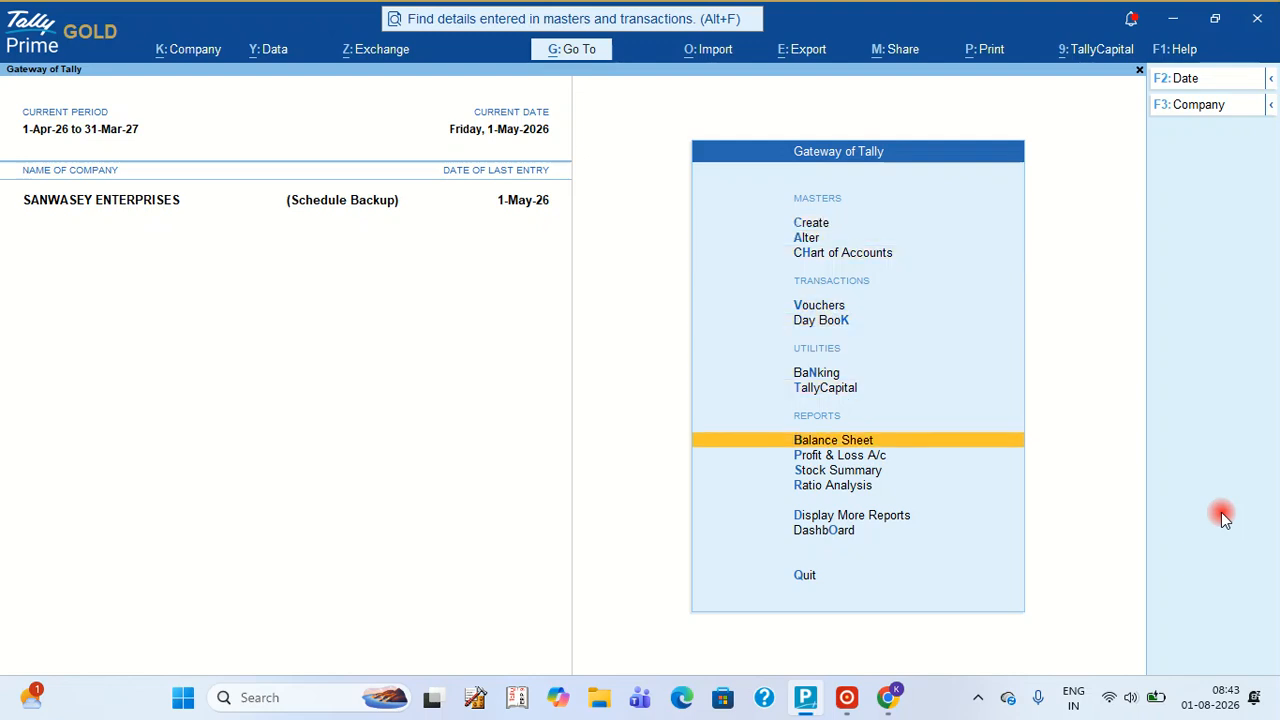
key("Return")
key("Right")
key("Down")
key("Return")
key("Down")
key("Return")
key("Return")
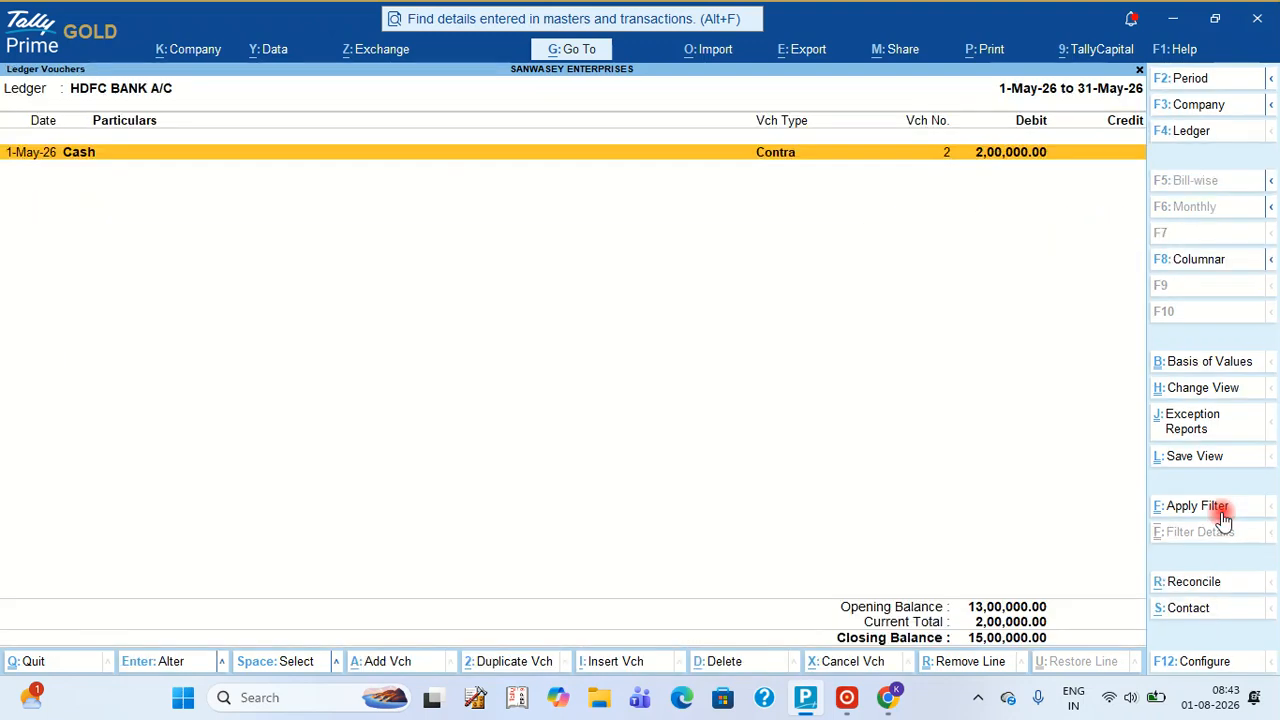
key("Escape")
key("Escape")
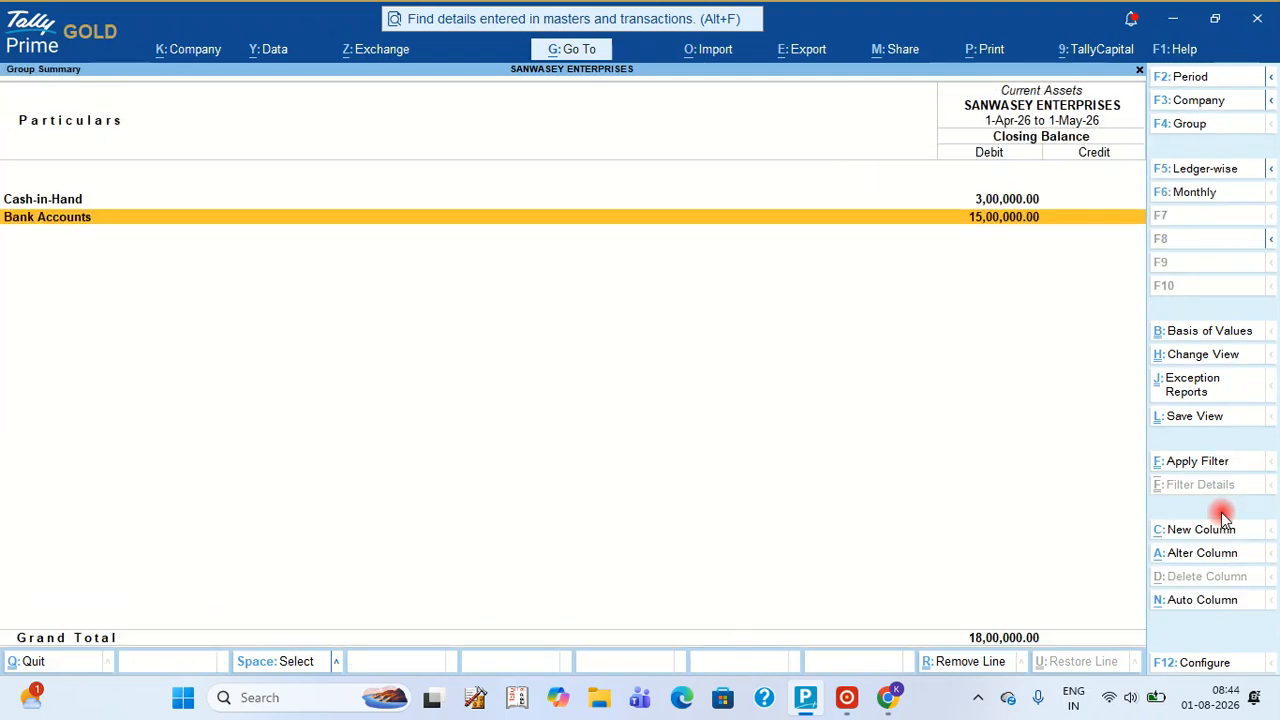
key("Escape")
key("Escape")
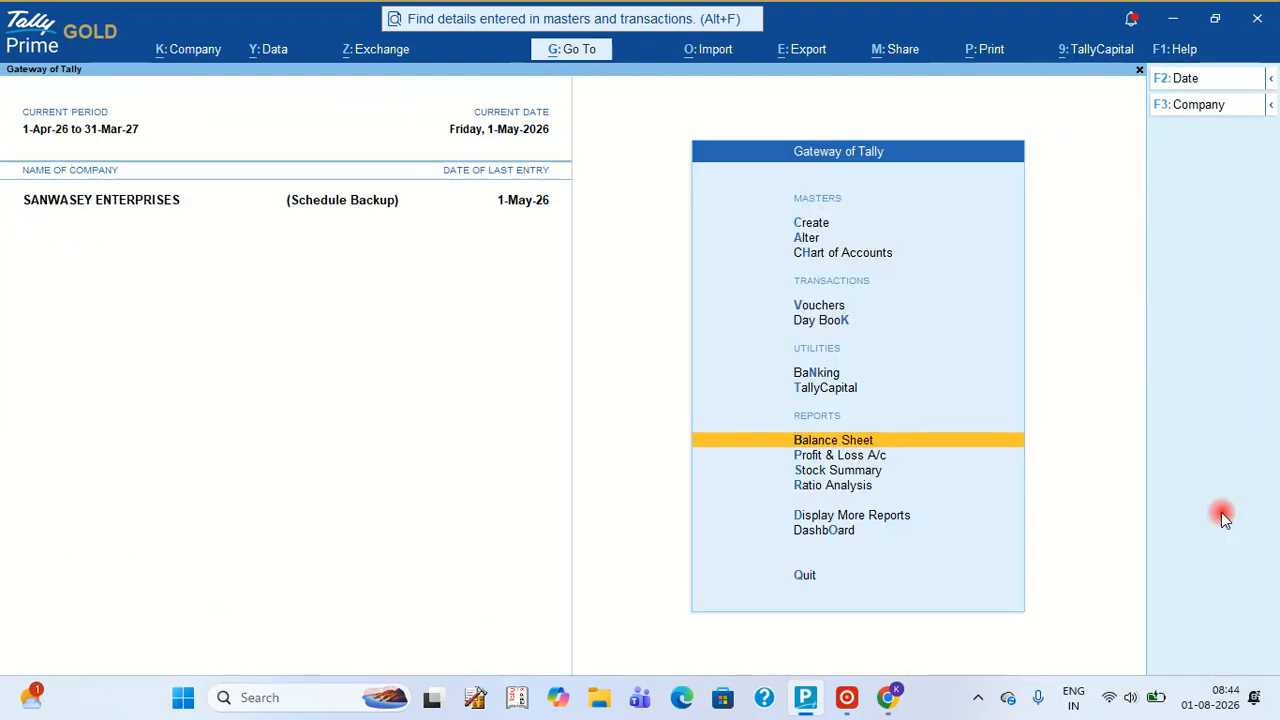
Step: Open the ledger vouchers of HDFC BANK A/C through the Account Books of Display More Reports
key("d")
key("a")
key("l")
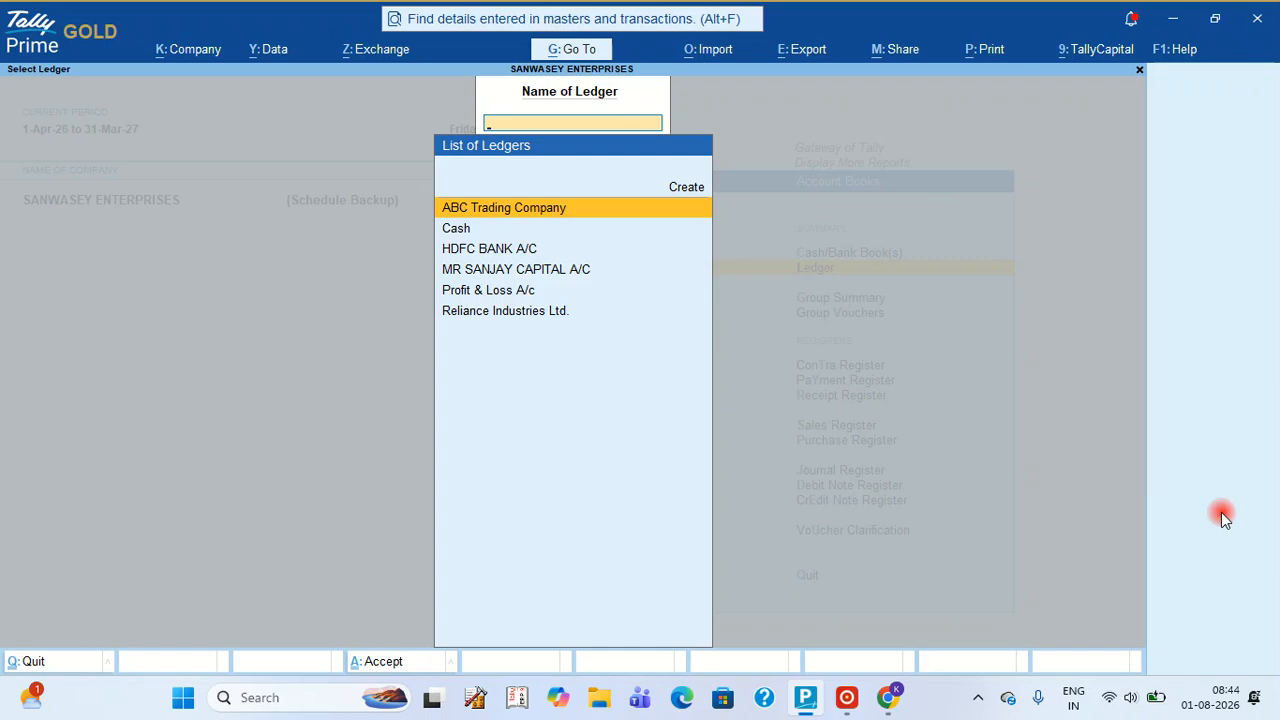
key("Down")
key("Down")
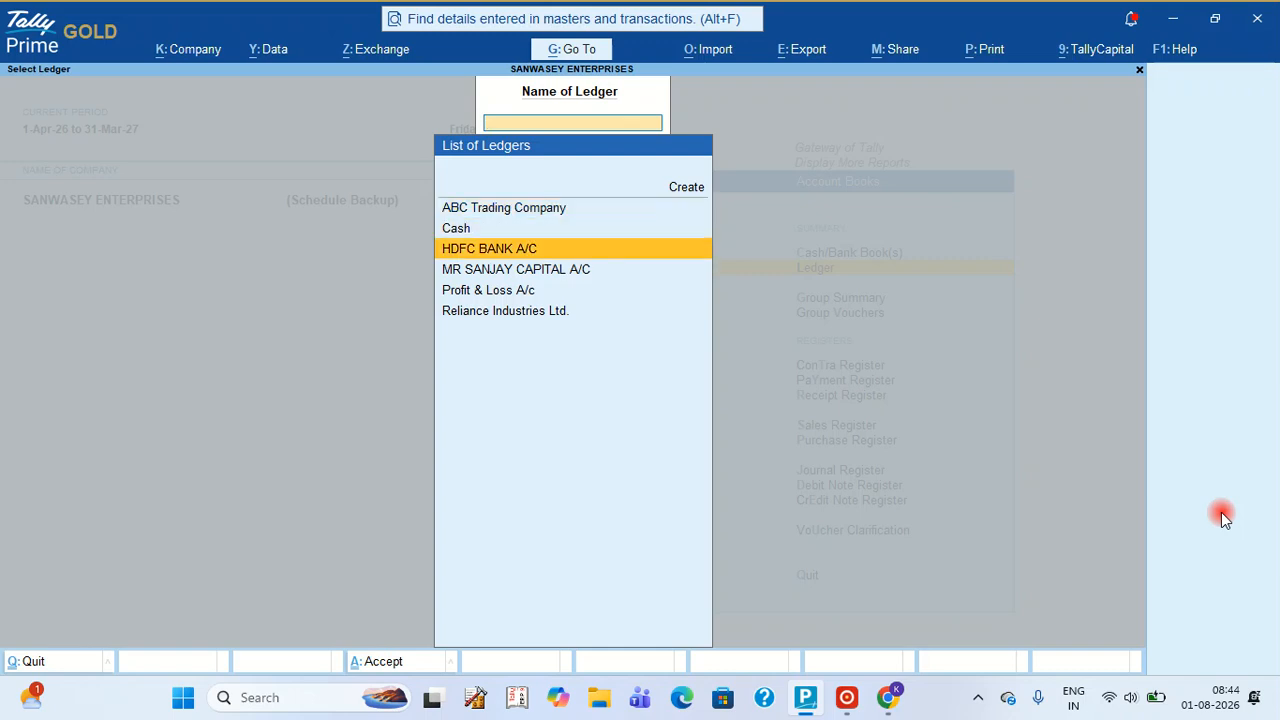
key("Return")
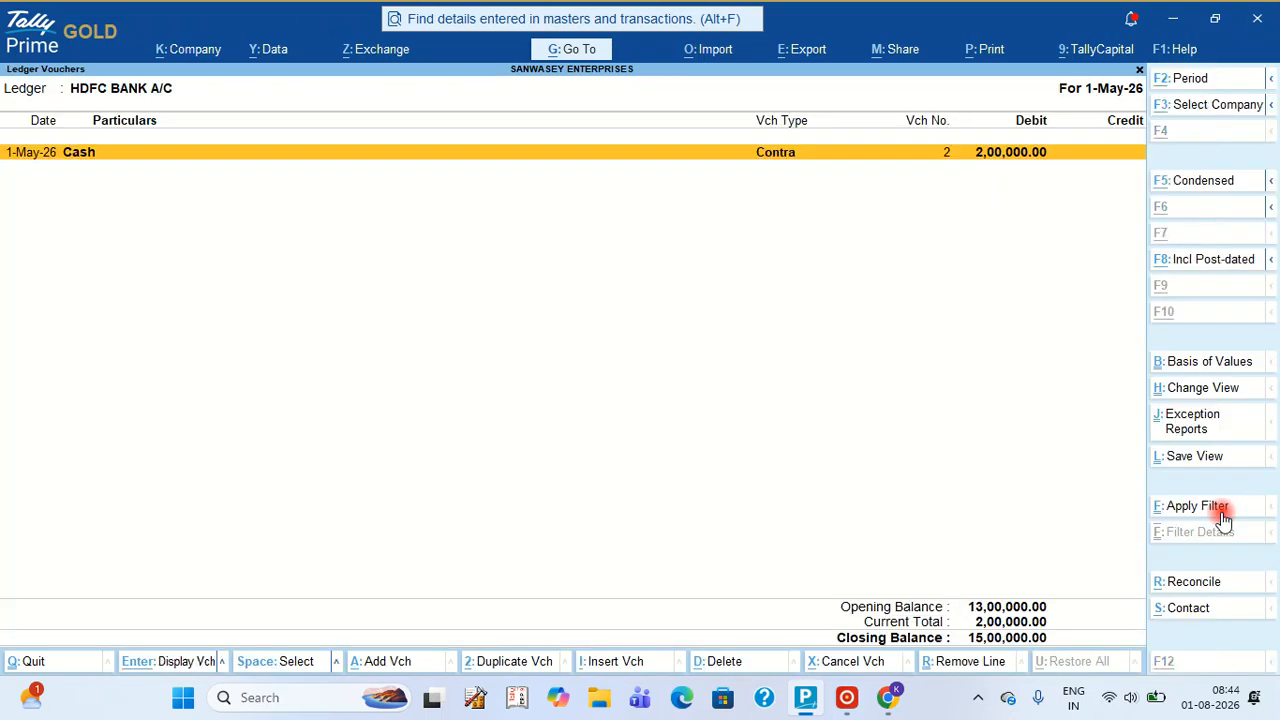
Step: Set the HDFC BANK A/C ledger period to 1-Apr-26 to 1-May-26, review its entries and return to the Gateway of Tally
key("alt+F2")
type("1.4")
key("Return")
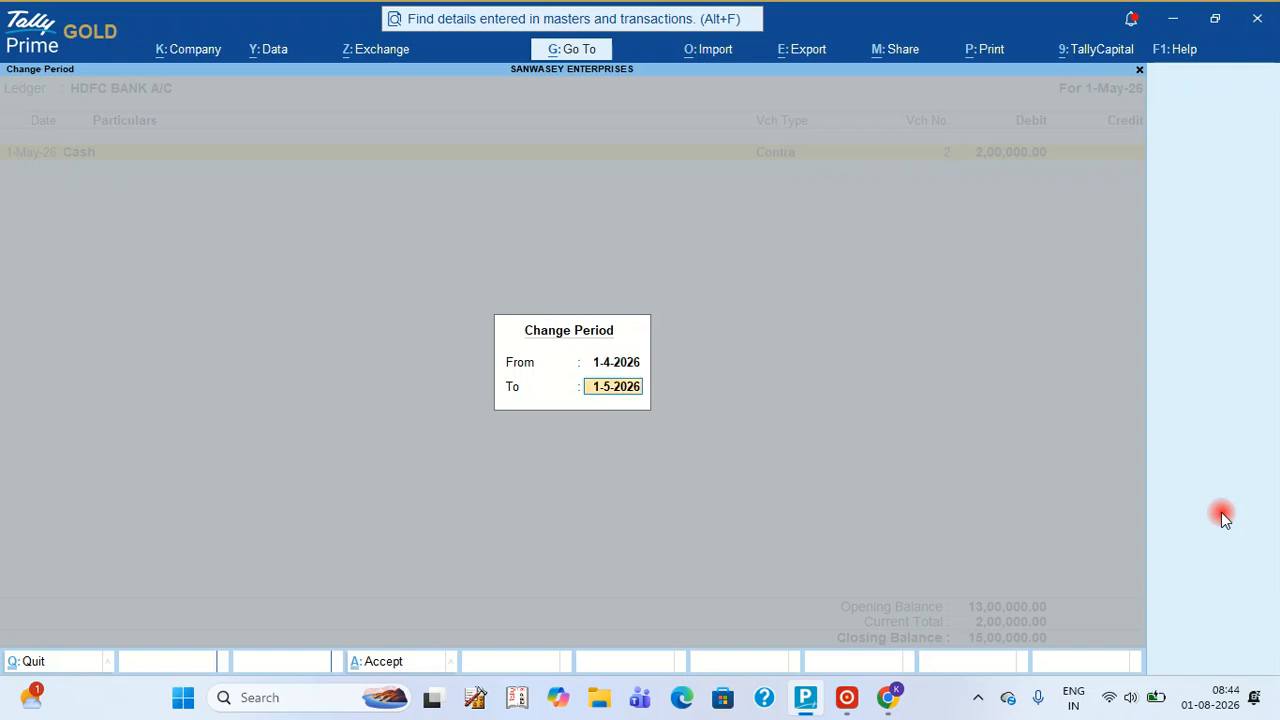
key("Return")
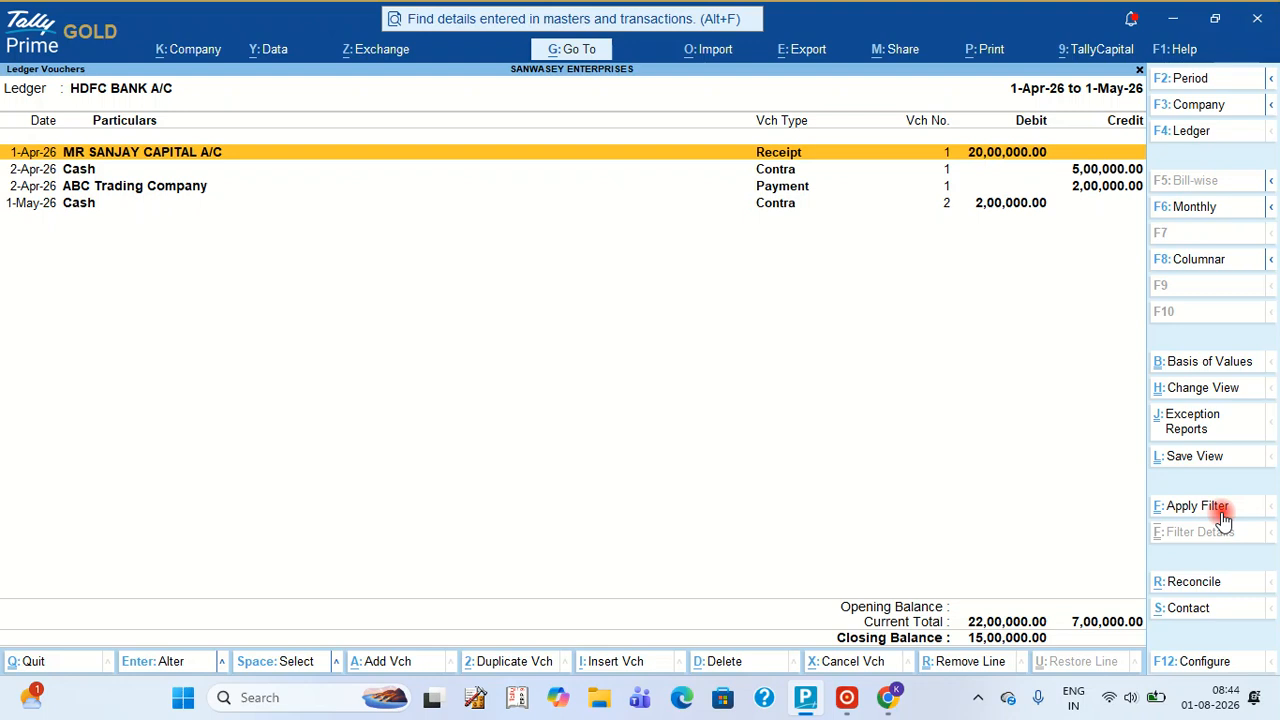
key("Escape")
key("Escape")
key("Escape")
key("Escape")
key("Escape")
key("Escape")
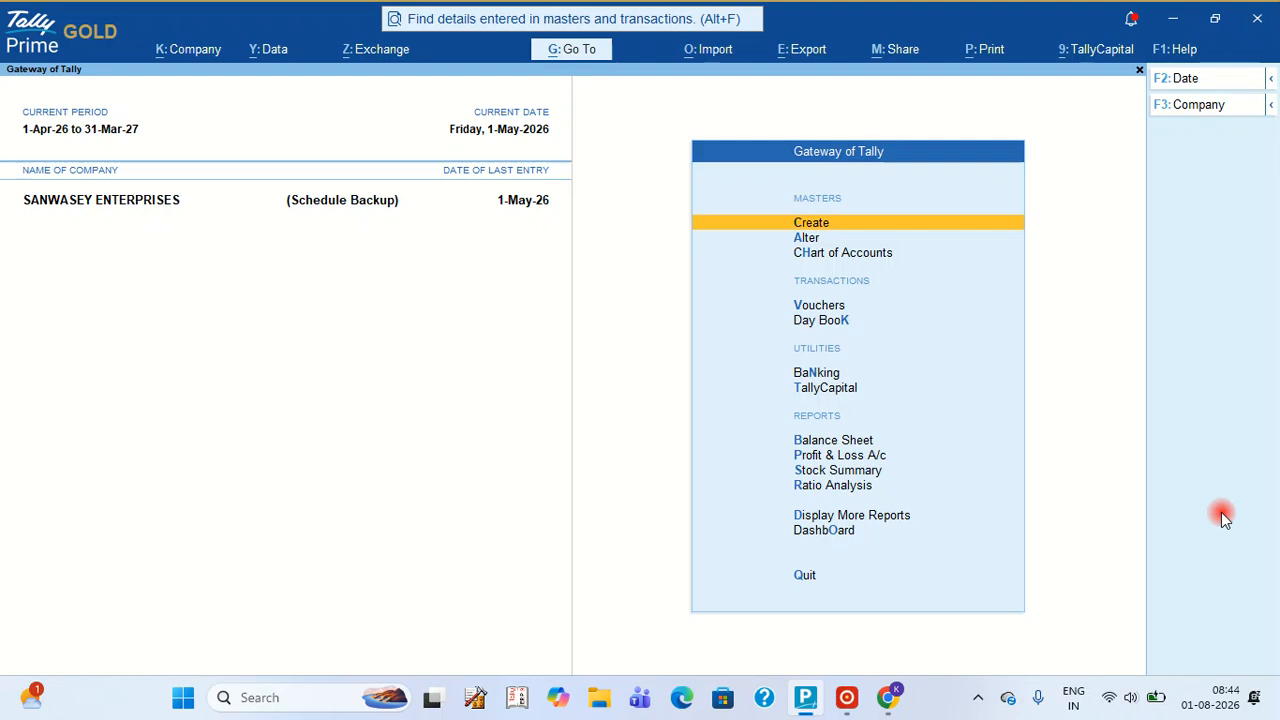
key("Down")
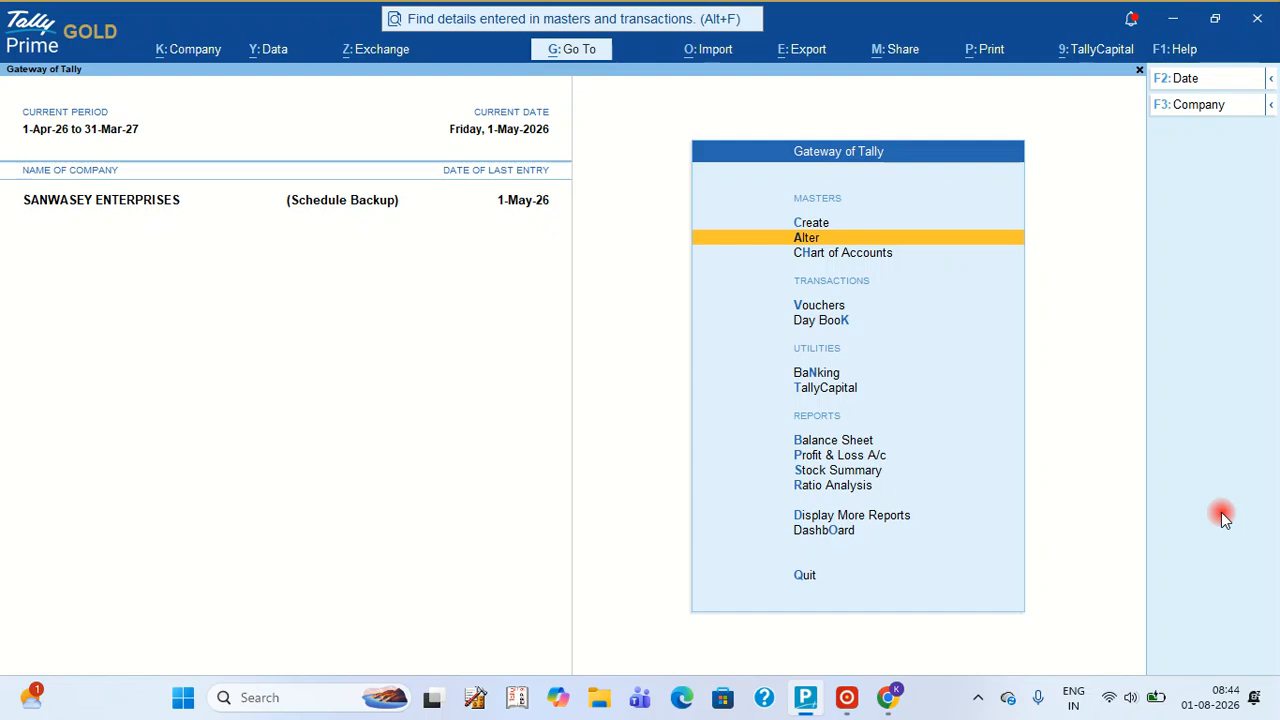
key("Down")
key("Down")
key("Down")
key("Down")
key("Down")
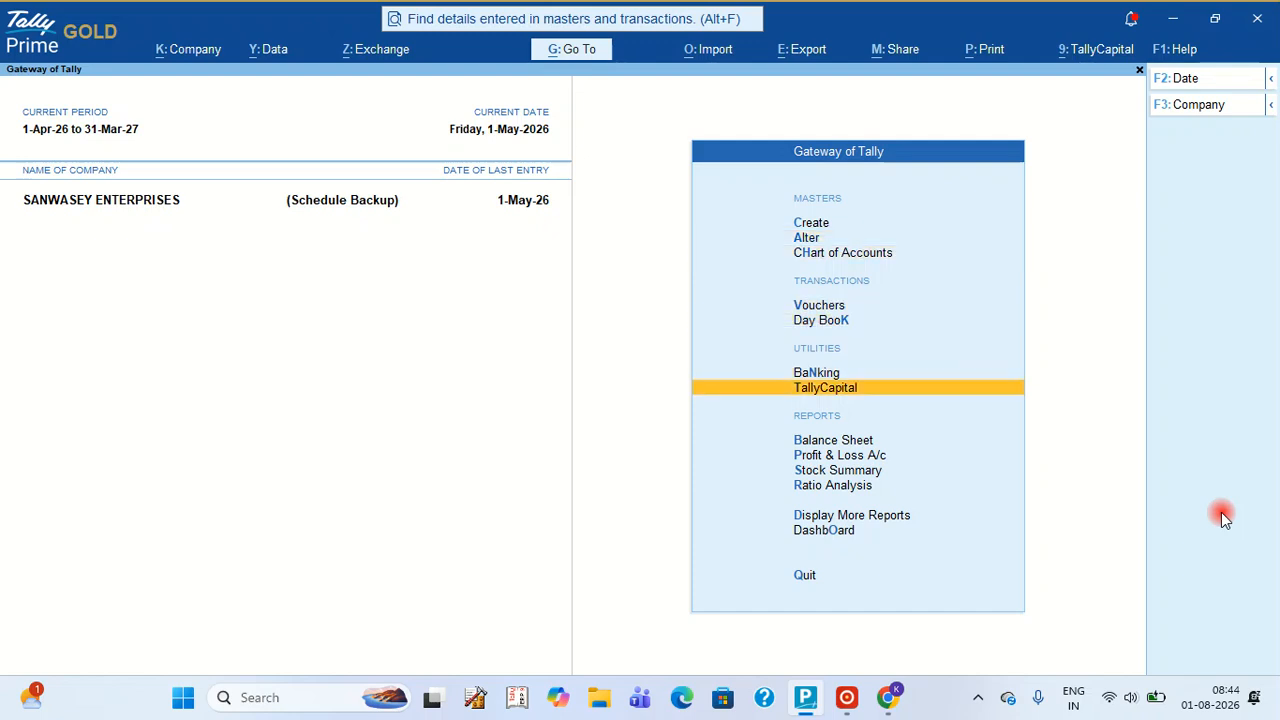
key("Down")
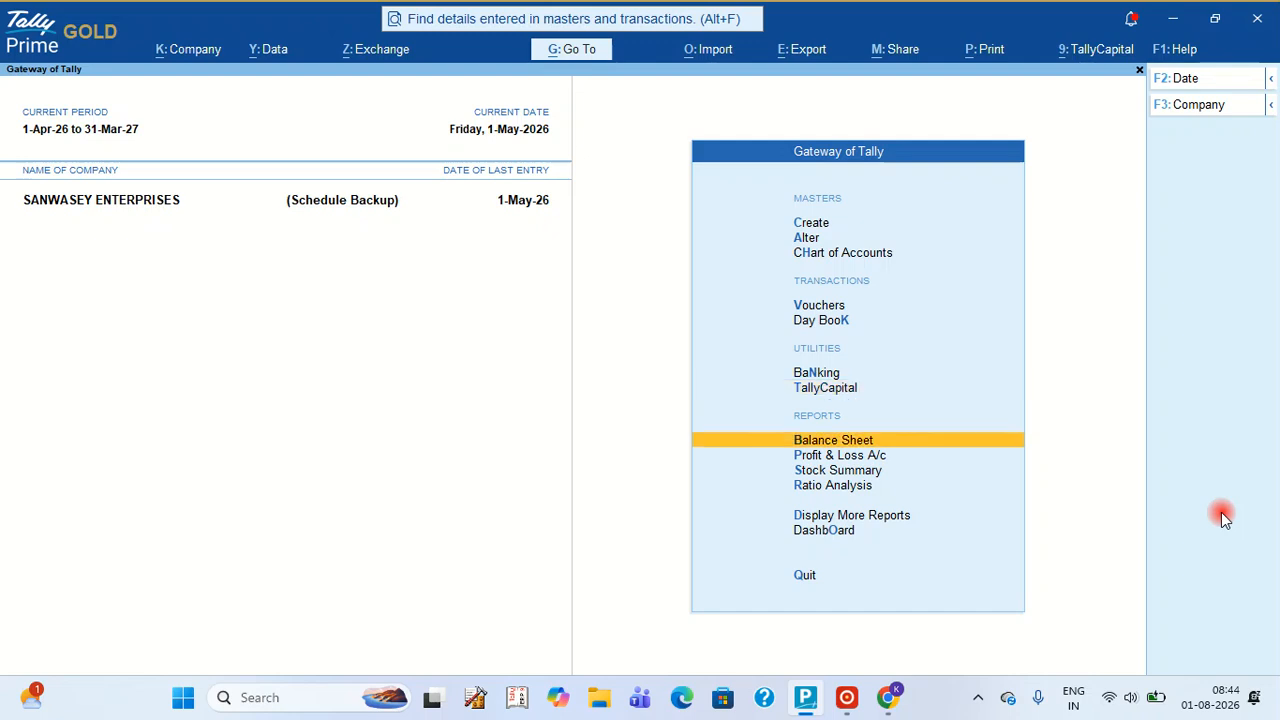
key("Up")
key("Up")
key("Up")
key("Up")
key("Up")
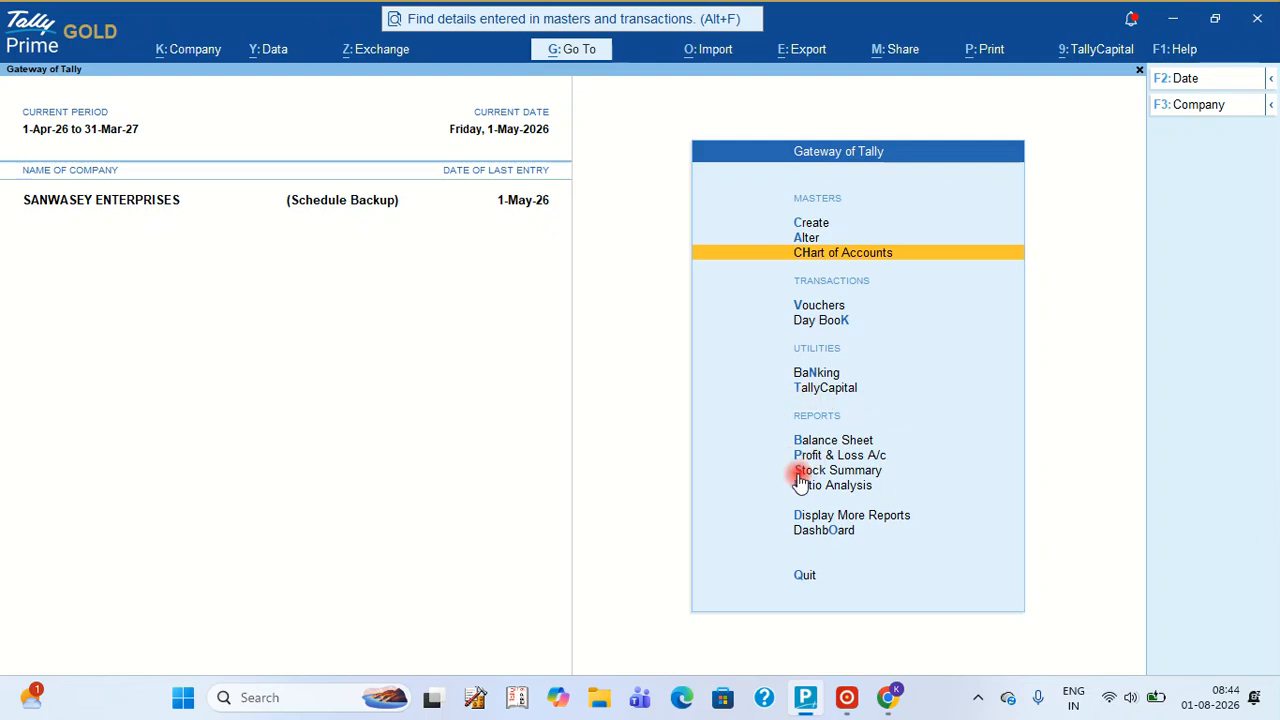
Step: Open the Balance Sheet, review its liabilities and assets, and return to the Gateway of Tally
key("b")
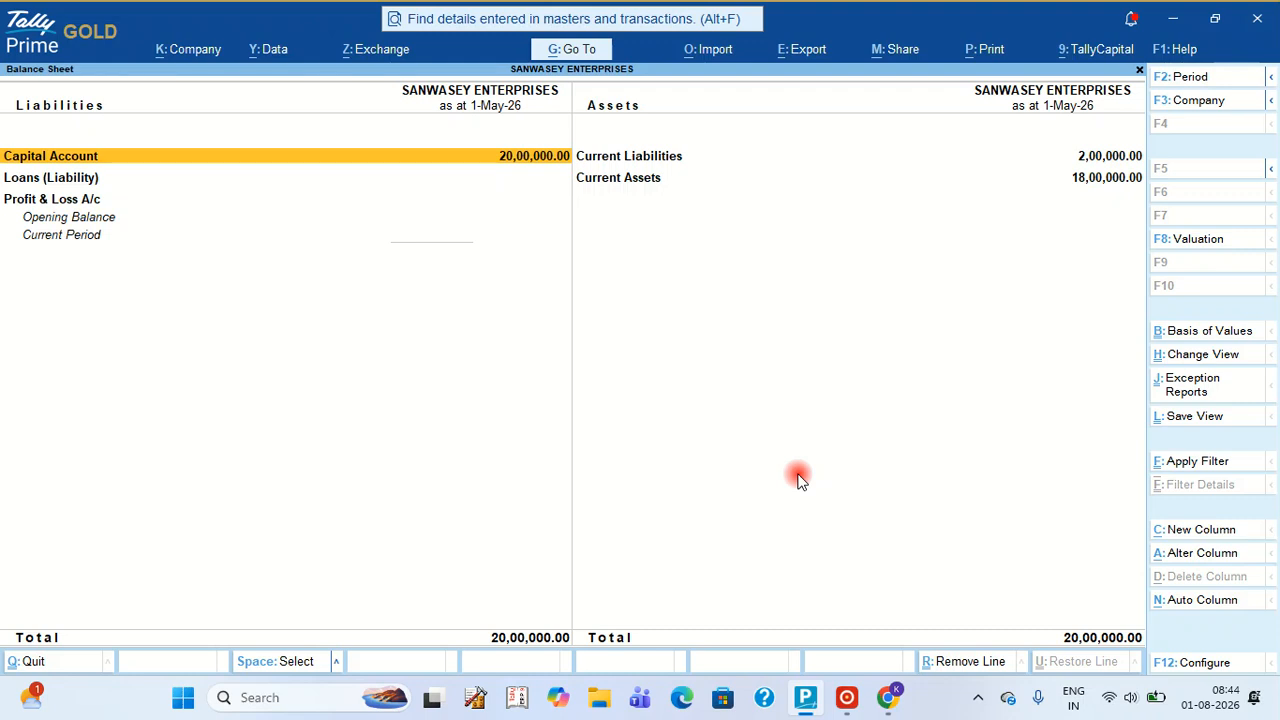
key("Escape")
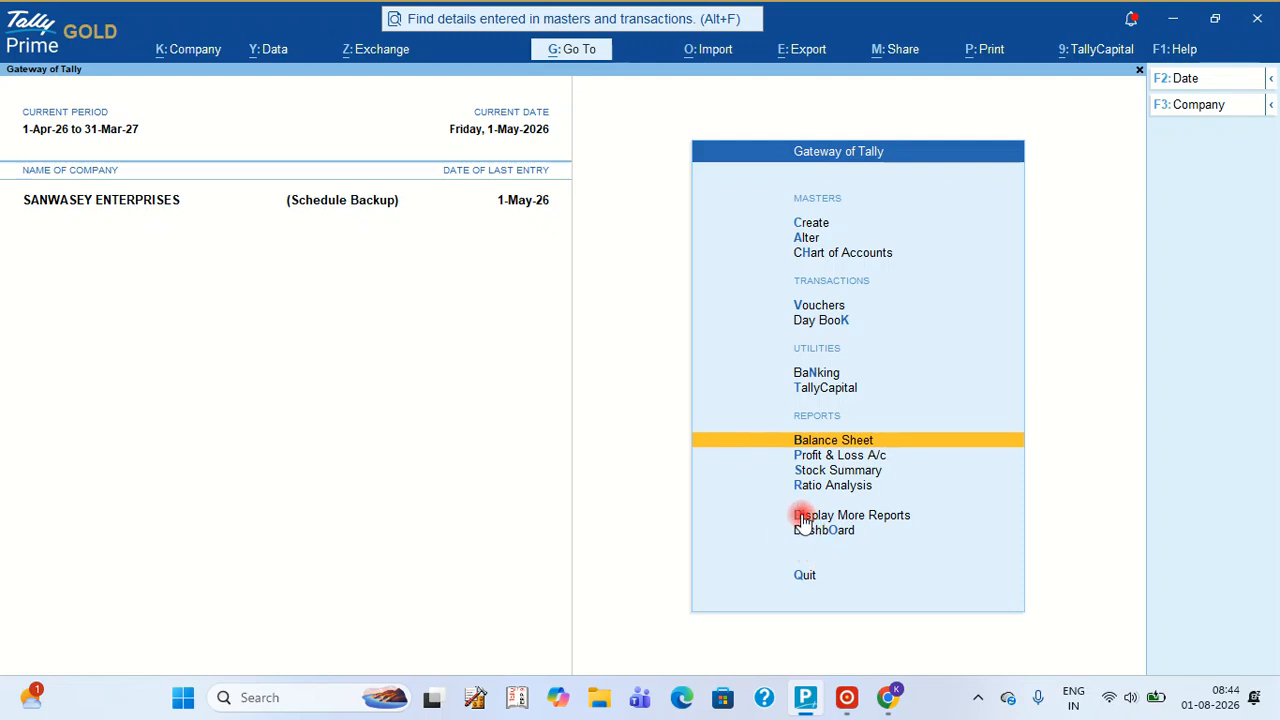
Step: Go through Display More Reports and Account Books to the ledger report of HDFC BANK A/C
left_click(803, 516)
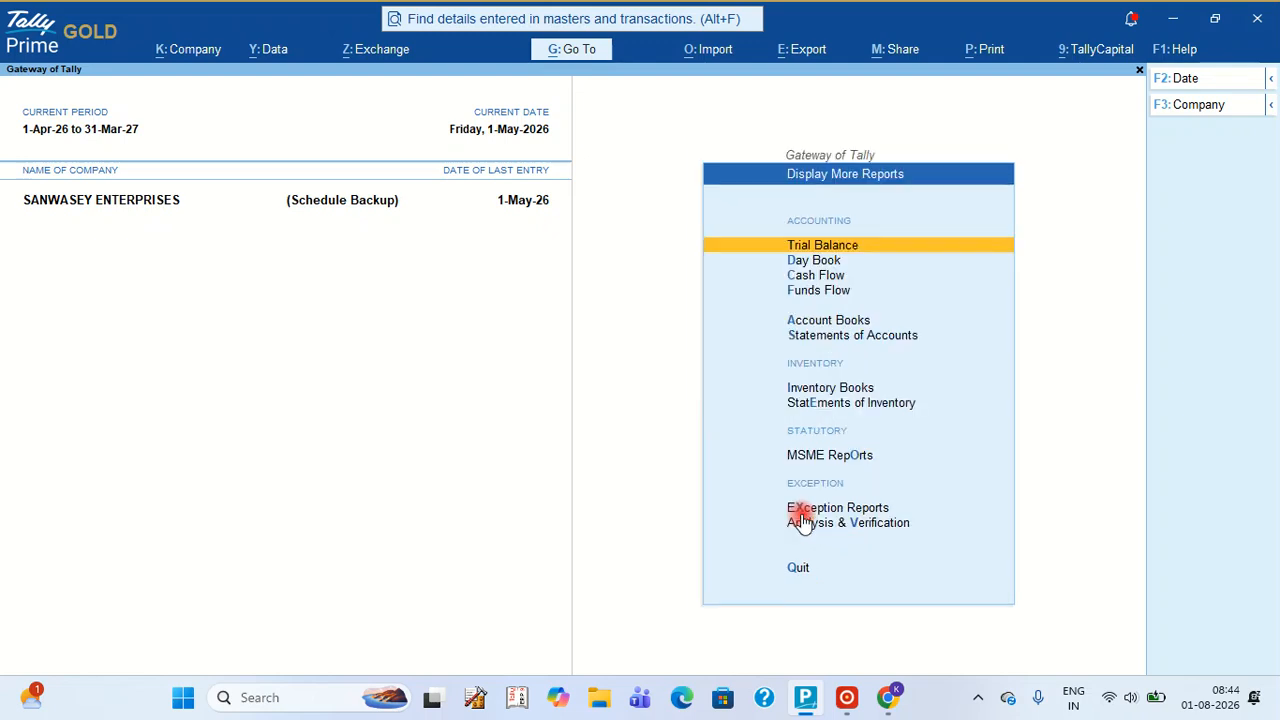
left_click(822, 322)
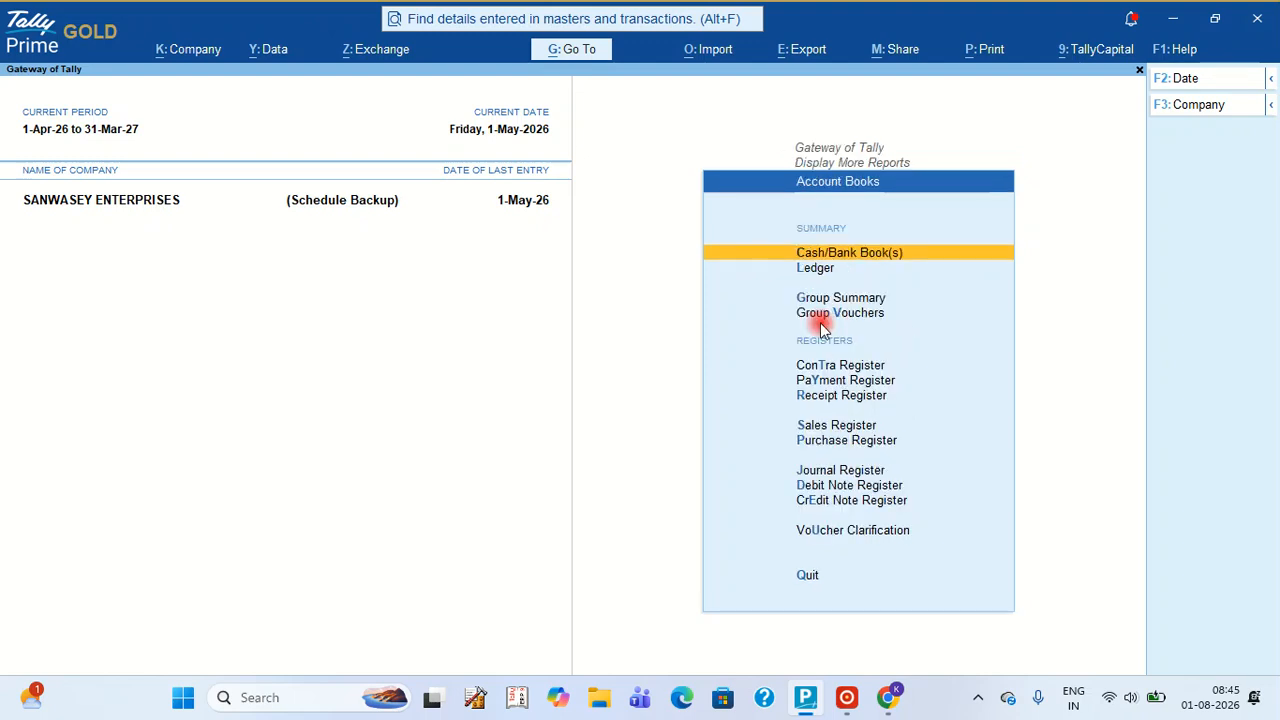
left_click(815, 268)
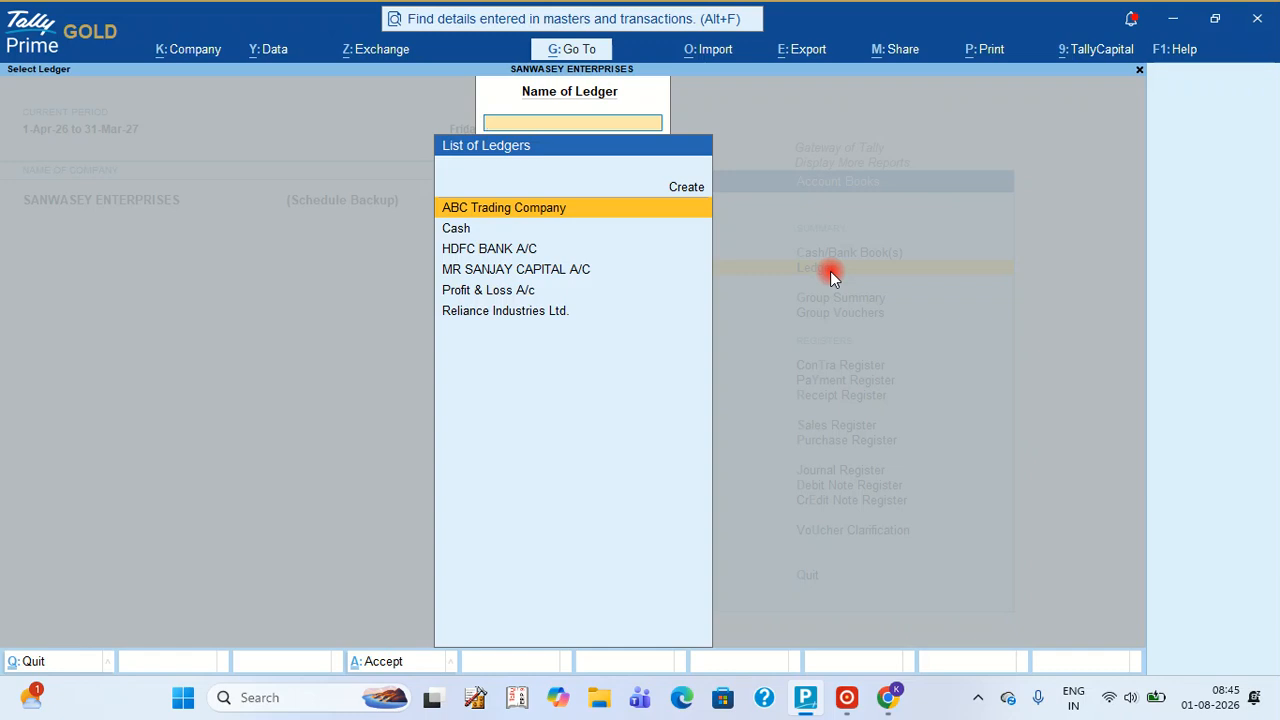
key("Down")
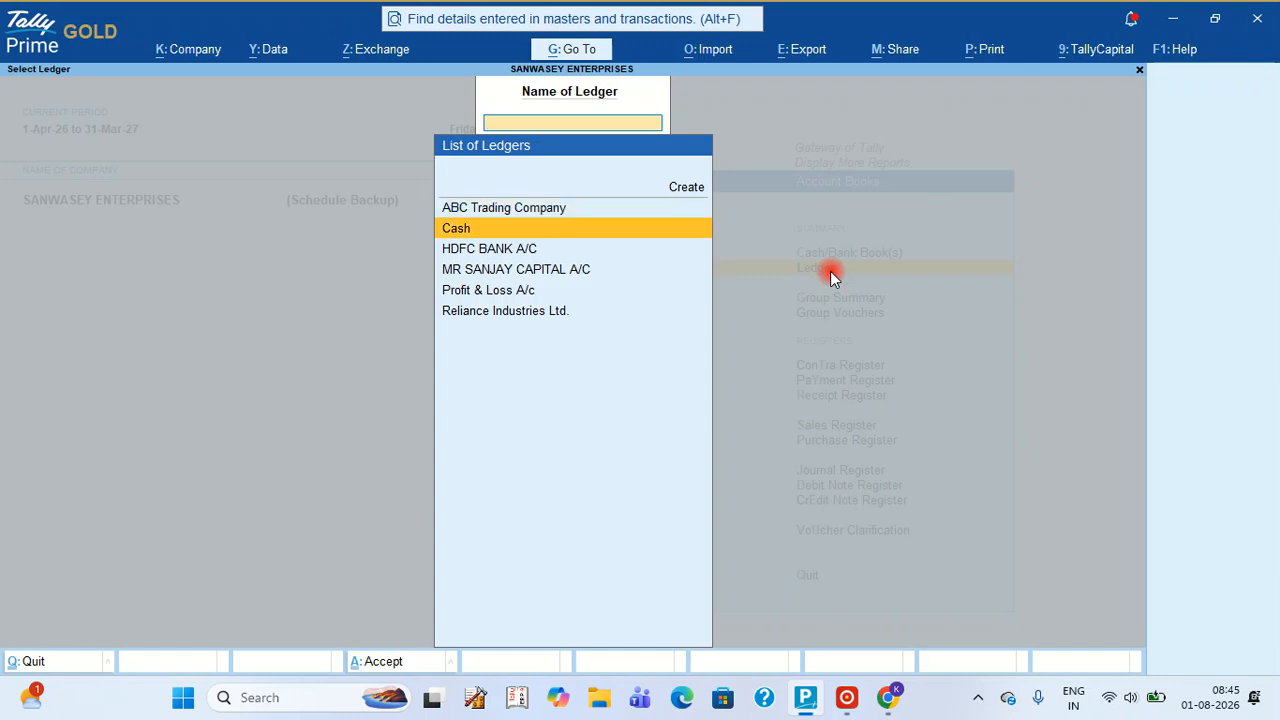
key("Down")
key("Return")
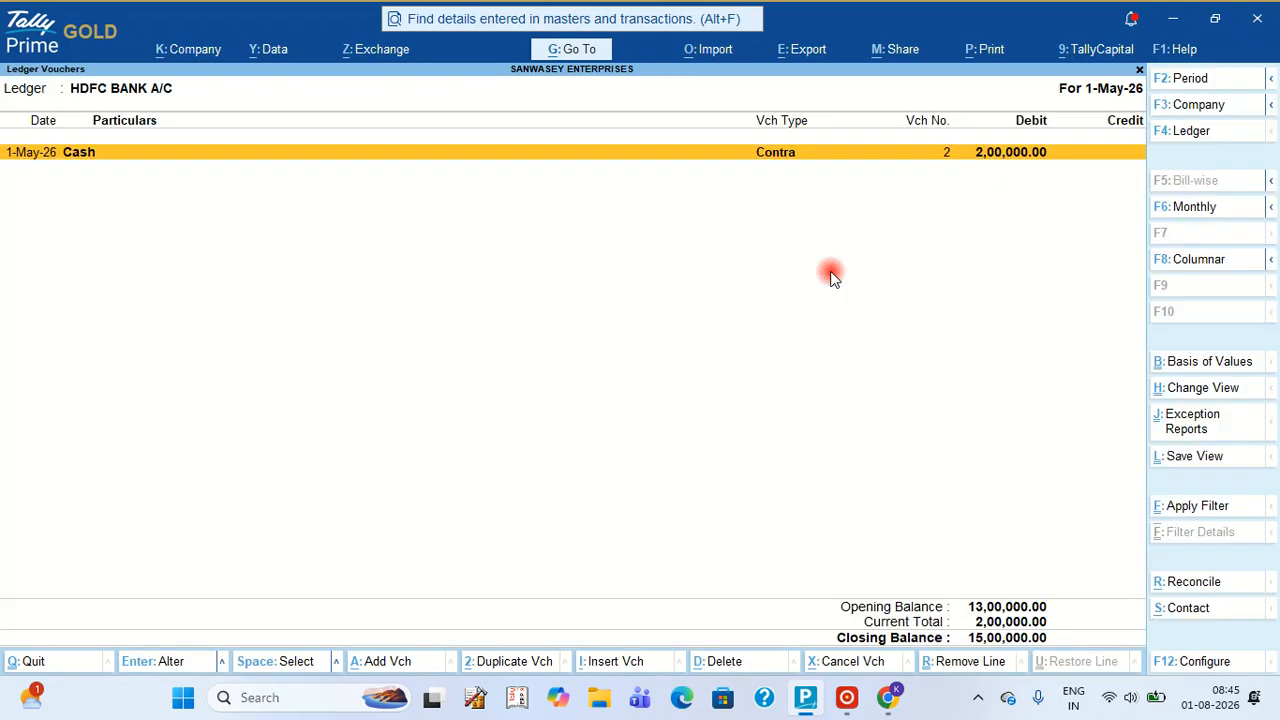
Step: Set the HDFC BANK A/C ledger period to 1-Apr-26 to 31-May-26
key("alt+F2")
type("1.")
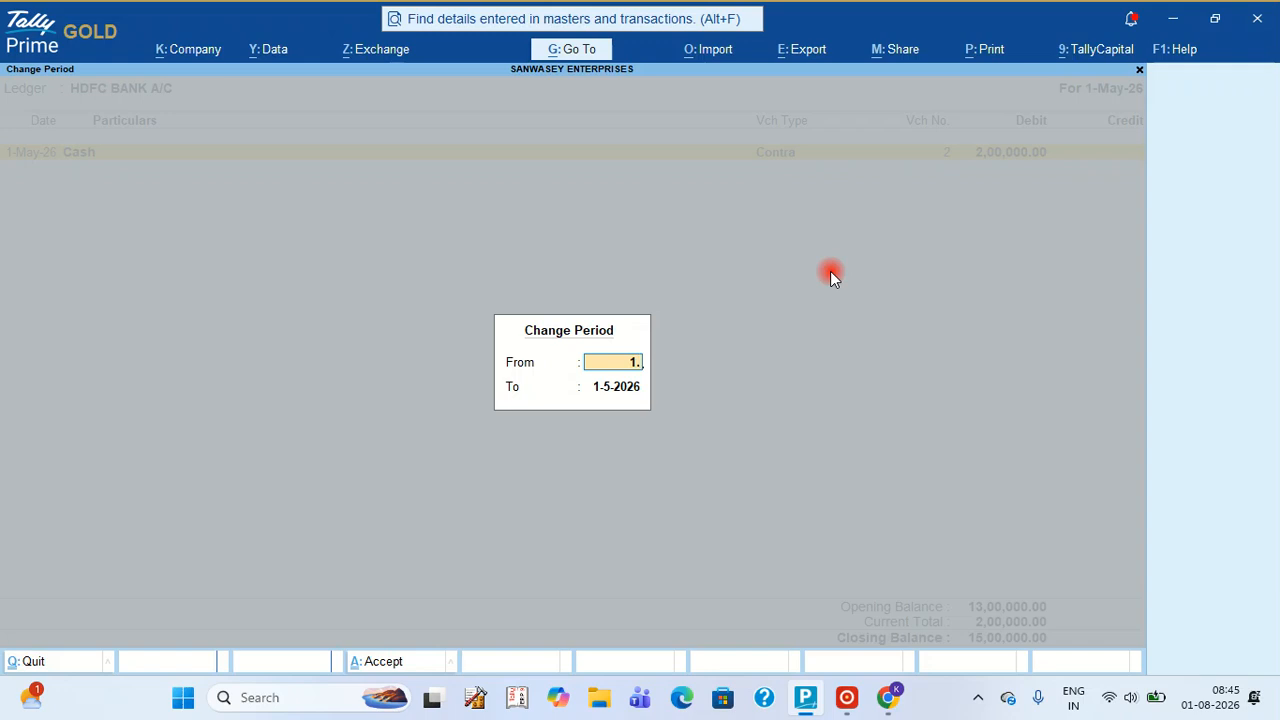
type("4")
key("Return")
type("31.5")
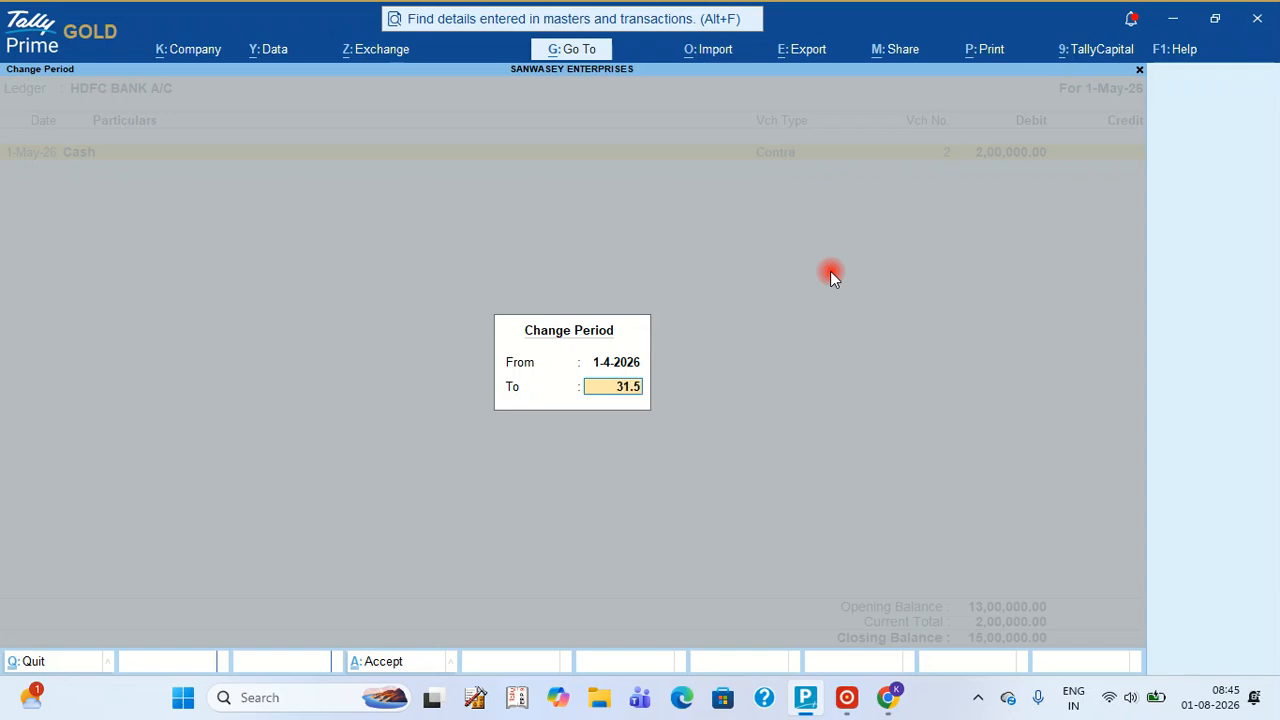
key("Return")
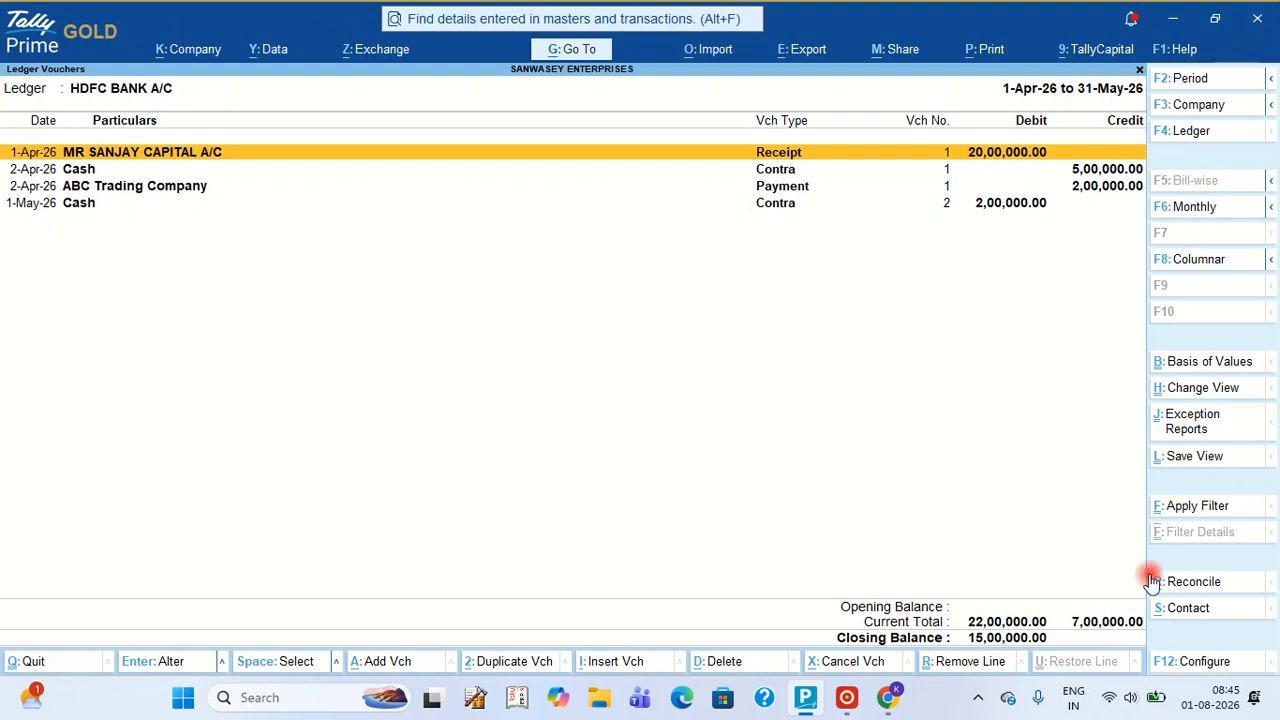
Step: Open the bank reconciliation of HDFC BANK A/C and switch to manual reconciliation
key("alt")
left_click(1192, 582)
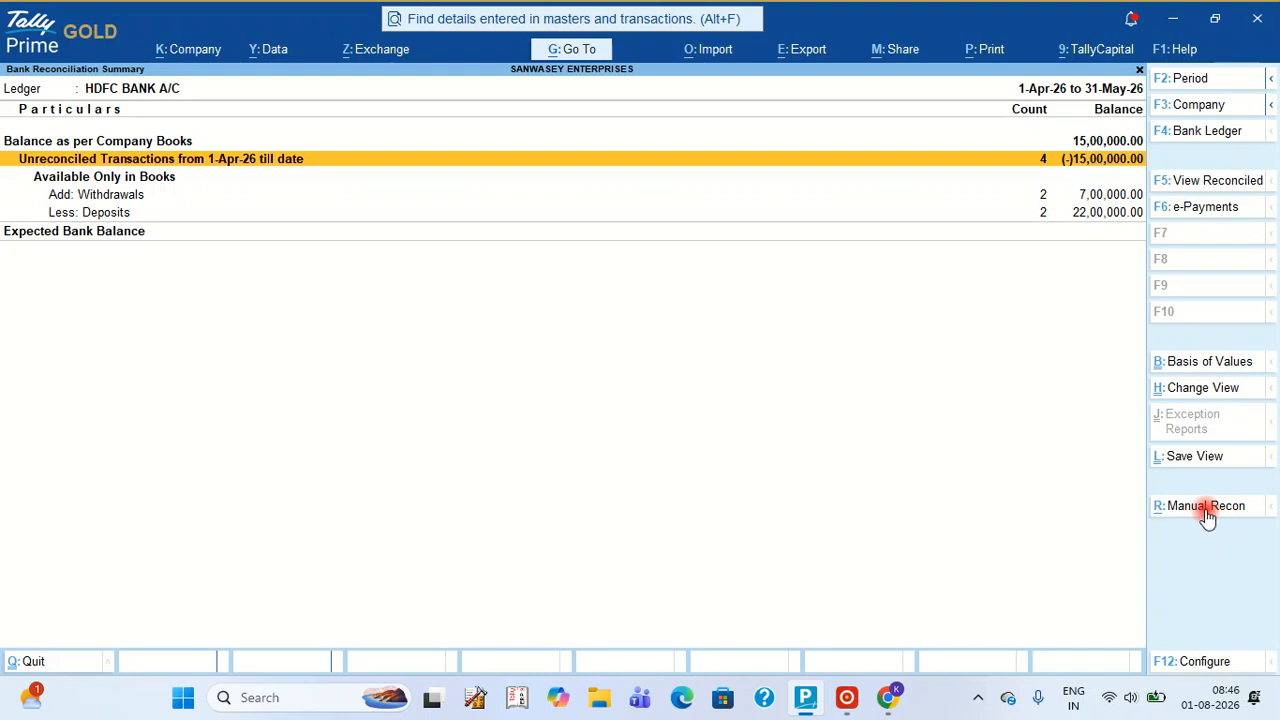
key("alt+r")
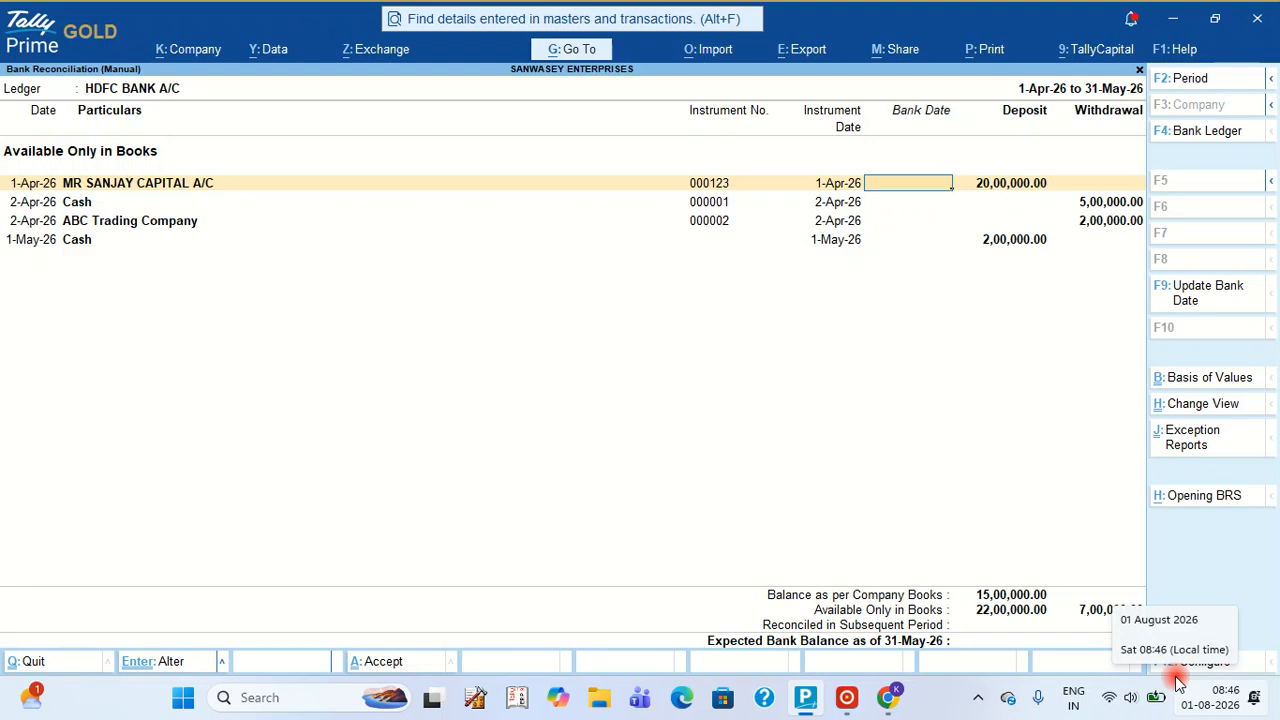
Step: Enter bank date 2-Apr-26 for the capital receipt and cash withdrawal and 1-May-26 for the cash deposit, leaving ABC Trading Company blank, and accept
type("2.4")
key("Return")
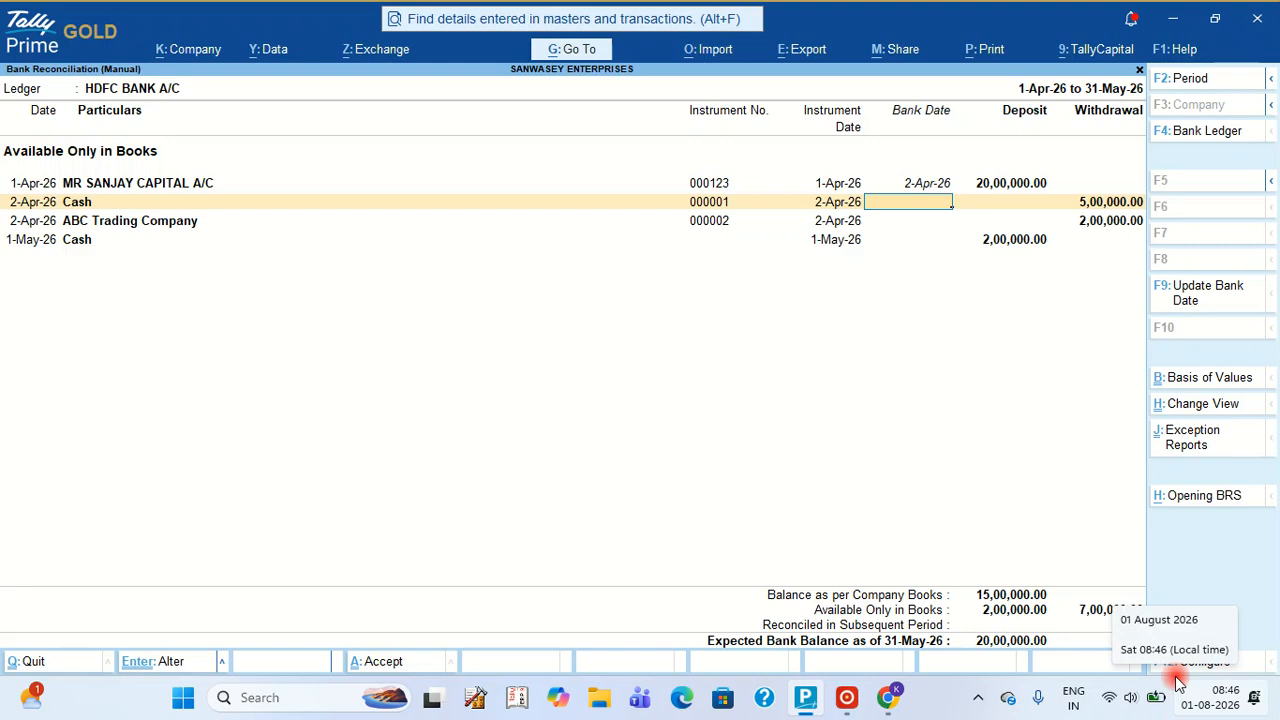
type("2-4")
key("Return")
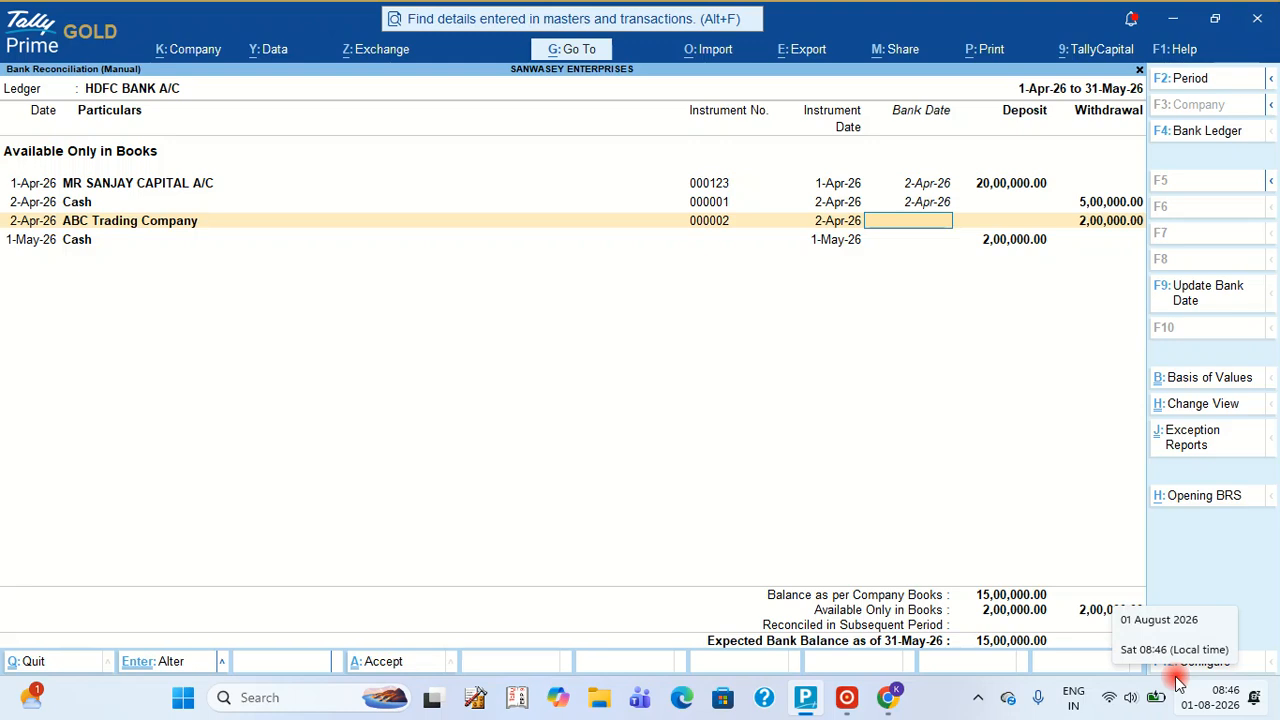
key("Down")
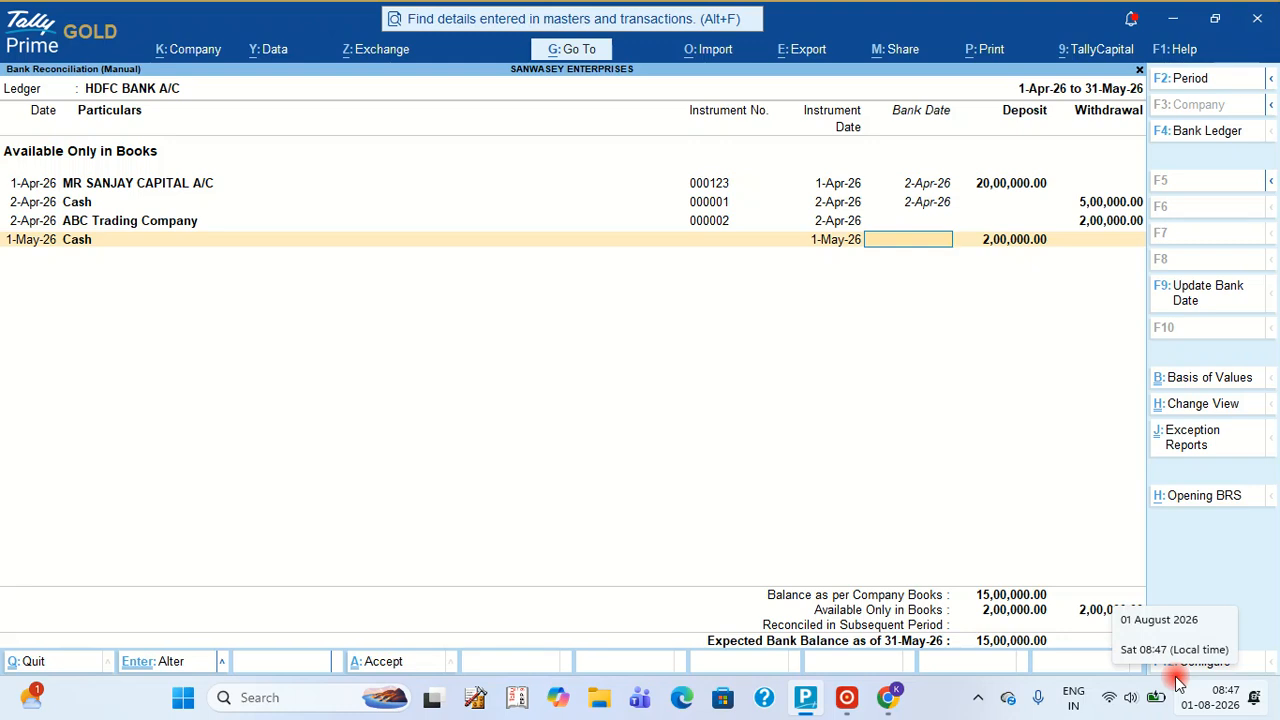
type("1-5")
key("Return")
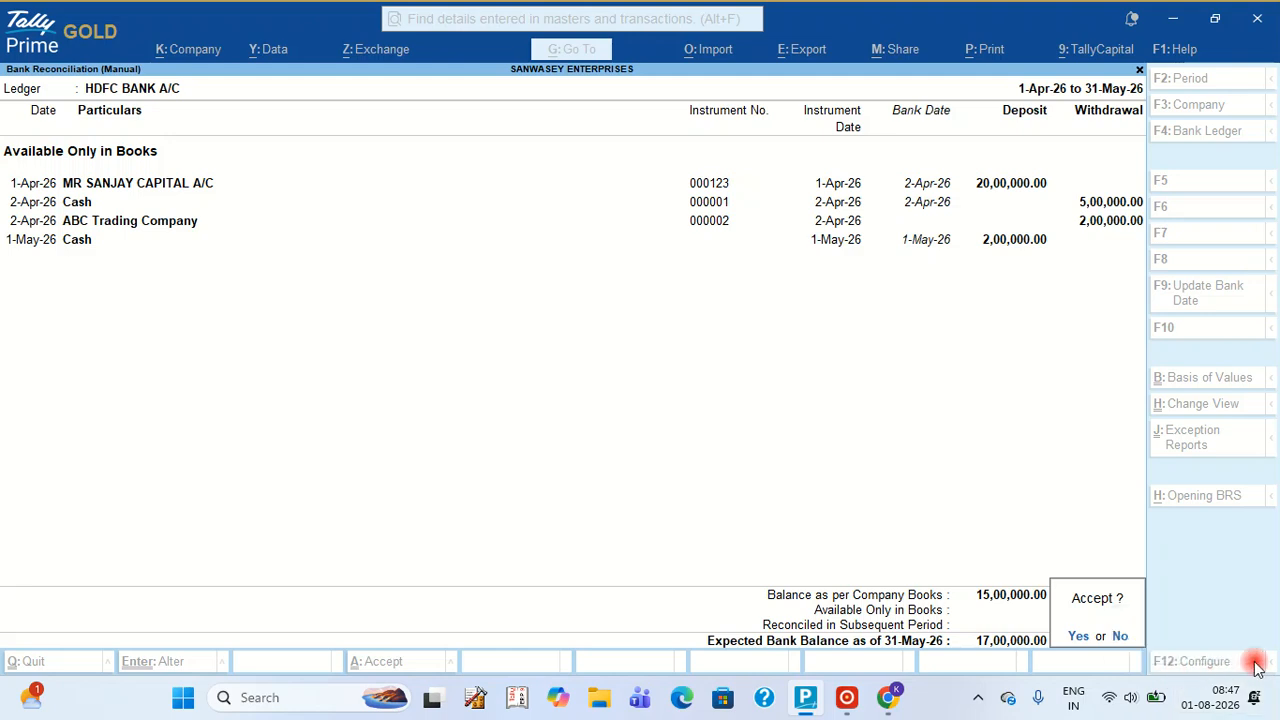
key("y")
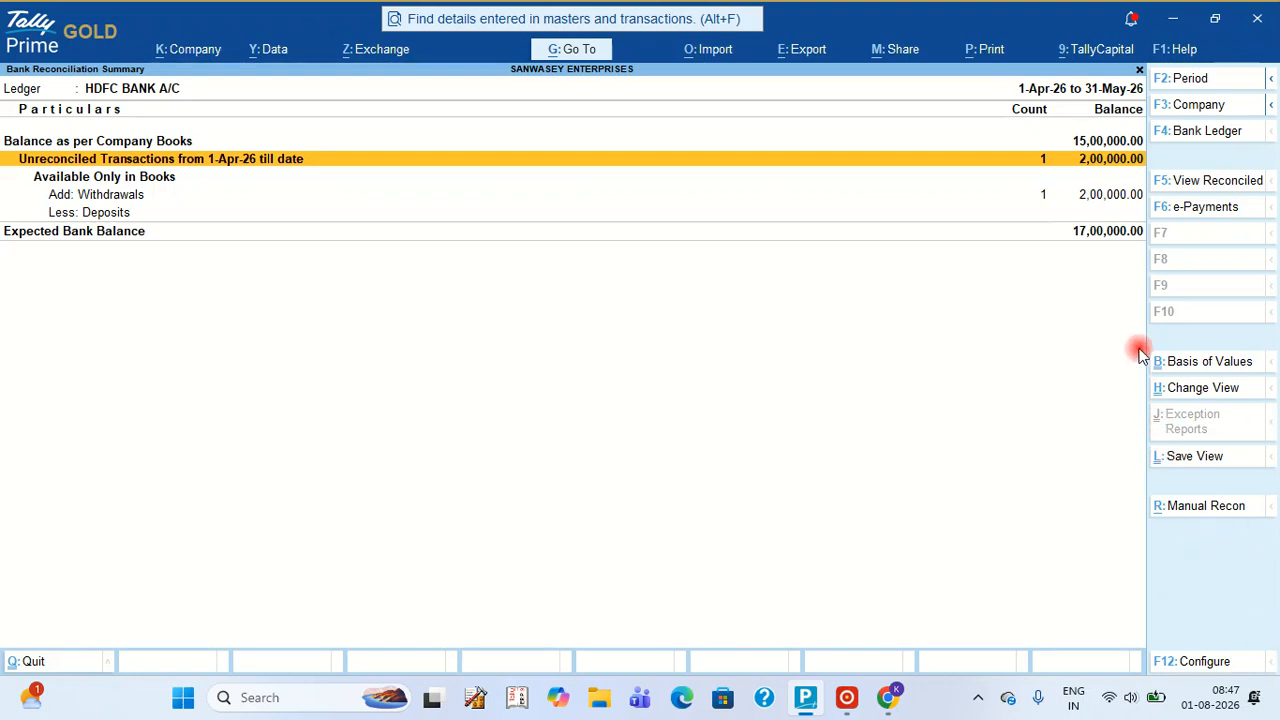
Step: Review the reconciliation summary, then manually reconcile the ABC Trading Company cheque with bank date 1-Jul-26 and accept
key("Up")
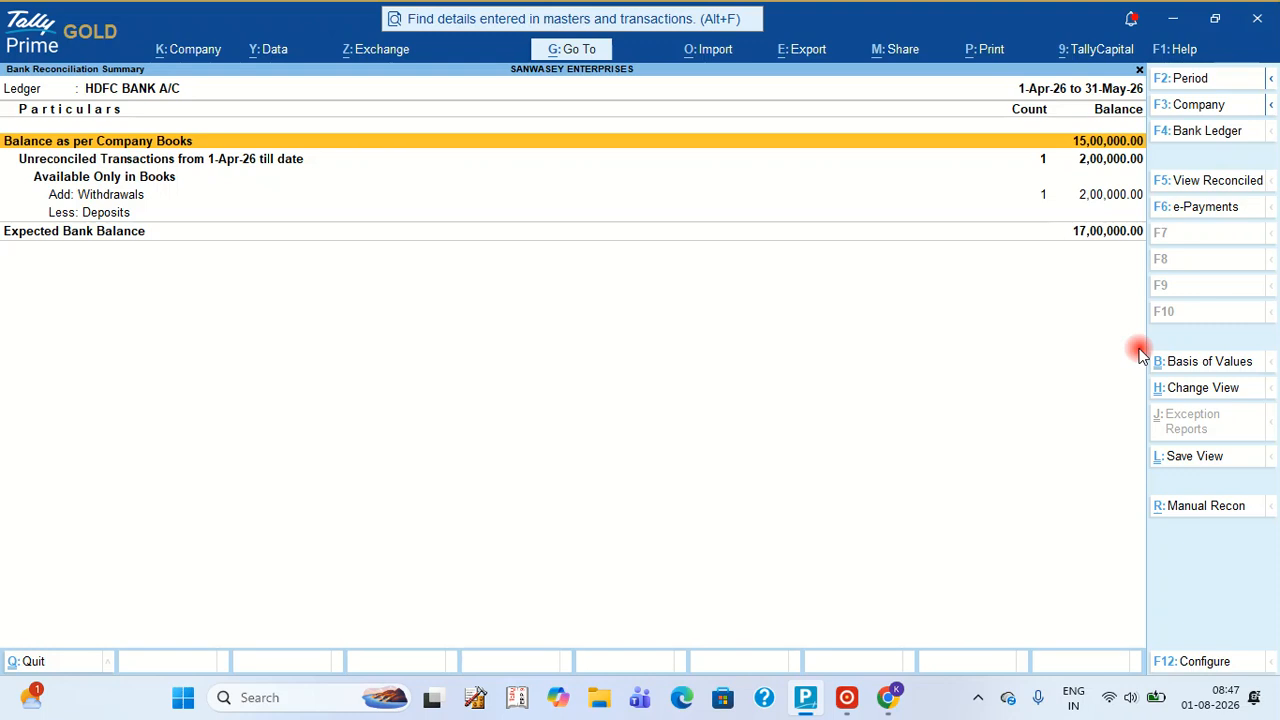
key("Down")
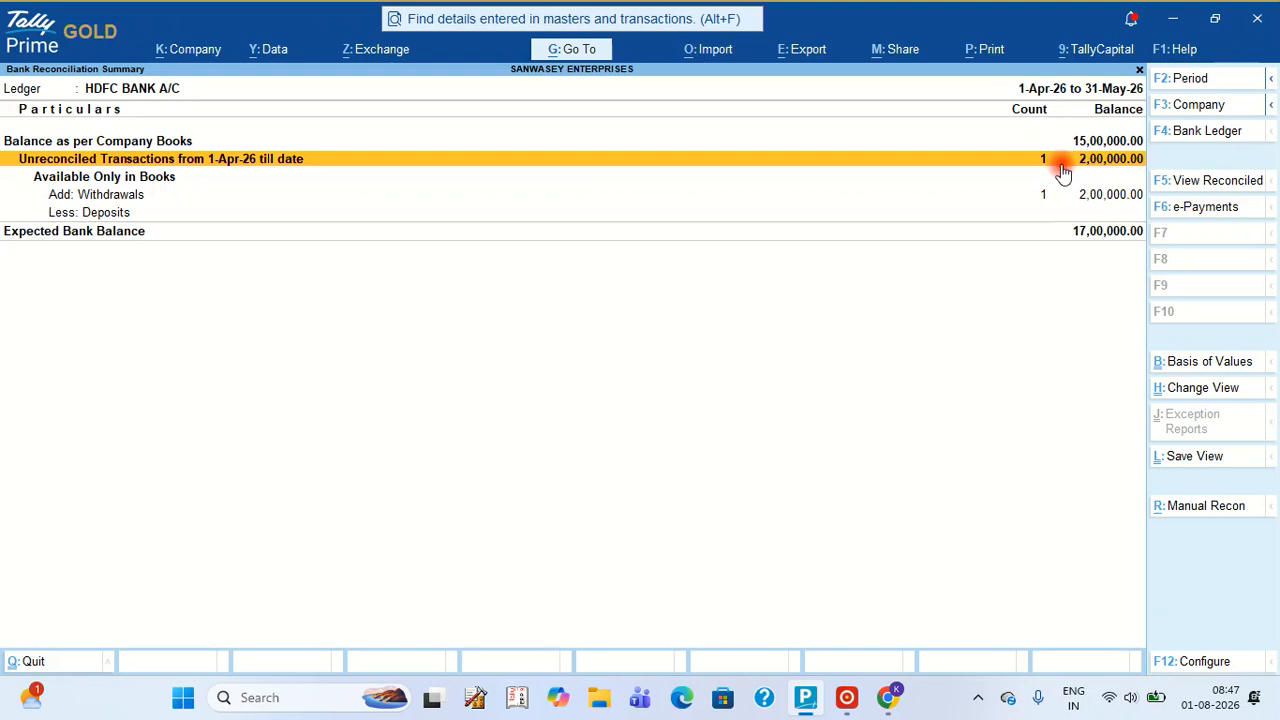
key("Down")
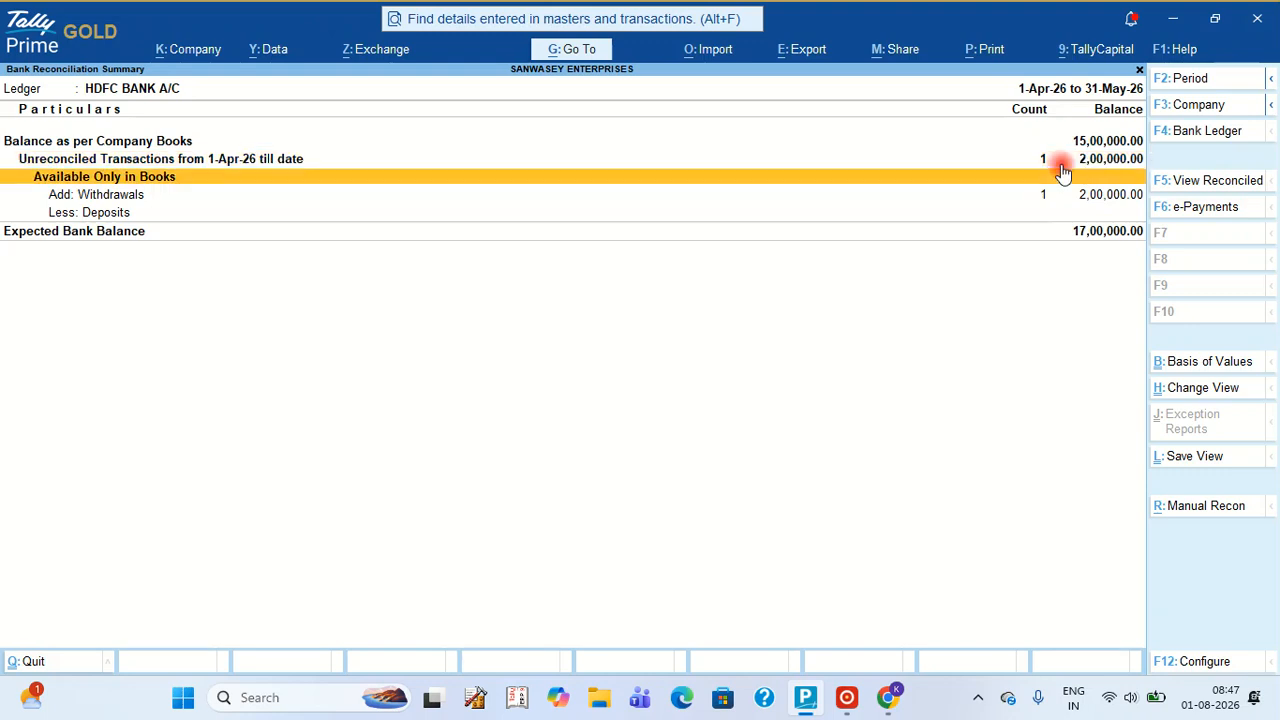
key("Down")
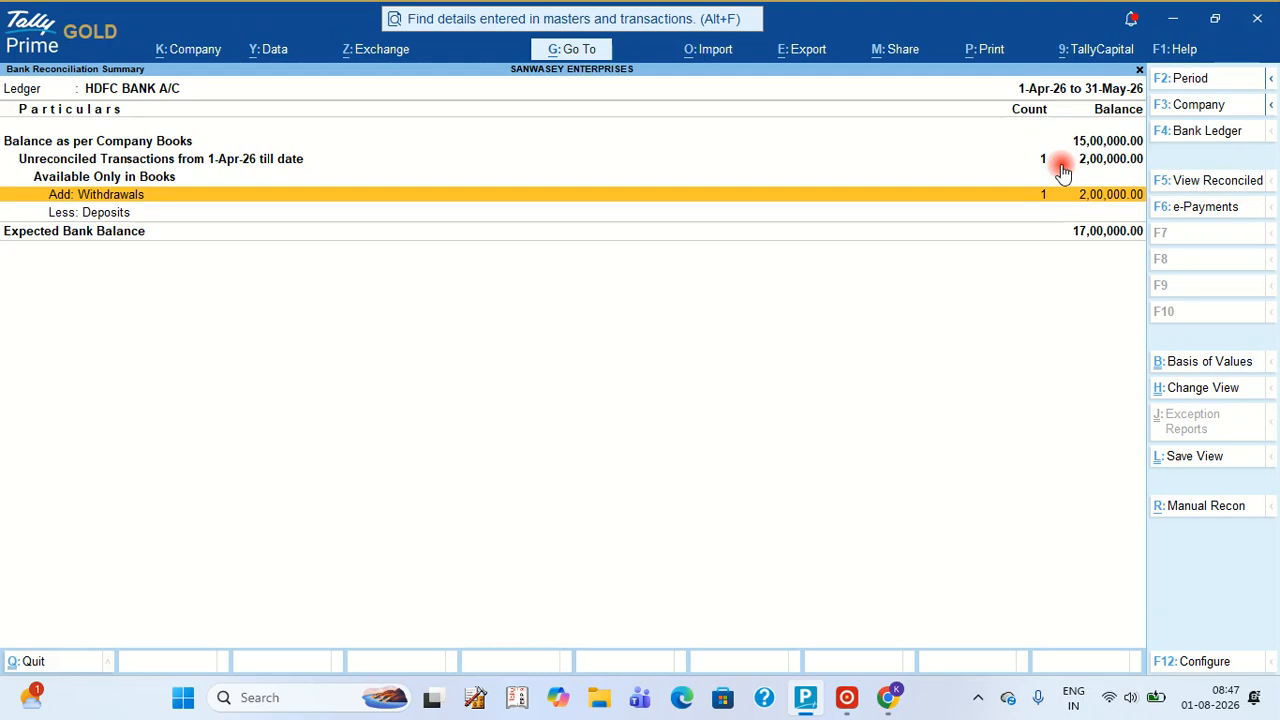
key("Down")
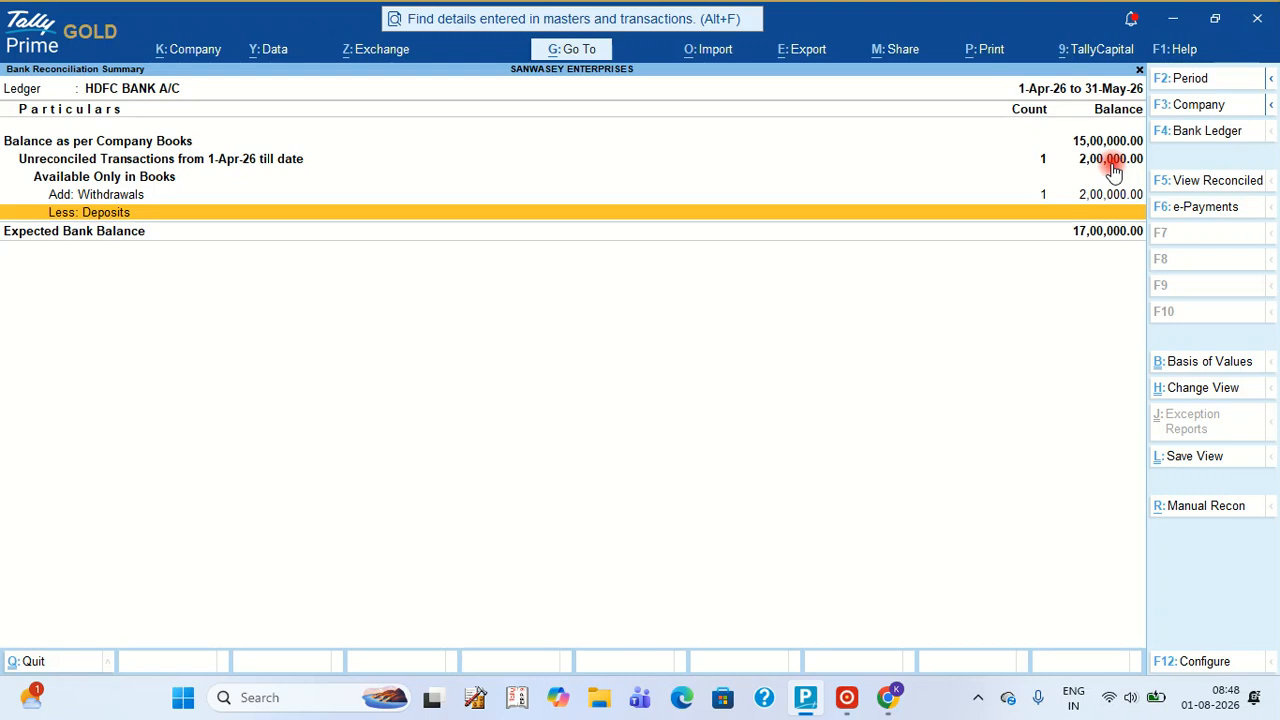
left_click(1210, 507)
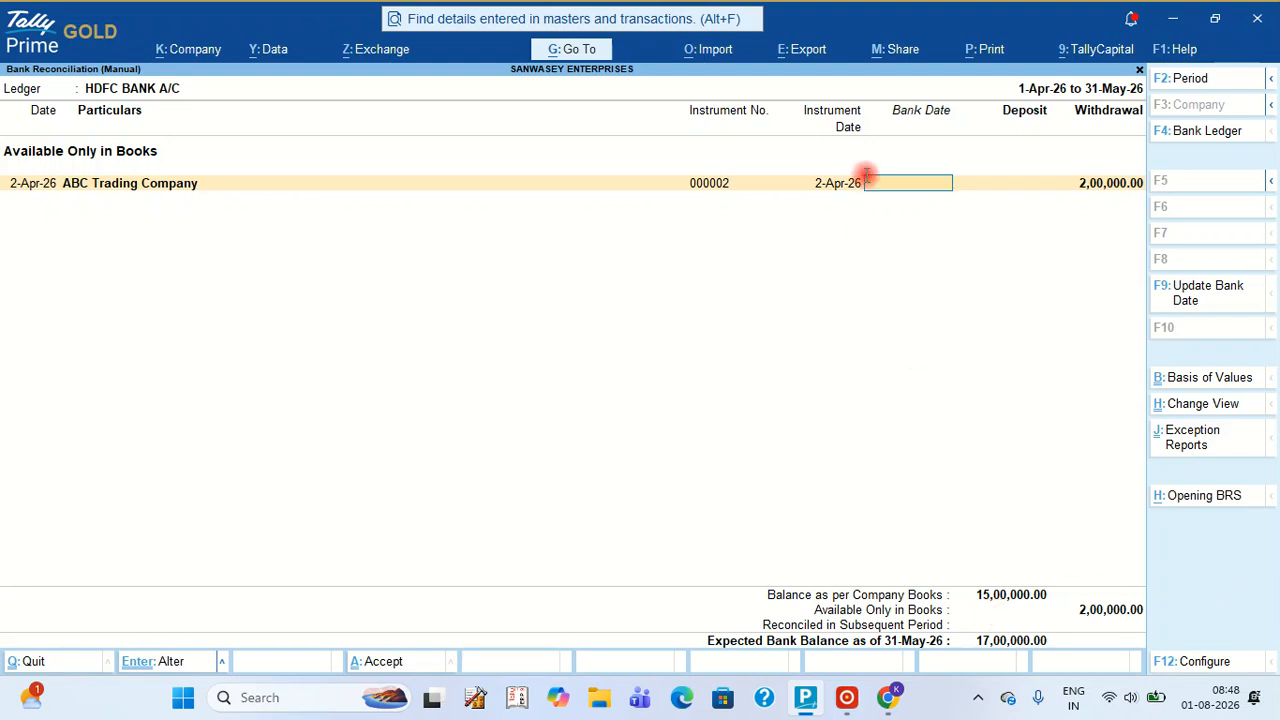
type("1.7")
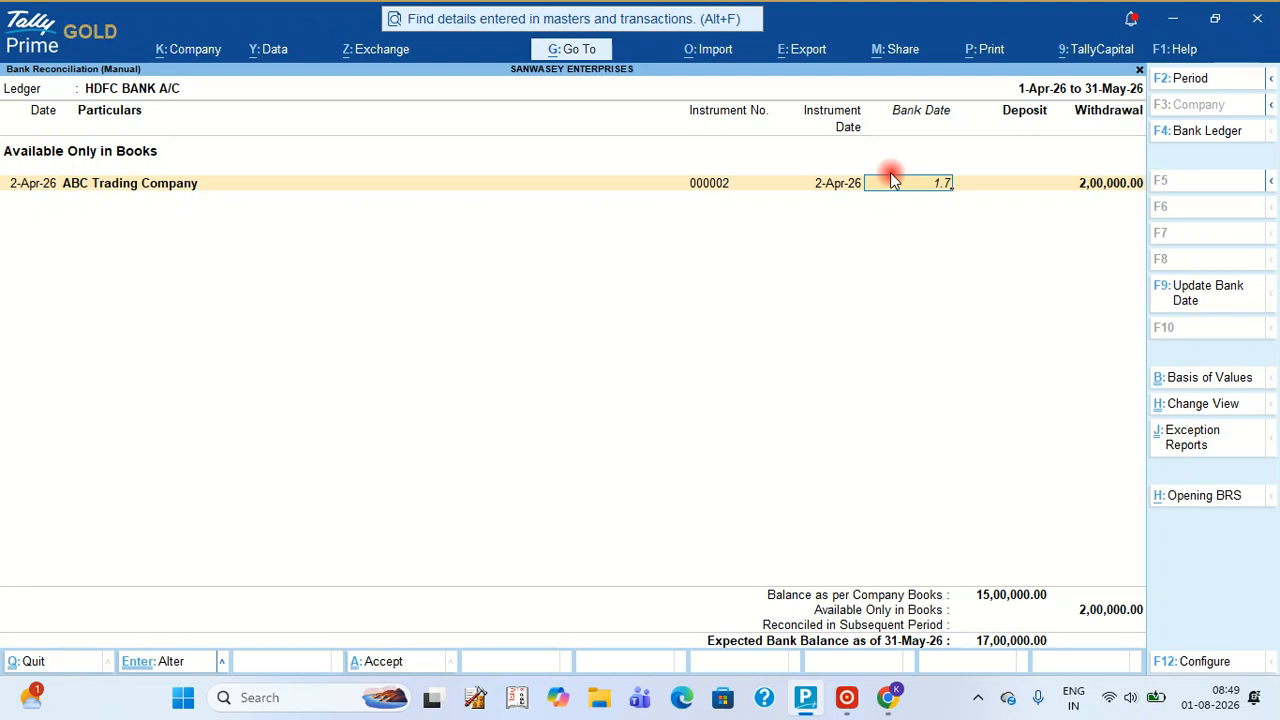
key("Return")
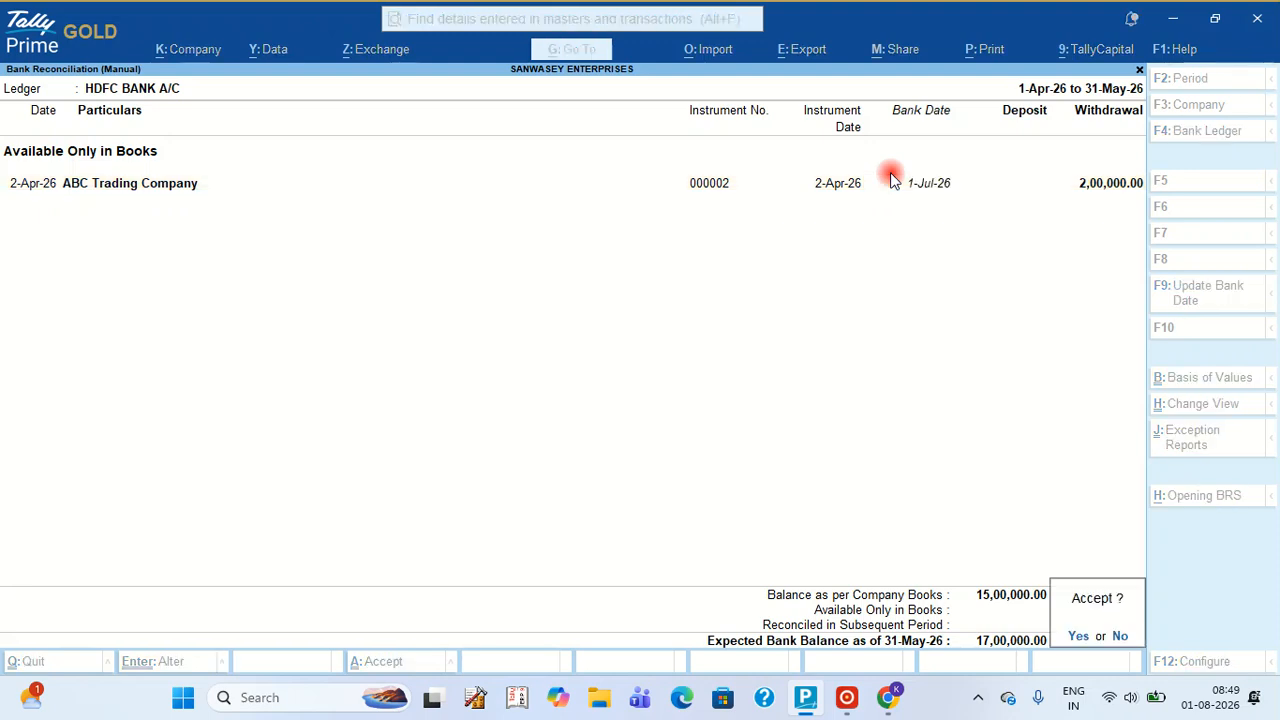
key("Return")
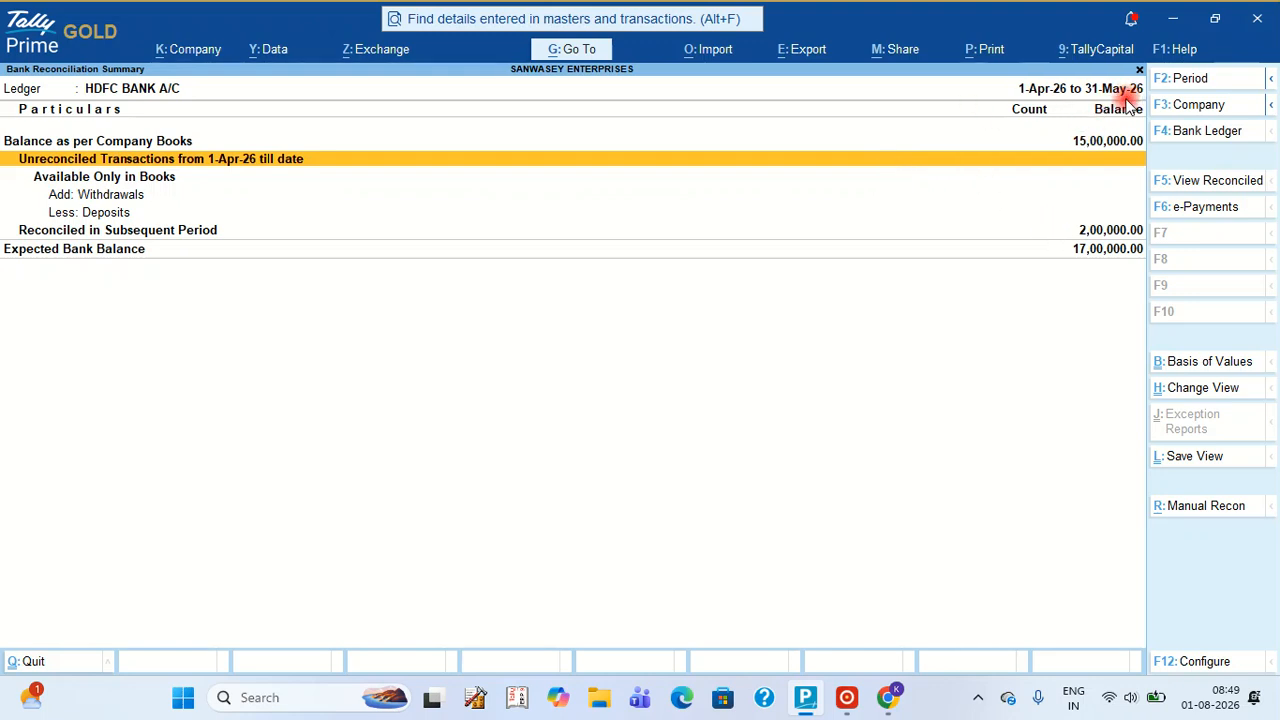
Step: Check the manual reconciliation, extend the reconciliation summary's period to 31-Jul-26 and reopen the manual reconciliation
key("ctrl+r")
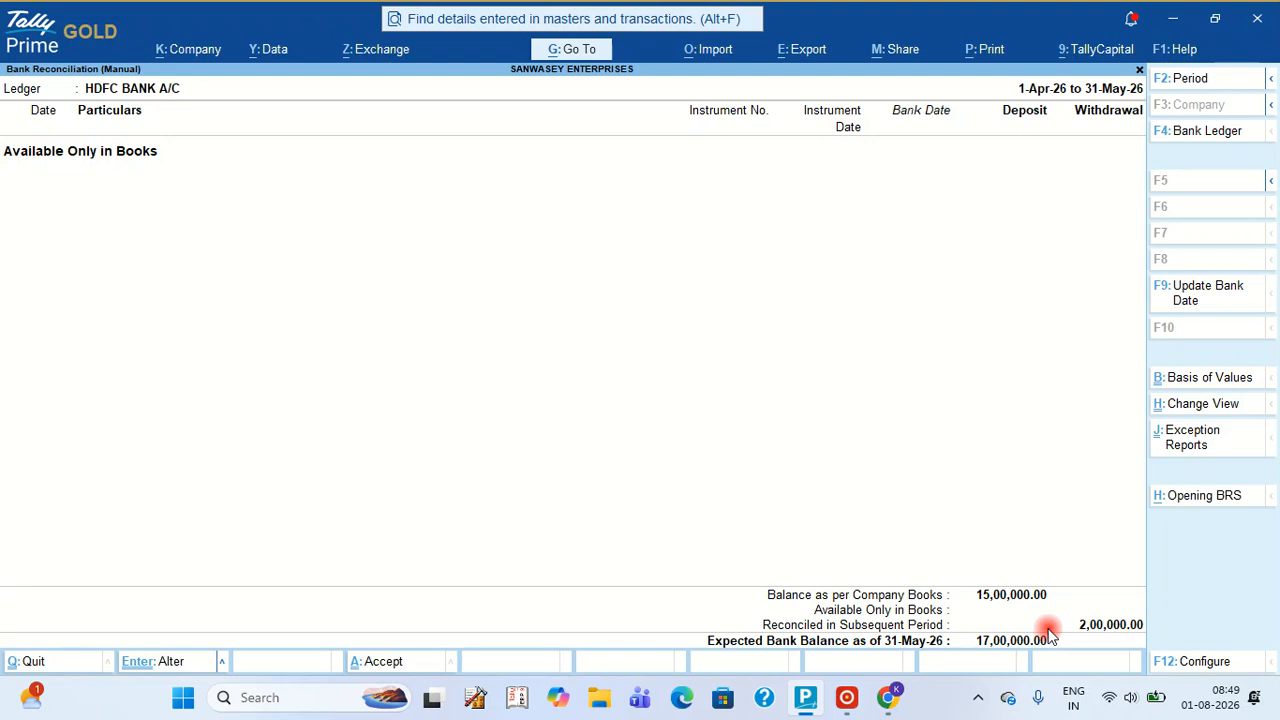
key("Escape")
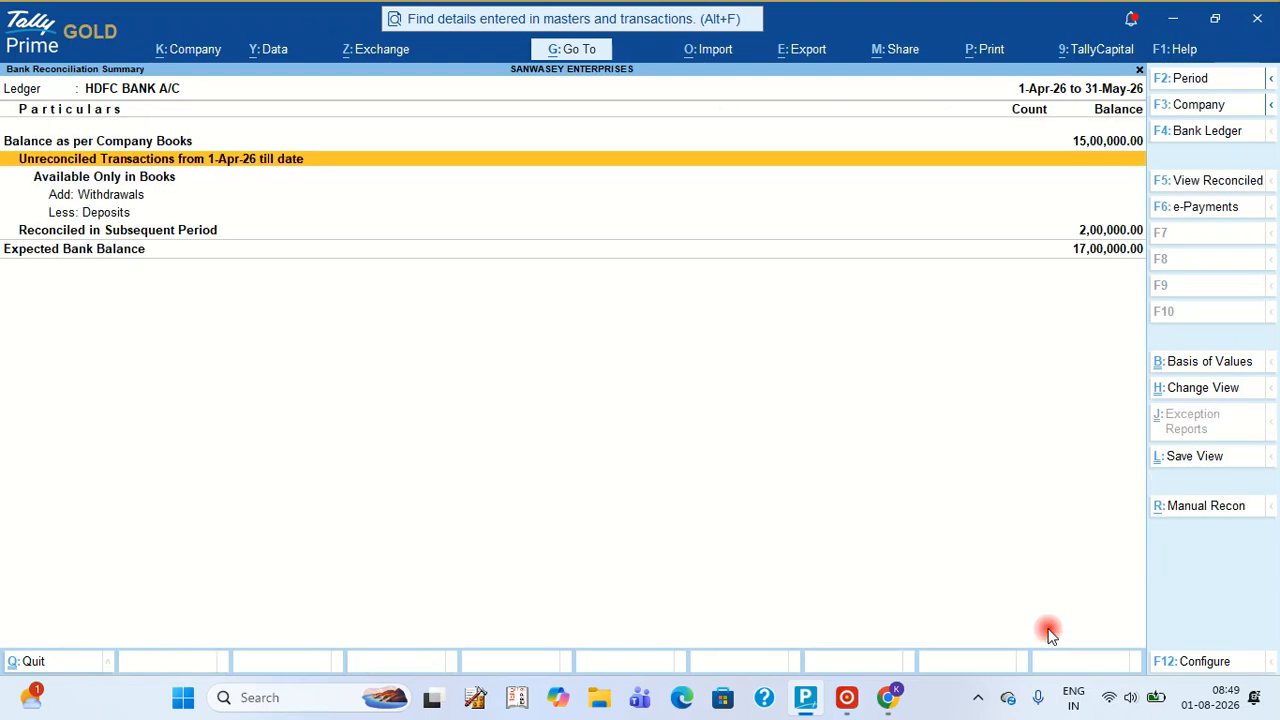
key("F2")
key("Return")
type("31-7")
key("Return")
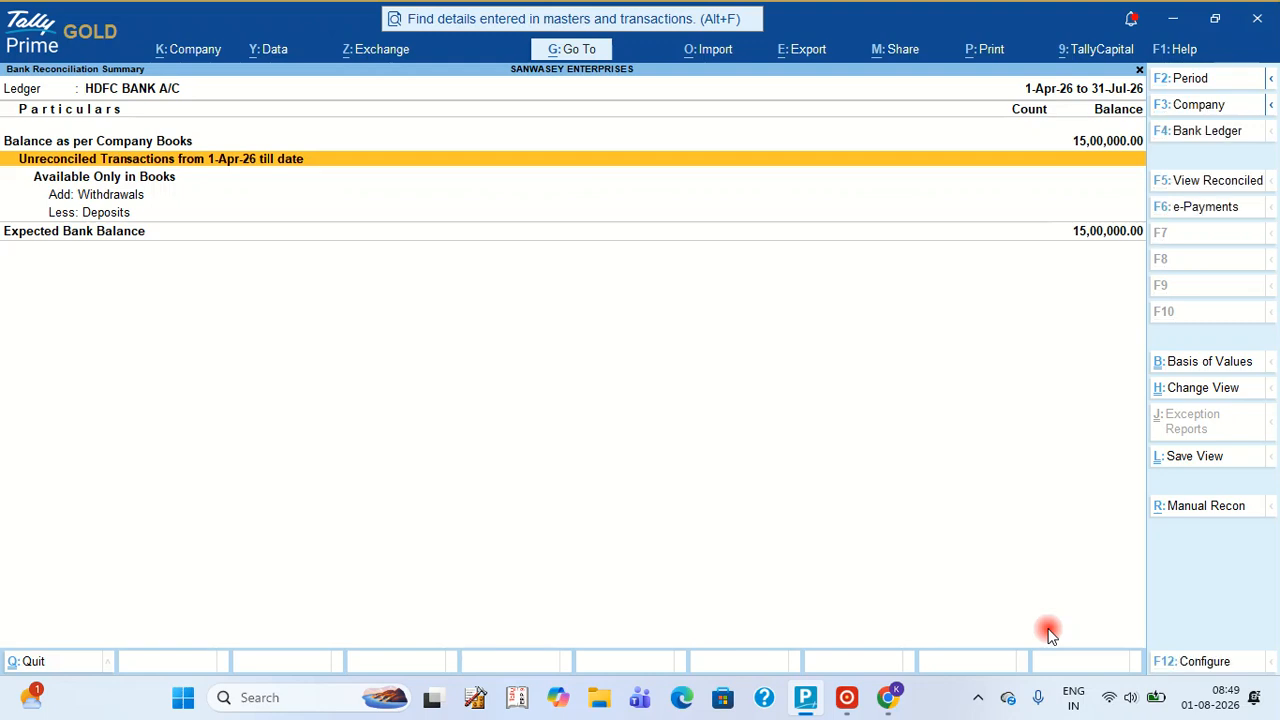
left_click(1224, 505)
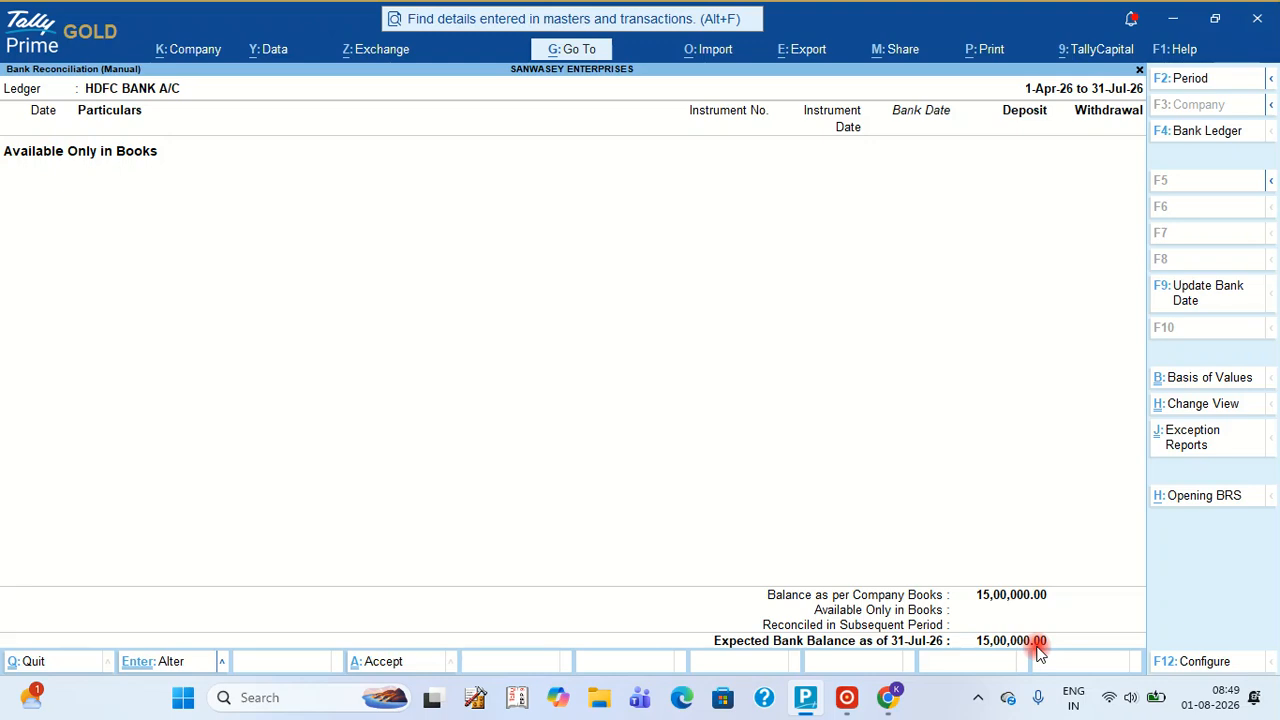
left_click(846, 700)
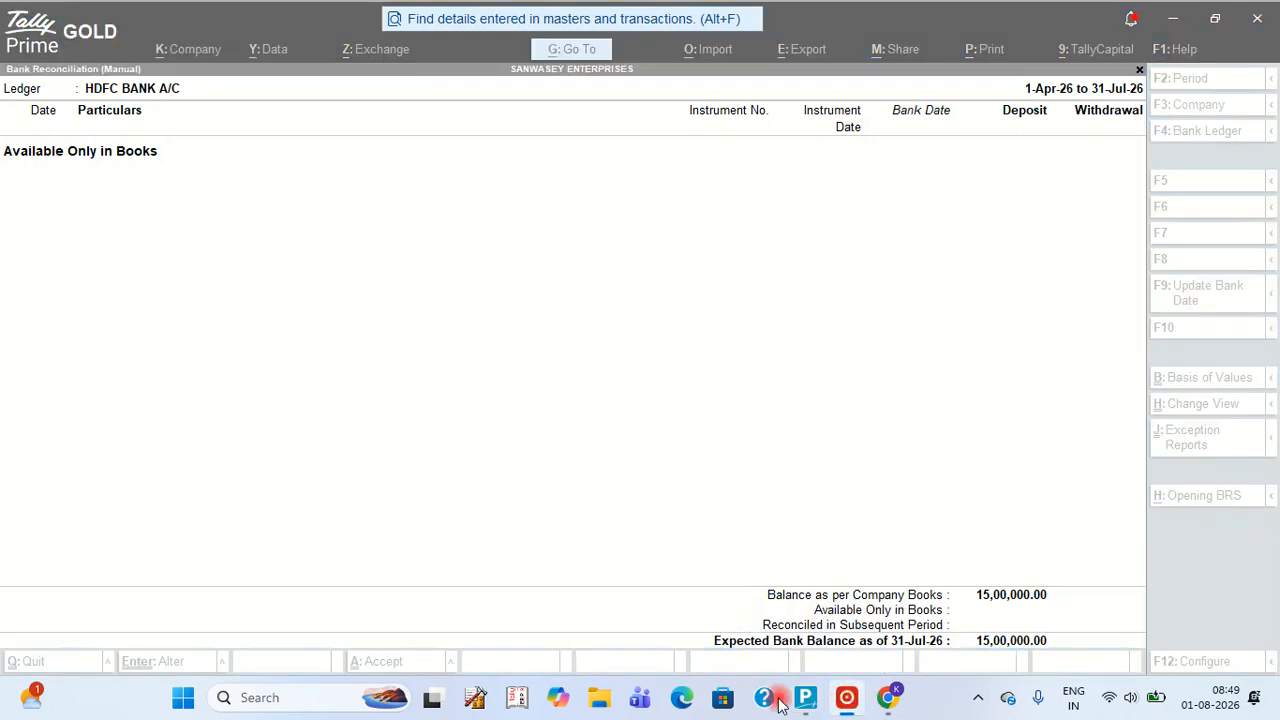